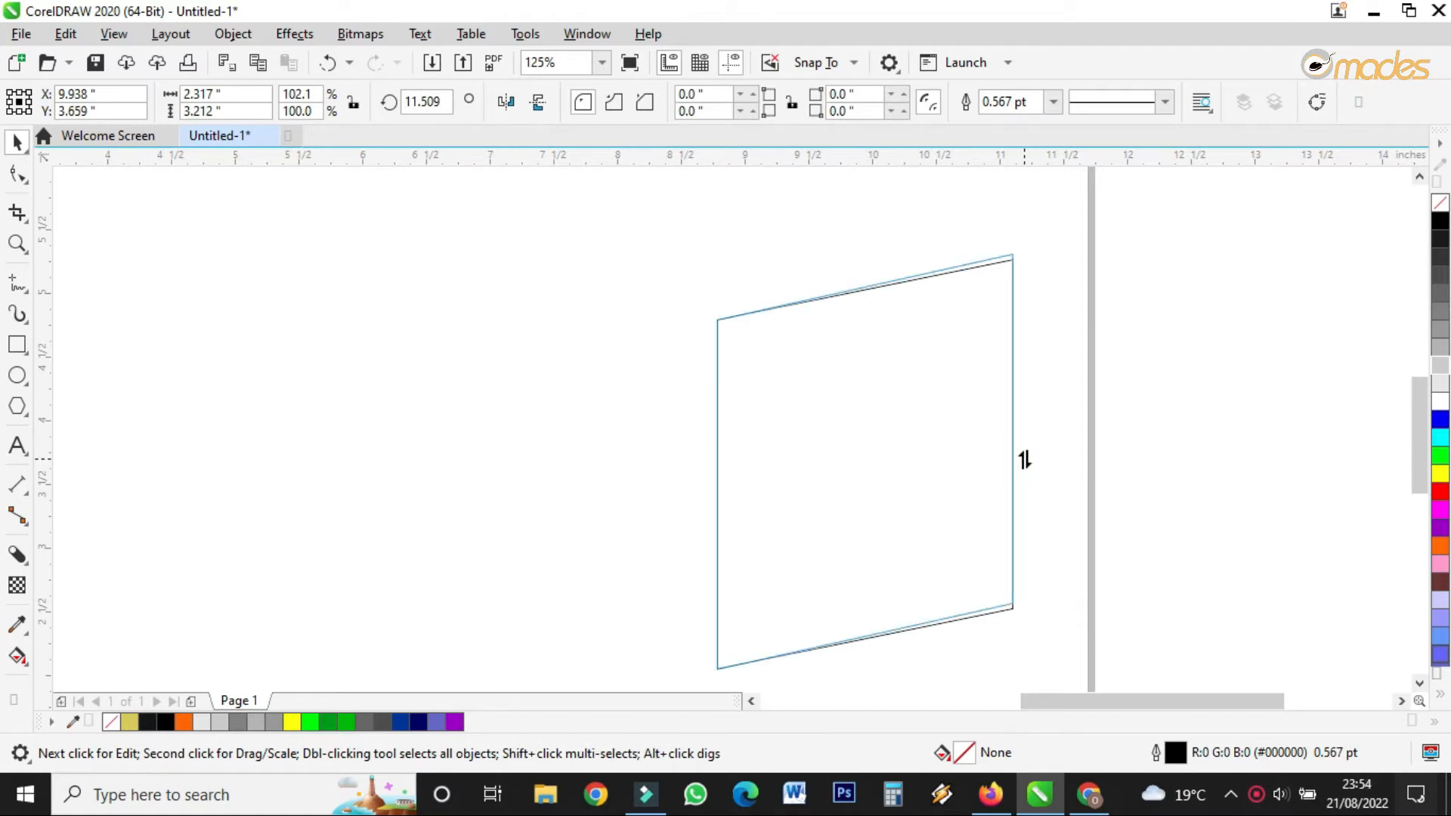
- Copy the slanted rectangle to the page's upper-left area and scale the copy to about 1.93 × 2.70 inches
{"action": "scroll", "coordinate": [1022, 485], "scroll_direction": "down", "scroll_amount": 2}
{"action": "left_click", "coordinate": [1016, 436]}
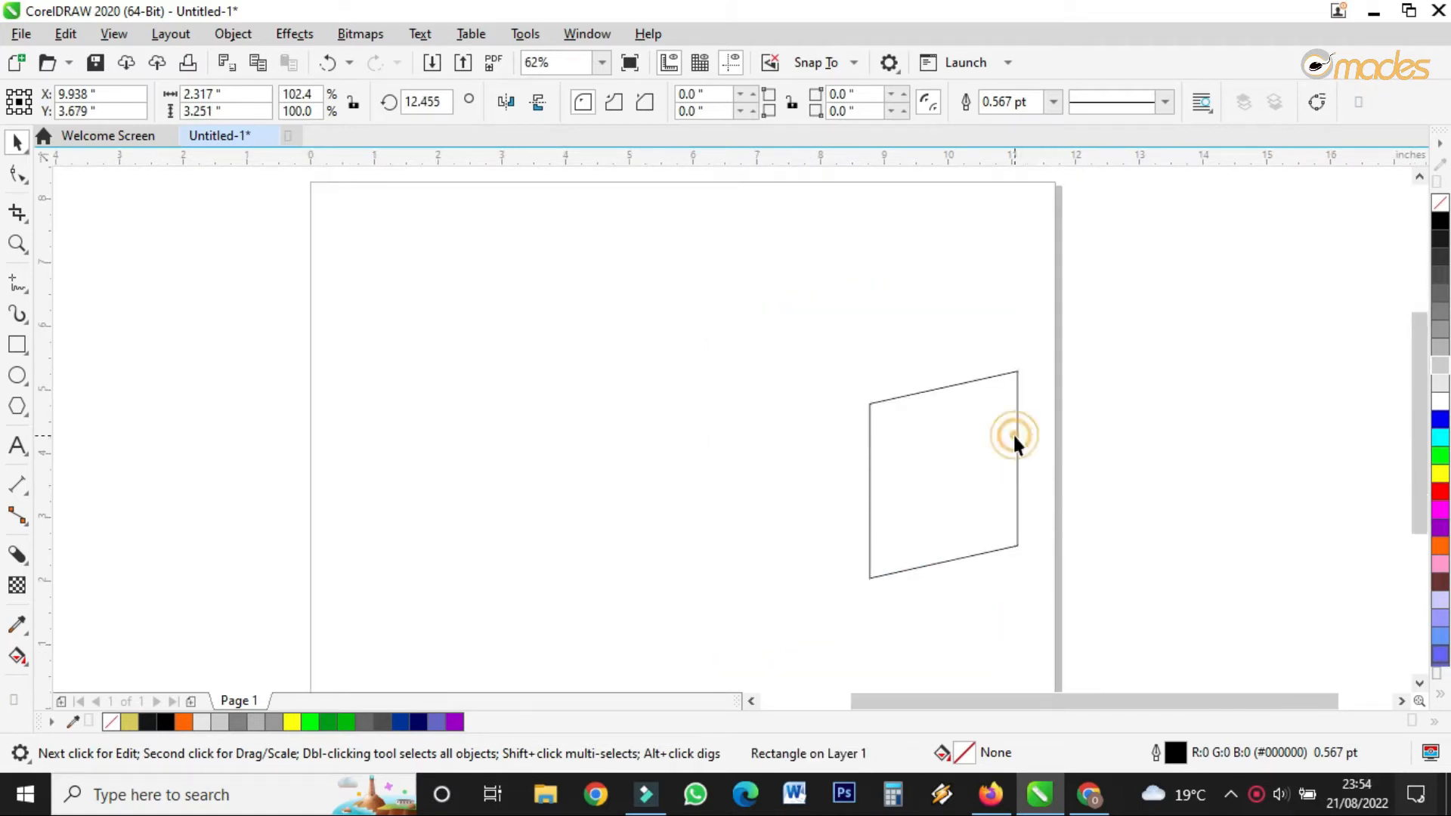
{"action": "left_click_drag", "start_coordinate": [940, 474], "coordinate": [487, 358]}
{"action": "left_click_drag", "start_coordinate": [566, 248], "coordinate": [552, 263]}
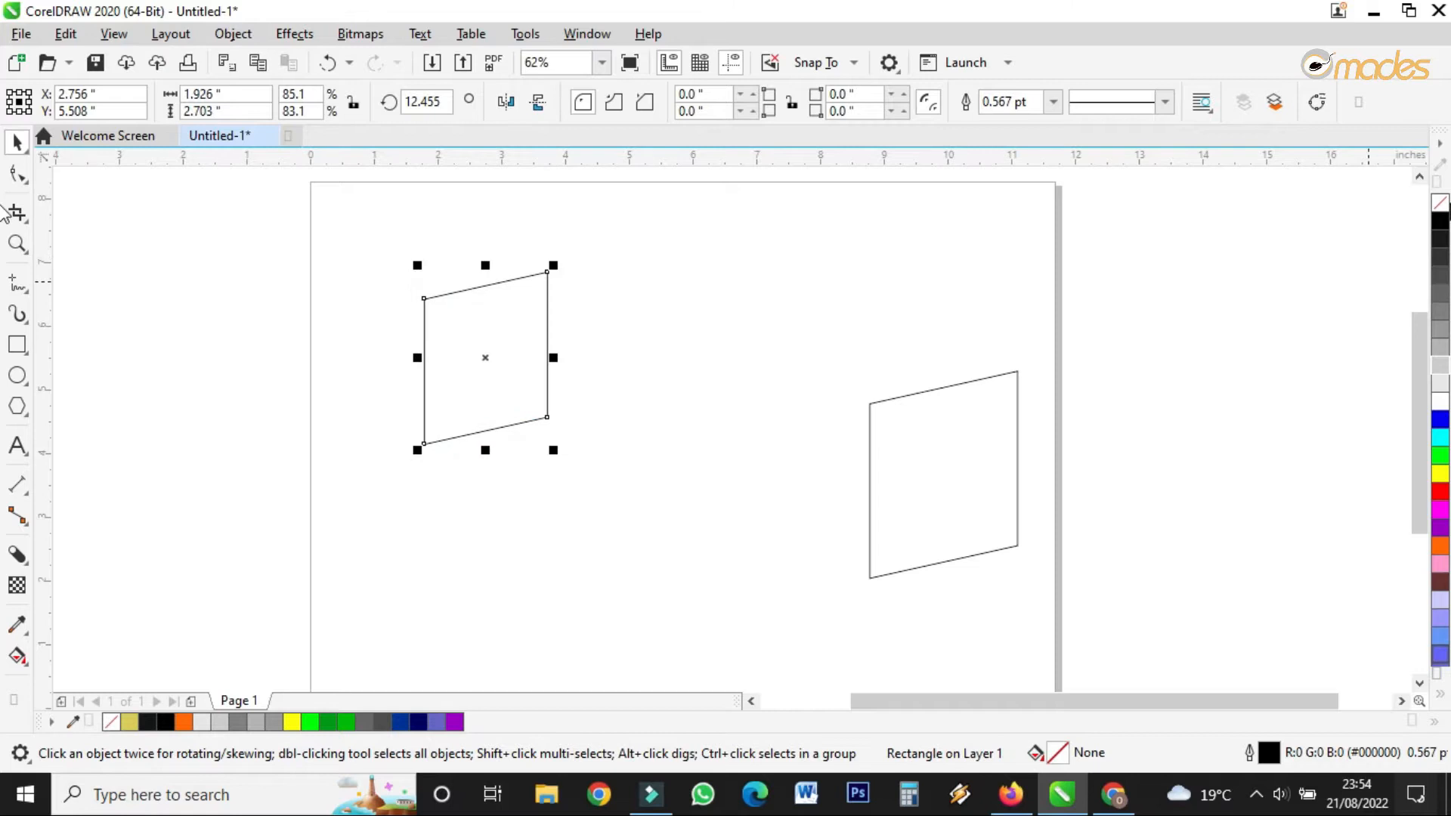
- Draw a straight freehand line joining the upper-right corners of the small and large slanted rectangles
{"action": "left_click", "coordinate": [17, 284]}
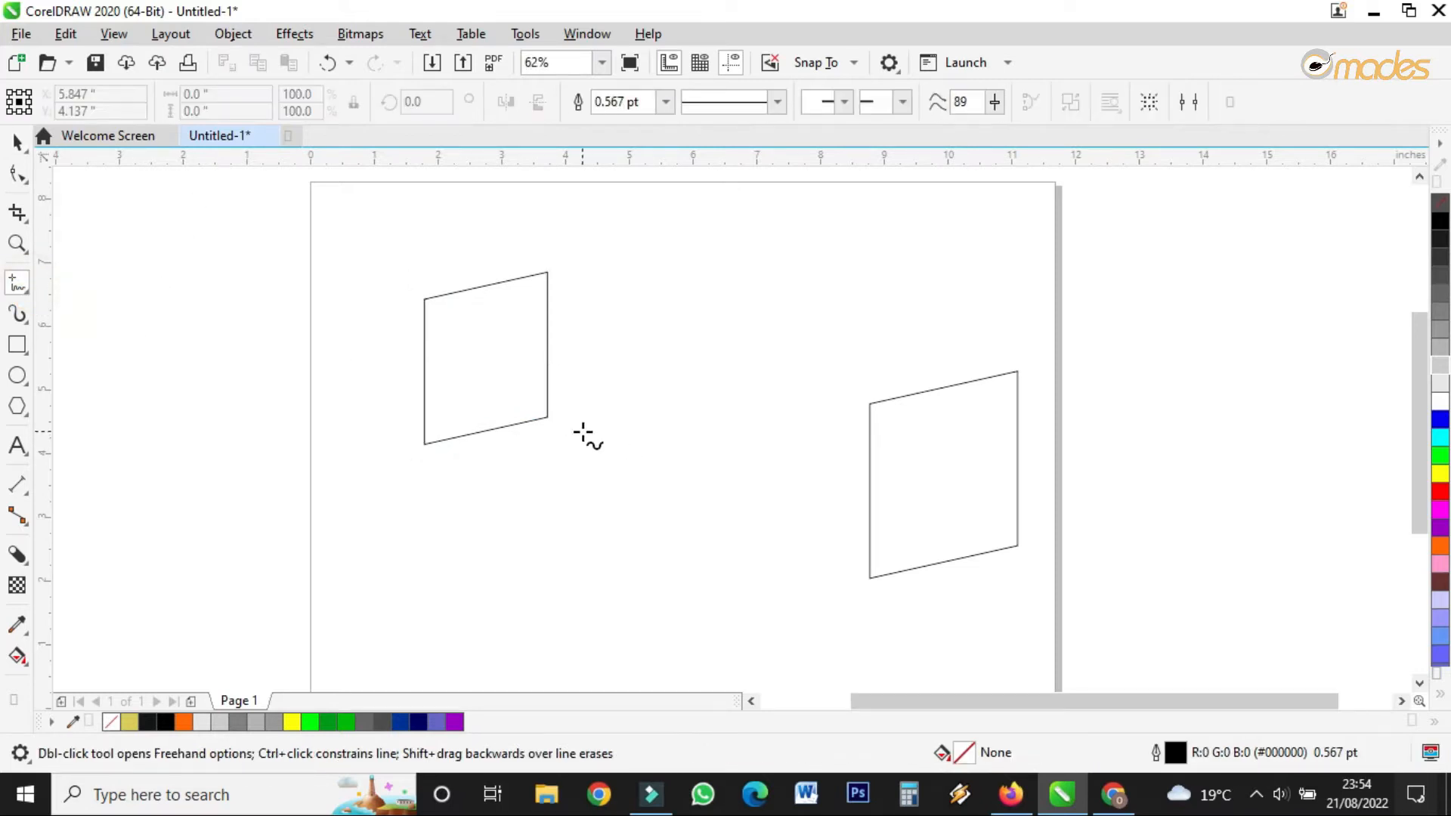
{"action": "left_click", "coordinate": [548, 273]}
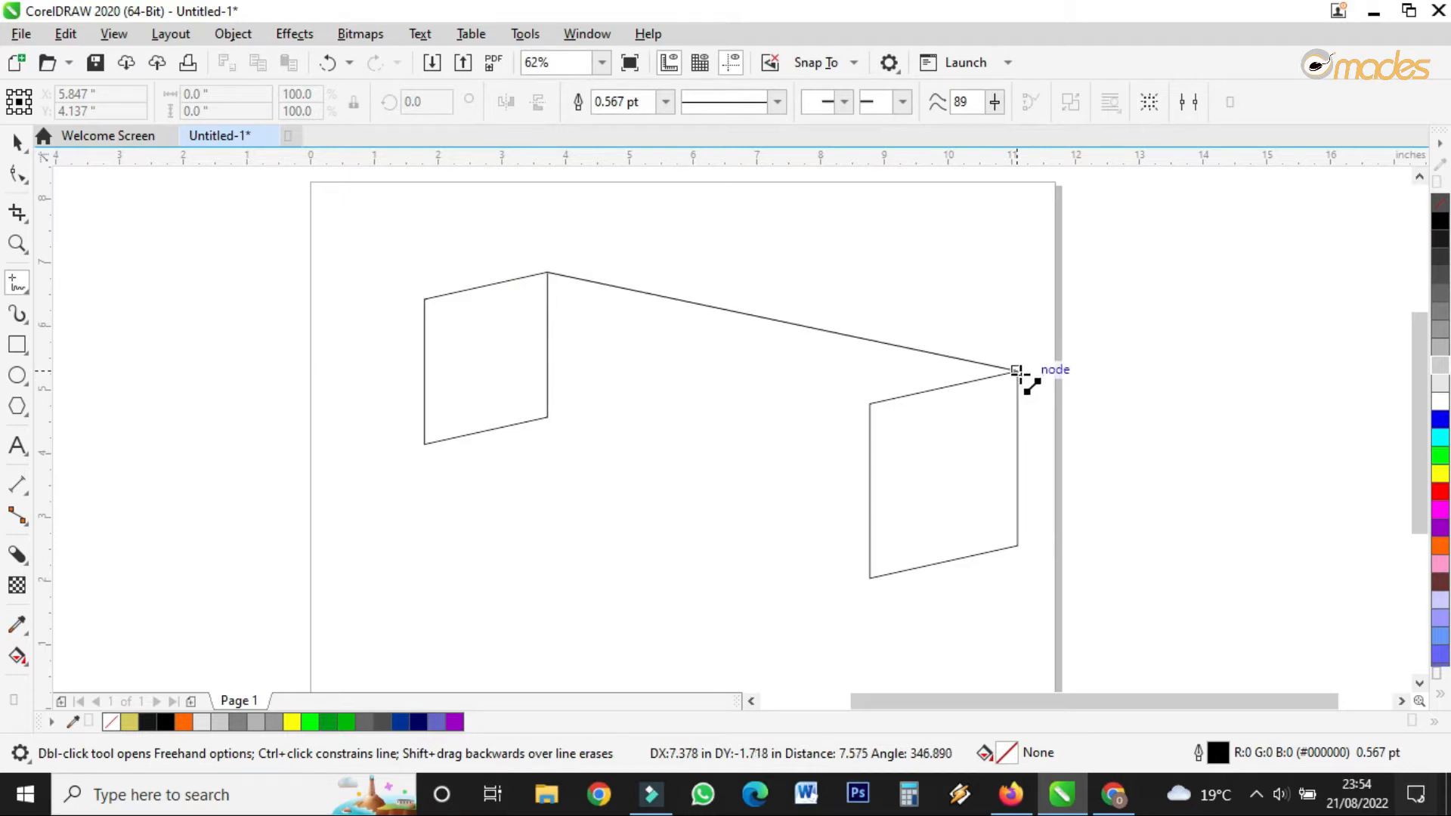
{"action": "left_click", "coordinate": [1018, 371]}
{"action": "scroll", "coordinate": [1018, 370], "scroll_direction": "up", "scroll_amount": 6}
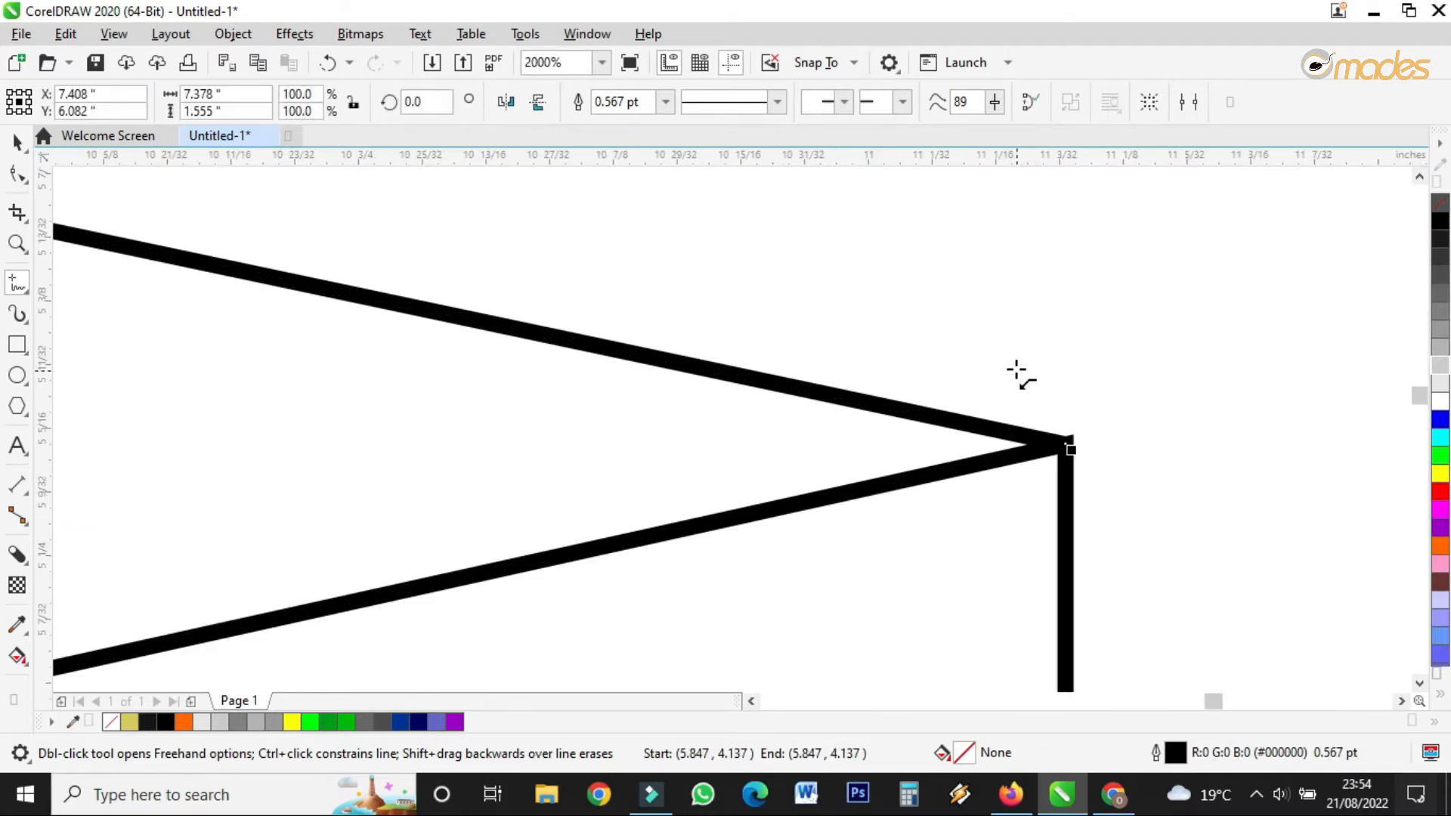
{"action": "scroll", "coordinate": [1066, 393], "scroll_direction": "down", "scroll_amount": 6}
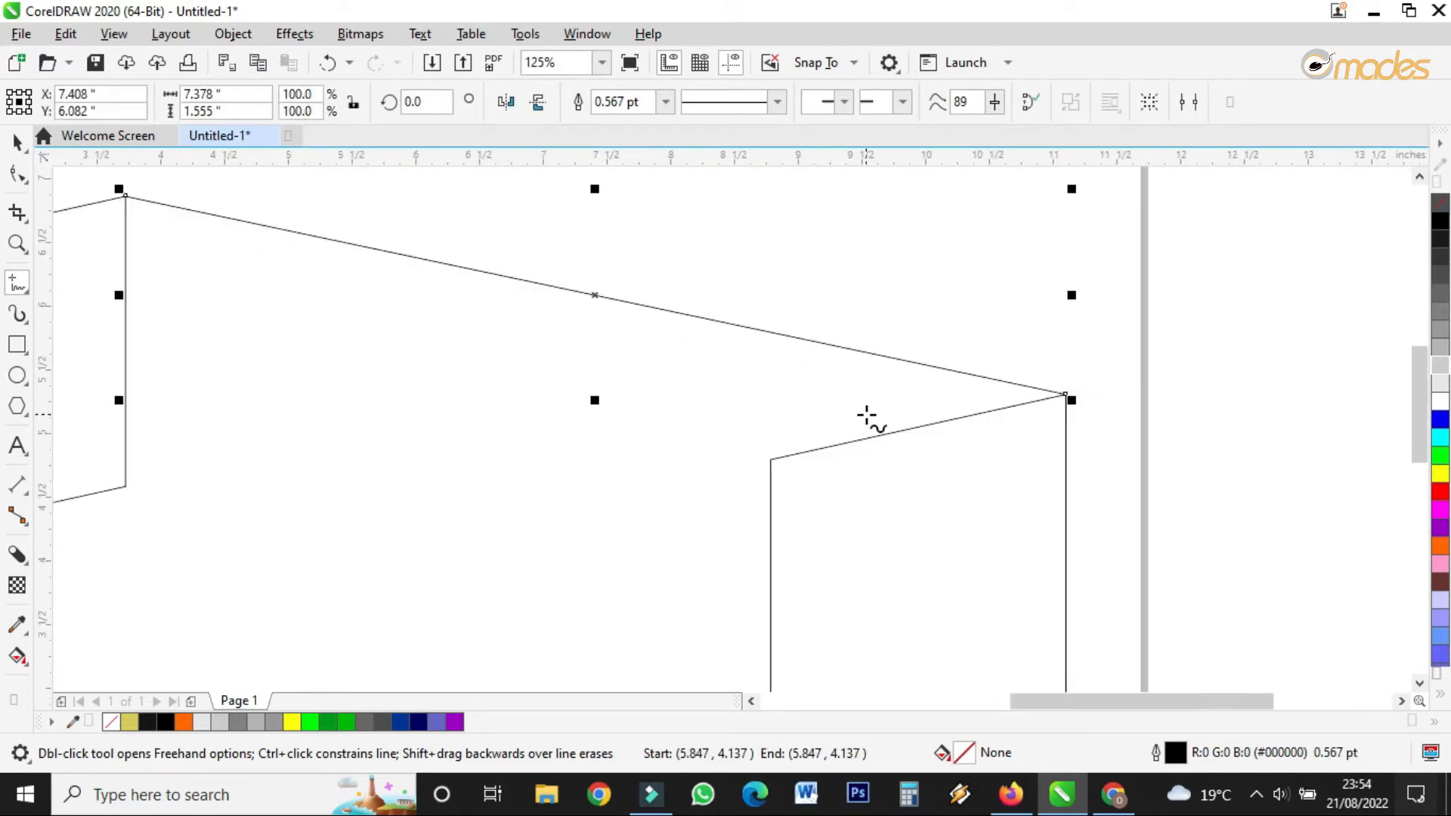
- Draw a straight line joining the upper-left corners of the two slanted rectangles
{"action": "scroll", "coordinate": [362, 321], "scroll_direction": "up", "scroll_amount": 4}
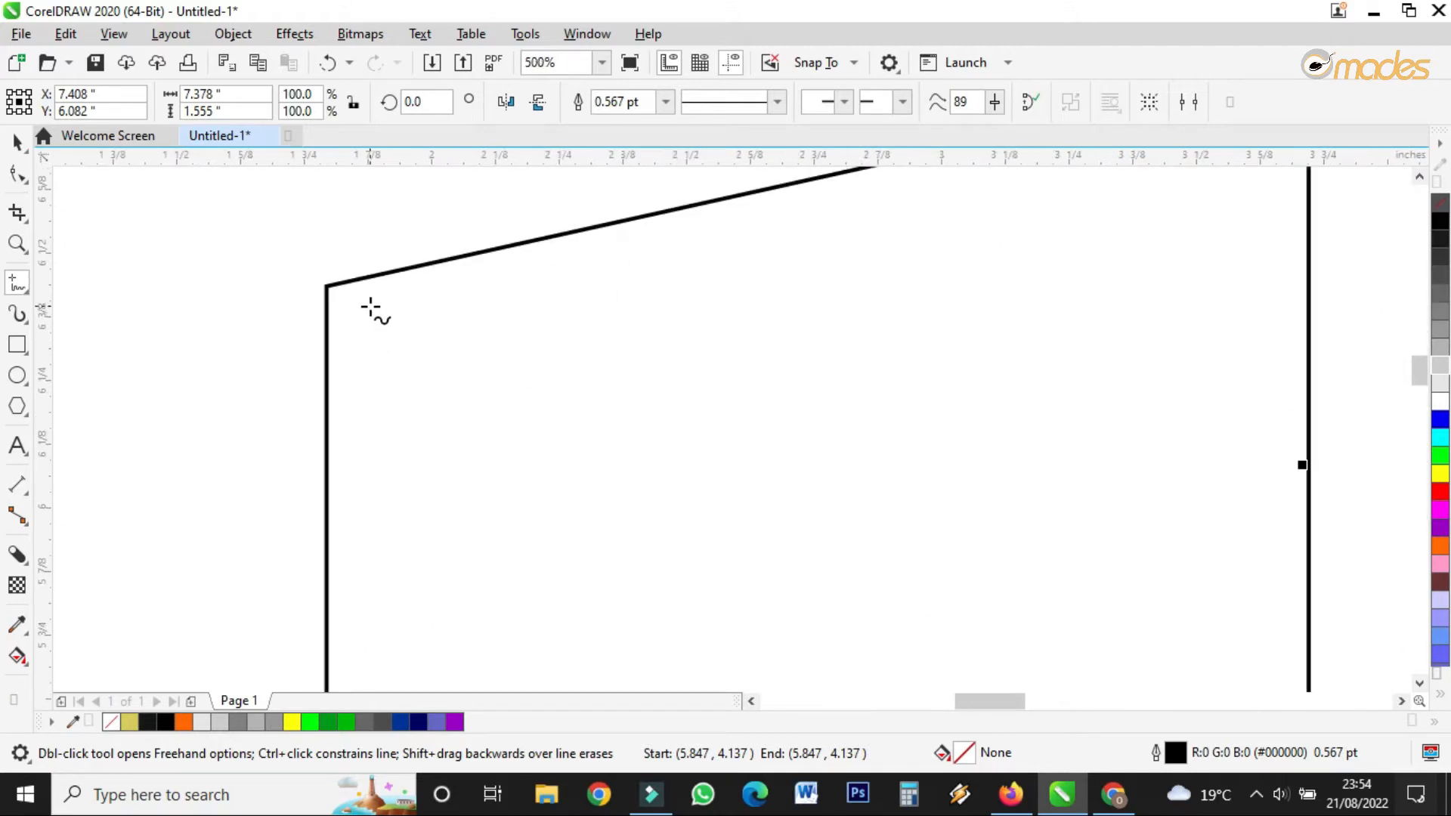
{"action": "left_click", "coordinate": [326, 286]}
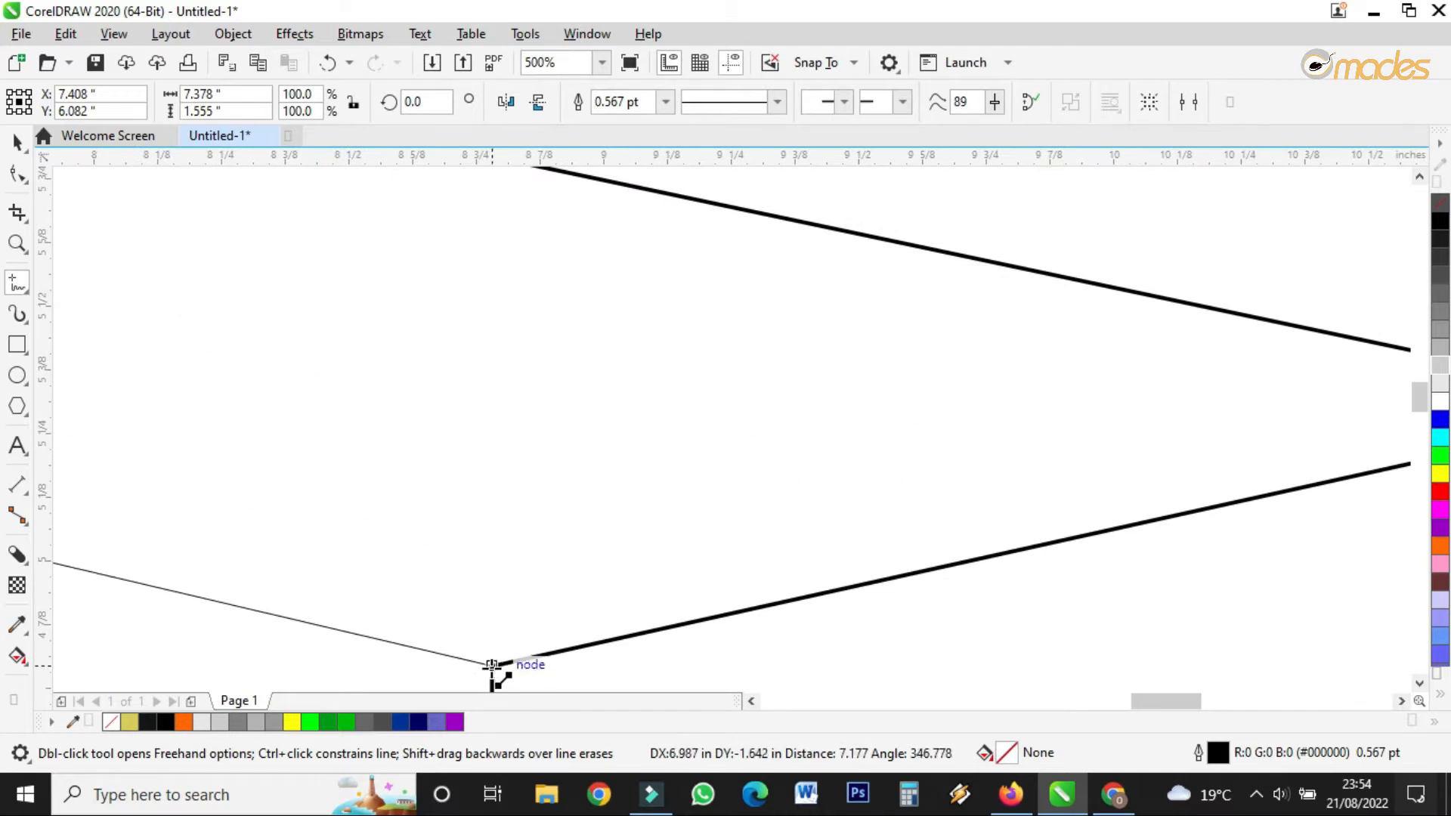
{"action": "left_click", "coordinate": [491, 665]}
{"action": "scroll", "coordinate": [847, 477], "scroll_direction": "down", "scroll_amount": 6}
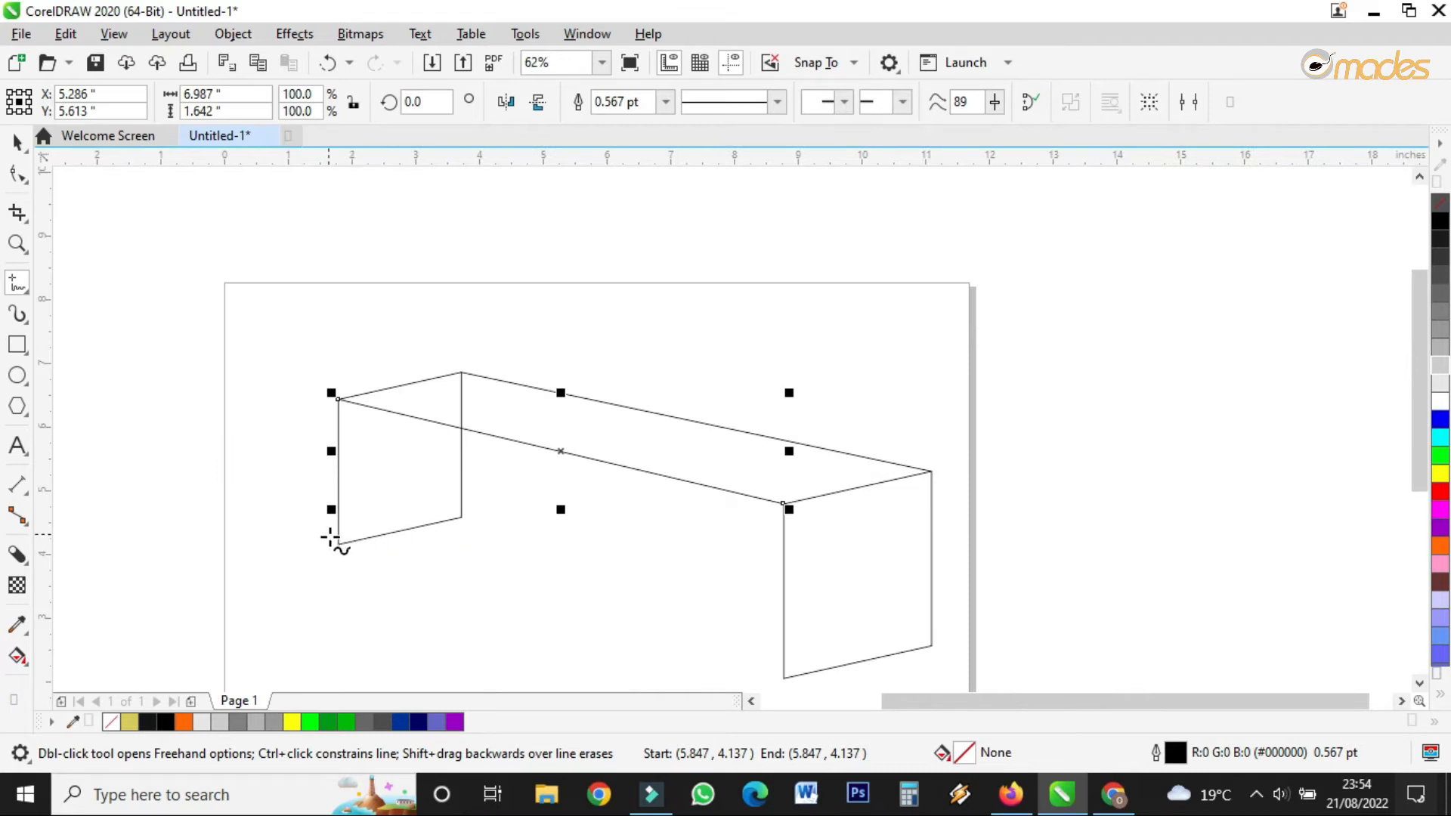
- Join the lower-left corners of the two slanted rectangles with a straight line and leave nothing selected
{"action": "scroll", "coordinate": [330, 538], "scroll_direction": "up", "scroll_amount": 4}
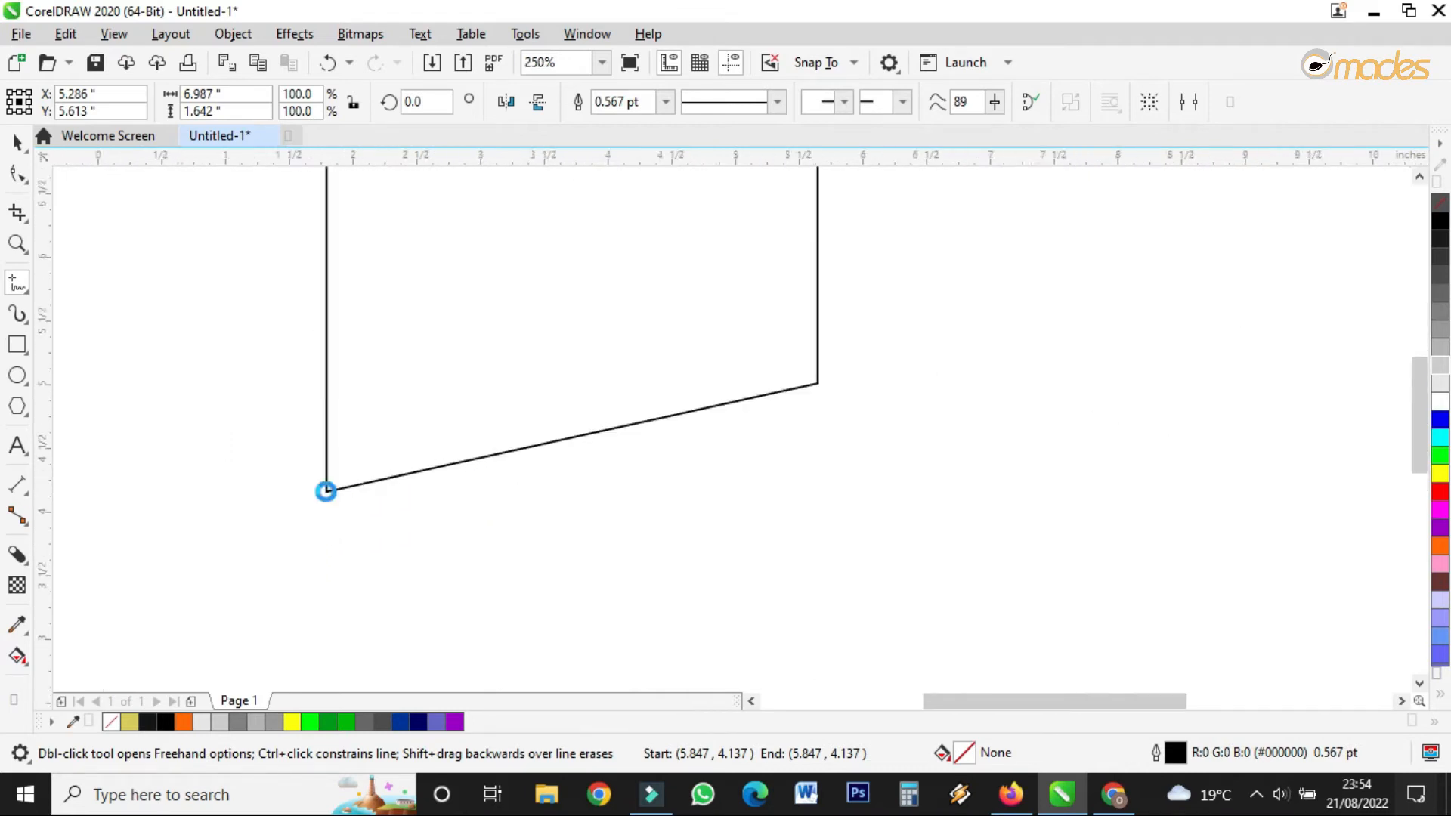
{"action": "scroll", "coordinate": [326, 492], "scroll_direction": "down", "scroll_amount": 4}
{"action": "left_click", "coordinate": [327, 491]}
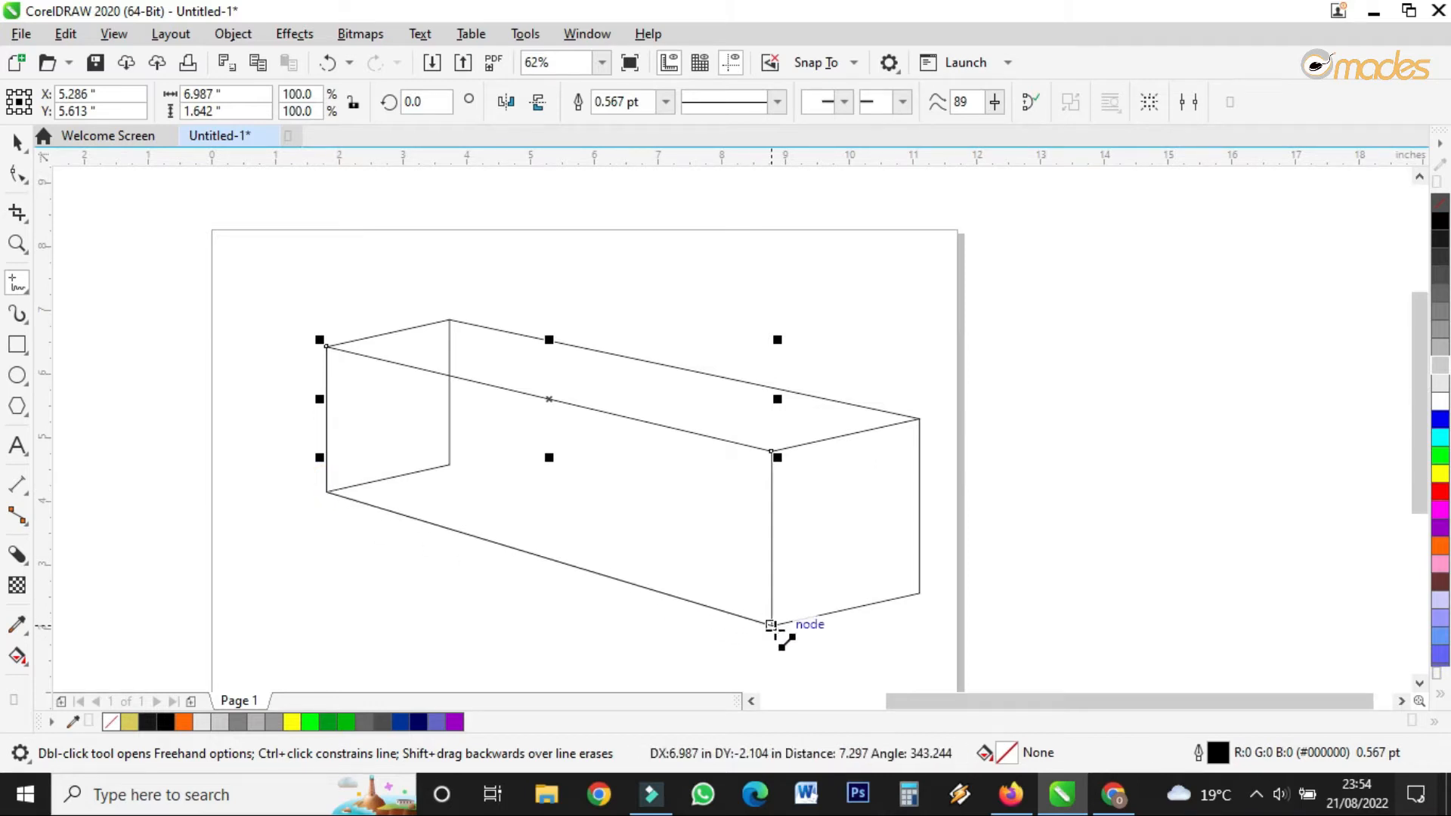
{"action": "left_click", "coordinate": [771, 625]}
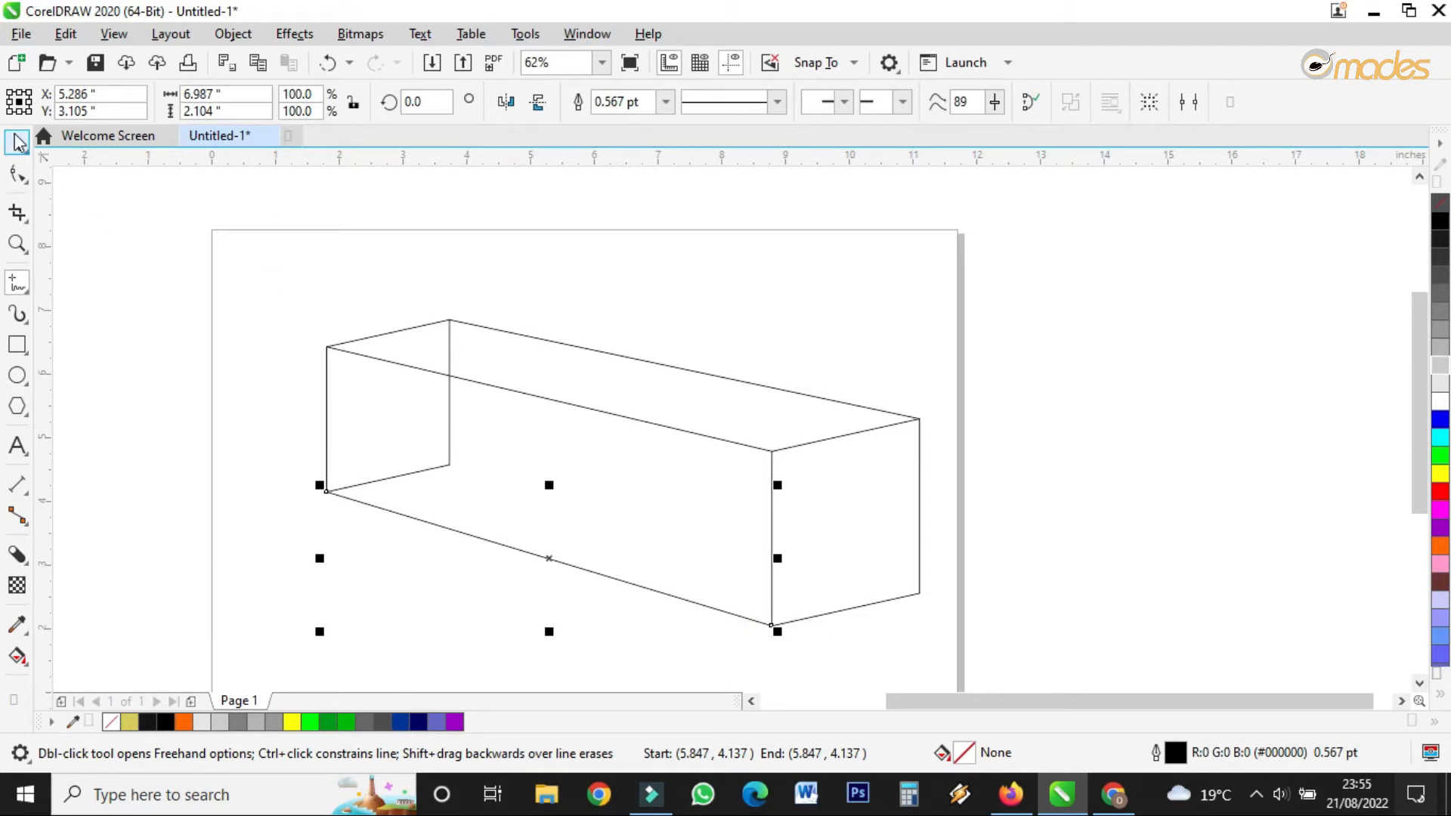
{"action": "left_click", "coordinate": [18, 141]}
{"action": "left_click", "coordinate": [857, 311]}
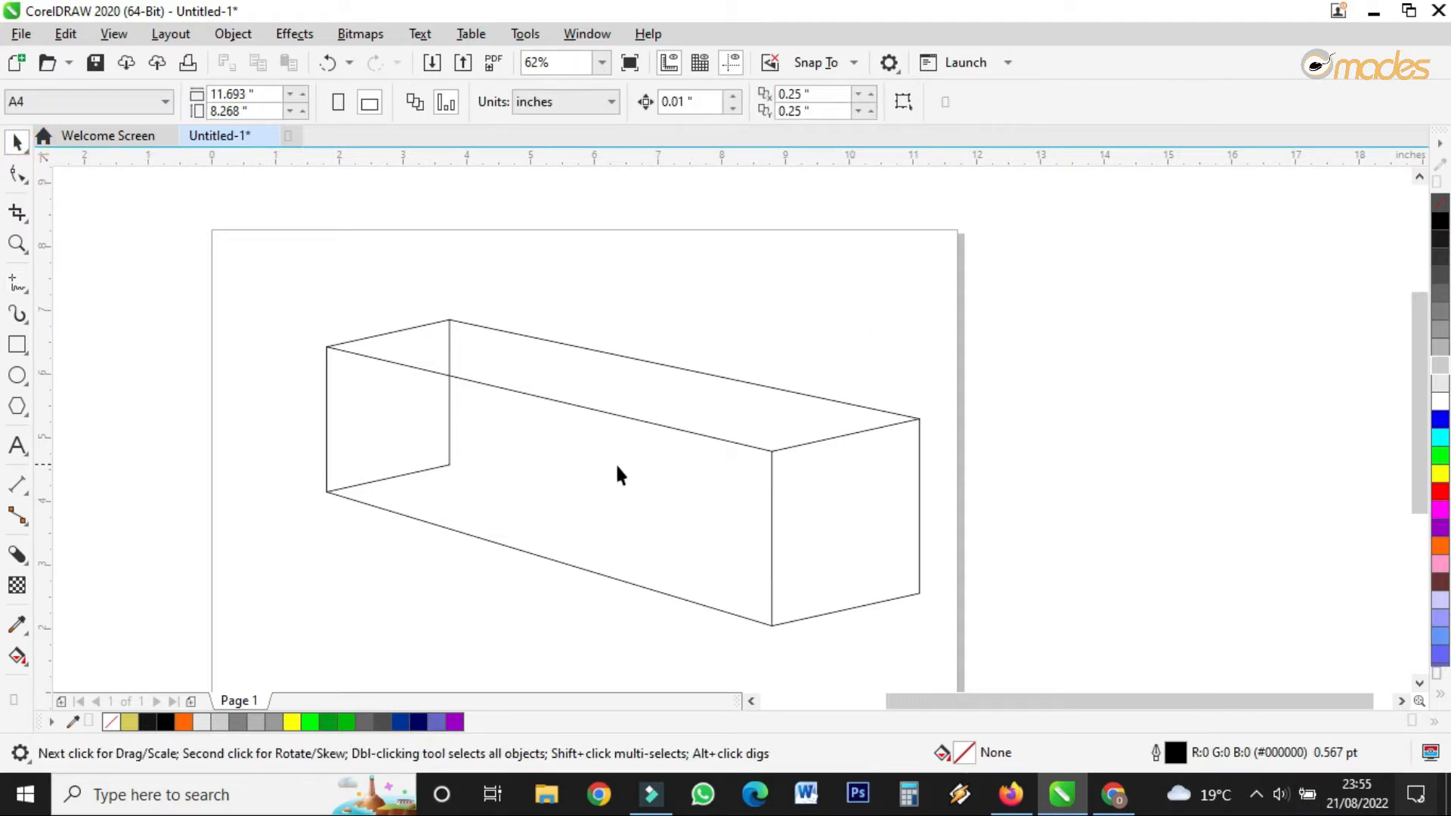
- Smart Fill every enclosed region of the box's end, front and top faces with mustard yellow and a 0.567 pt black outline
{"action": "left_click", "coordinate": [27, 666]}
{"action": "left_click", "coordinate": [75, 677]}
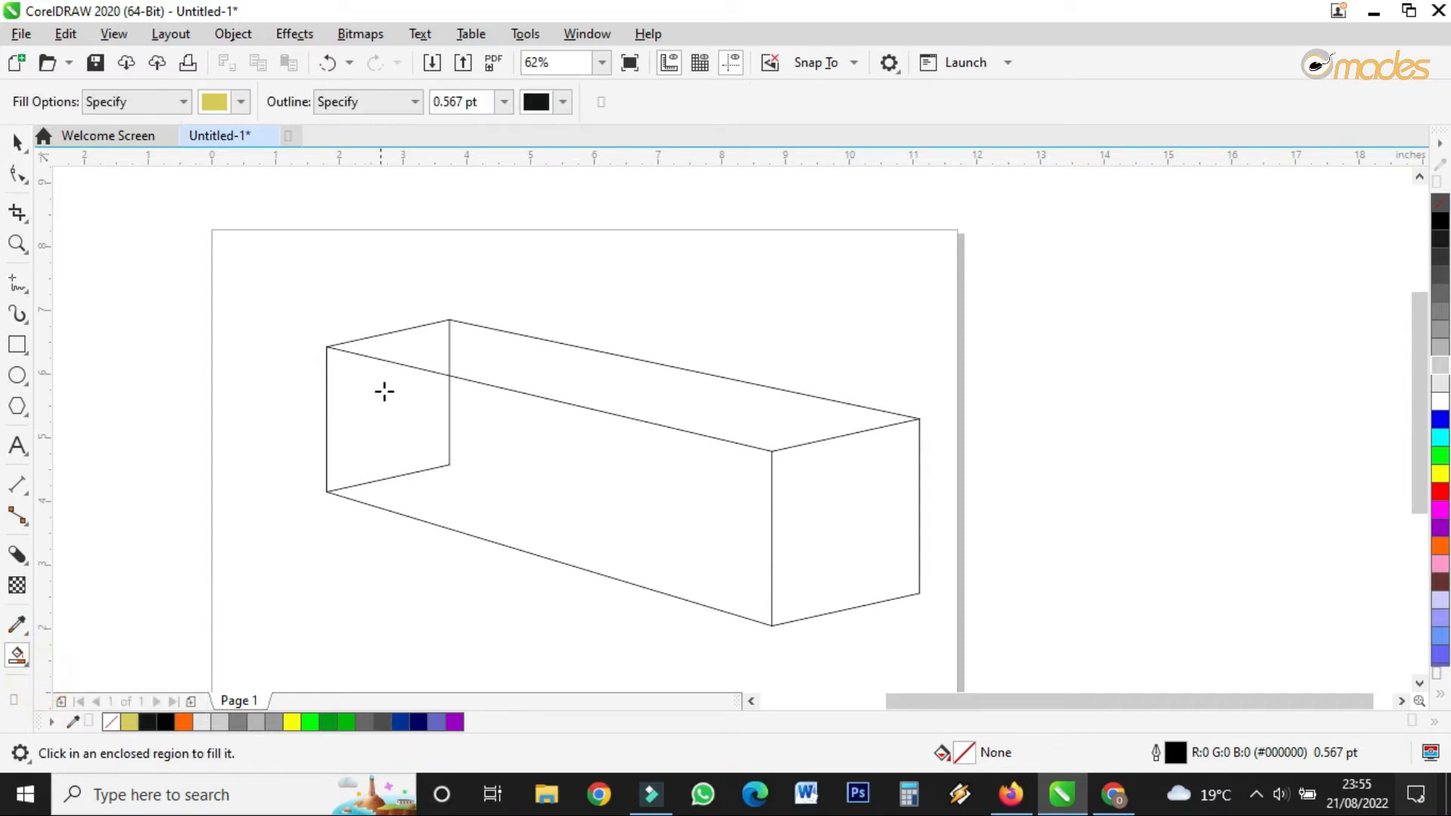
{"action": "left_click", "coordinate": [392, 386]}
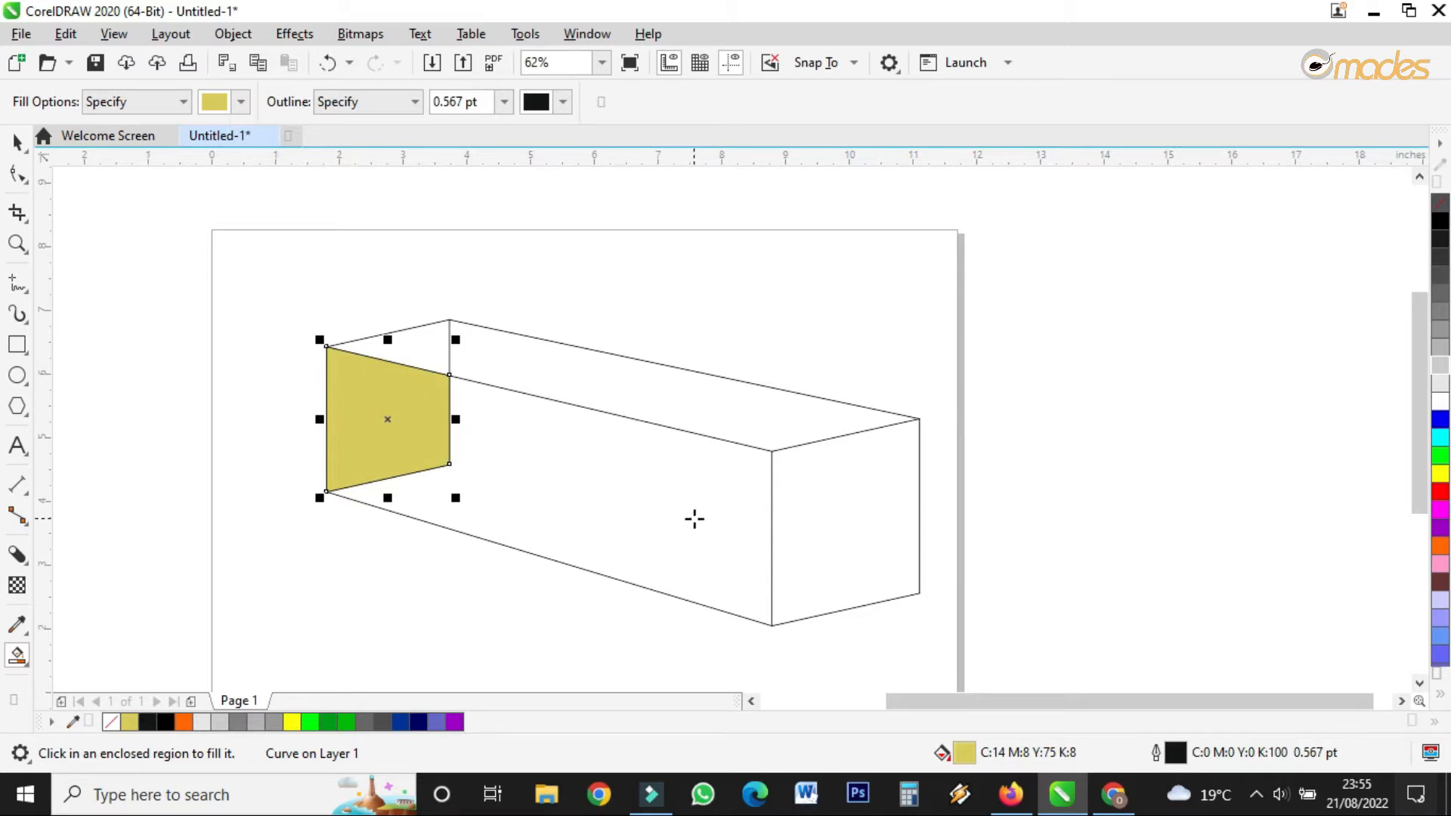
{"action": "left_click", "coordinate": [837, 531]}
{"action": "left_click", "coordinate": [622, 514]}
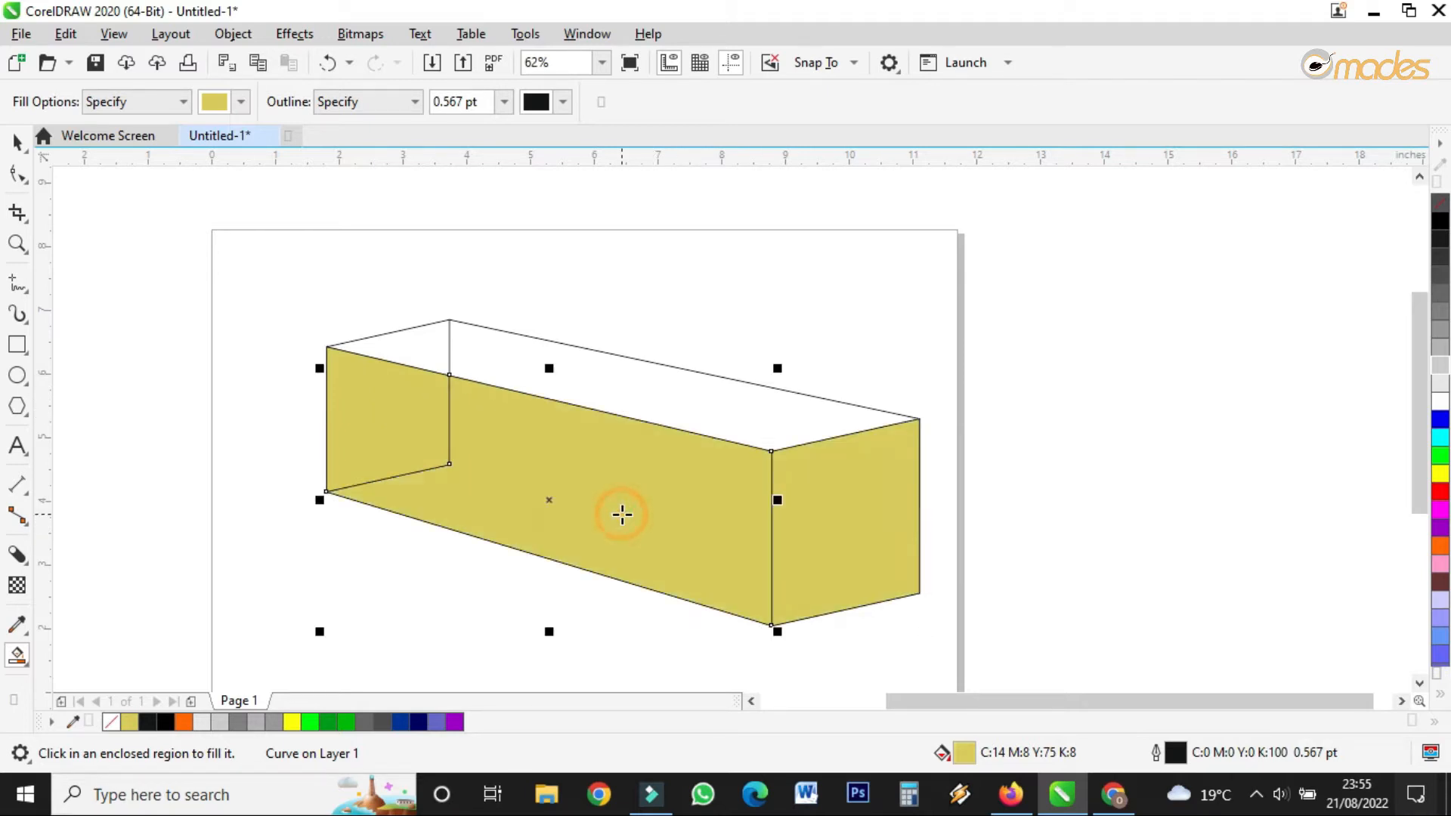
{"action": "left_click", "coordinate": [408, 354]}
{"action": "left_click", "coordinate": [668, 387]}
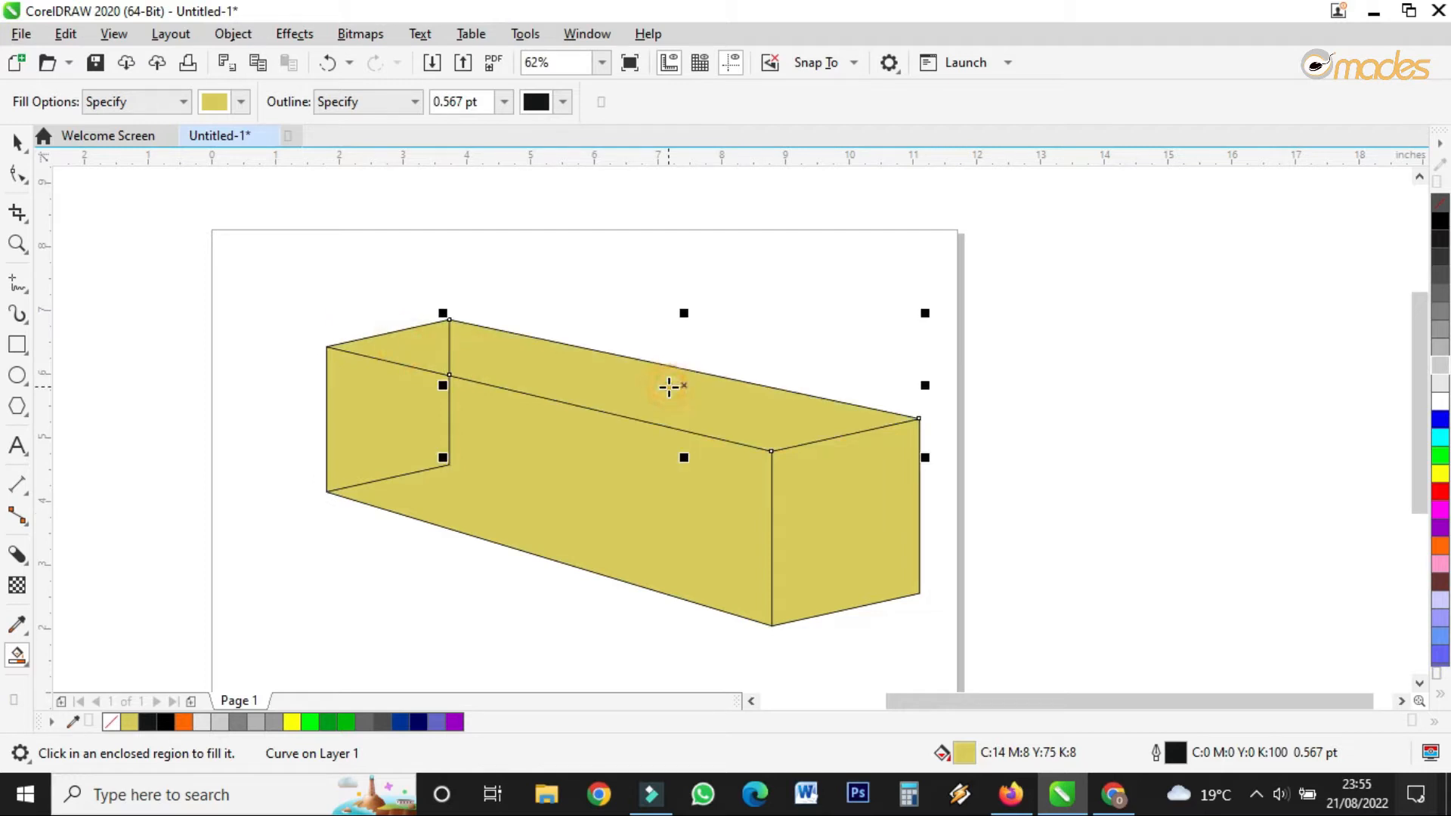
- Try pulling the two top-face pieces off the box and undo both moves
{"action": "left_click", "coordinate": [16, 140]}
{"action": "left_click", "coordinate": [525, 228]}
{"action": "left_click_drag", "start_coordinate": [429, 344], "coordinate": [424, 264]}
{"action": "left_click_drag", "start_coordinate": [558, 377], "coordinate": [589, 313]}
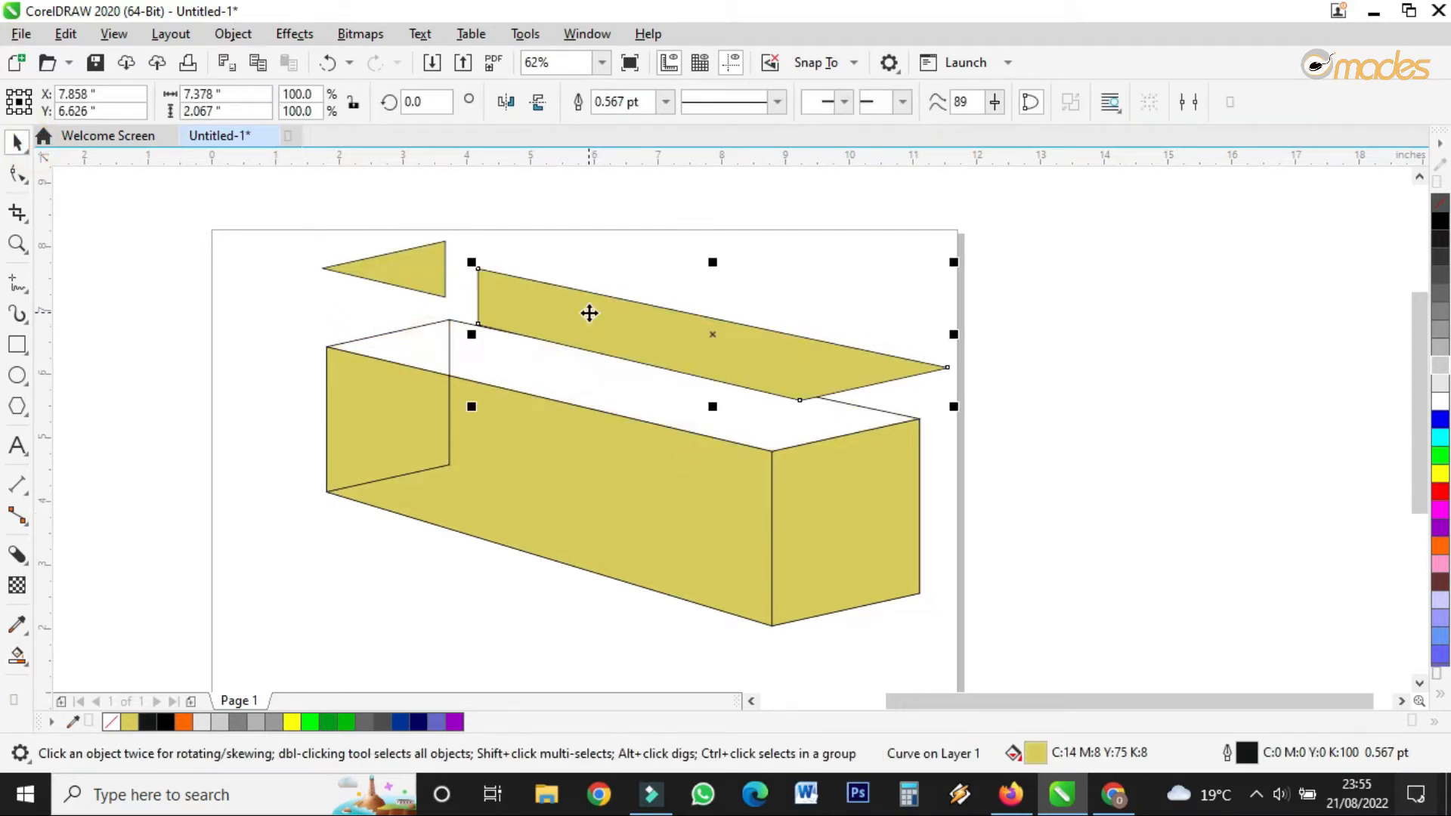
{"action": "key", "text": "ctrl+z"}
{"action": "key", "text": "ctrl+z"}
- Weld the two yellow pieces of the top face into one shape
{"action": "left_click", "coordinate": [428, 295]}
{"action": "left_click", "coordinate": [428, 334]}
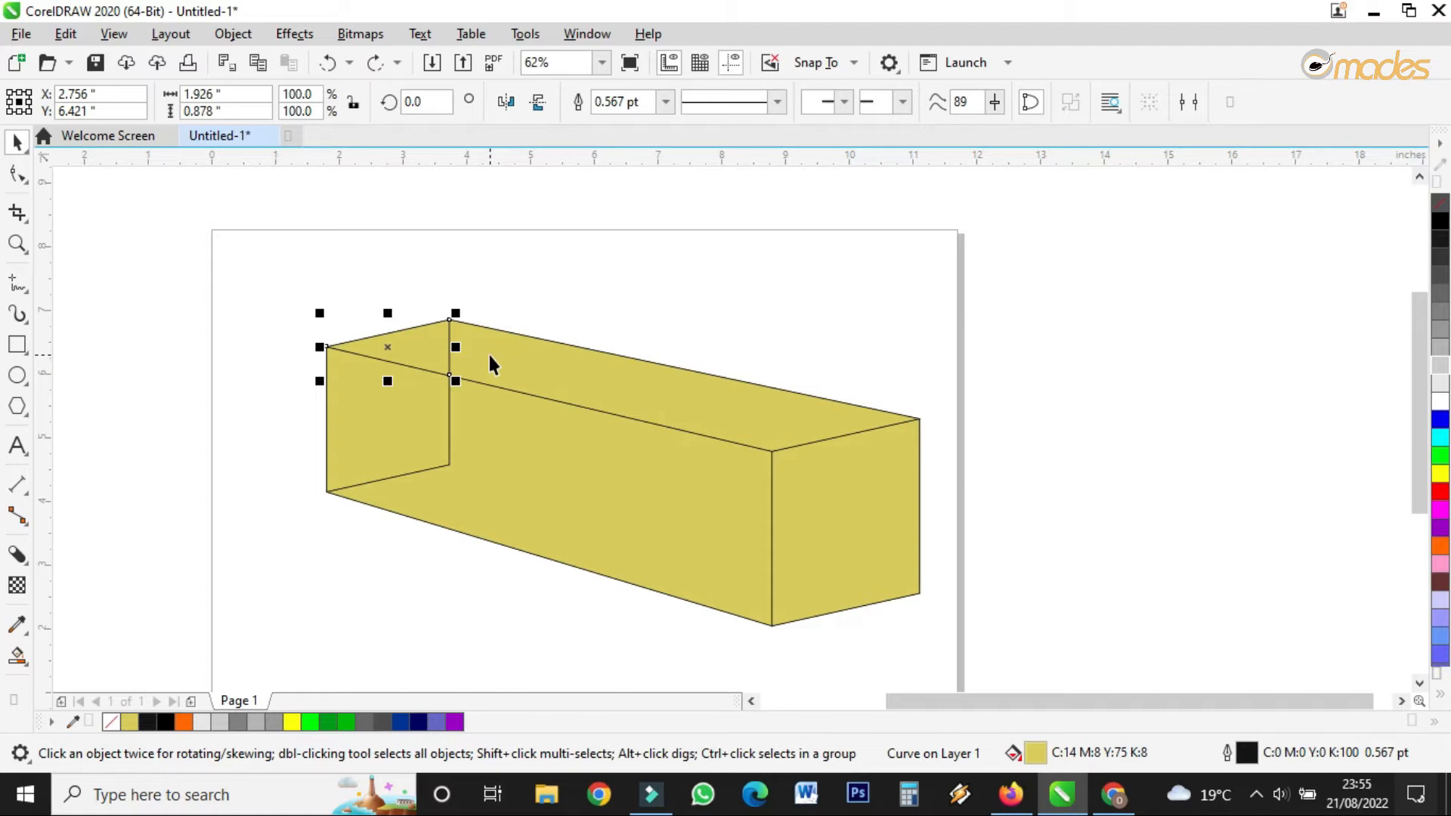
{"action": "left_click", "coordinate": [656, 394], "text": "shift"}
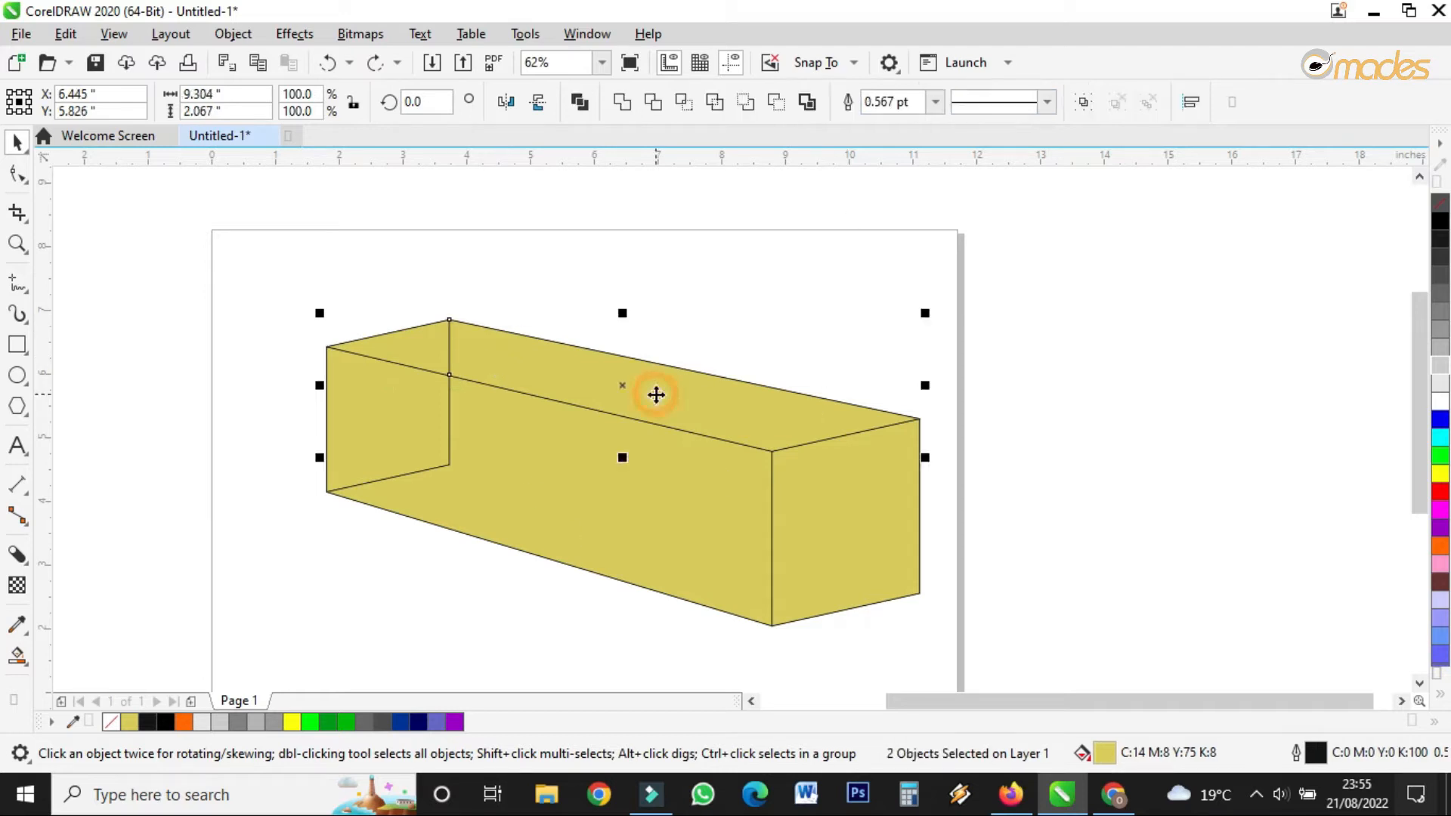
{"action": "left_click", "coordinate": [622, 101]}
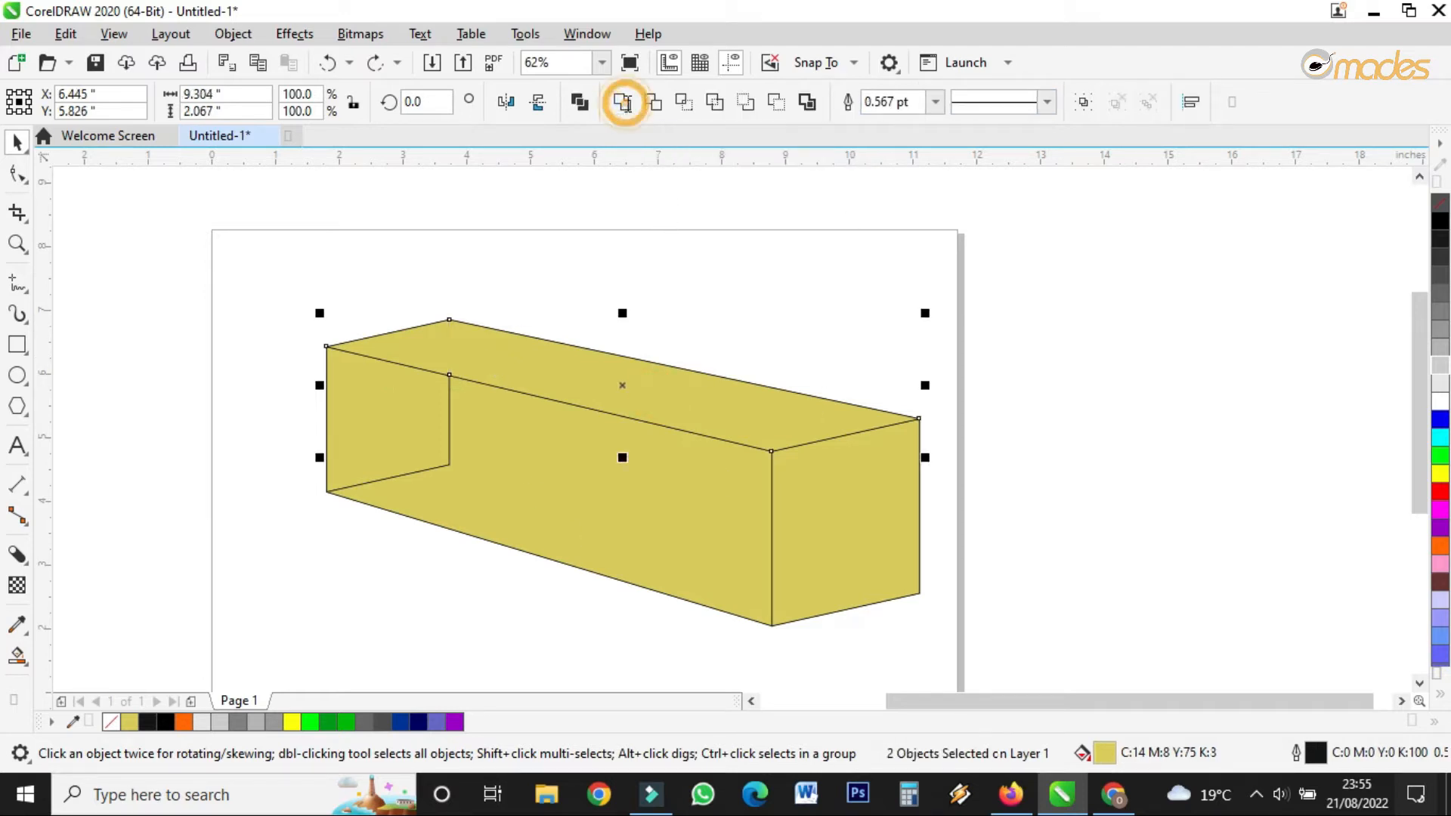
{"action": "left_click", "coordinate": [582, 235]}
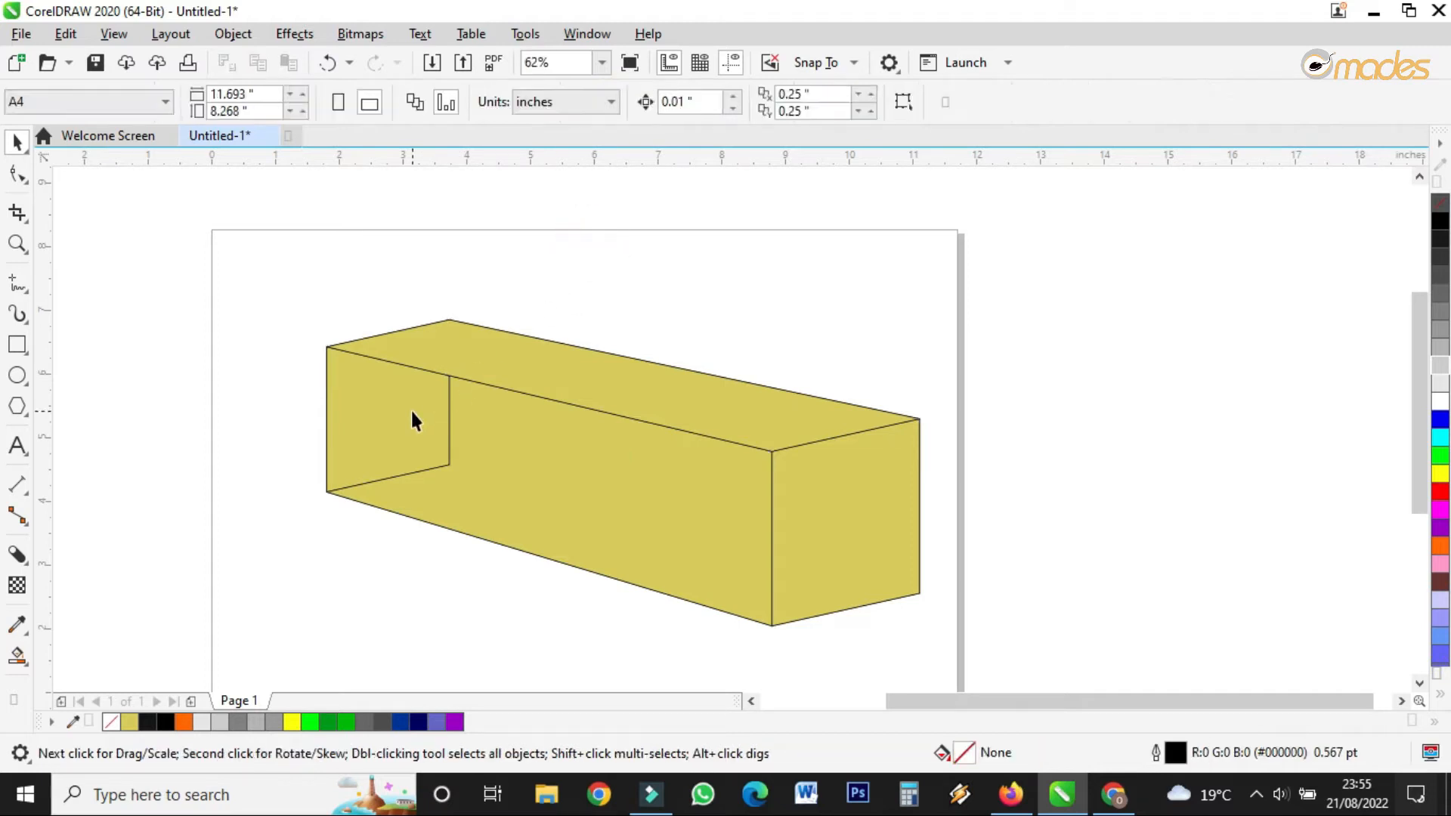
- Try pulling the two front-face pieces away from the box and undo both moves
{"action": "left_click_drag", "start_coordinate": [411, 409], "coordinate": [297, 438]}
{"action": "left_click_drag", "start_coordinate": [492, 469], "coordinate": [484, 555]}
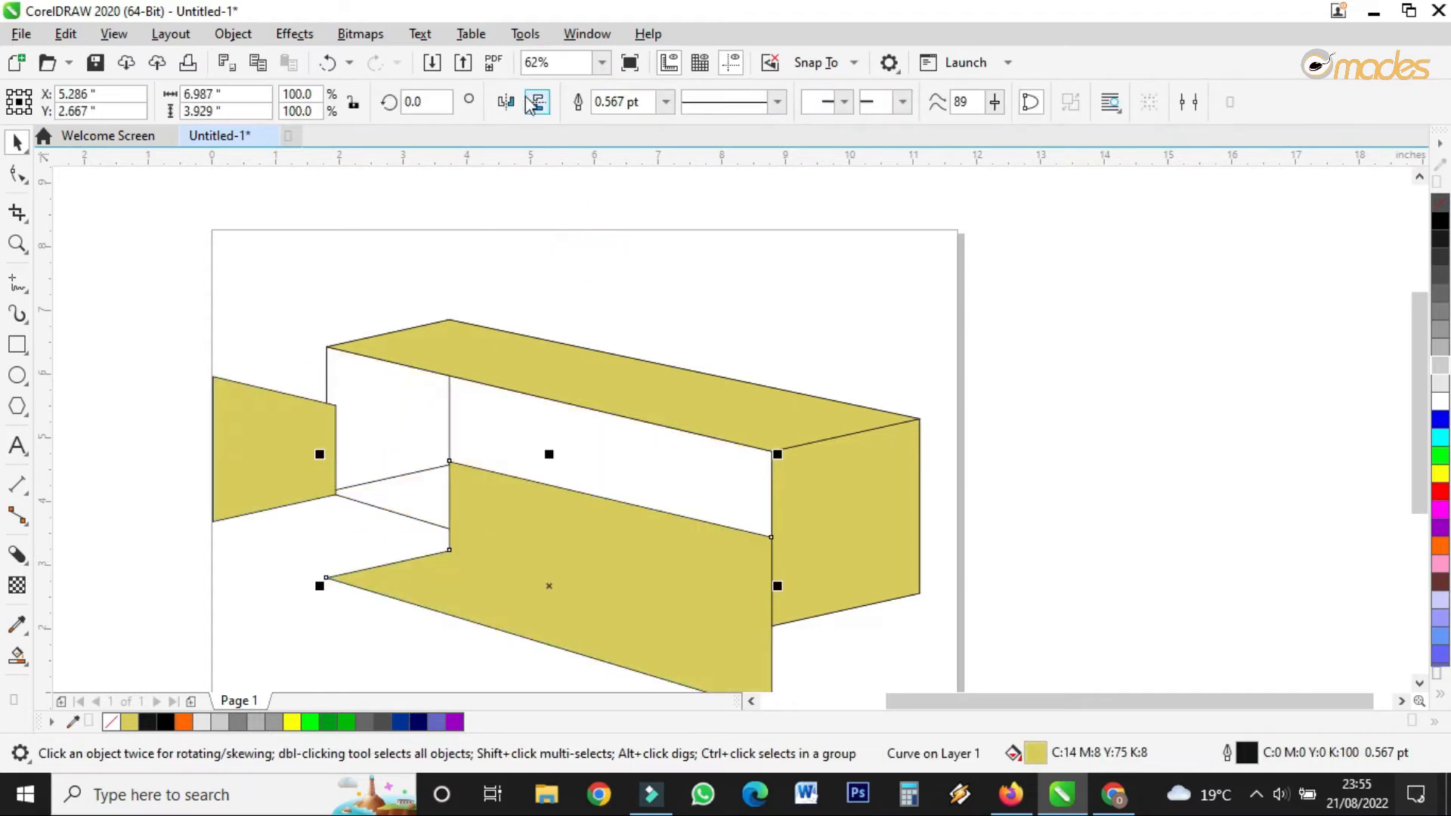
{"action": "left_click", "coordinate": [326, 63]}
{"action": "left_click", "coordinate": [326, 64]}
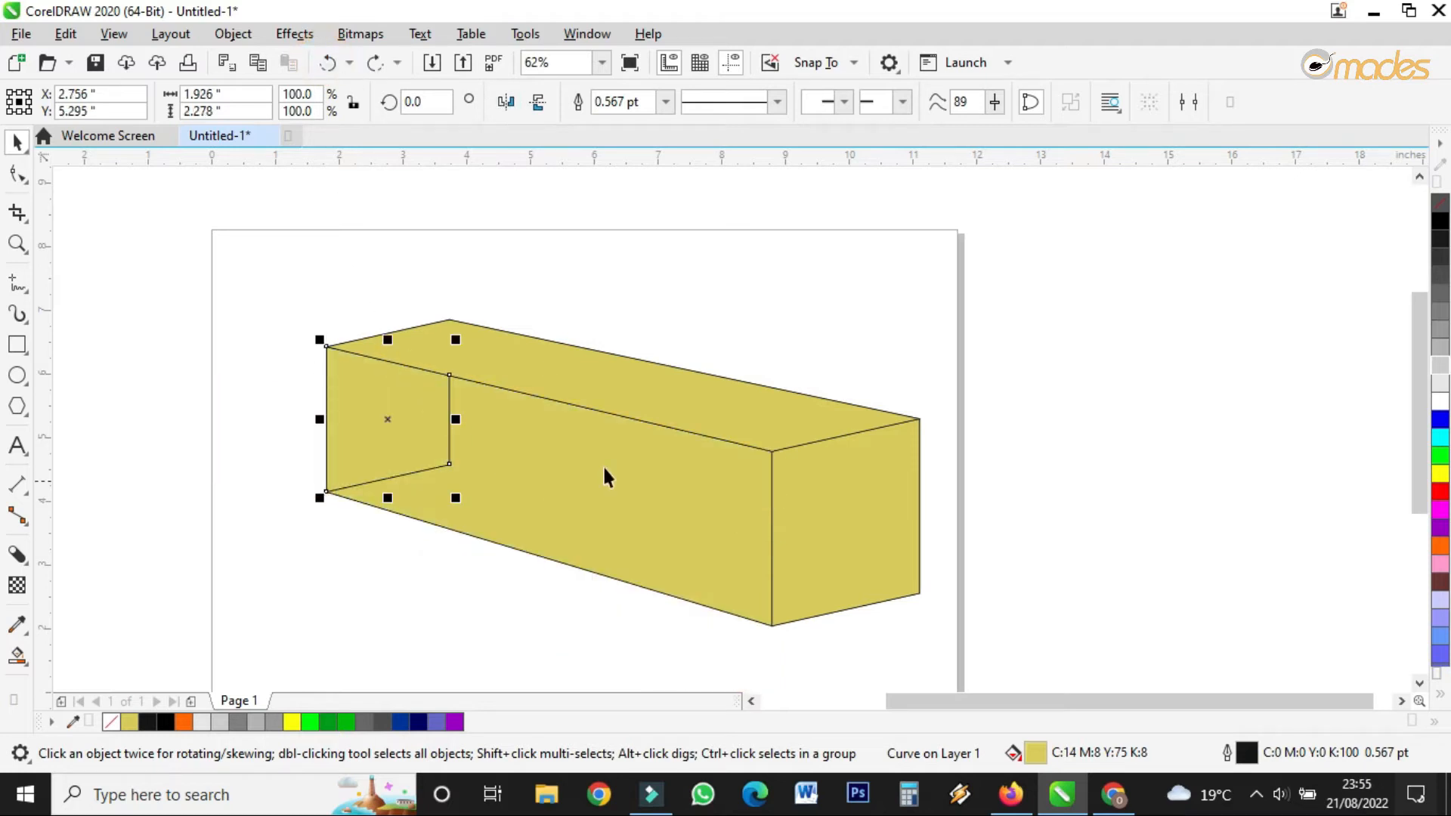
- Weld the small left piece and the large piece of the front face into one shape
{"action": "left_click", "coordinate": [574, 446], "text": "shift"}
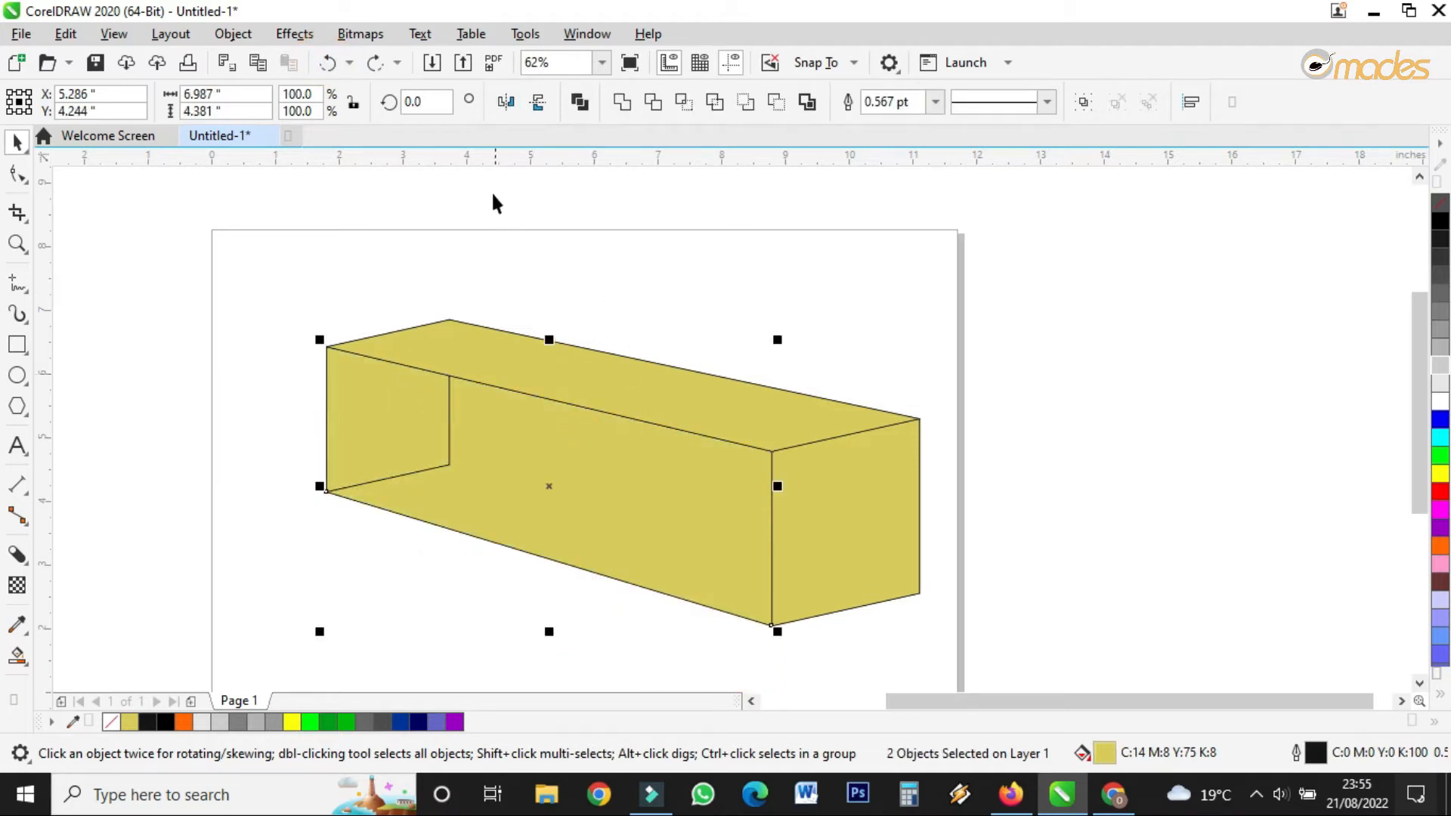
{"action": "left_click", "coordinate": [622, 101]}
{"action": "left_click", "coordinate": [958, 321]}
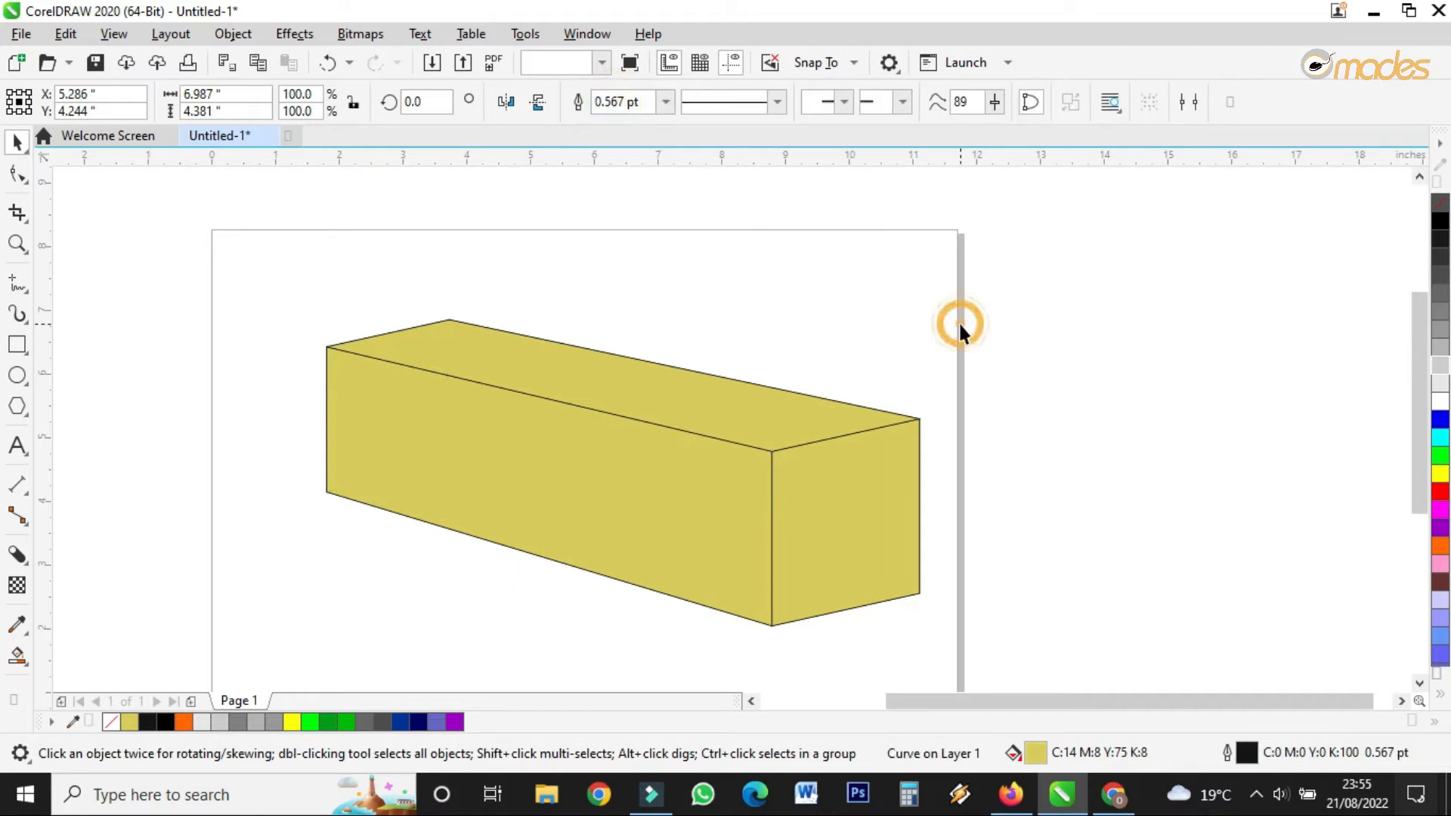
- Select the front, top and end faces together and move them up and to the right, away from the wireframe
{"action": "left_click", "coordinate": [713, 479]}
{"action": "left_click", "coordinate": [728, 405], "text": "shift"}
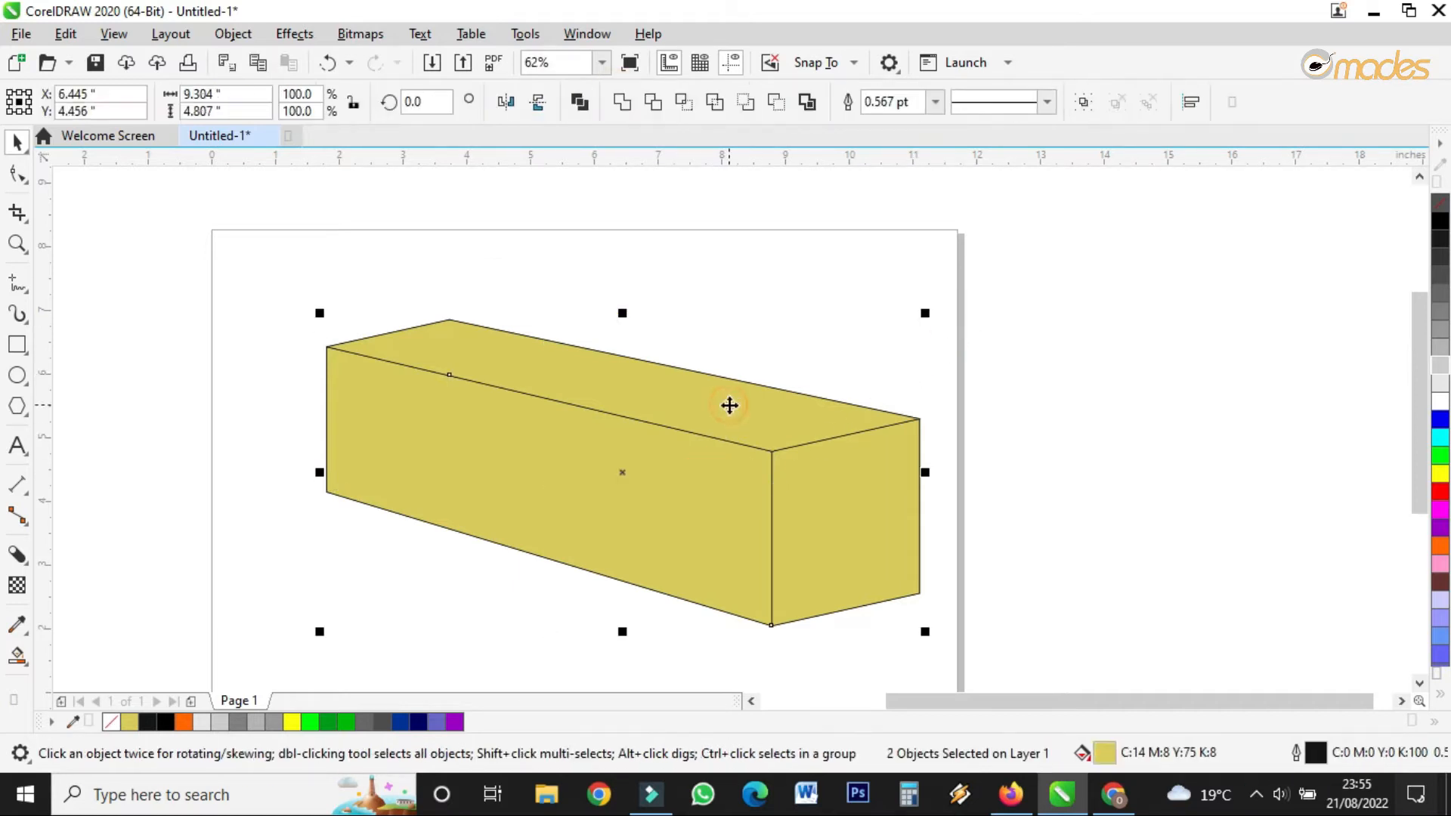
{"action": "left_click", "coordinate": [790, 504], "text": "shift"}
{"action": "left_click_drag", "start_coordinate": [751, 506], "coordinate": [1043, 407]}
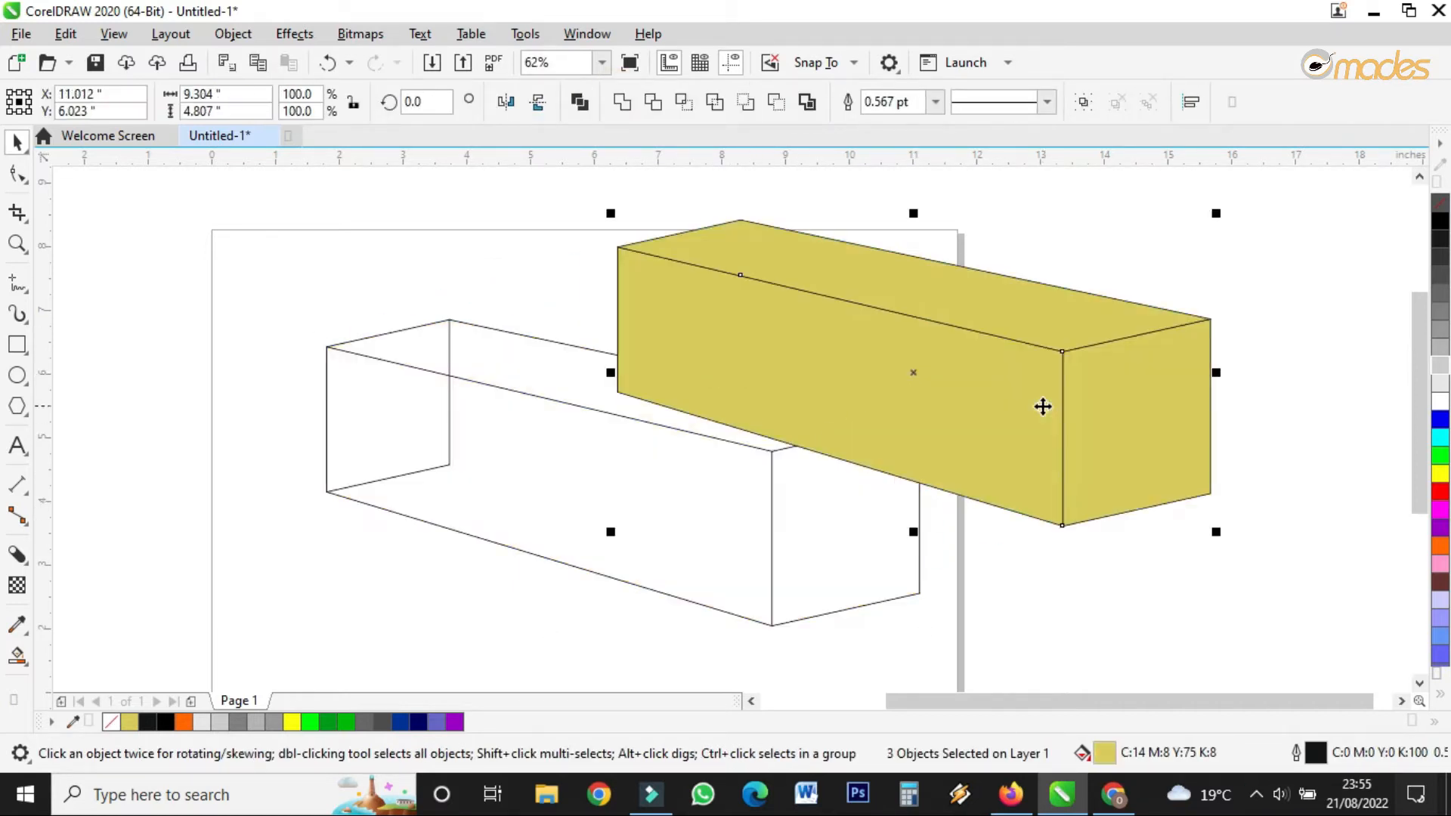
- Delete all the unfilled wireframe lines and slanted rectangles remaining on the page
{"action": "left_click_drag", "start_coordinate": [291, 300], "coordinate": [869, 630]}
{"action": "left_click_drag", "start_coordinate": [978, 631], "coordinate": [977, 619]}
{"action": "key", "text": "Delete"}
{"action": "left_click_drag", "start_coordinate": [217, 286], "coordinate": [959, 643]}
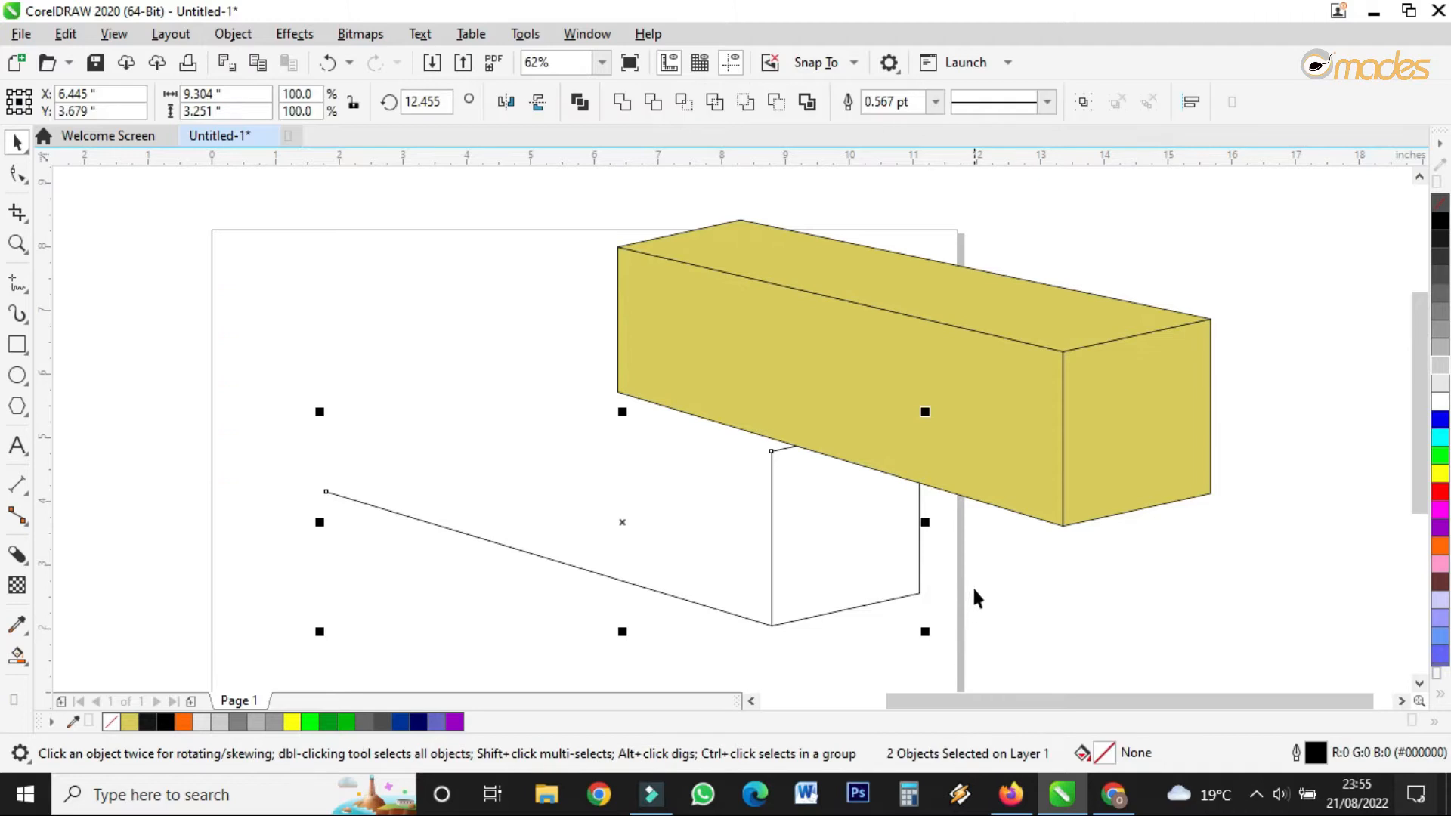
{"action": "key", "text": "Delete"}
- Move the three yellow box faces back onto the page, centred at about X 5.66, Y 4.19 inches
{"action": "left_click_drag", "start_coordinate": [1027, 478], "coordinate": [1284, 598]}
{"action": "left_click_drag", "start_coordinate": [893, 335], "coordinate": [547, 448]}
{"action": "scroll", "coordinate": [740, 318], "scroll_direction": "down", "scroll_amount": 2}
{"action": "scroll", "coordinate": [654, 381], "scroll_direction": "up", "scroll_amount": 2}
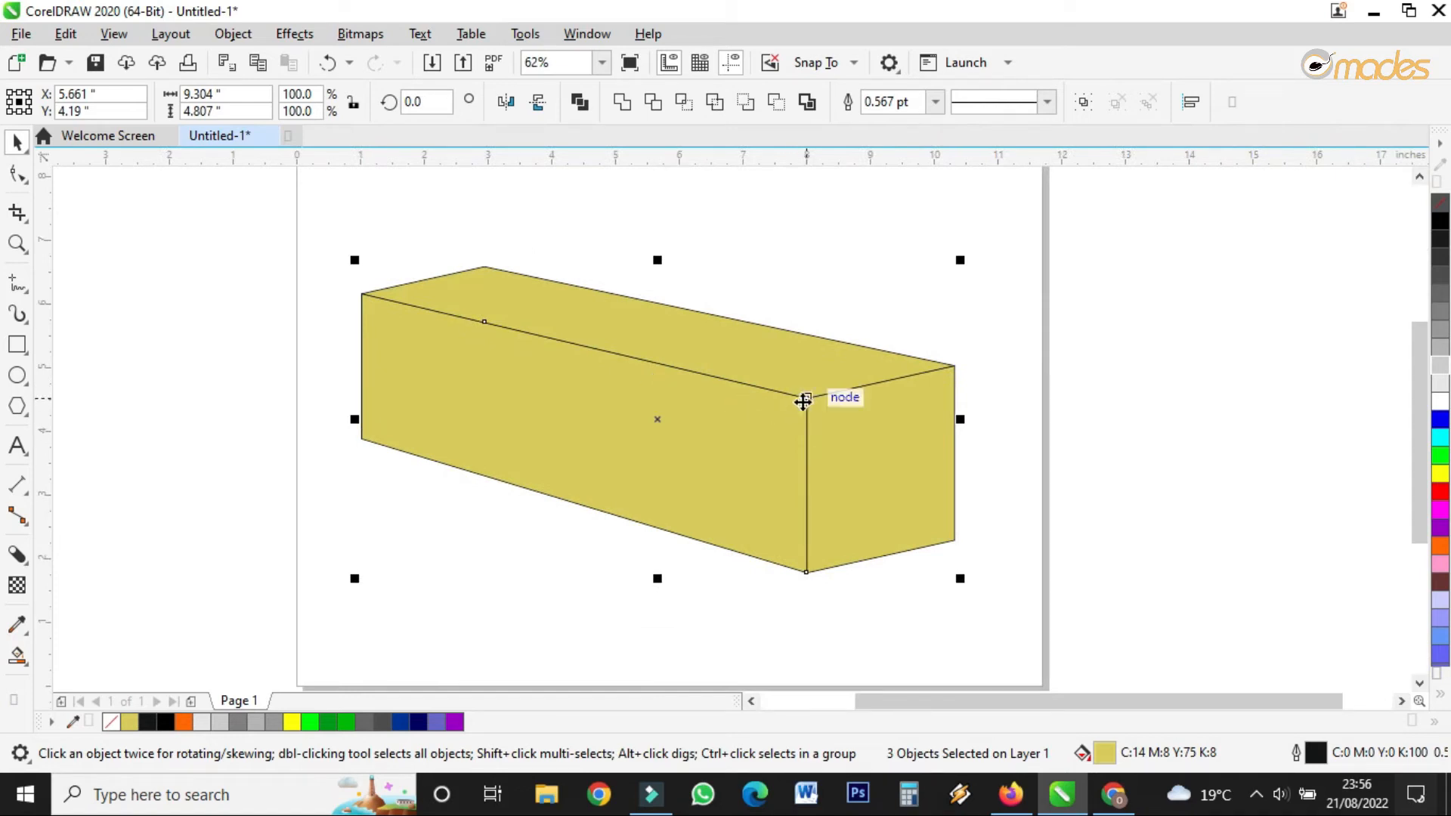
{"action": "left_click", "coordinate": [1085, 420]}
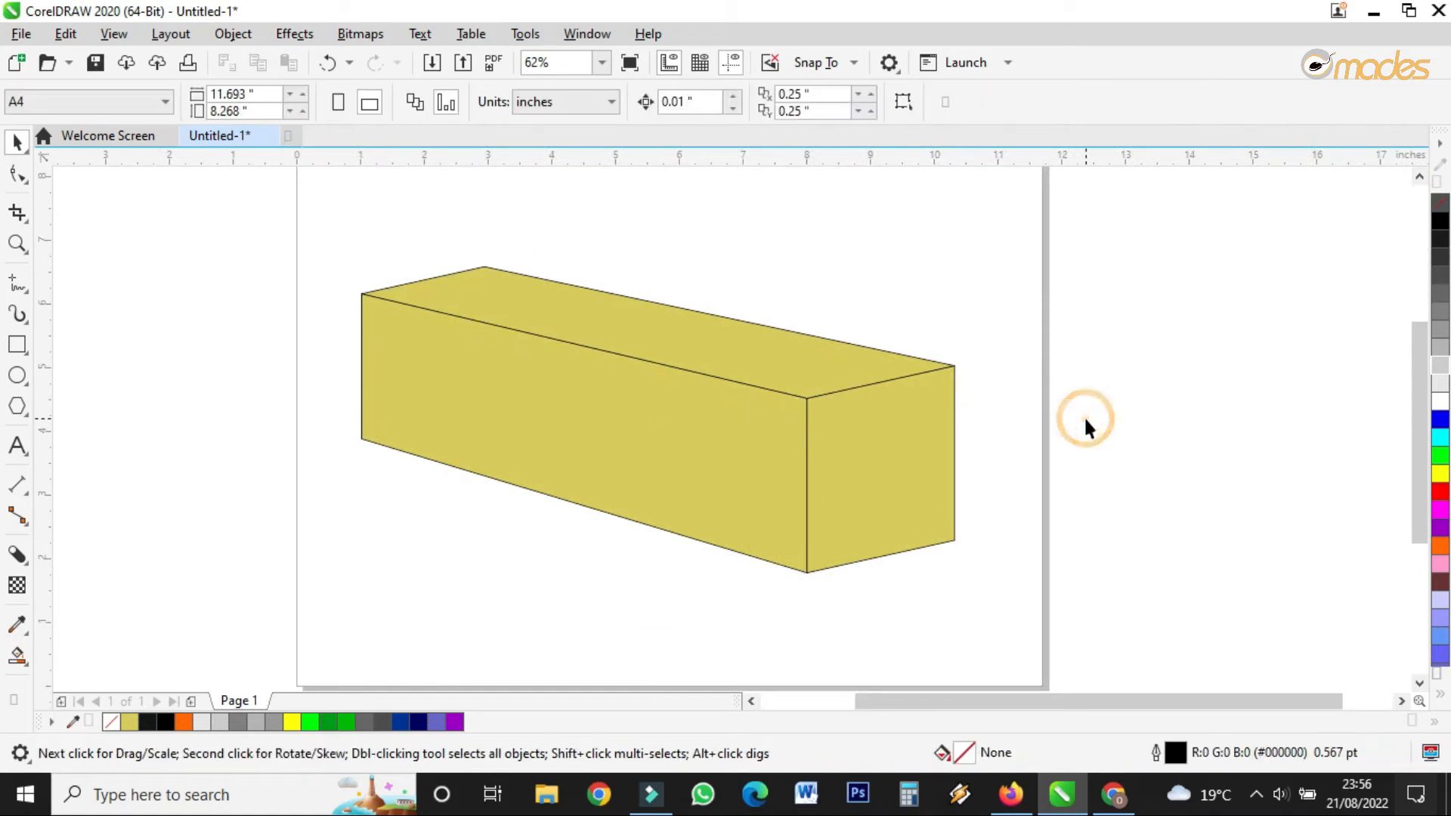
- Apply a yellow-and-white fountain fill along the box's front face and change it to an elliptical fountain fill
{"action": "left_click", "coordinate": [791, 435]}
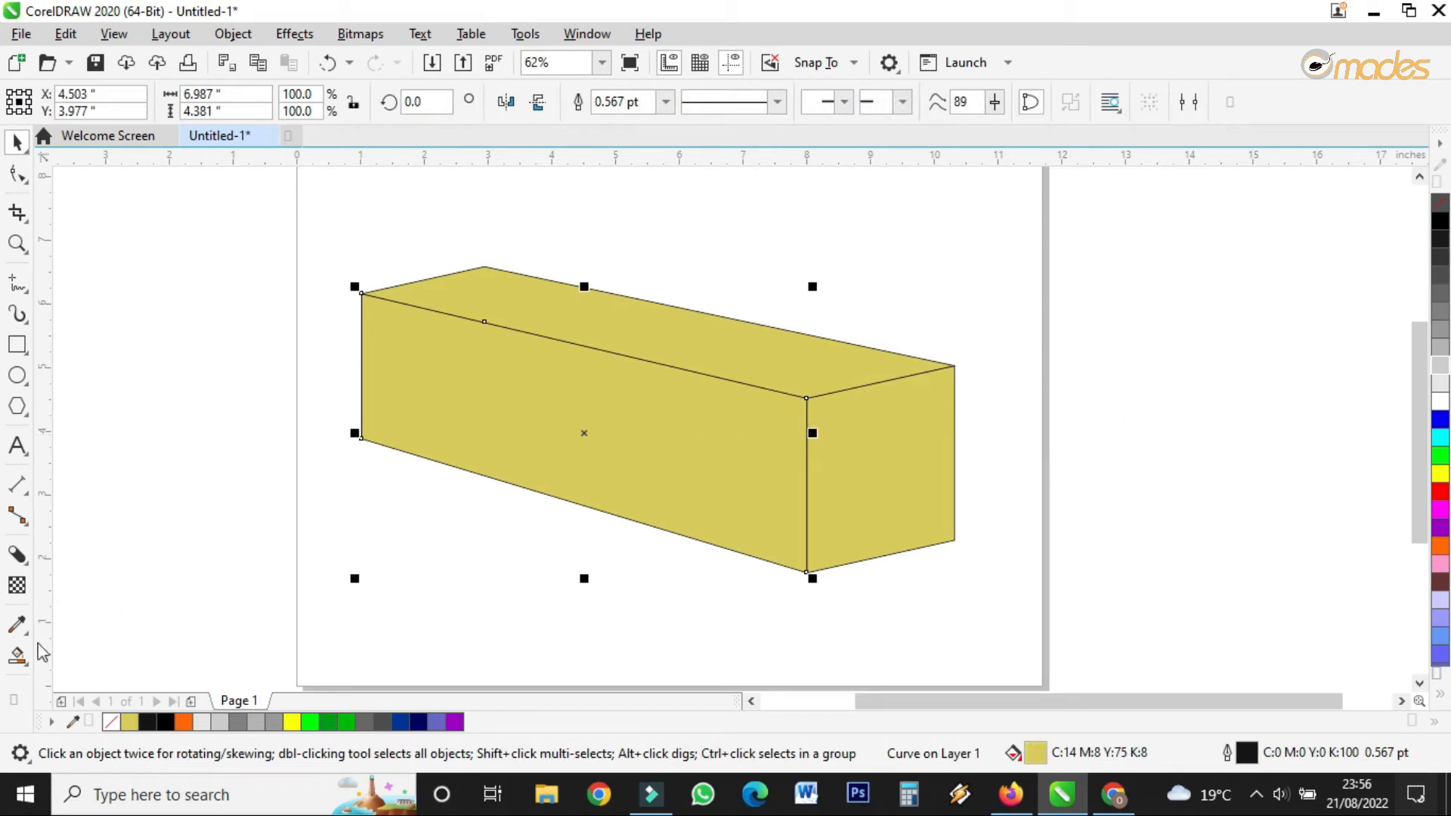
{"action": "left_click", "coordinate": [29, 666]}
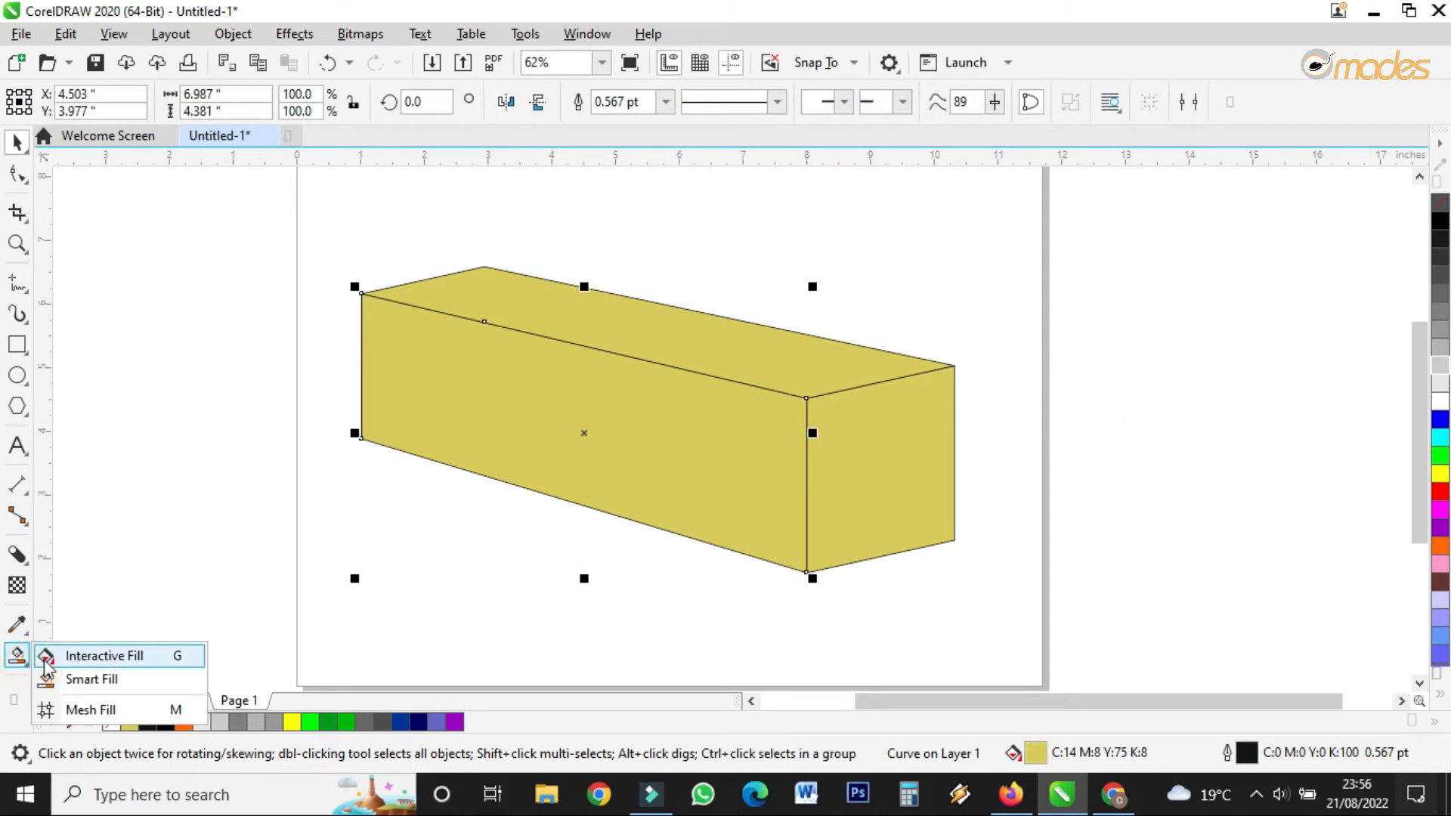
{"action": "left_click", "coordinate": [76, 654]}
{"action": "left_click_drag", "start_coordinate": [398, 346], "coordinate": [733, 416]}
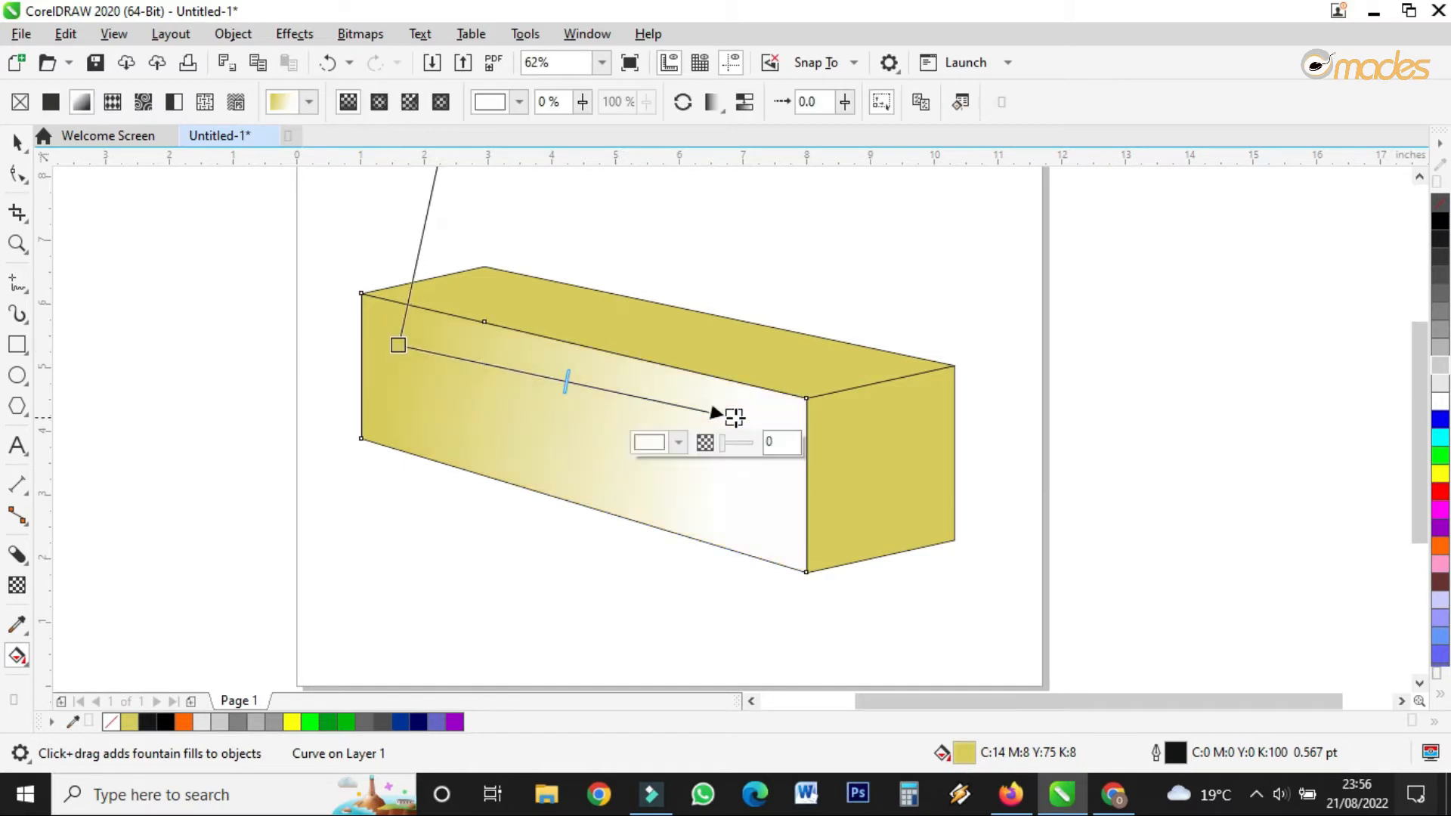
{"action": "left_click", "coordinate": [379, 101]}
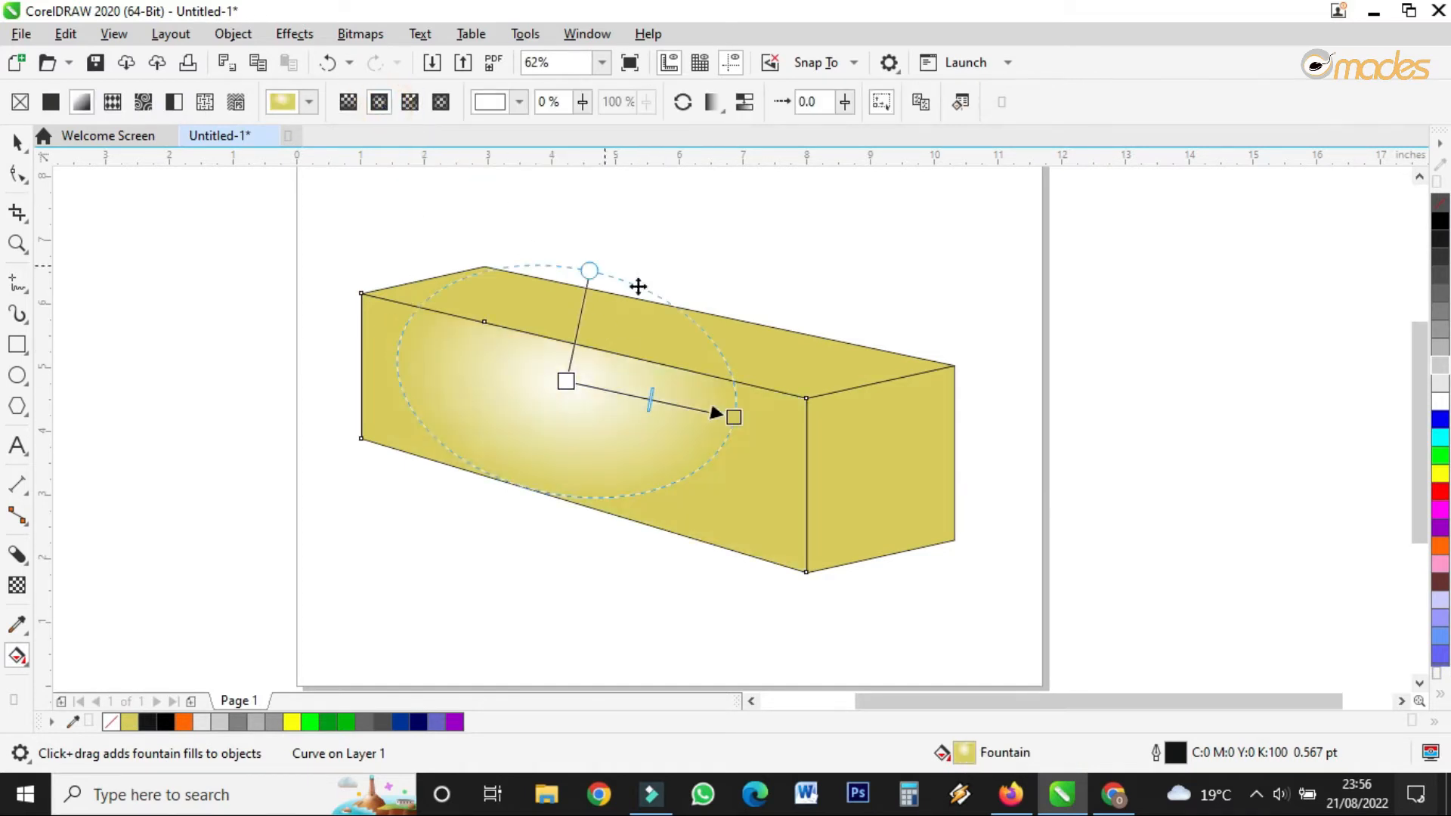
- Reposition the front face's elliptical gradient centre and recolour the gradient with dark navy at the outer end and medium blue-violet at the centre
{"action": "left_click_drag", "start_coordinate": [565, 380], "coordinate": [560, 415]}
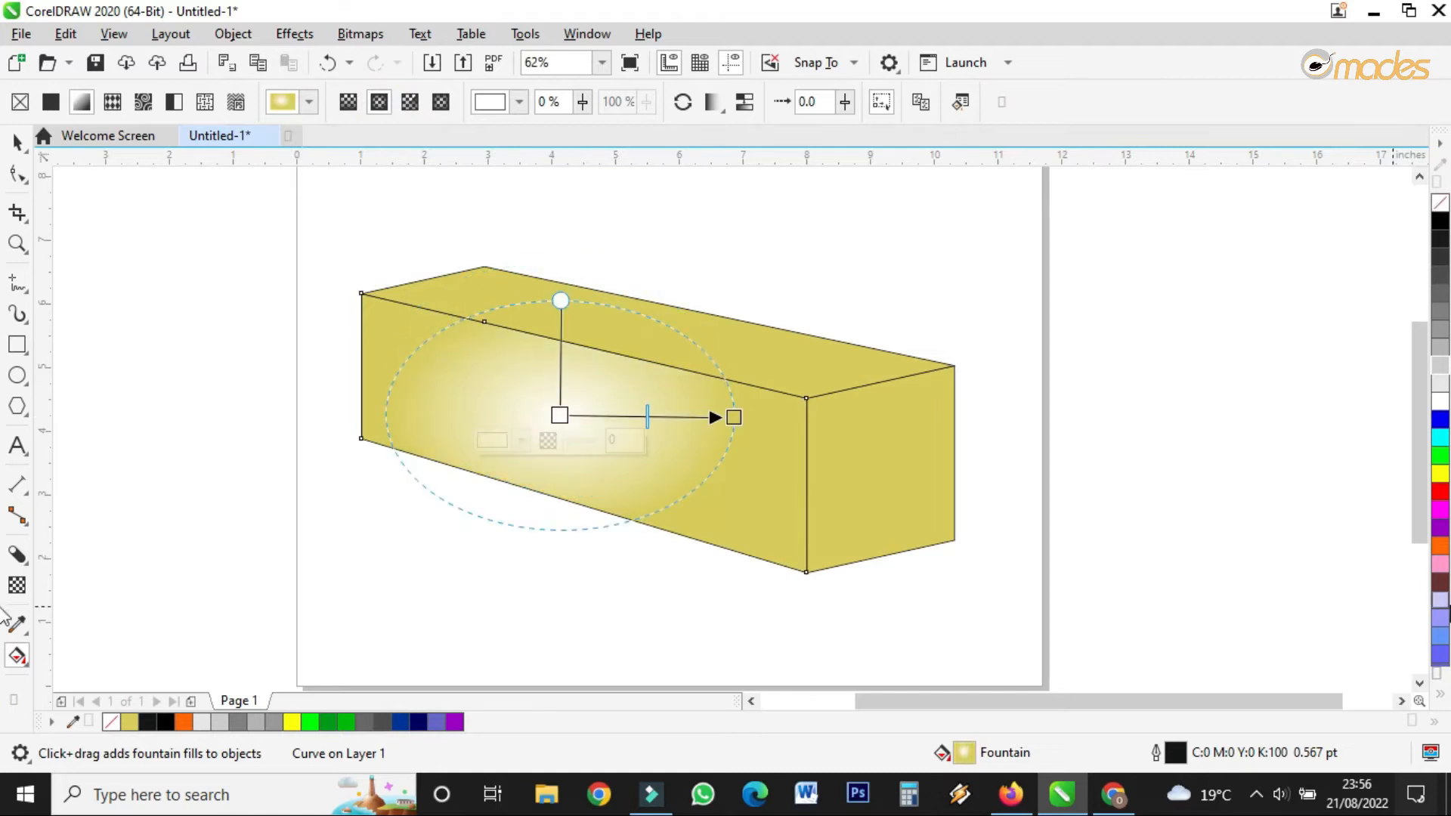
{"action": "left_click", "coordinate": [1437, 694]}
{"action": "left_click_drag", "start_coordinate": [1374, 694], "coordinate": [756, 442]}
{"action": "left_click_drag", "start_coordinate": [1442, 647], "coordinate": [560, 415]}
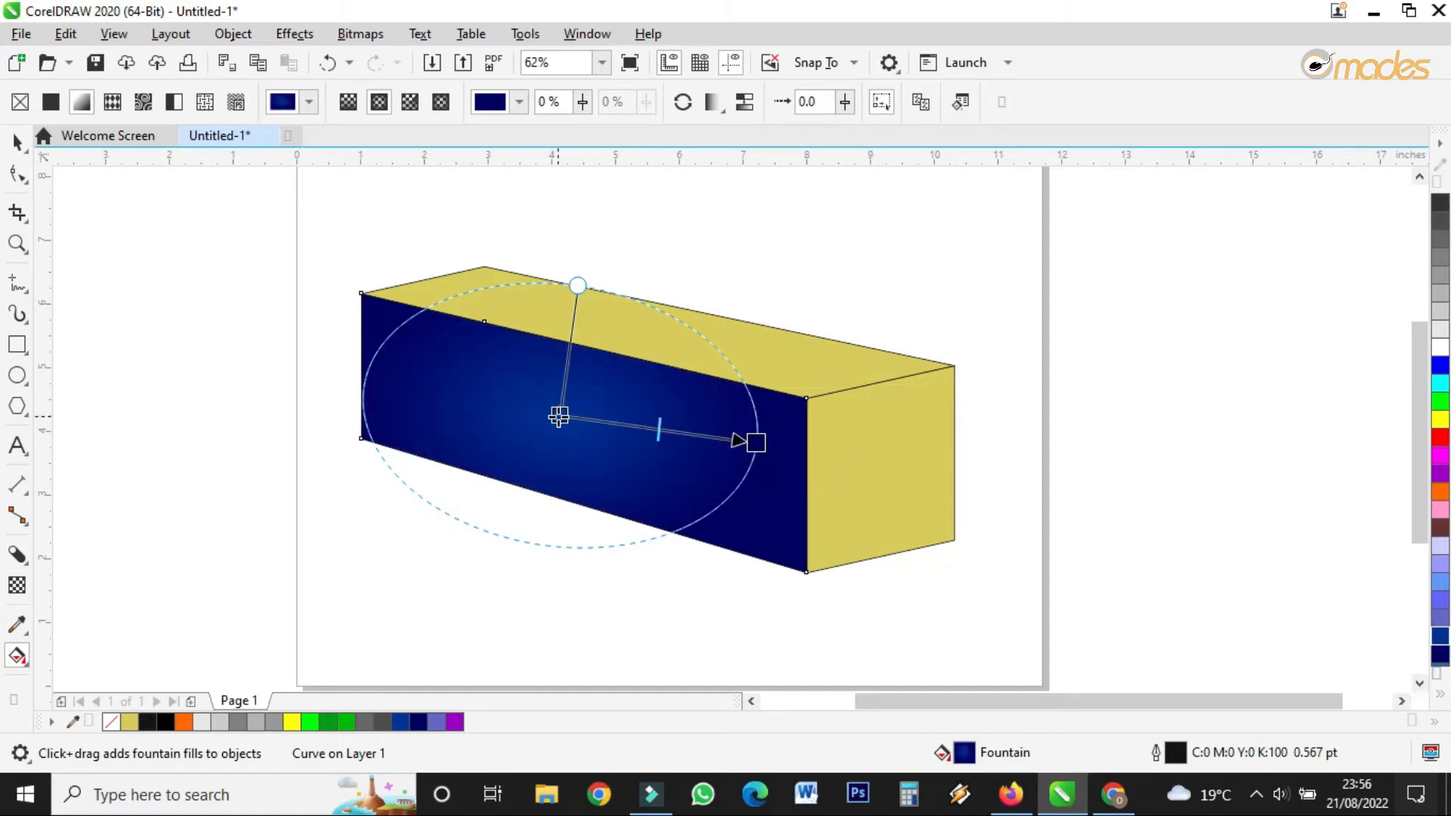
{"action": "left_click_drag", "start_coordinate": [1442, 625], "coordinate": [559, 415]}
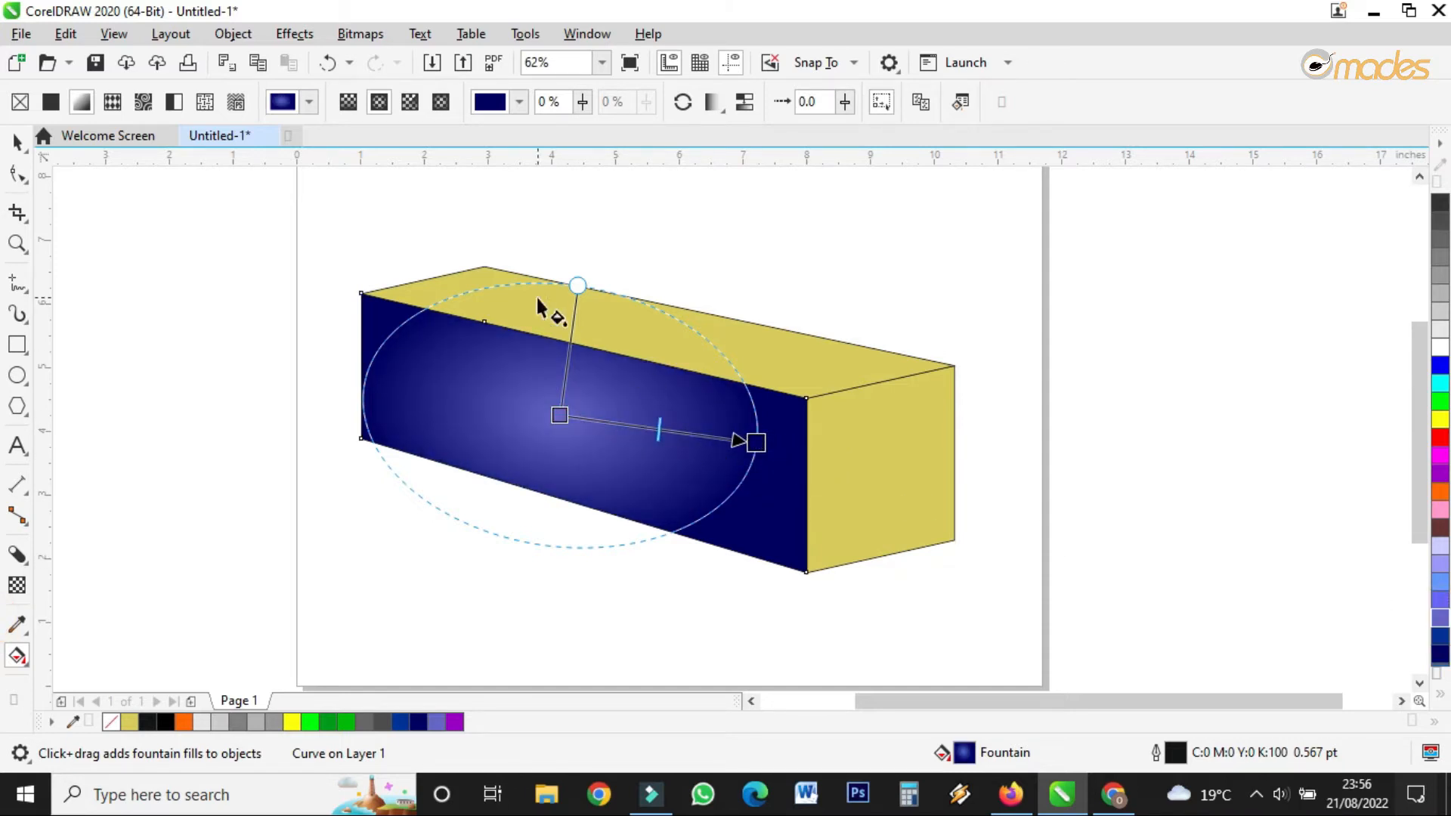
- Enlarge and tilt the front face's elliptical gradient so its light area follows the slanted face, and deselect the face
{"action": "left_click_drag", "start_coordinate": [578, 287], "coordinate": [555, 283]}
{"action": "left_click_drag", "start_coordinate": [756, 442], "coordinate": [772, 454]}
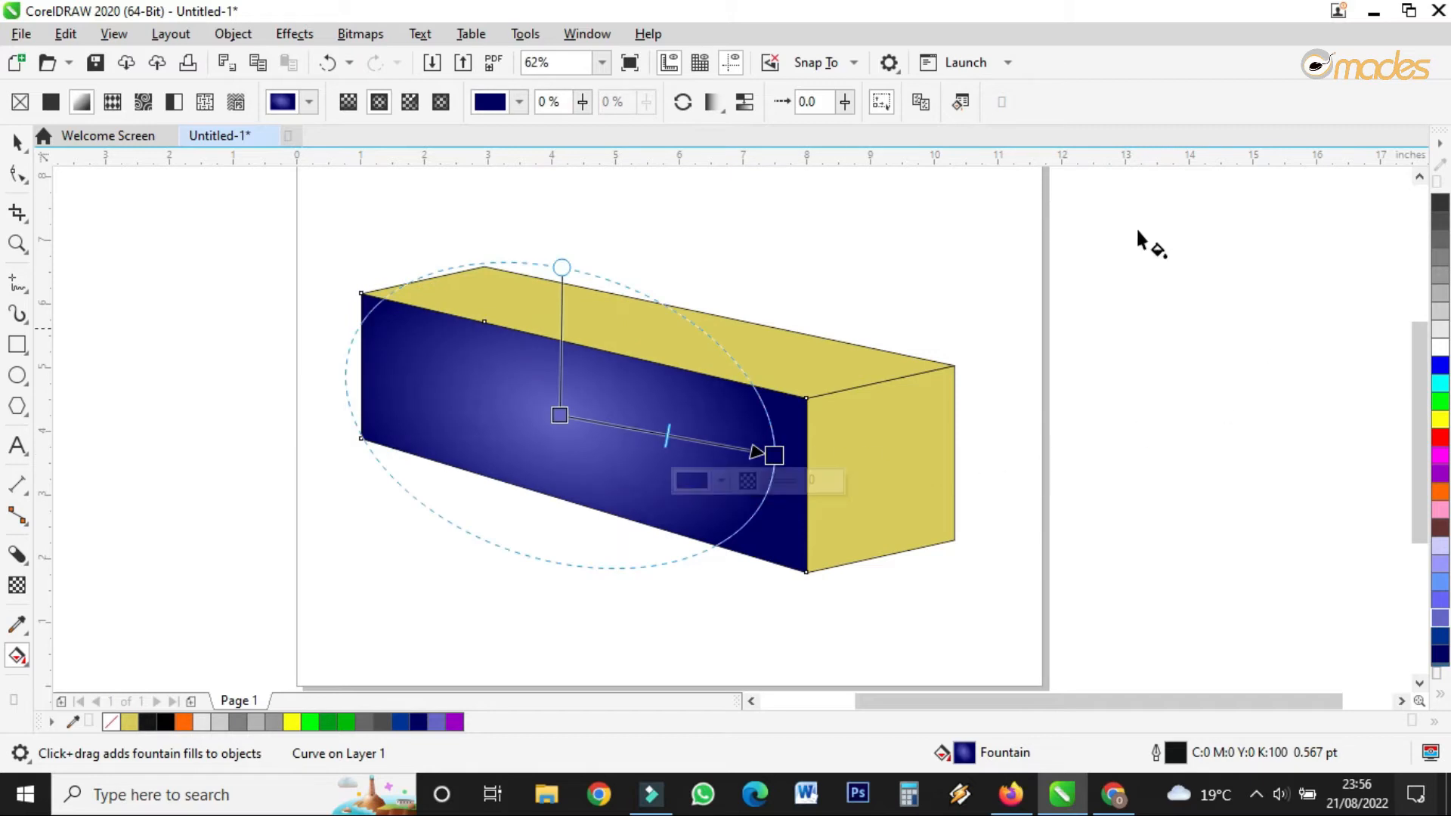
{"action": "left_click", "coordinate": [17, 141]}
{"action": "left_click", "coordinate": [607, 225]}
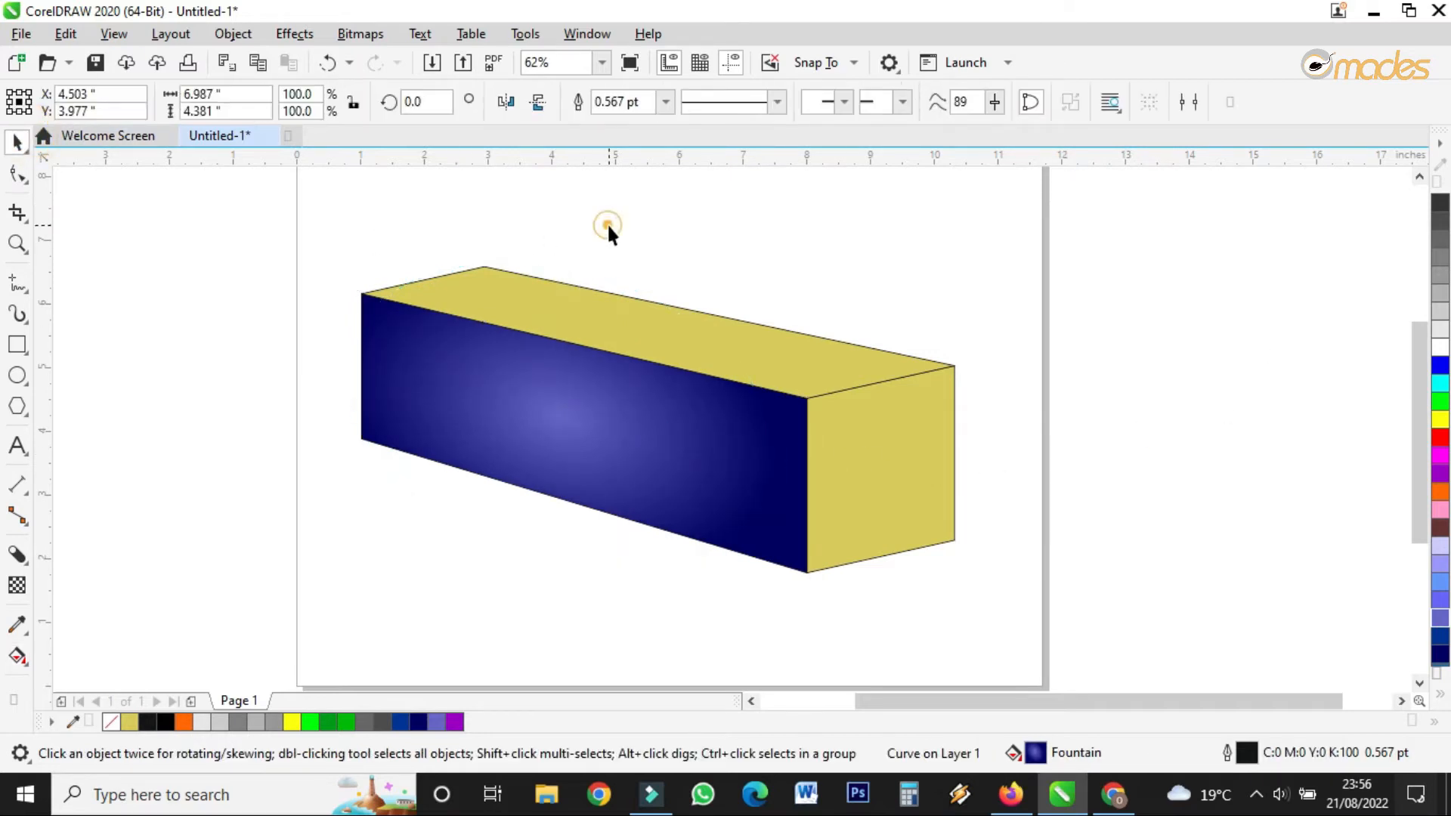
- Copy the front face's blue gradient onto the top face, shift its centre toward the far edge and angle it along the face
{"action": "left_click", "coordinate": [662, 344]}
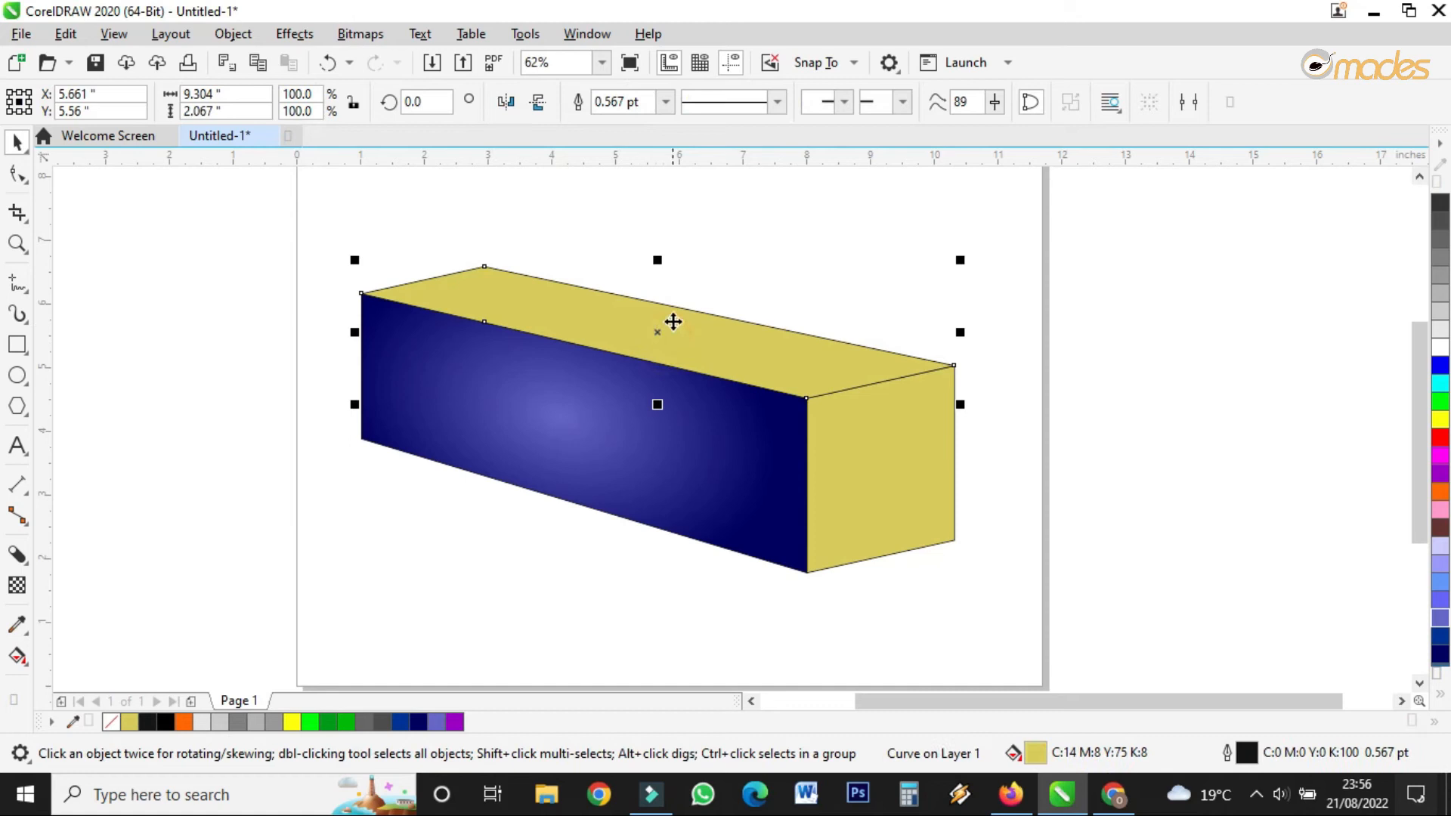
{"action": "left_click", "coordinate": [17, 656]}
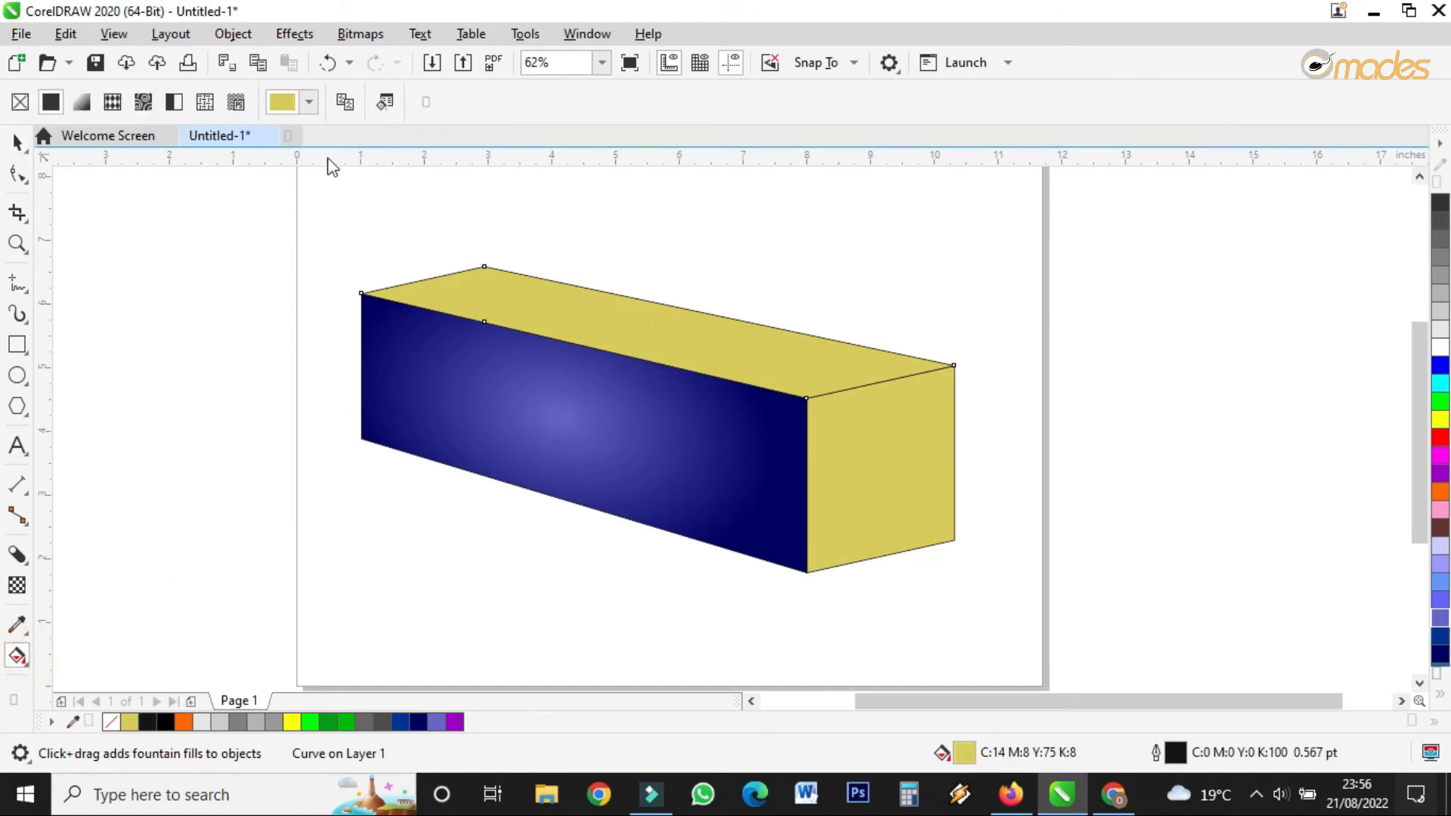
{"action": "left_click", "coordinate": [346, 104]}
{"action": "left_click", "coordinate": [506, 394]}
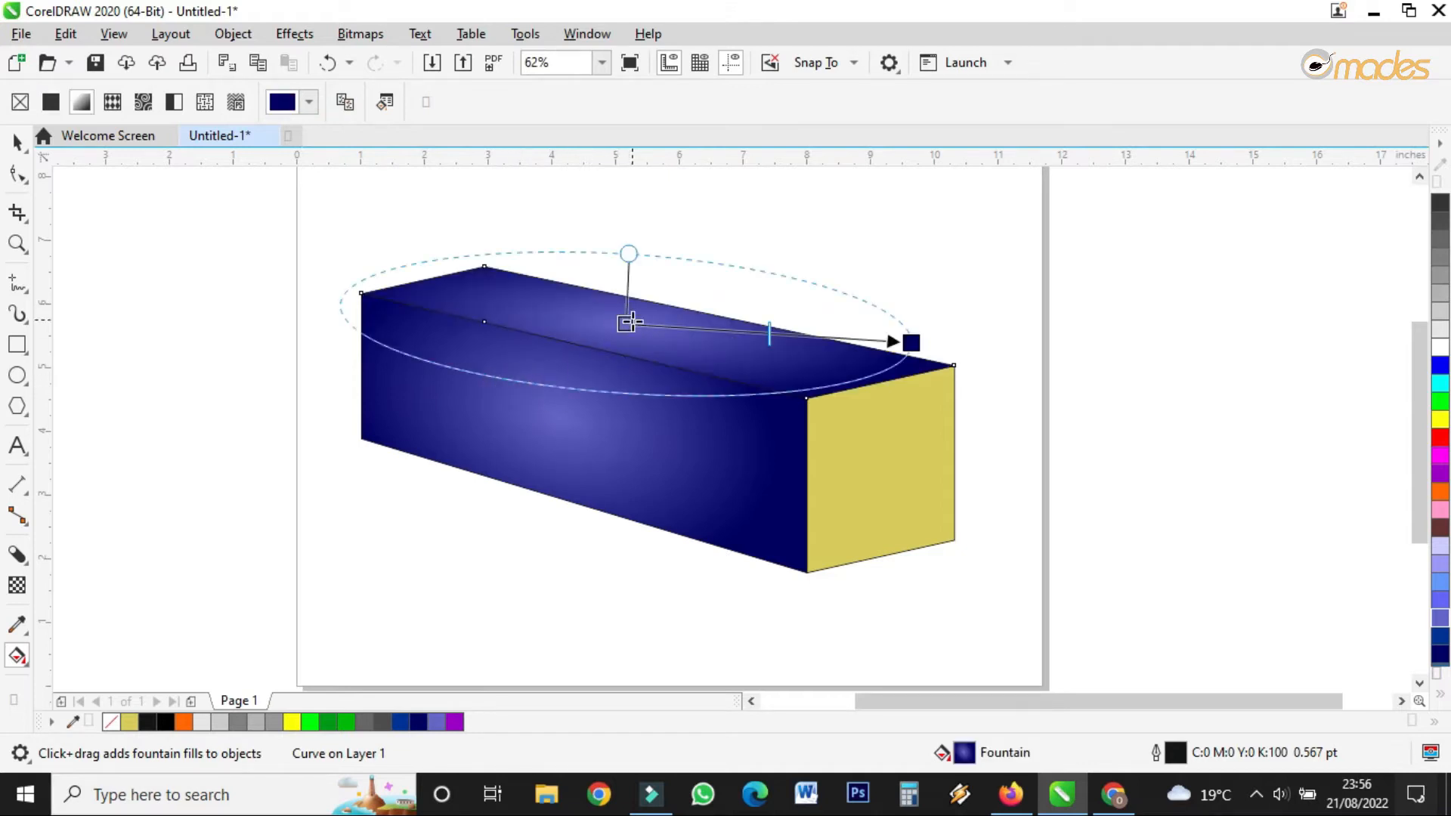
{"action": "left_click_drag", "start_coordinate": [629, 322], "coordinate": [668, 318]}
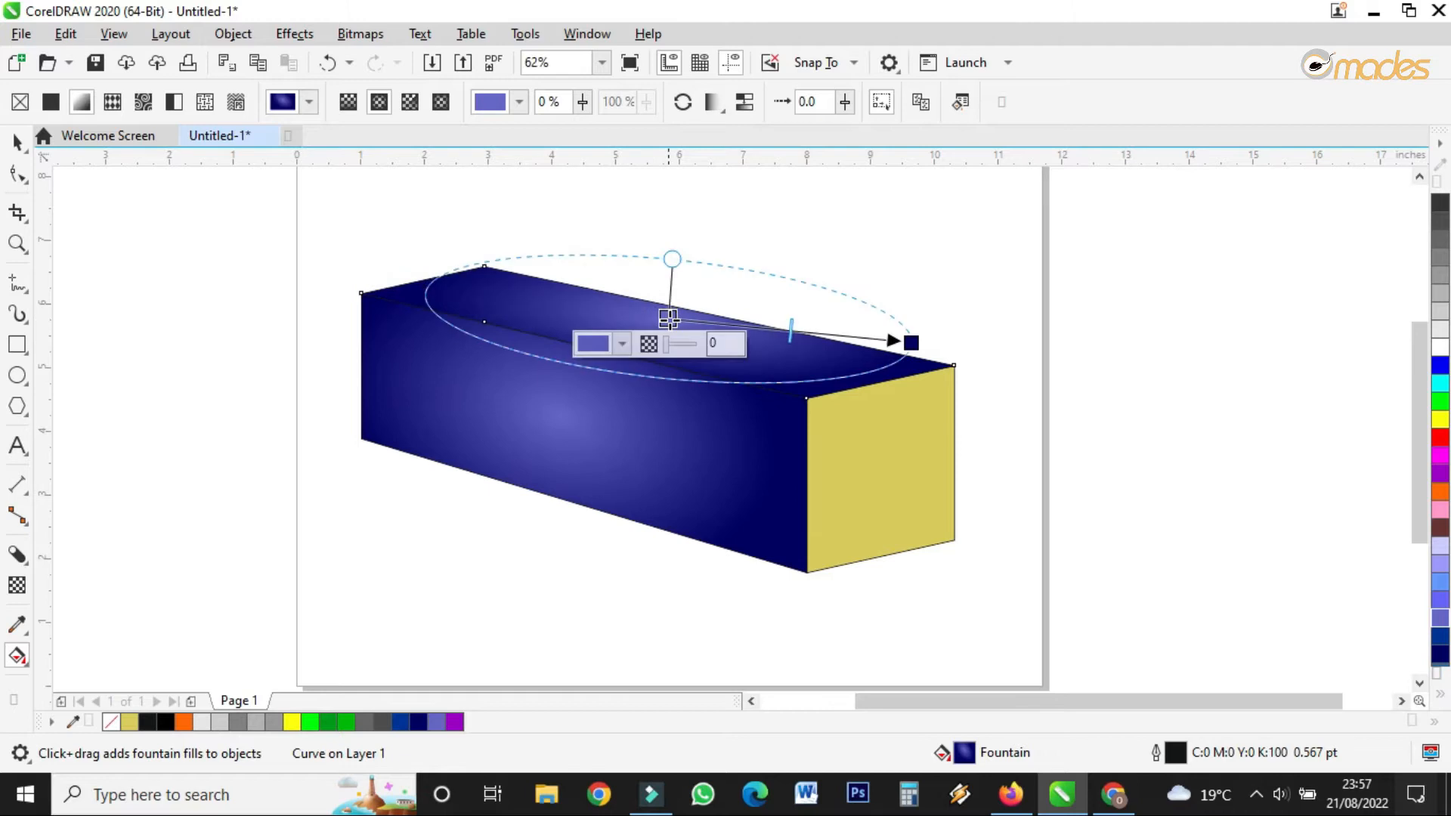
{"action": "left_click_drag", "start_coordinate": [910, 342], "coordinate": [915, 360]}
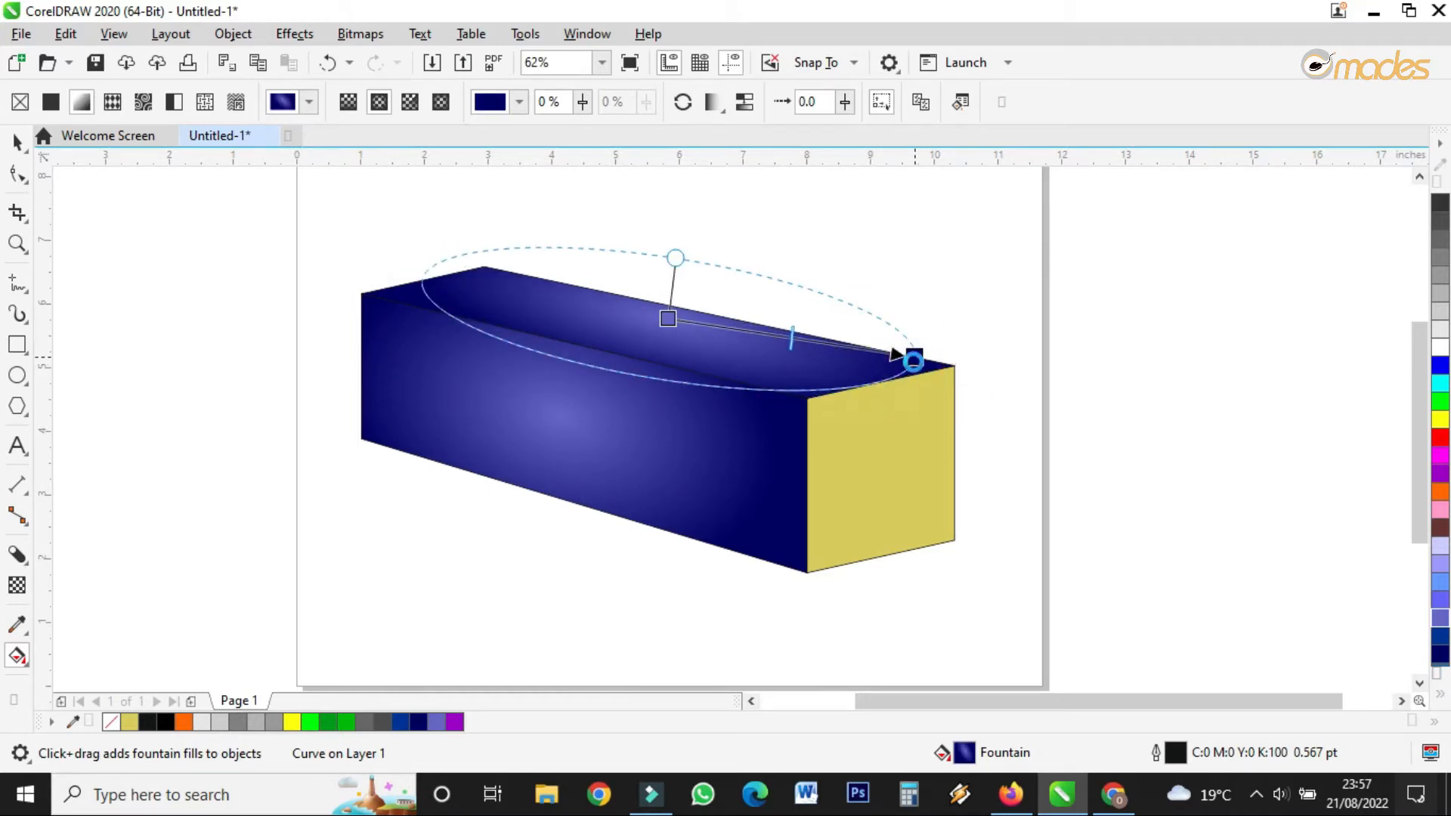
{"action": "left_click", "coordinate": [16, 140]}
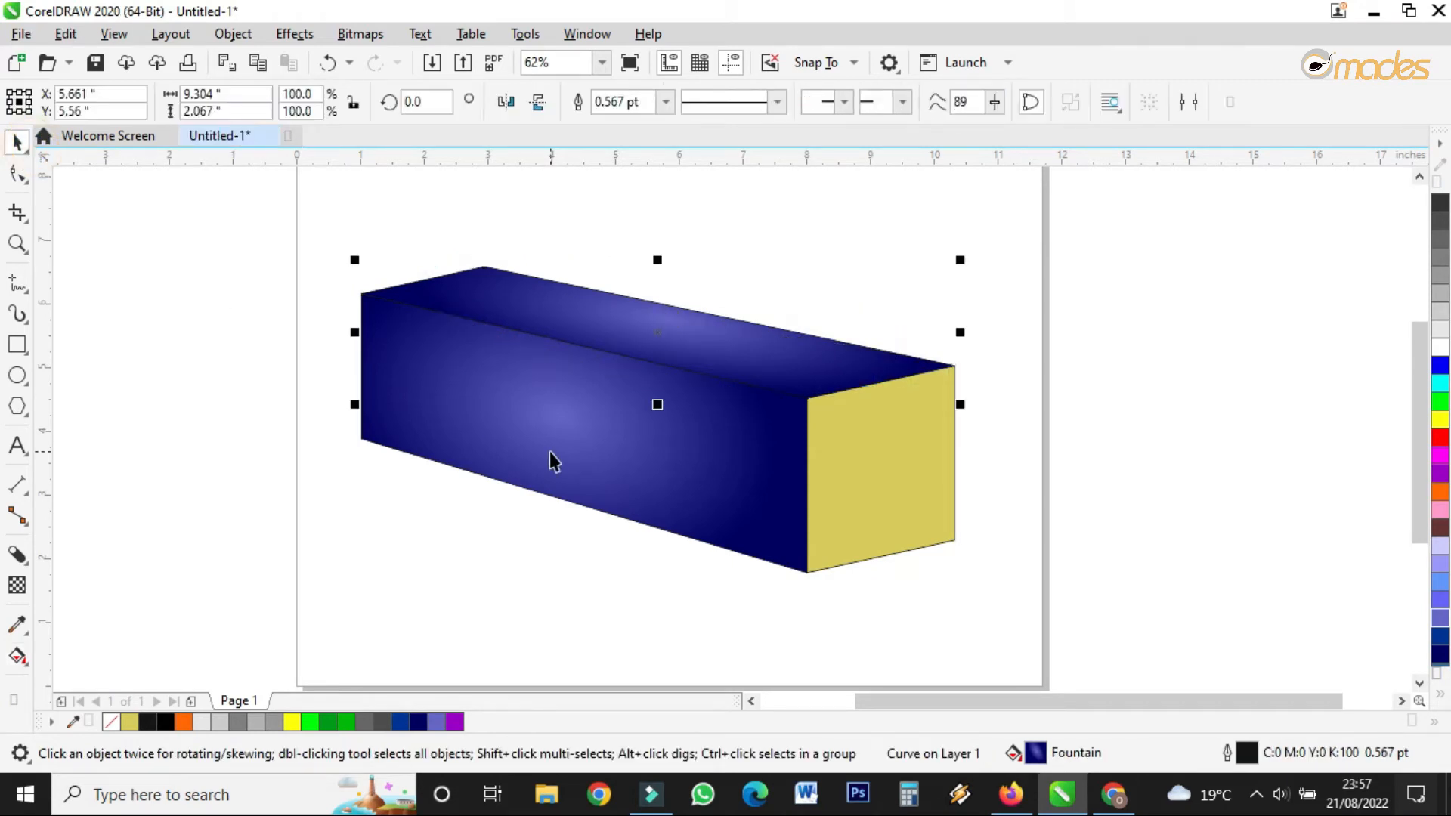
- Copy the front face's blue elliptical gradient onto the yellow end face
{"action": "left_click", "coordinate": [882, 492]}
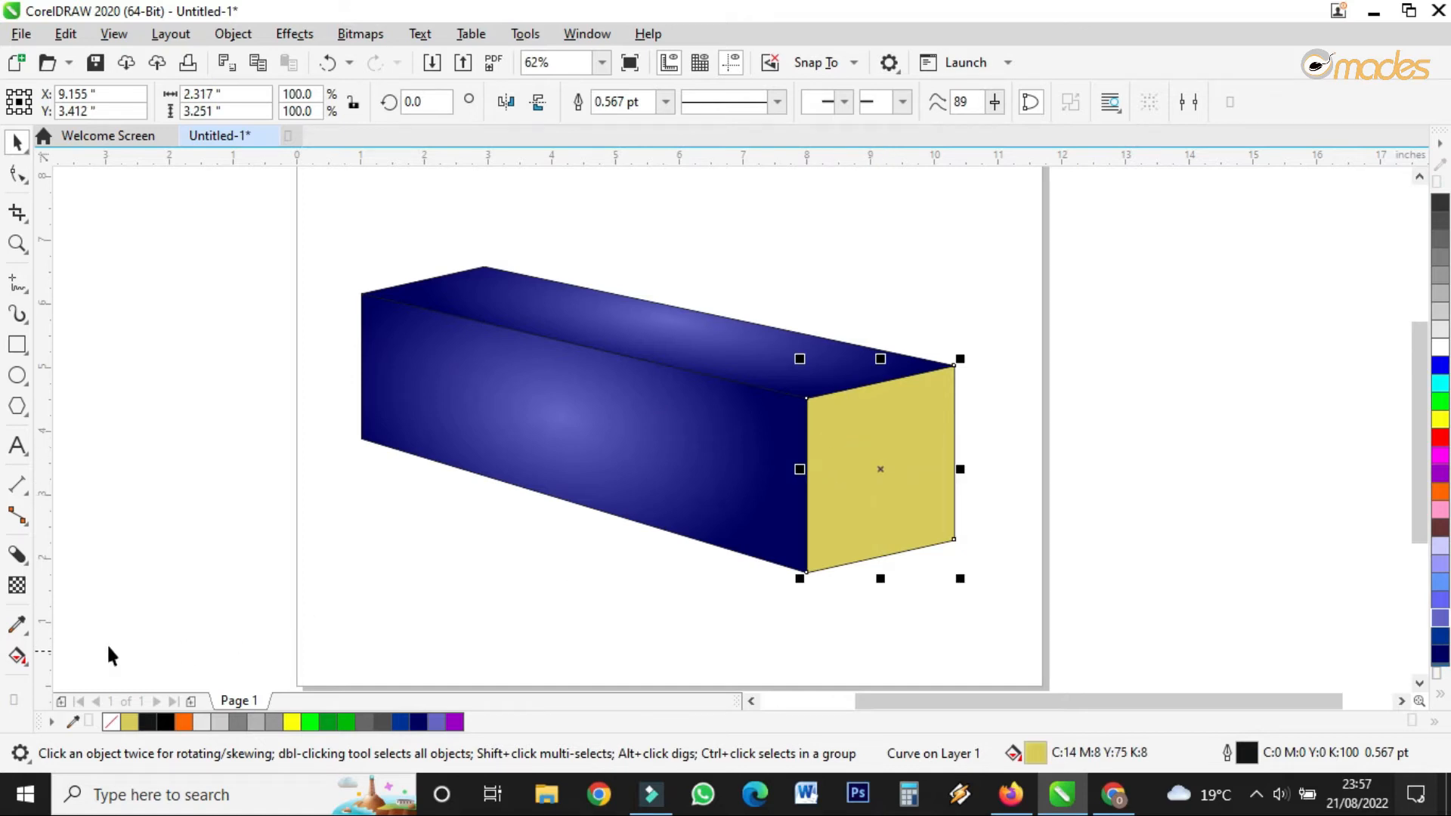
{"action": "left_click", "coordinate": [17, 654]}
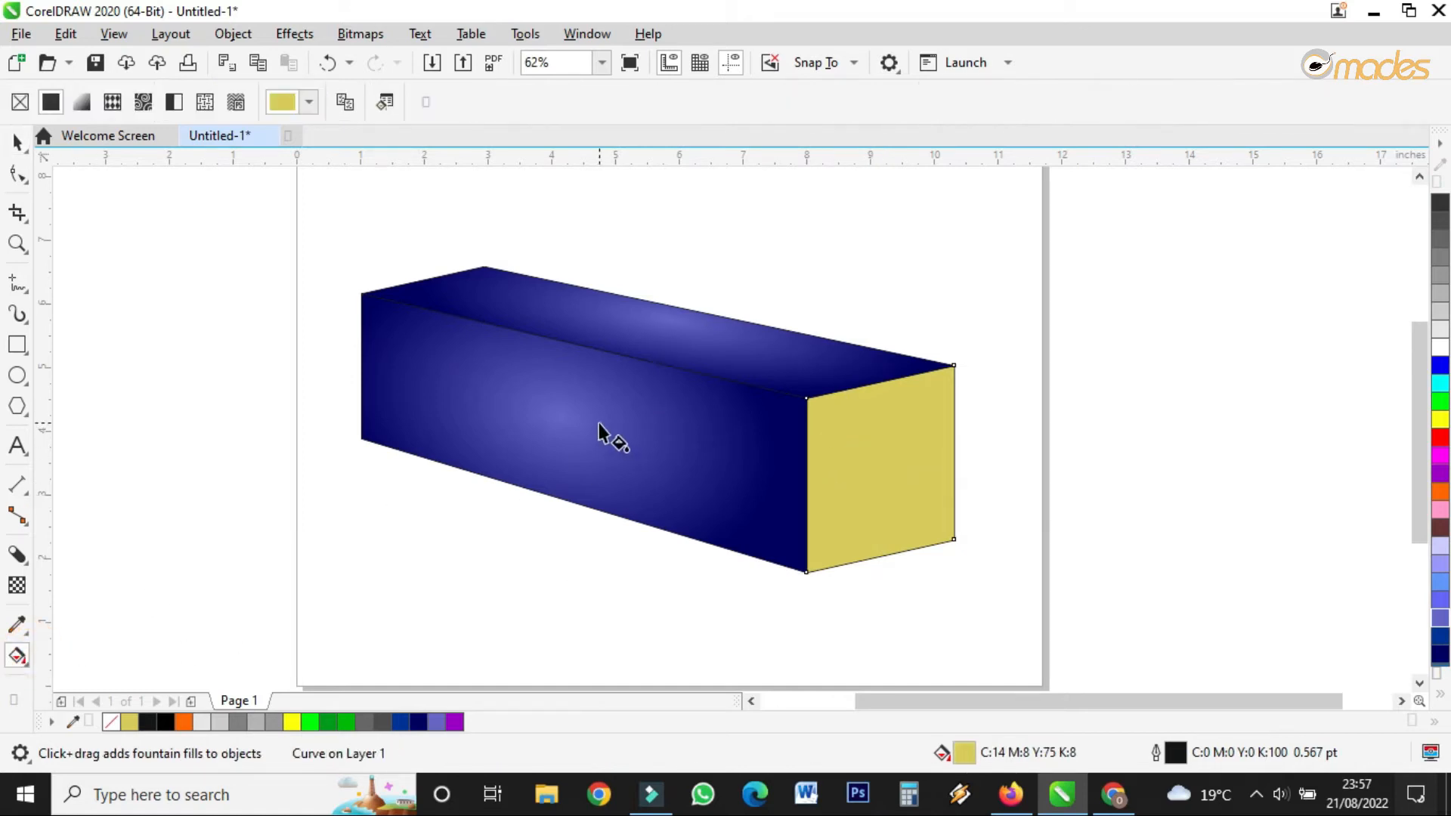
{"action": "left_click", "coordinate": [344, 102]}
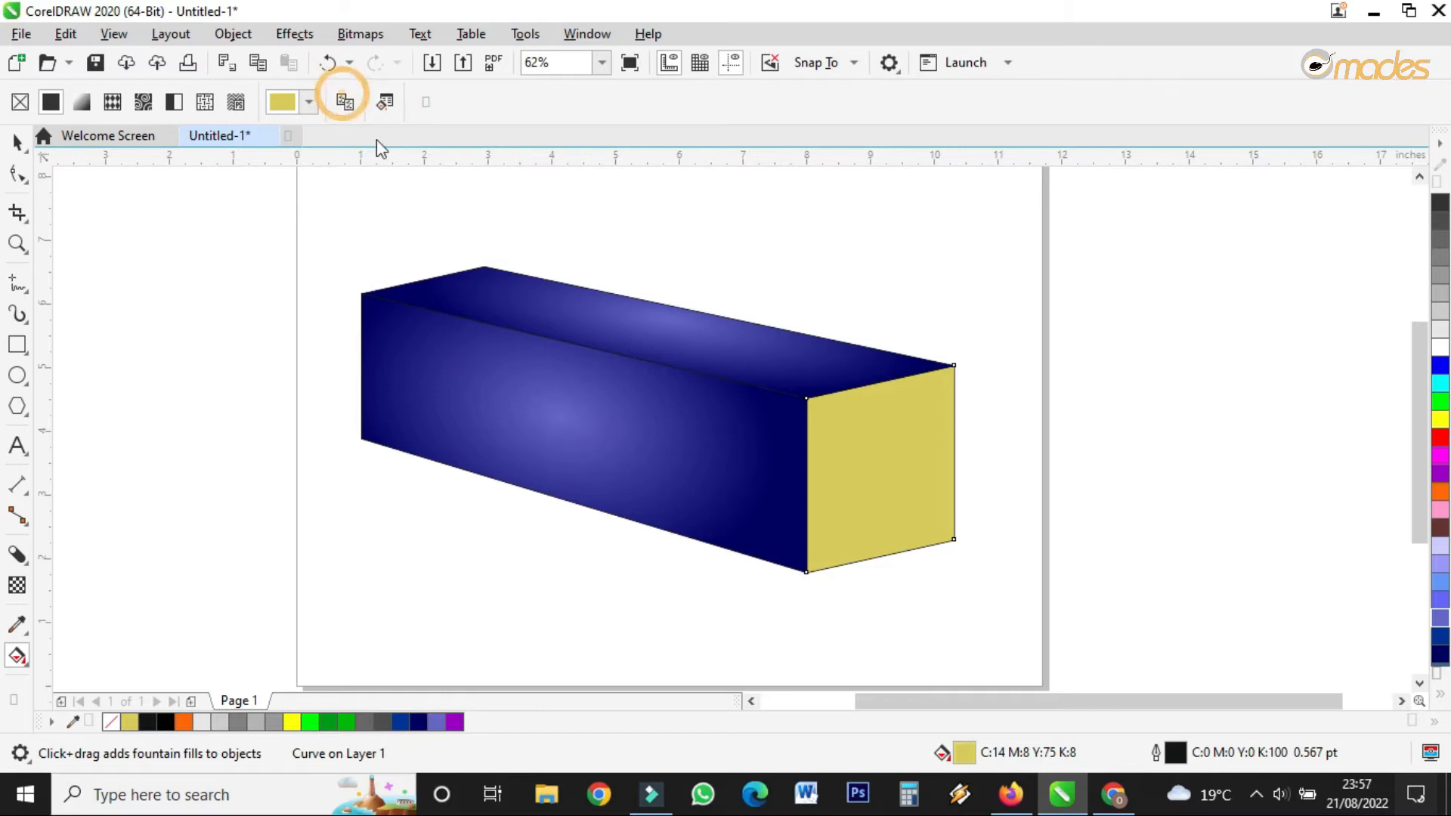
{"action": "left_click", "coordinate": [507, 387]}
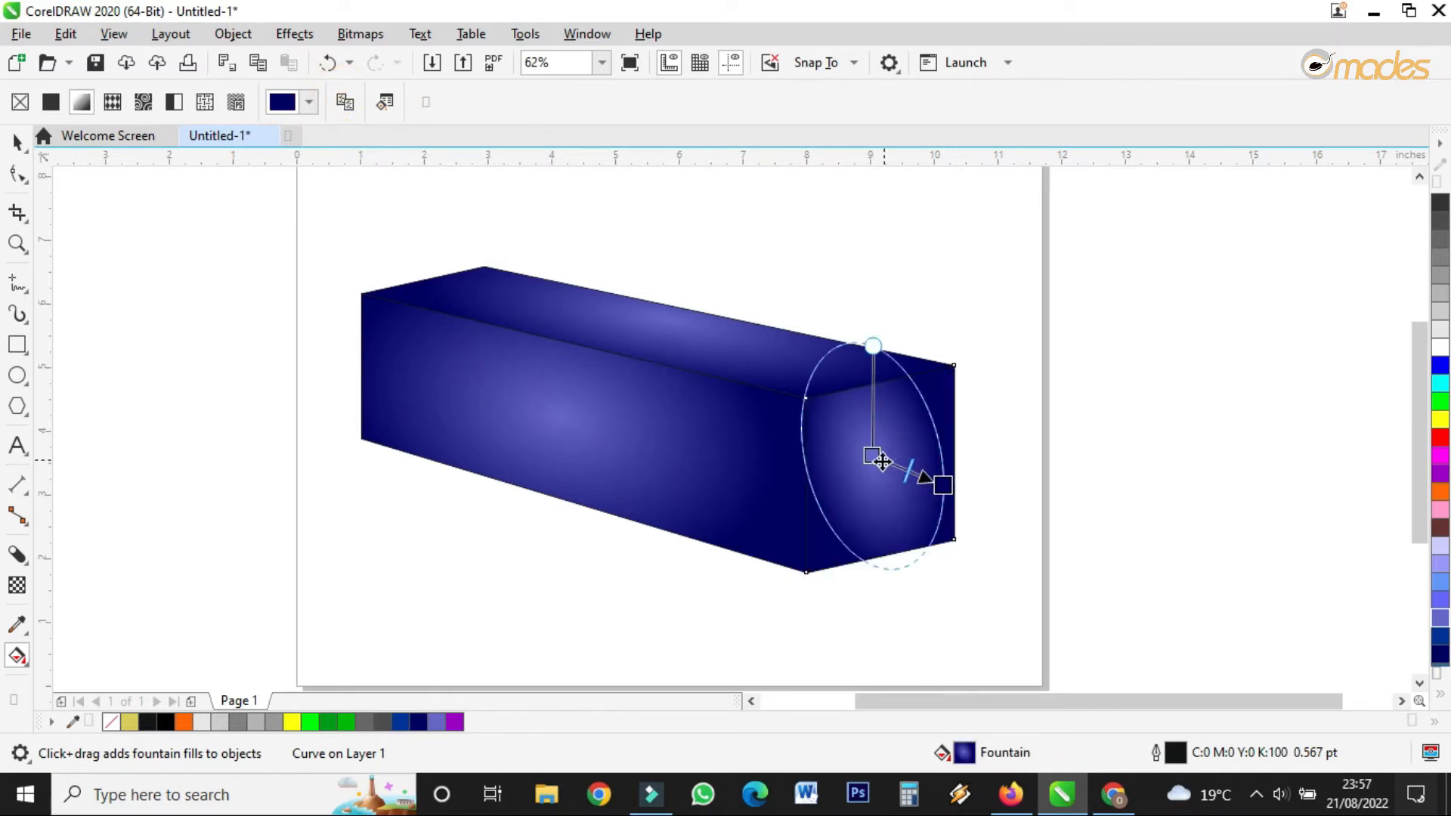
- Centre the end face's elliptical gradient and enlarge it beyond the face's edges to lighten the whole face
{"action": "left_click_drag", "start_coordinate": [871, 453], "coordinate": [998, 495]}
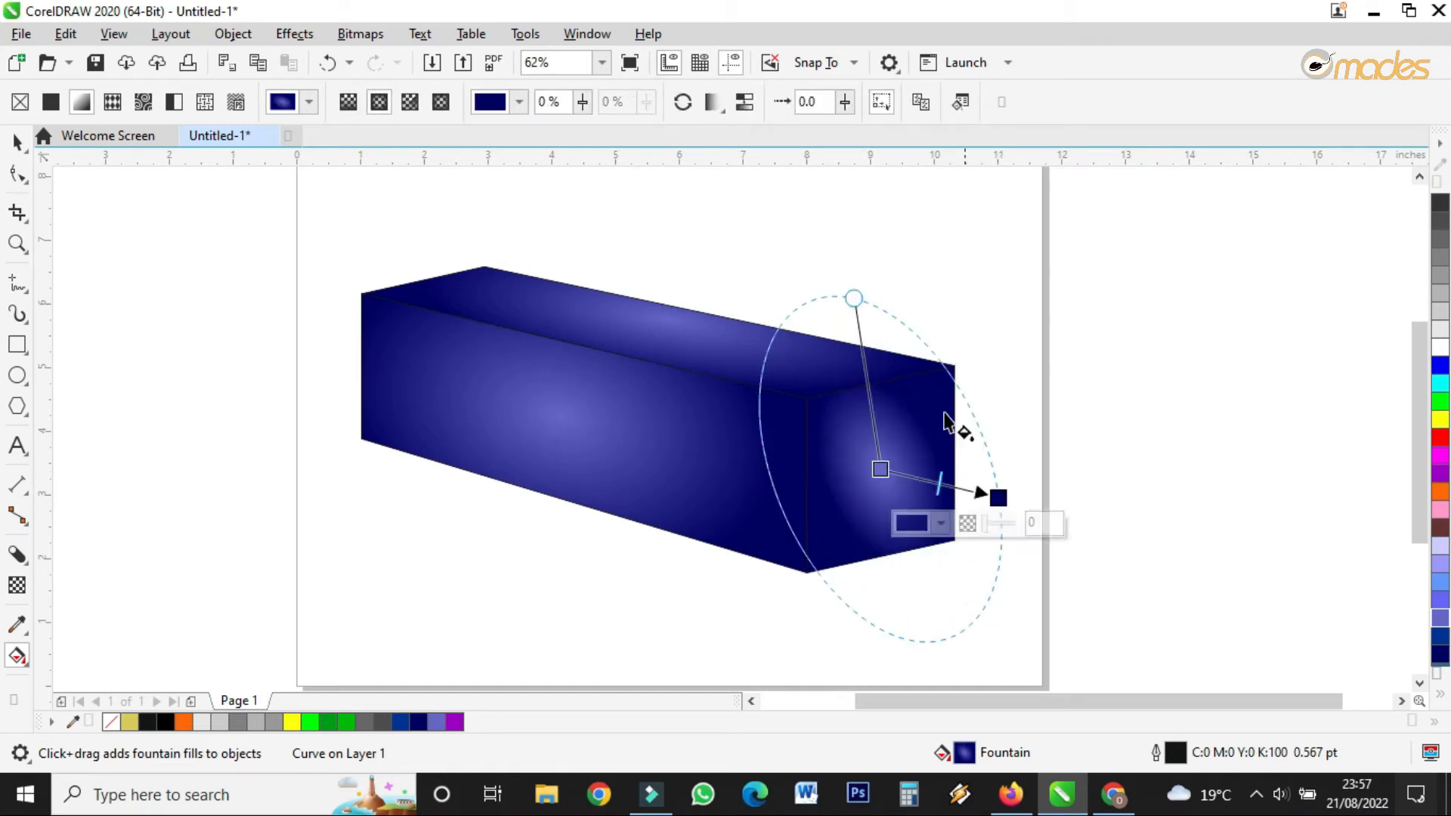
{"action": "mouse_move", "coordinate": [855, 300]}
{"action": "left_mouse_down"}
{"action": "mouse_move", "coordinate": [900, 310]}
{"action": "mouse_move", "coordinate": [873, 282]}
{"action": "left_mouse_up"}
{"action": "left_click_drag", "start_coordinate": [998, 496], "coordinate": [1035, 497]}
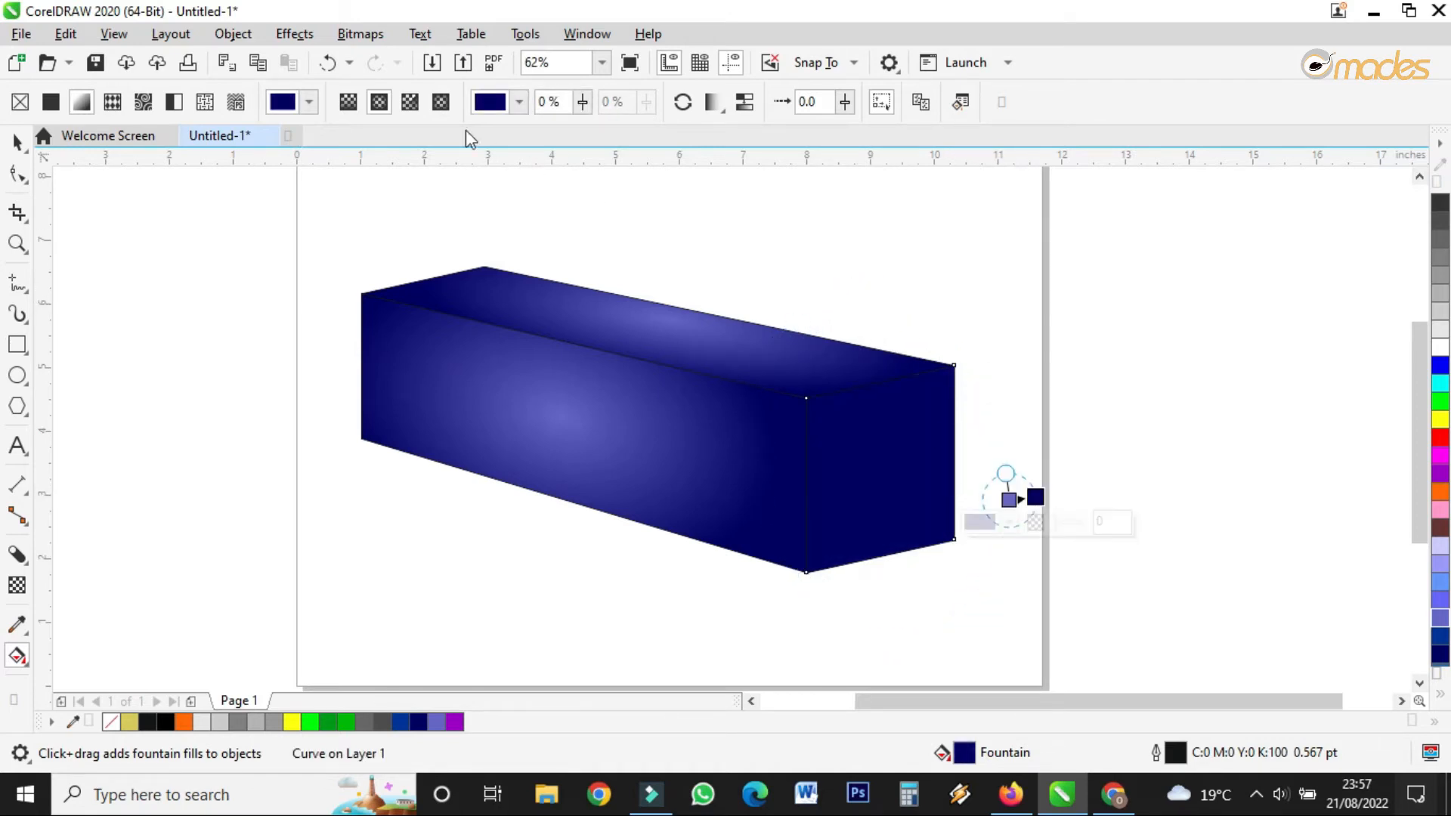
{"action": "left_click", "coordinate": [327, 63]}
{"action": "mouse_move", "coordinate": [996, 496]}
{"action": "left_mouse_down"}
{"action": "mouse_move", "coordinate": [1043, 516]}
{"action": "mouse_move", "coordinate": [1040, 499]}
{"action": "mouse_move", "coordinate": [1017, 502]}
{"action": "left_mouse_up"}
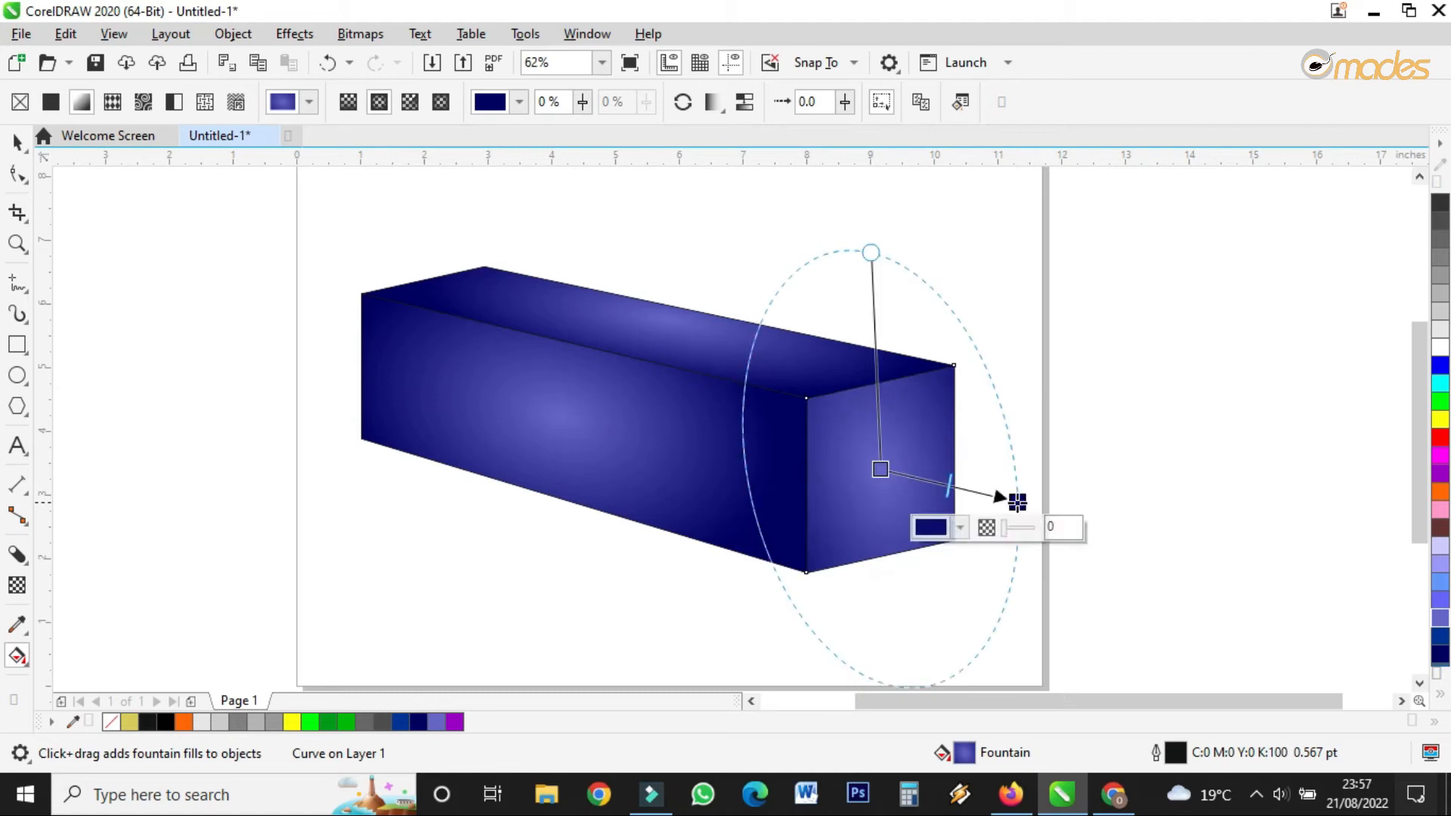
{"action": "left_click", "coordinate": [17, 141]}
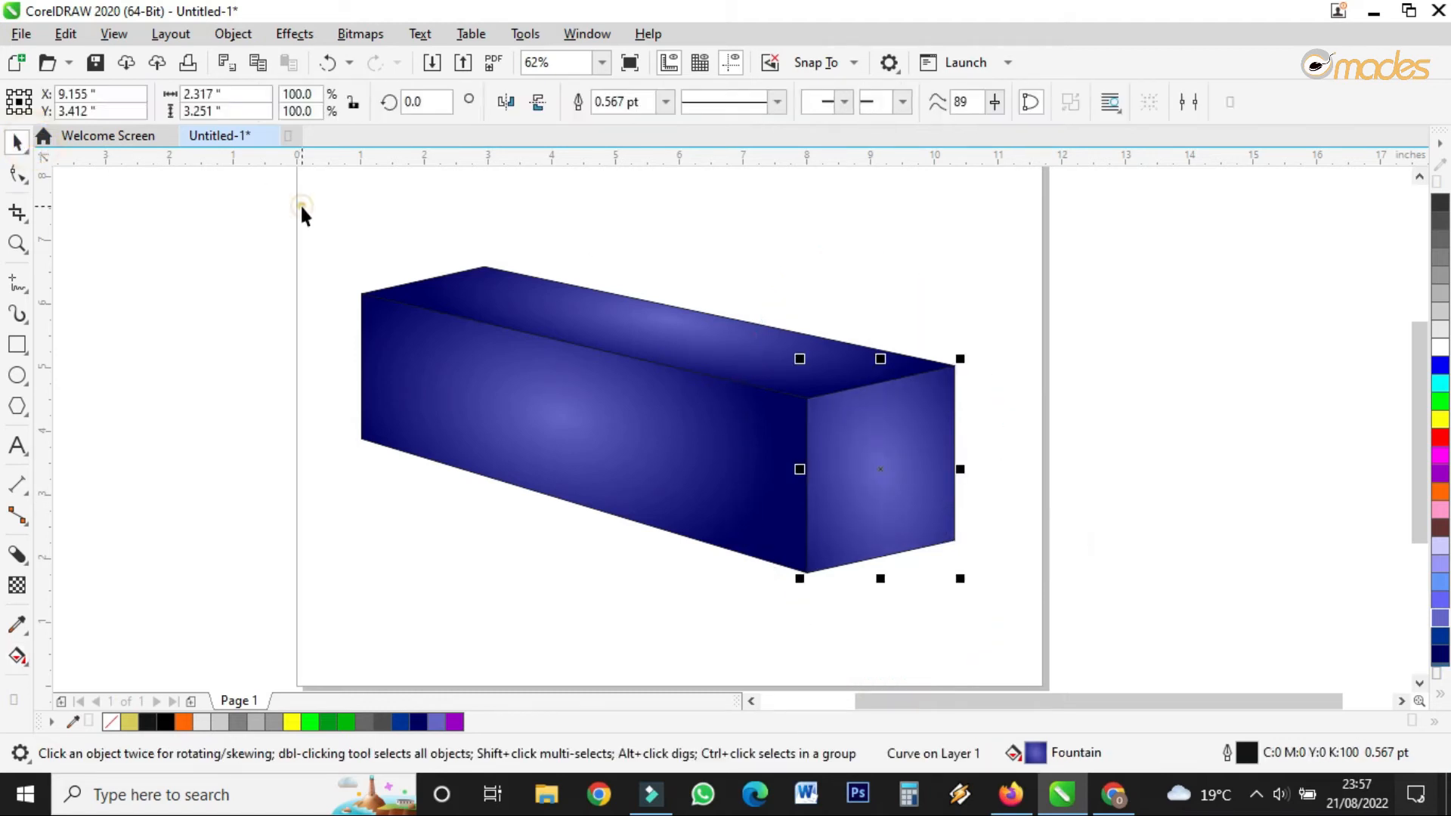
{"action": "left_click", "coordinate": [301, 202]}
- Remove the outlines from all three box faces by setting their outline width to None
{"action": "scroll", "coordinate": [738, 389], "scroll_direction": "up", "scroll_amount": 5}
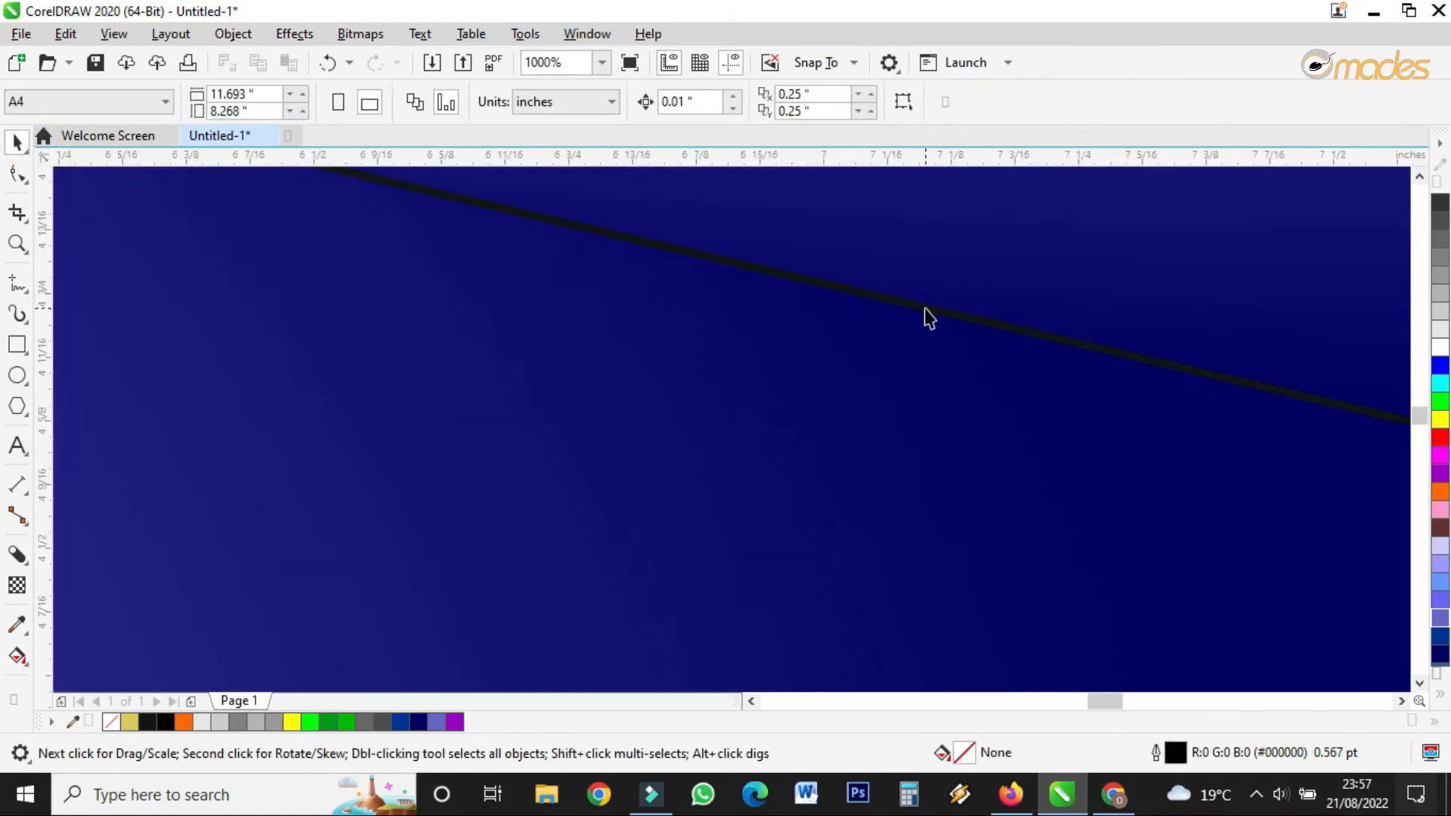
{"action": "scroll", "coordinate": [638, 408], "scroll_direction": "down", "scroll_amount": 6}
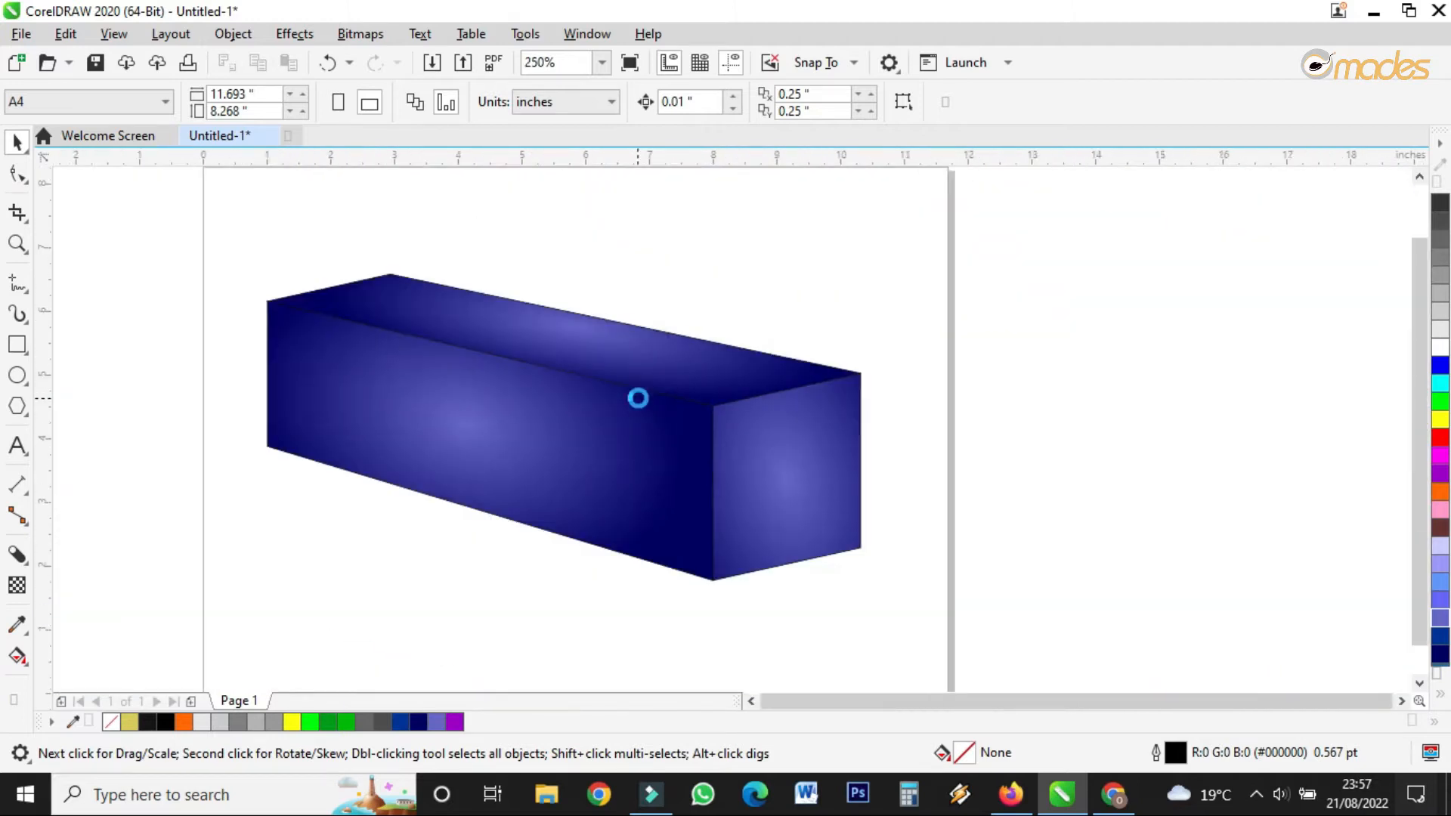
{"action": "left_click_drag", "start_coordinate": [325, 279], "coordinate": [834, 526]}
{"action": "scroll", "coordinate": [660, 415], "scroll_direction": "up", "scroll_amount": 3}
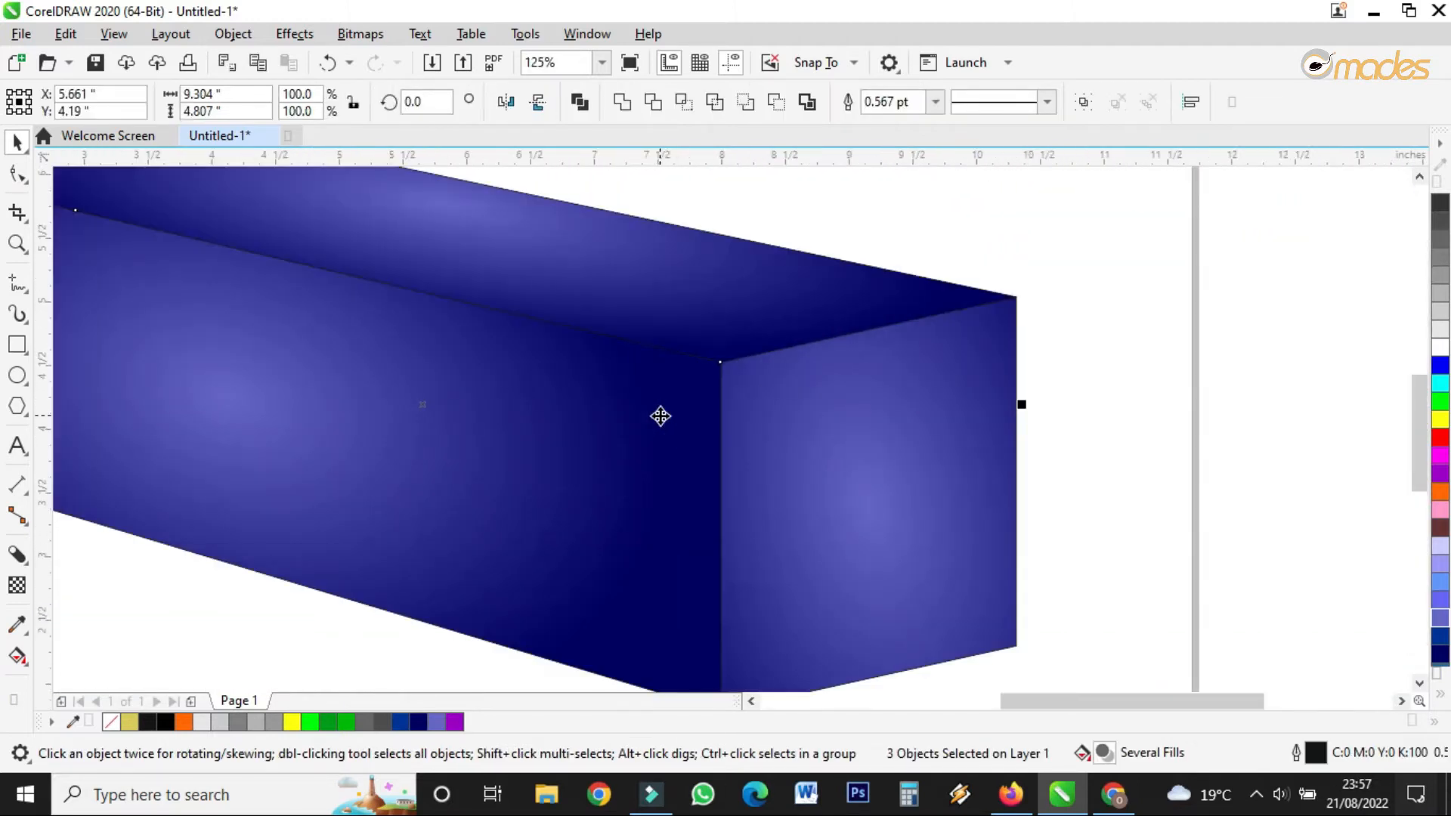
{"action": "left_click", "coordinate": [936, 101]}
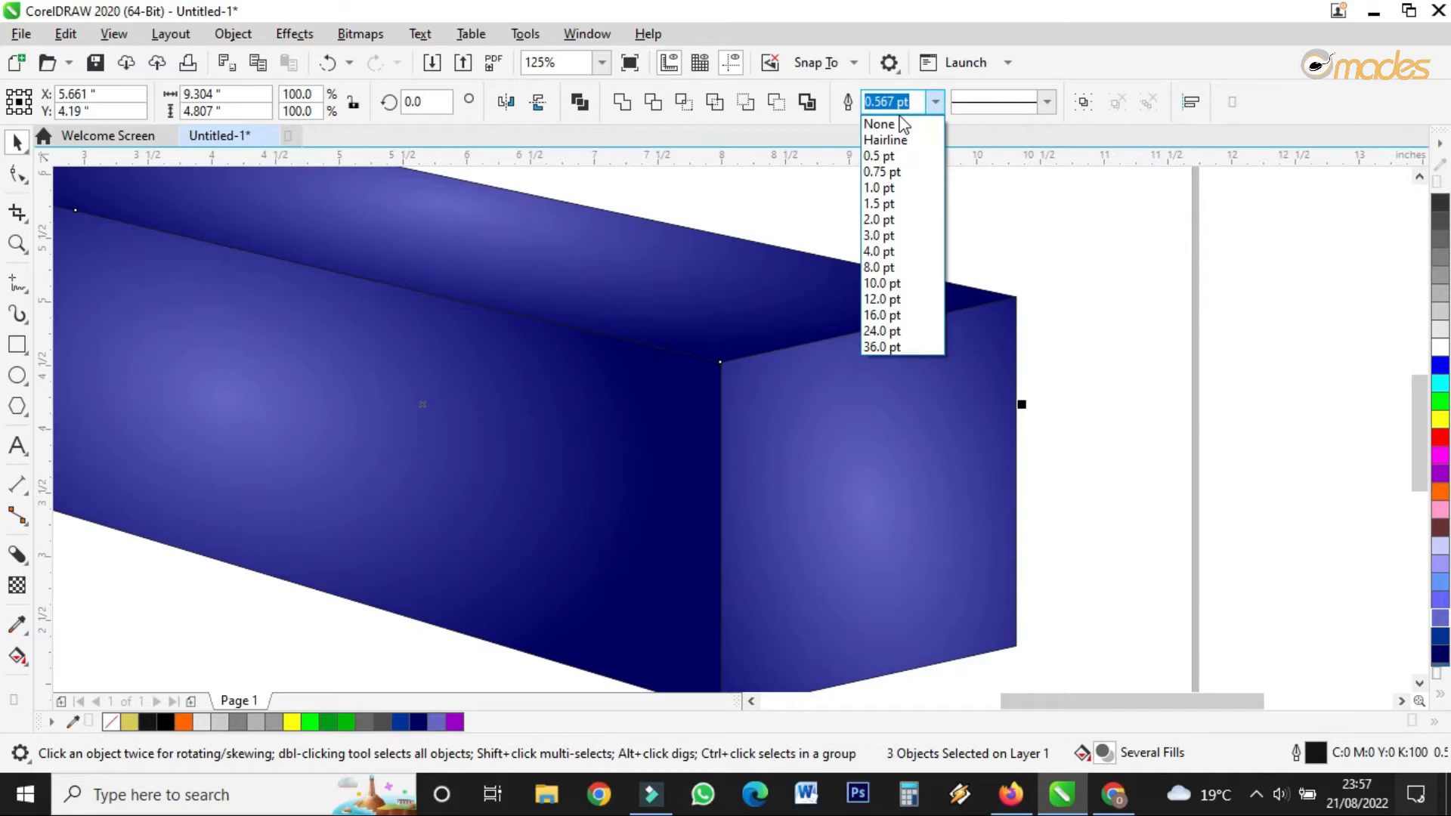
{"action": "left_click", "coordinate": [894, 125]}
{"action": "scroll", "coordinate": [831, 386], "scroll_direction": "down", "scroll_amount": 3}
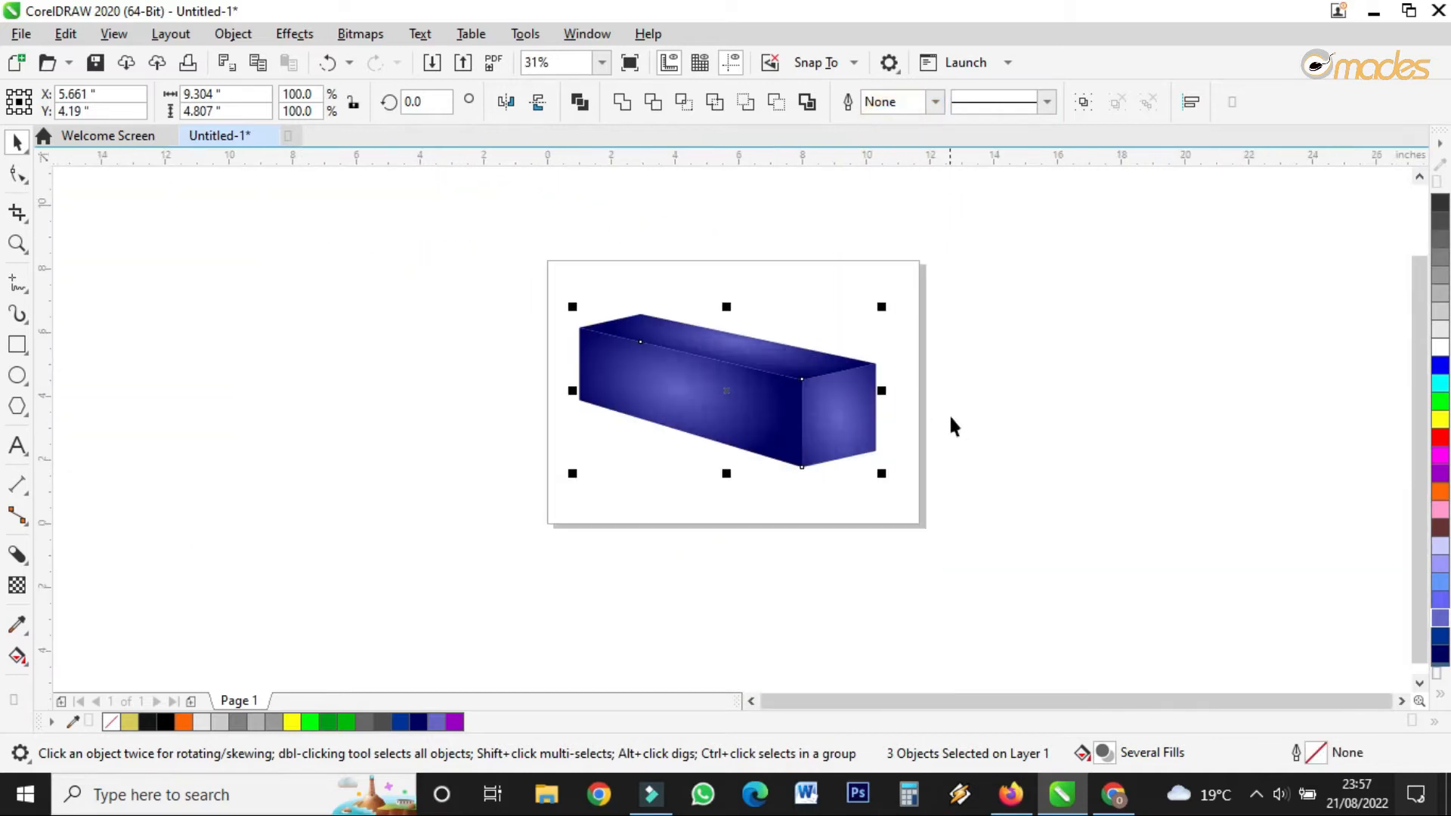
{"action": "left_click", "coordinate": [950, 421]}
- Group the three box faces and add a perspective grid to the group
{"action": "scroll", "coordinate": [697, 388], "scroll_direction": "up", "scroll_amount": 3}
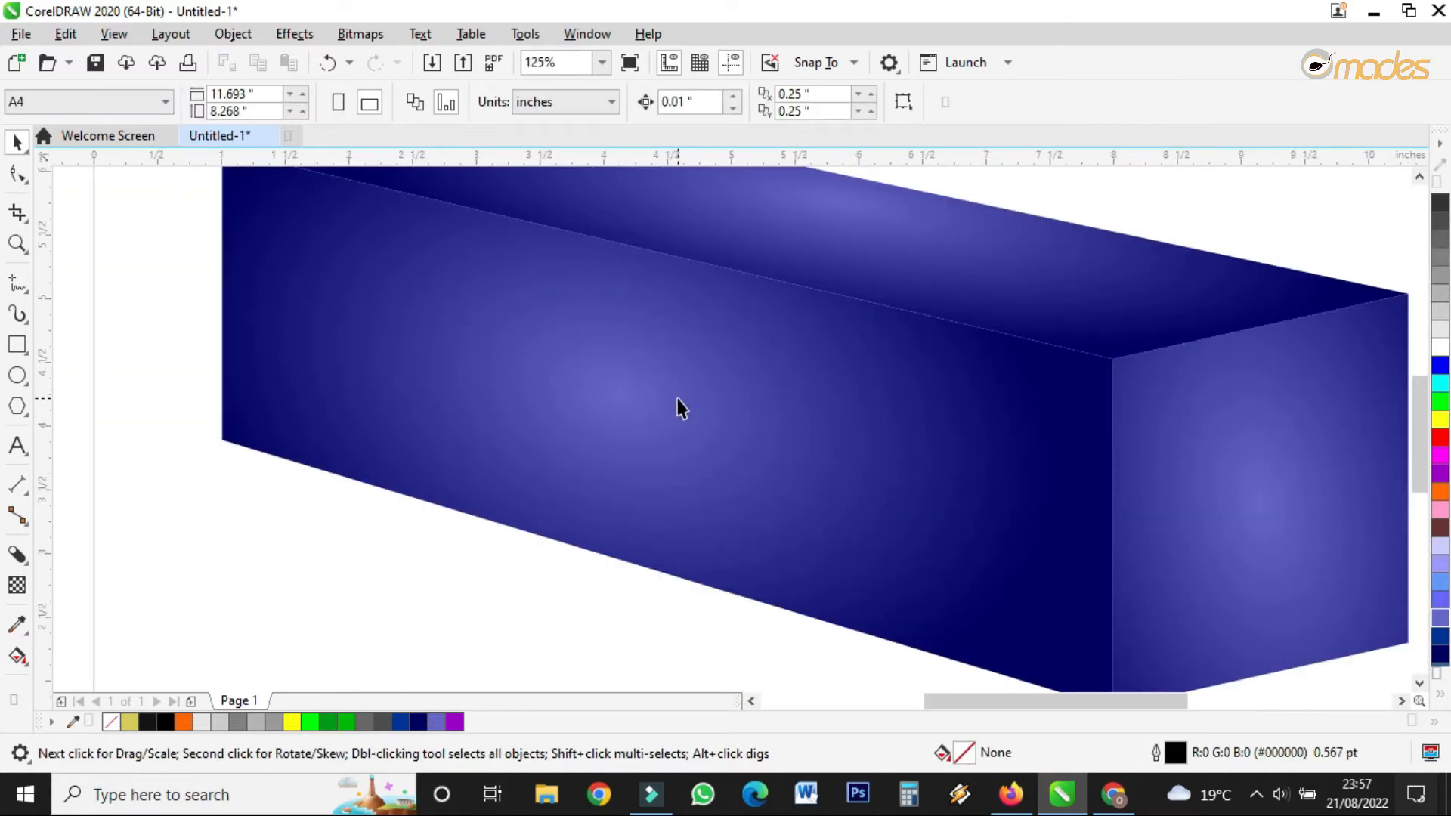
{"action": "scroll", "coordinate": [677, 409], "scroll_direction": "down", "scroll_amount": 2}
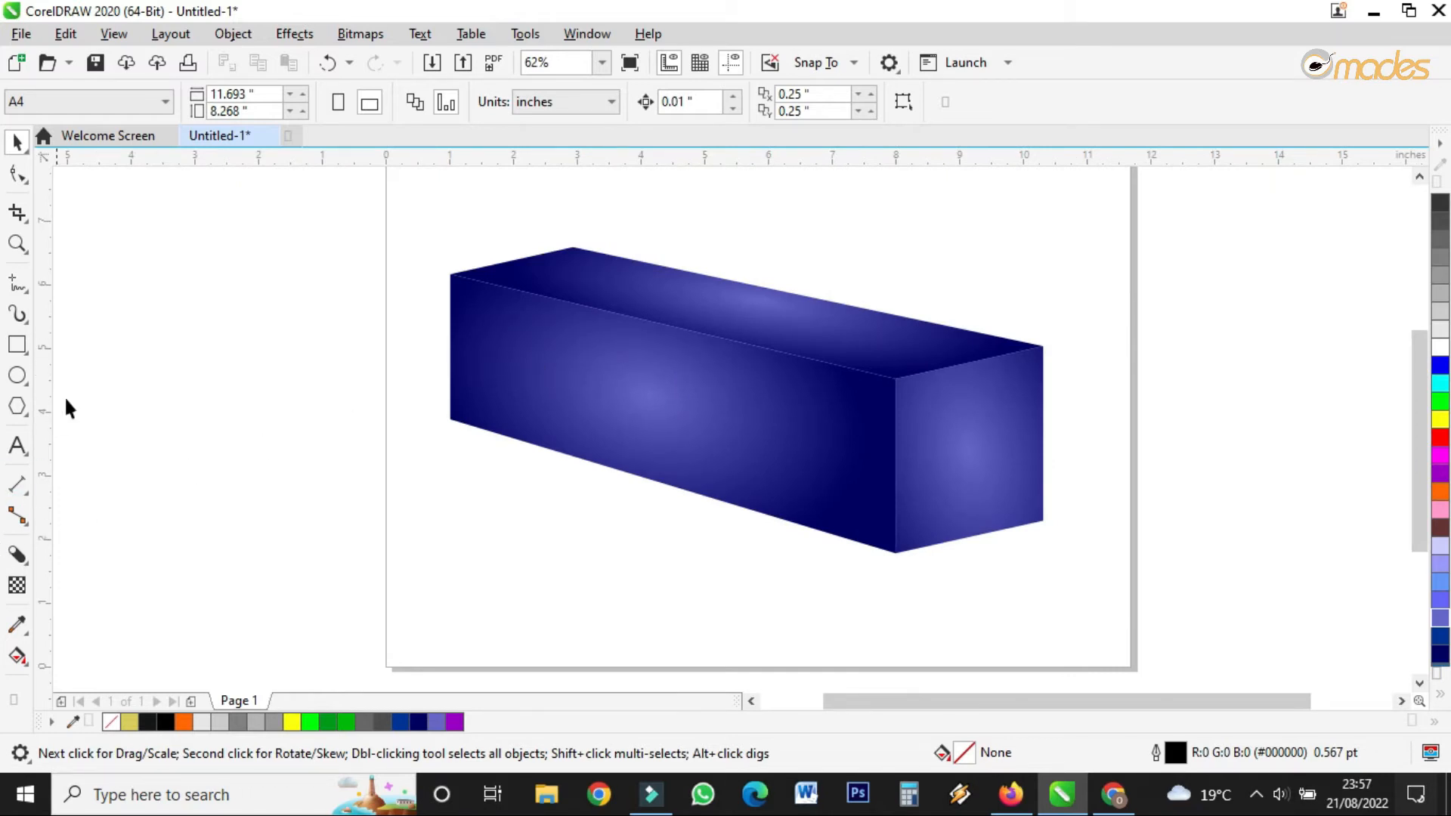
{"action": "left_click_drag", "start_coordinate": [376, 220], "coordinate": [1120, 602]}
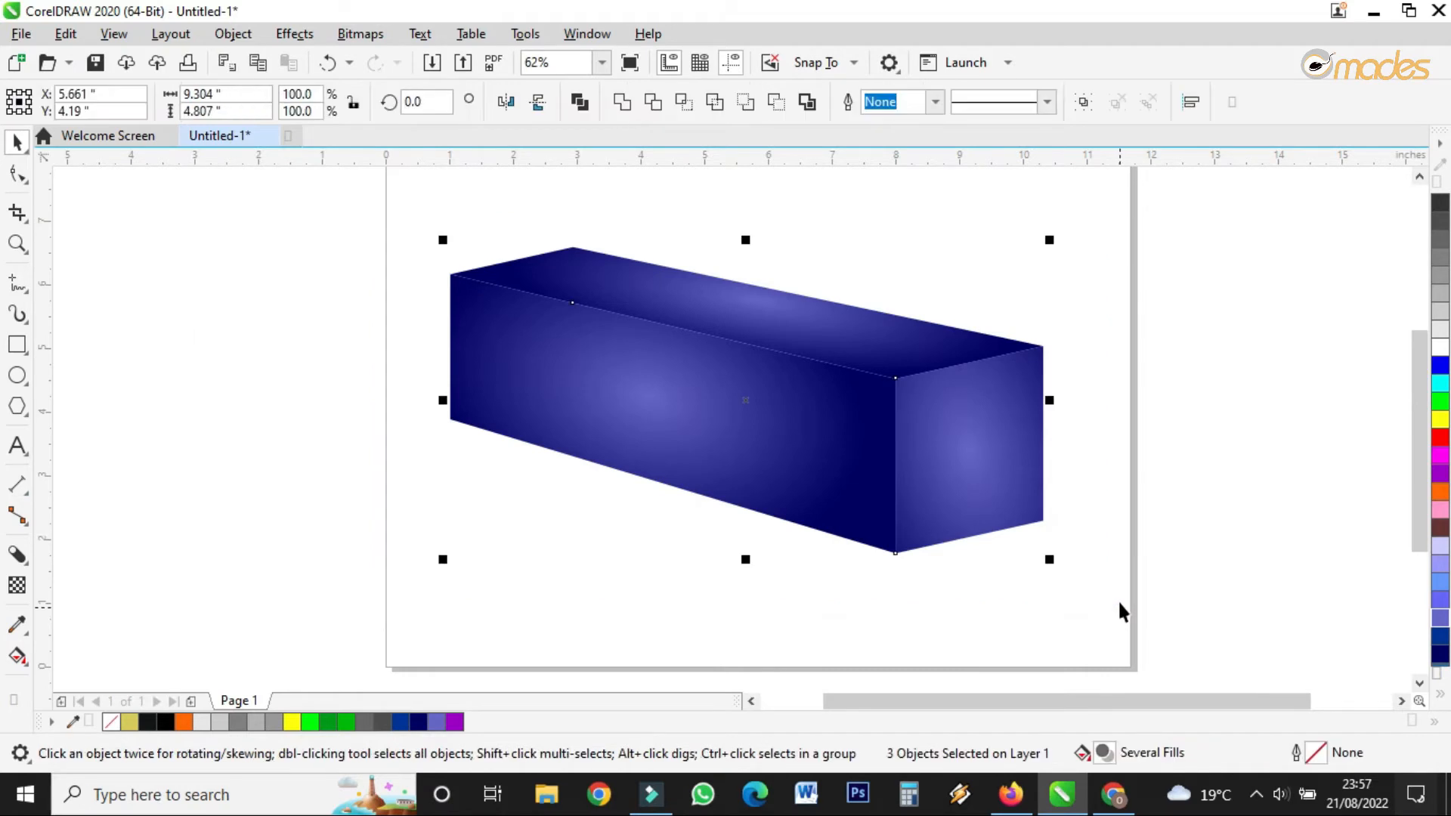
{"action": "left_click", "coordinate": [1083, 102]}
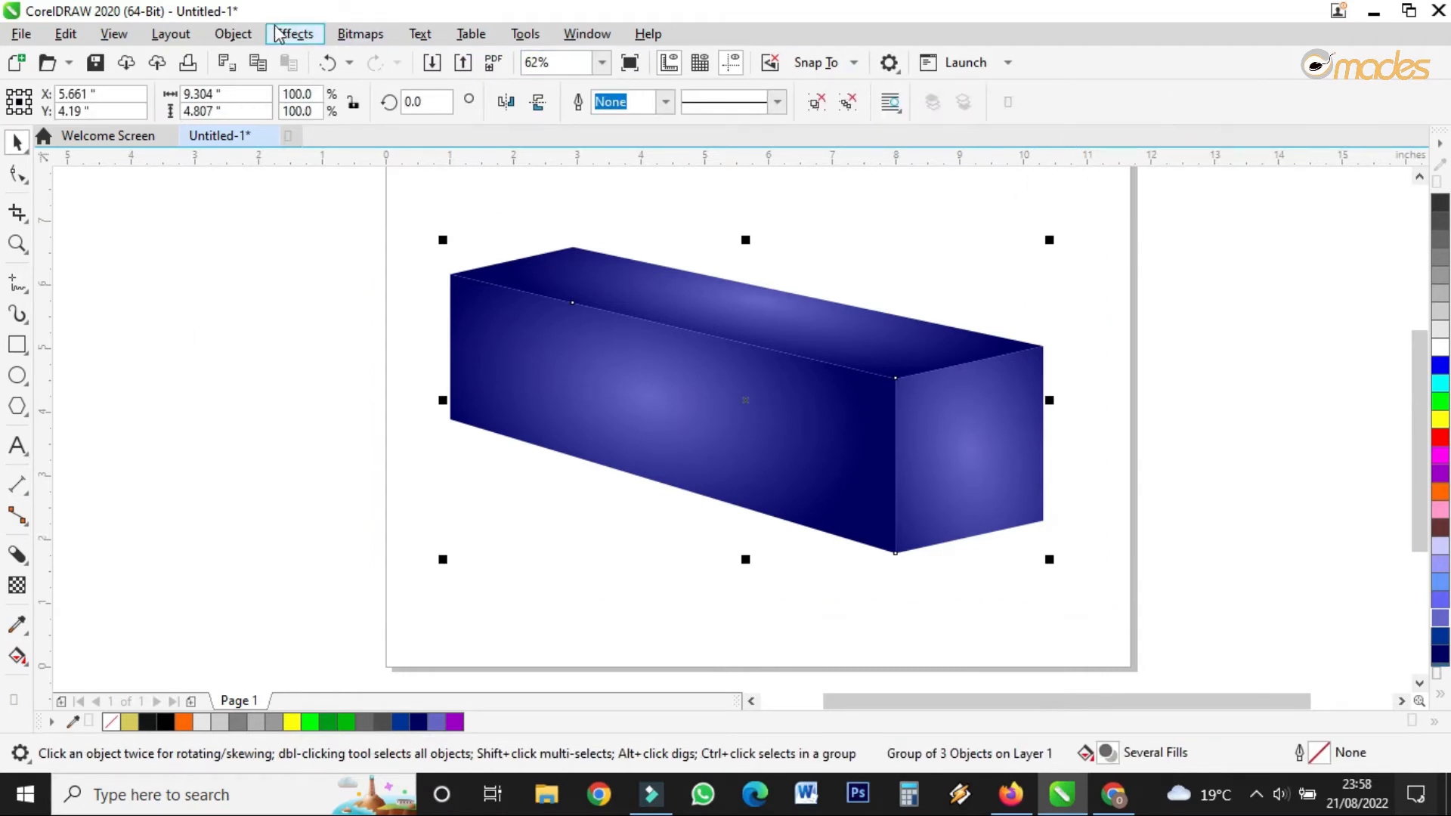
{"action": "left_click", "coordinate": [223, 36]}
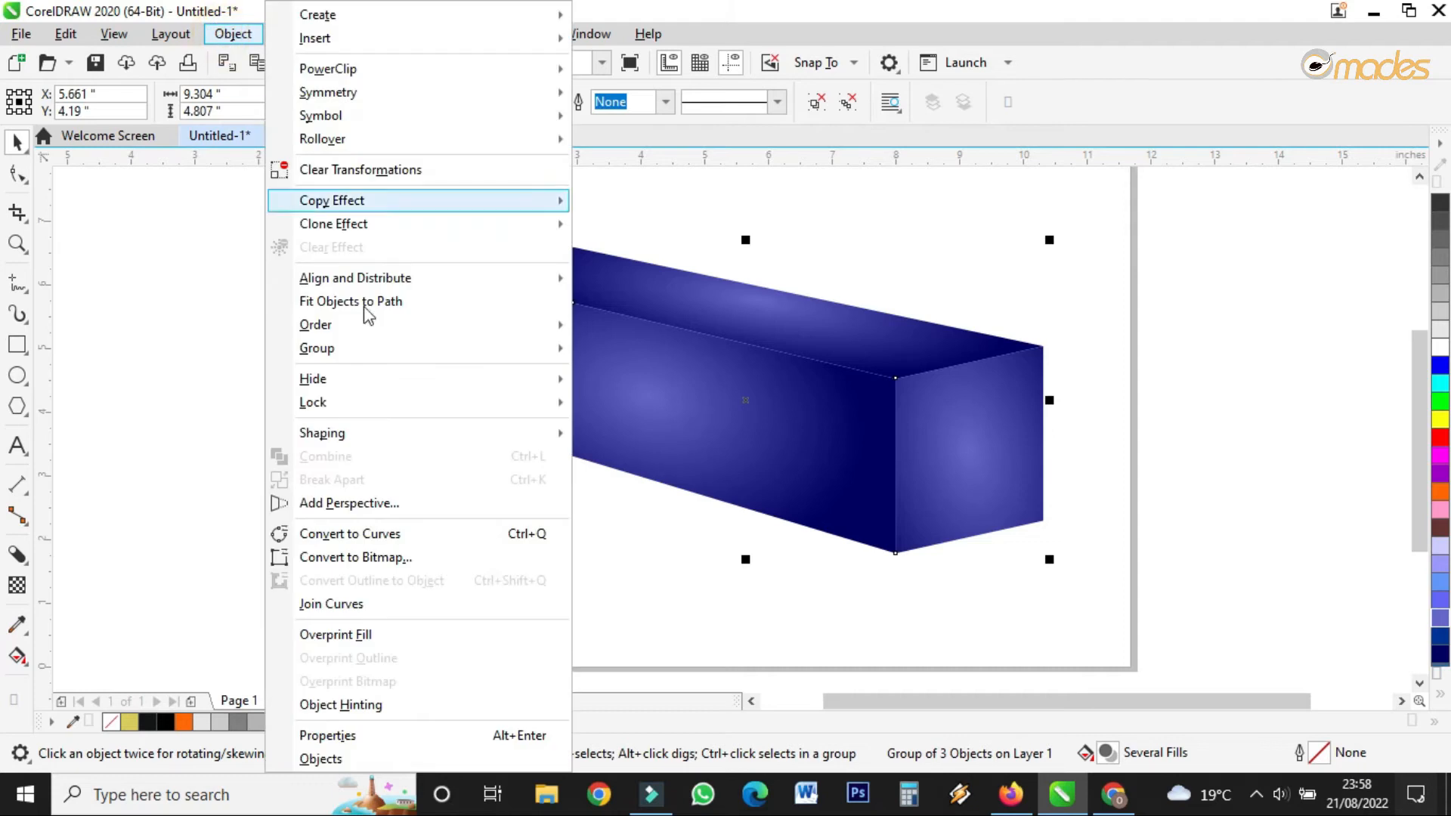
{"action": "left_click", "coordinate": [349, 503]}
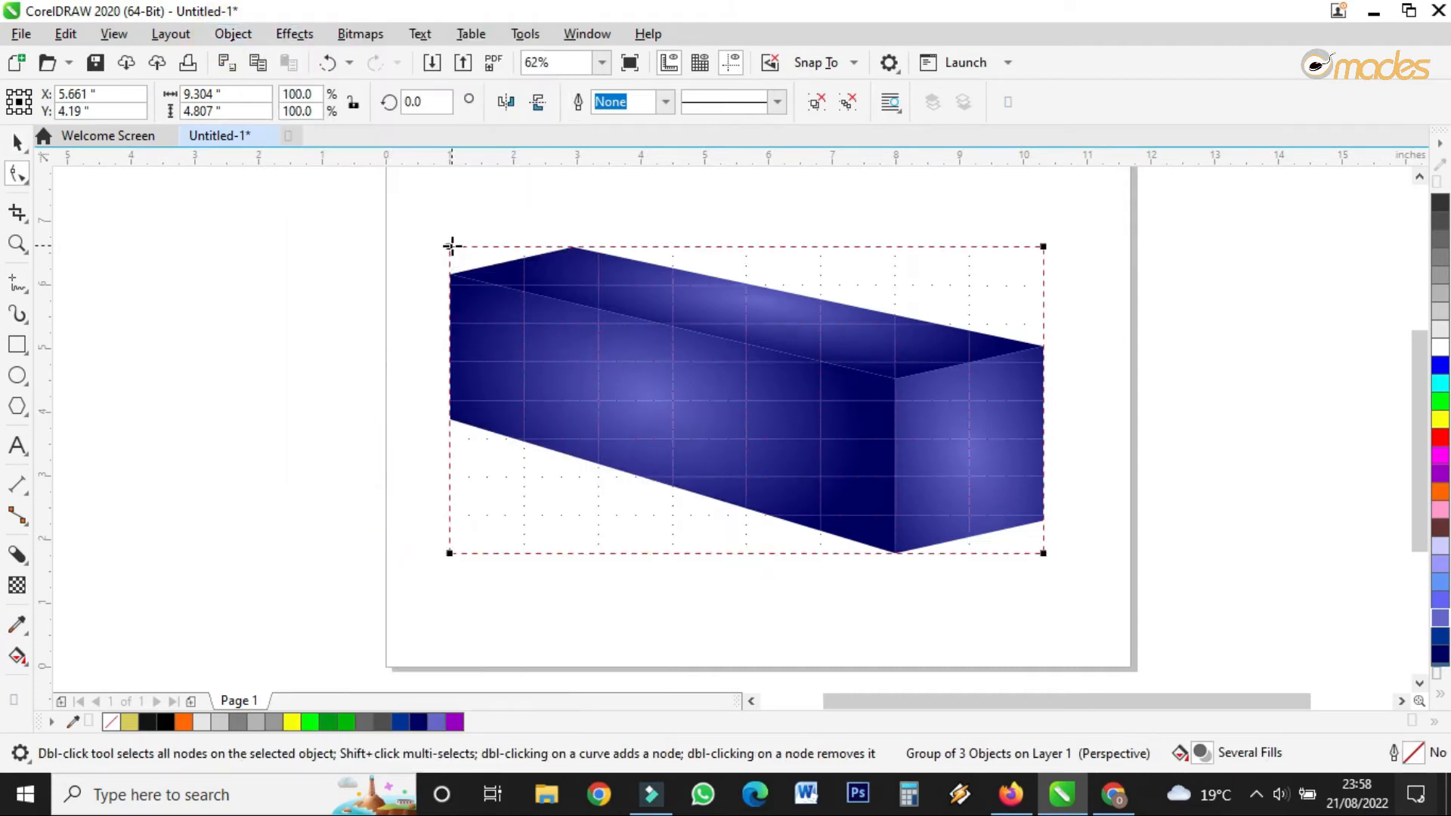
- Bring the perspective grid's left corners closer together, spread its right corners apart, and widen the box to about 9.62 inches
{"action": "left_click_drag", "start_coordinate": [452, 248], "coordinate": [449, 270]}
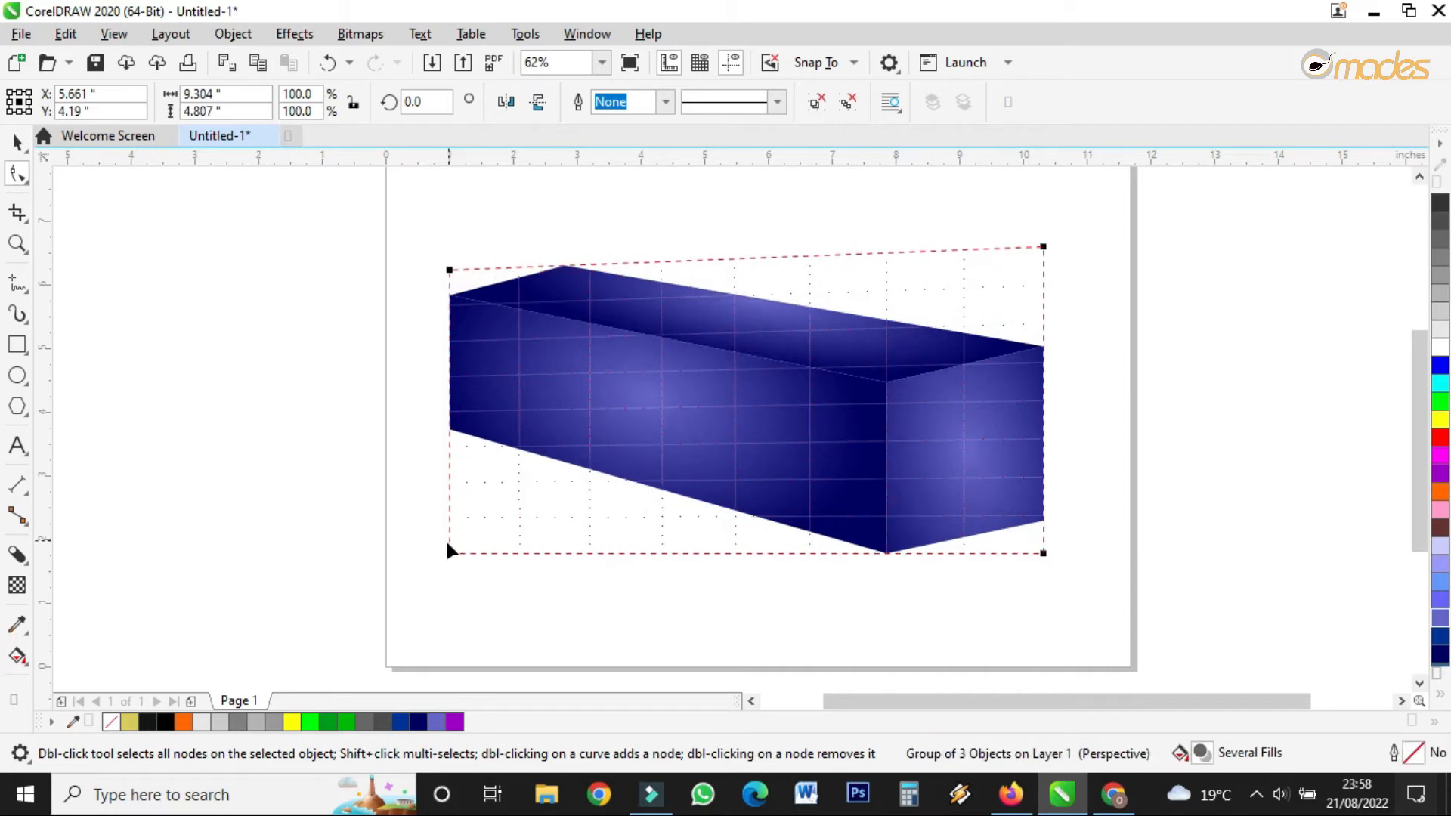
{"action": "left_click_drag", "start_coordinate": [445, 554], "coordinate": [445, 533]}
{"action": "left_click_drag", "start_coordinate": [1045, 554], "coordinate": [1047, 582]}
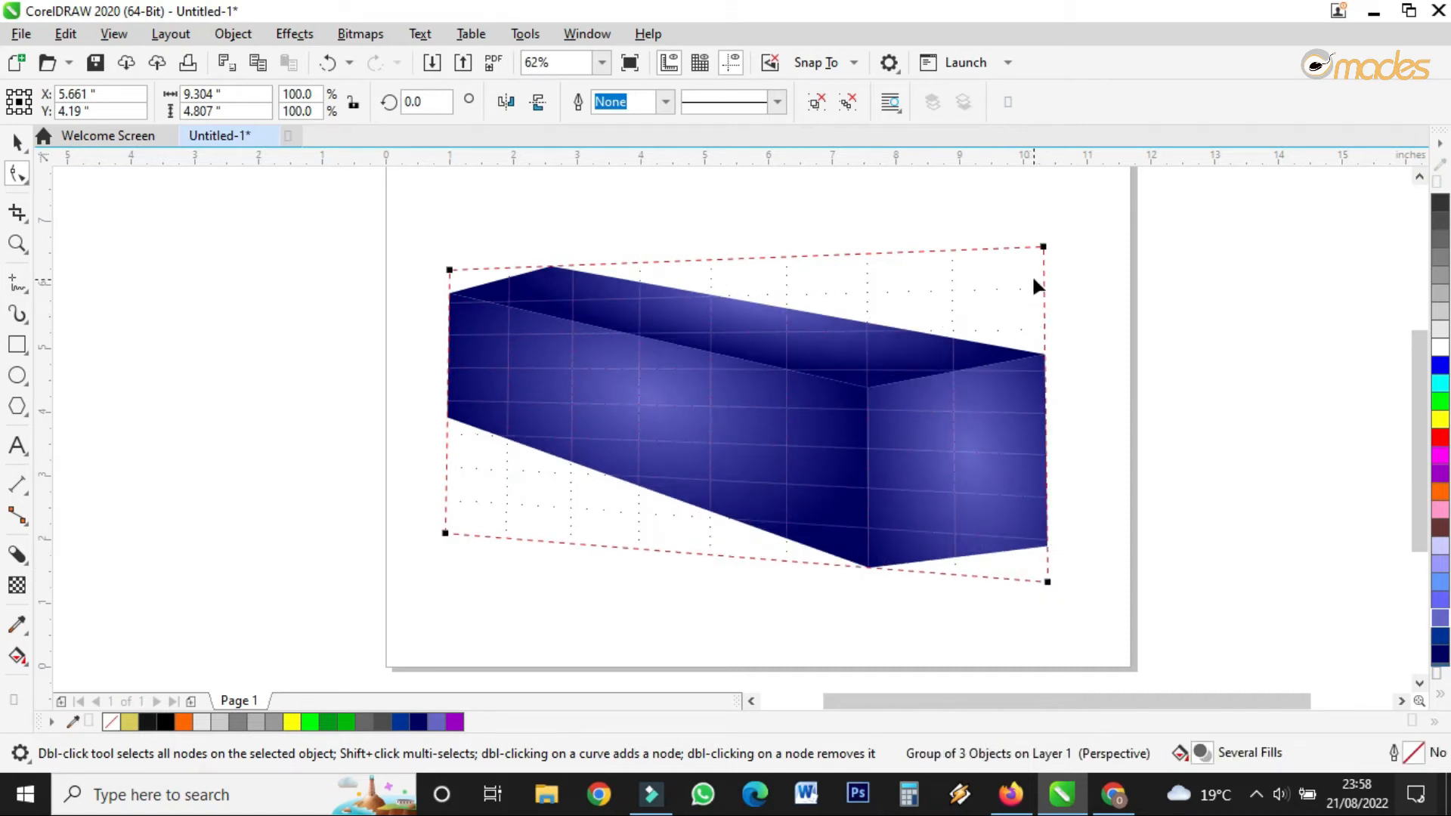
{"action": "left_click_drag", "start_coordinate": [1044, 247], "coordinate": [1038, 231]}
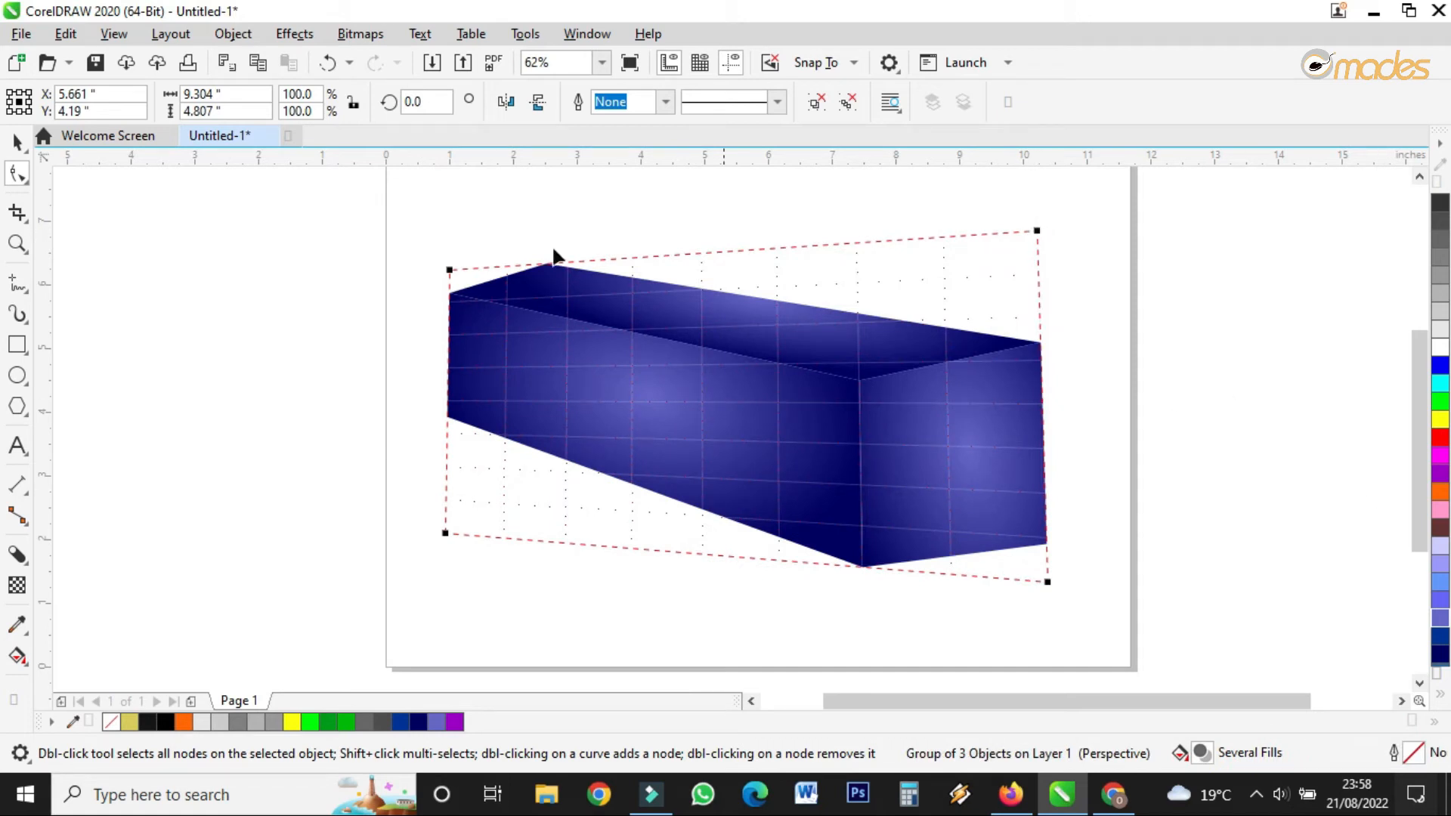
{"action": "left_click", "coordinate": [17, 141]}
{"action": "left_click_drag", "start_coordinate": [1056, 414], "coordinate": [1070, 417]}
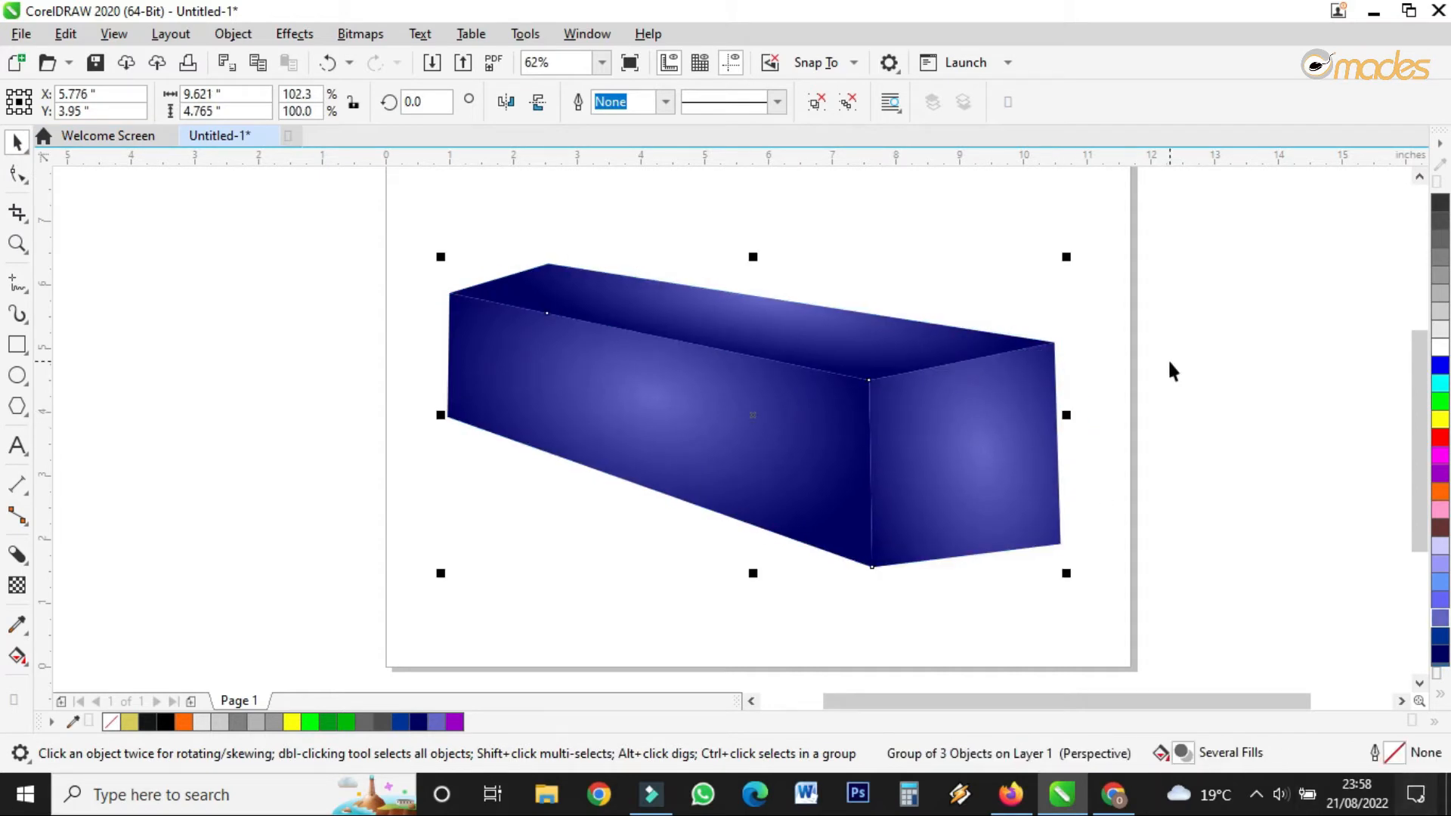
- Add the artistic text "GRAPHIC" in Arial on the empty page area below the box
{"action": "left_click", "coordinate": [17, 446]}
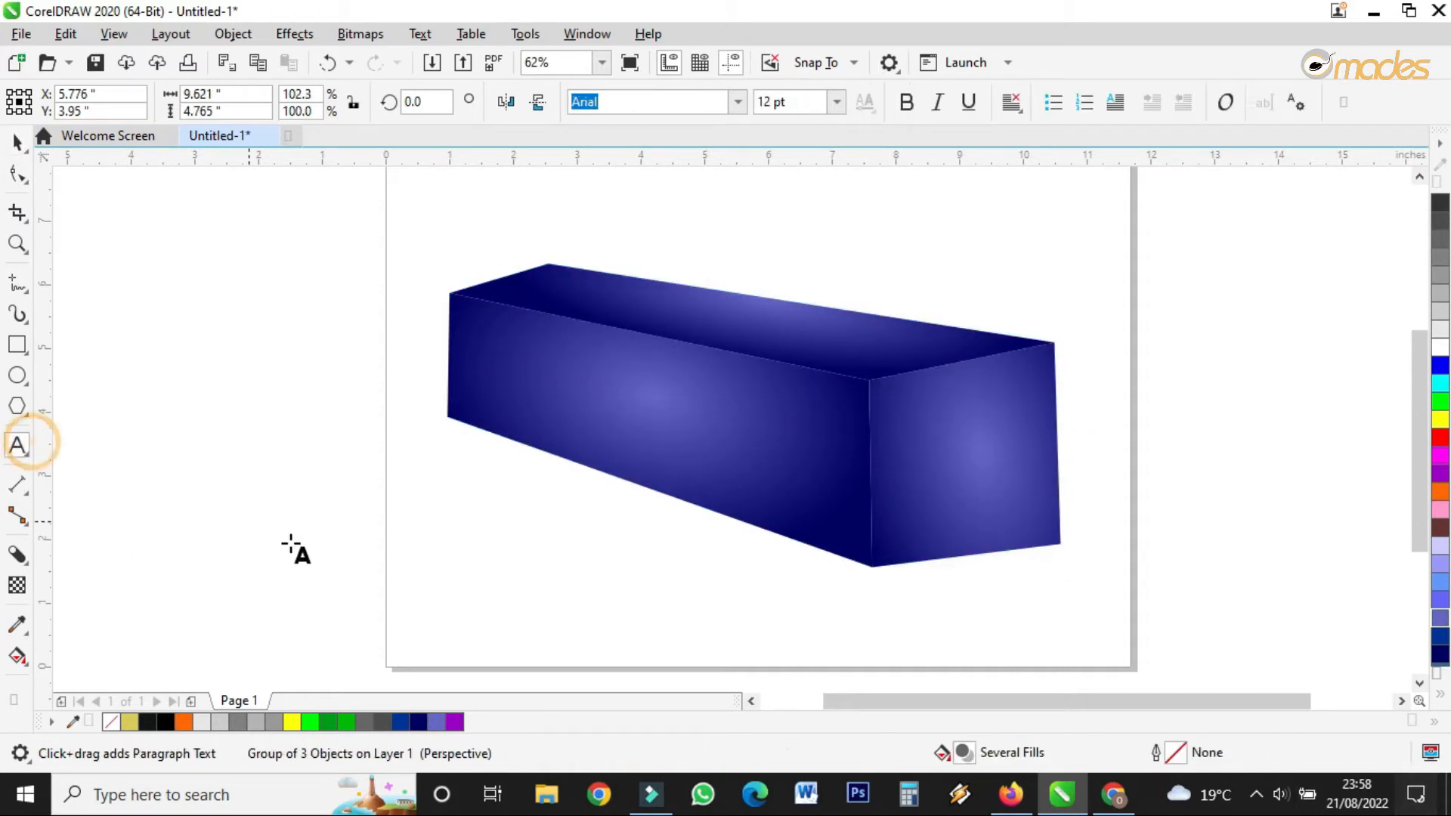
{"action": "left_click", "coordinate": [467, 574]}
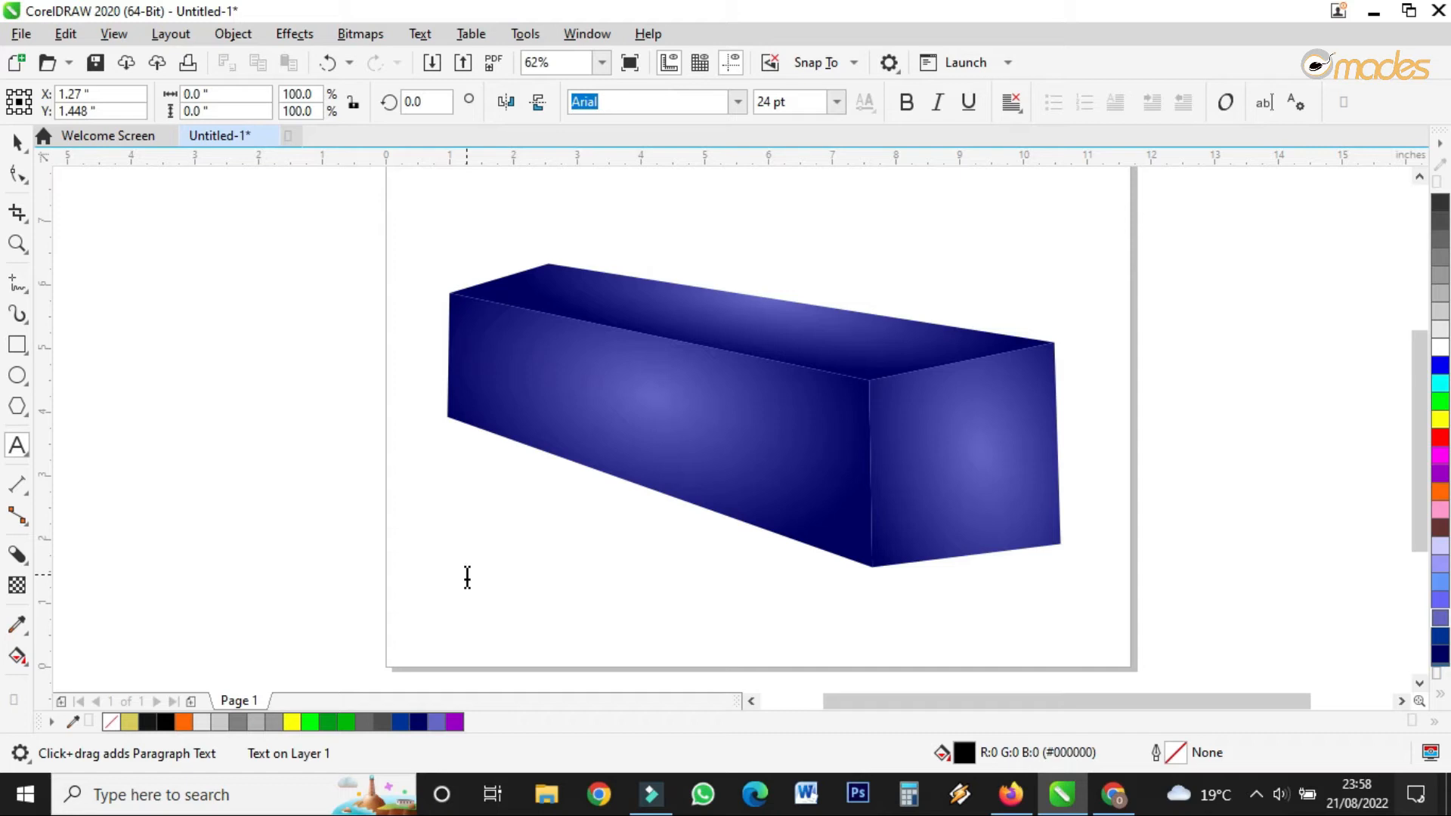
{"action": "type", "text": "G"}
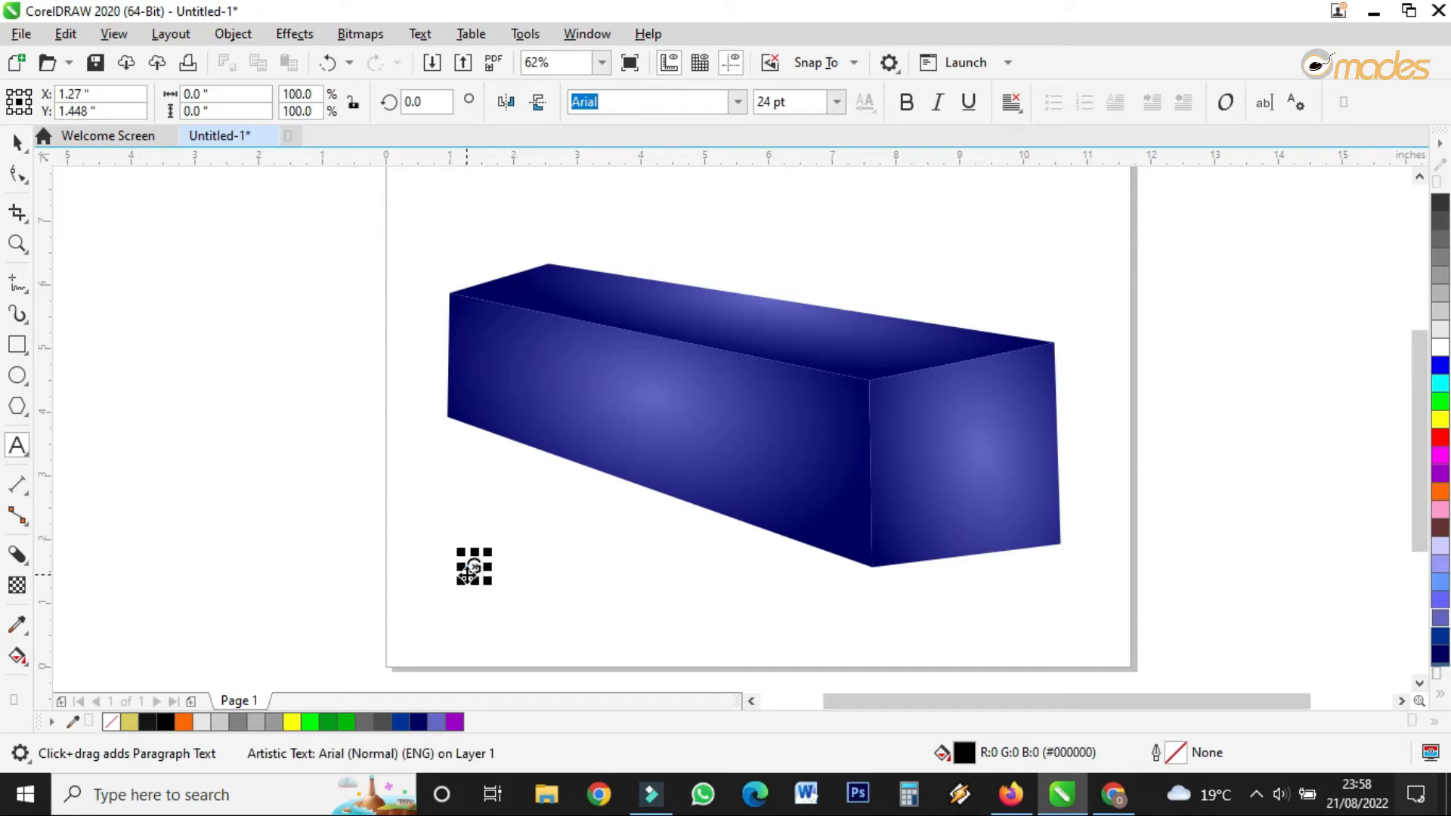
{"action": "type", "text": "RAPHH"}
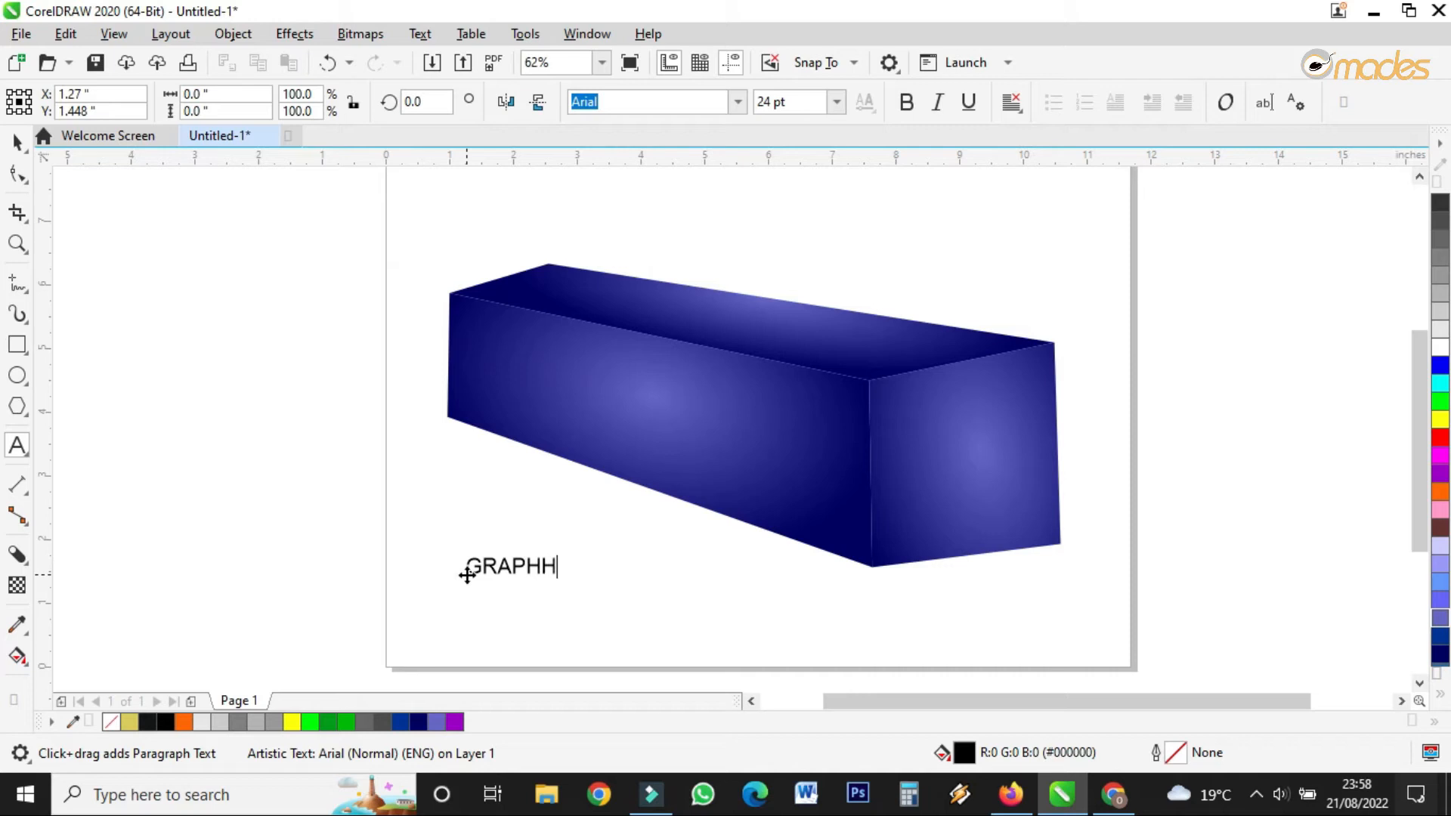
{"action": "key", "text": "BackSpace"}
{"action": "left_click", "coordinate": [17, 141]}
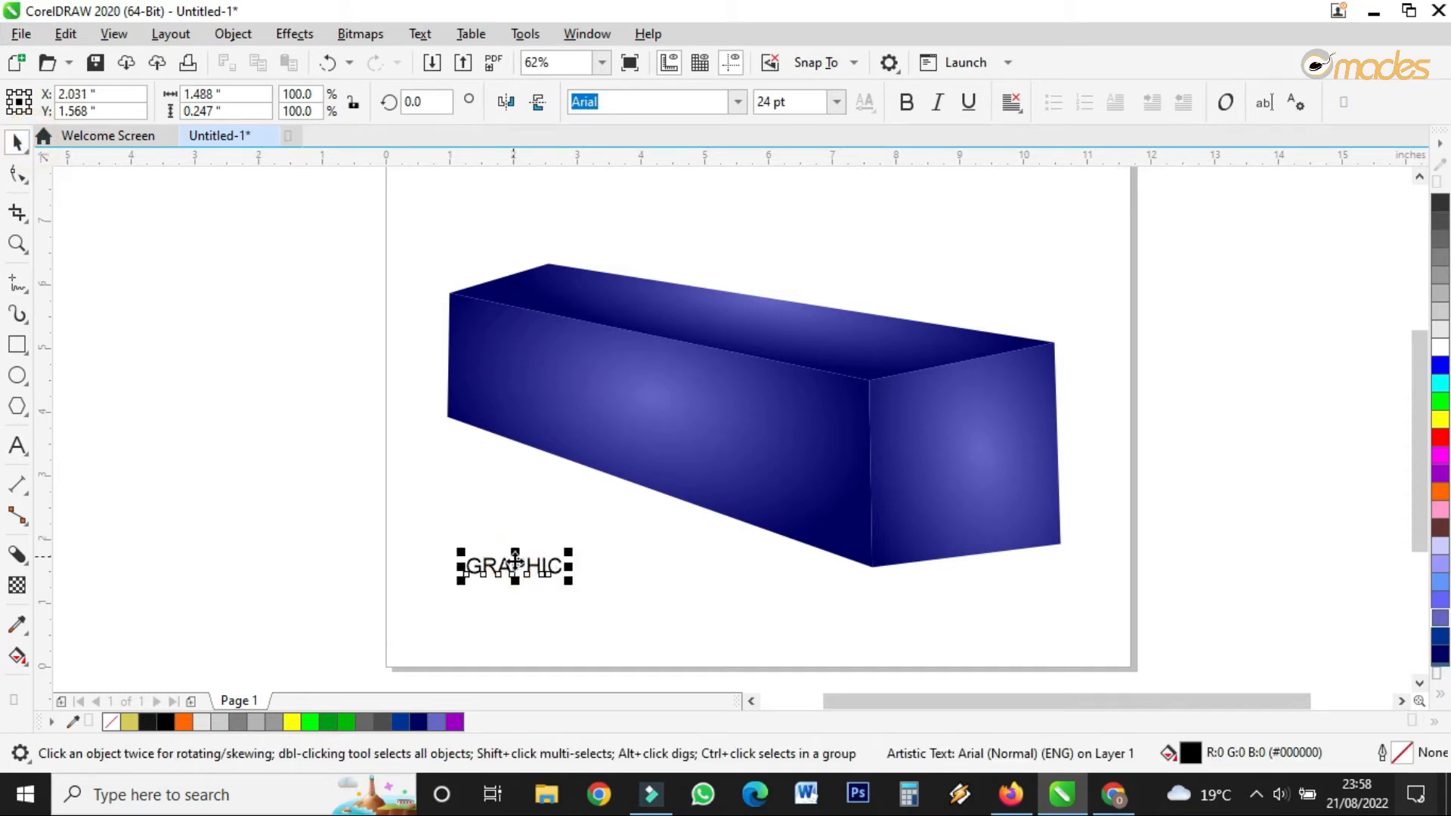
- Move the GRAPHIC text off the page beside the box, duplicate it below, and change the copy's wording to "DESIGN"
{"action": "left_click_drag", "start_coordinate": [550, 567], "coordinate": [291, 445]}
{"action": "right_click", "coordinate": [290, 445]}
{"action": "scroll", "coordinate": [290, 445], "scroll_direction": "up", "scroll_amount": 1}
{"action": "double_click", "coordinate": [290, 446]}
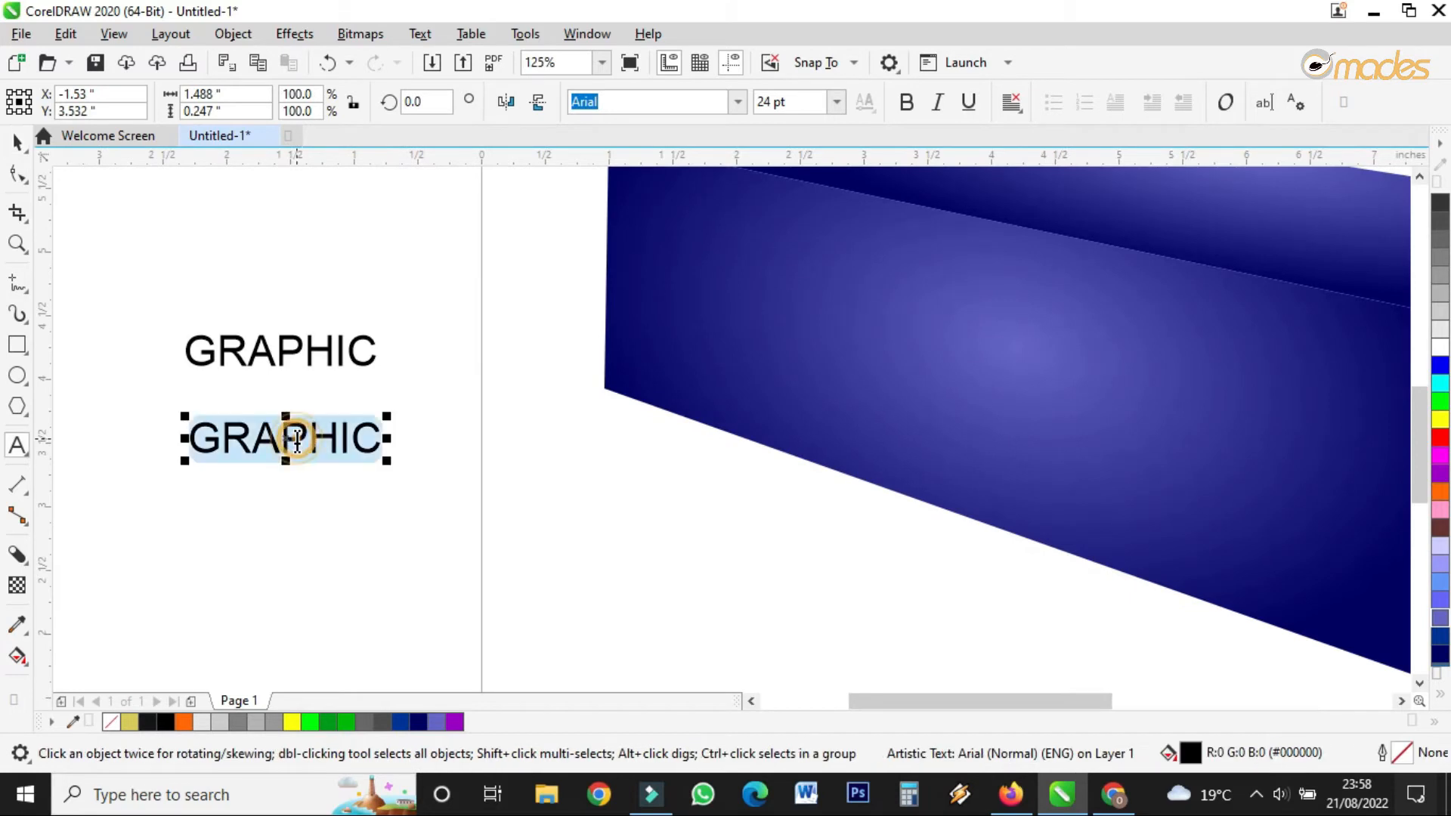
{"action": "type", "text": "DES"}
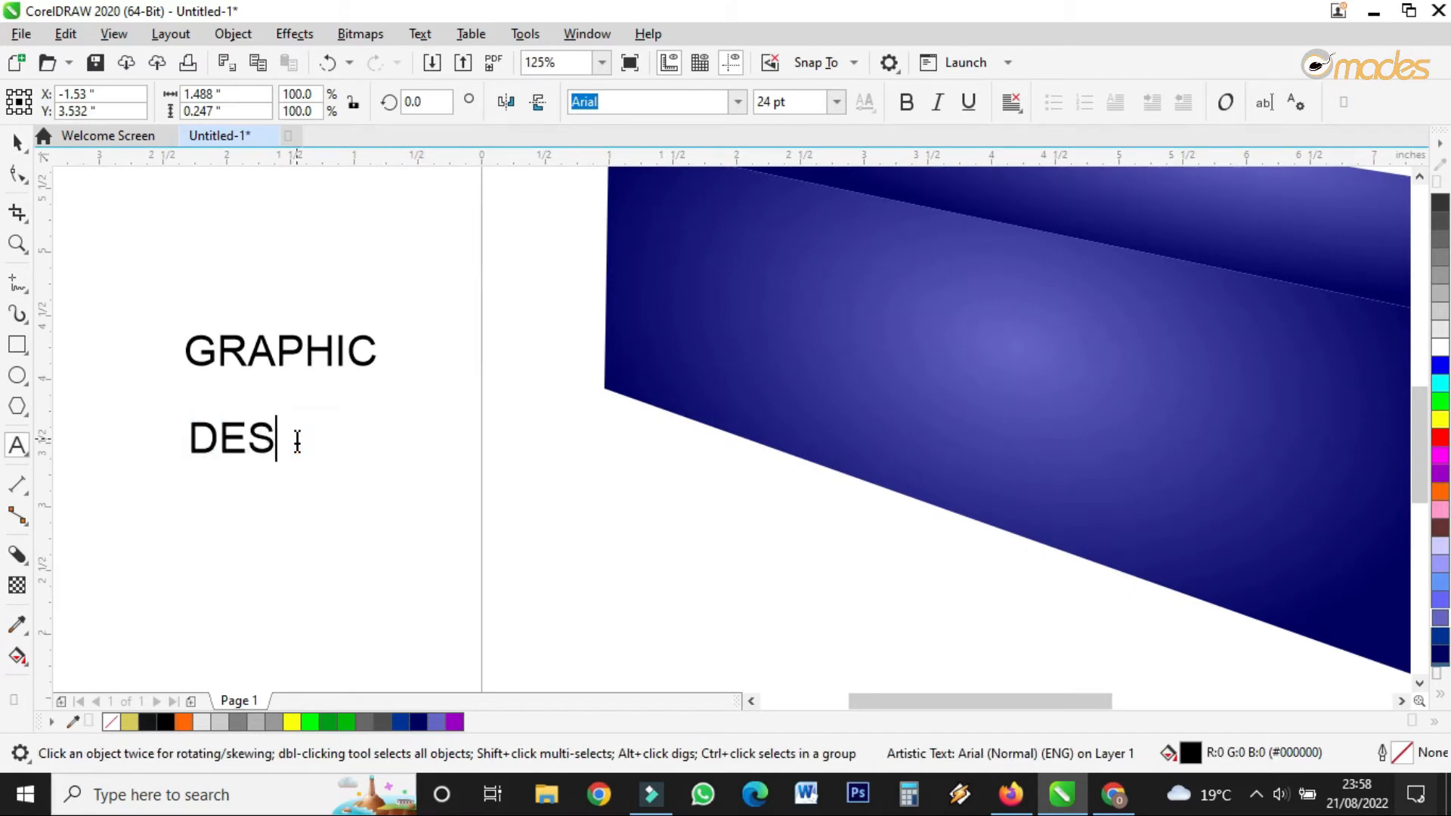
{"action": "type", "text": "IGN"}
{"action": "left_click", "coordinate": [18, 140]}
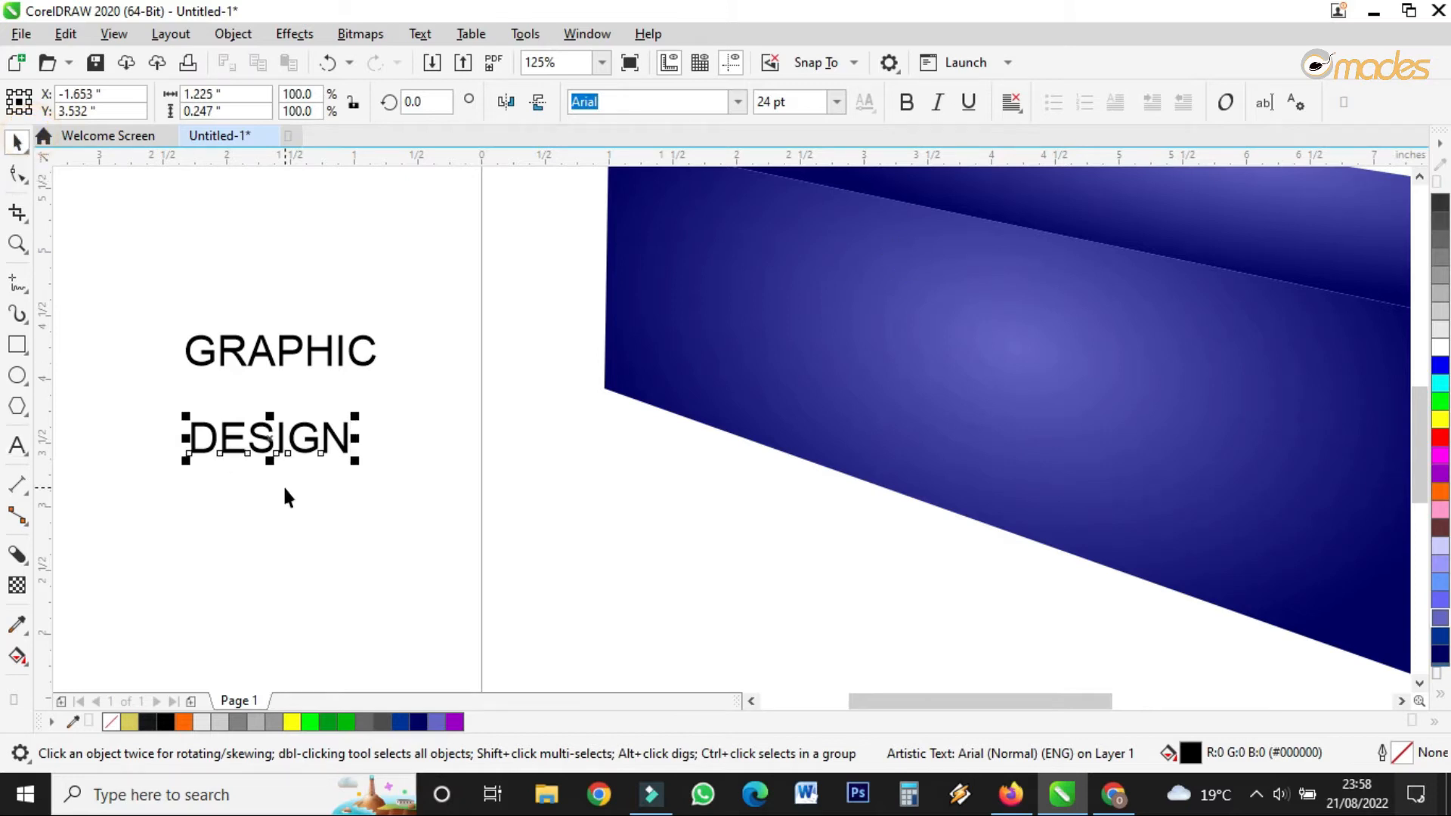
- Place the GRAPHIC text above the box, enlarge it to about 72 pt, and make it bold
{"action": "scroll", "coordinate": [283, 484], "scroll_direction": "down", "scroll_amount": 2}
{"action": "left_click_drag", "start_coordinate": [319, 415], "coordinate": [1072, 355]}
{"action": "scroll", "coordinate": [738, 249], "scroll_direction": "up", "scroll_amount": 2}
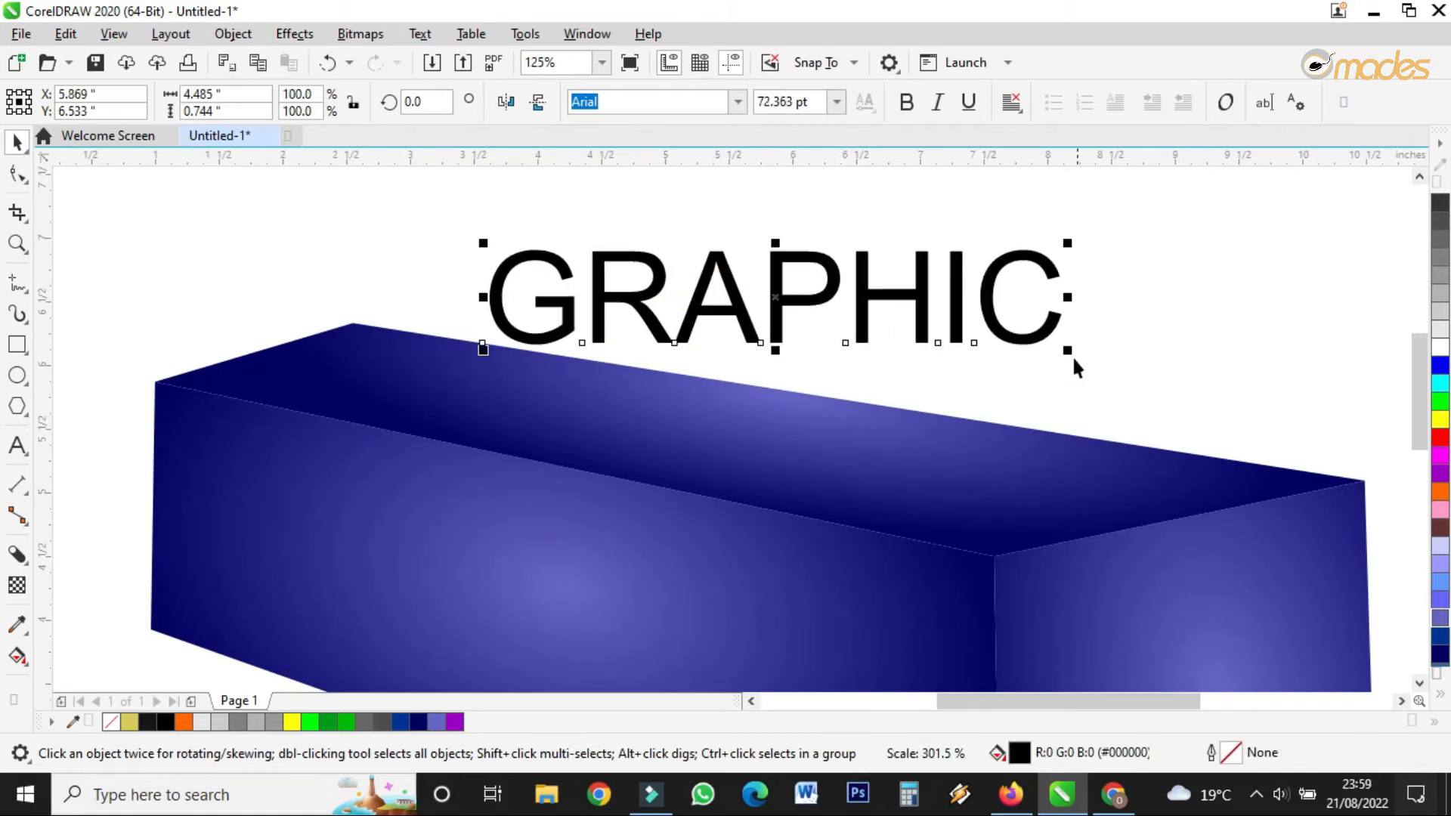
{"action": "left_click", "coordinate": [915, 106]}
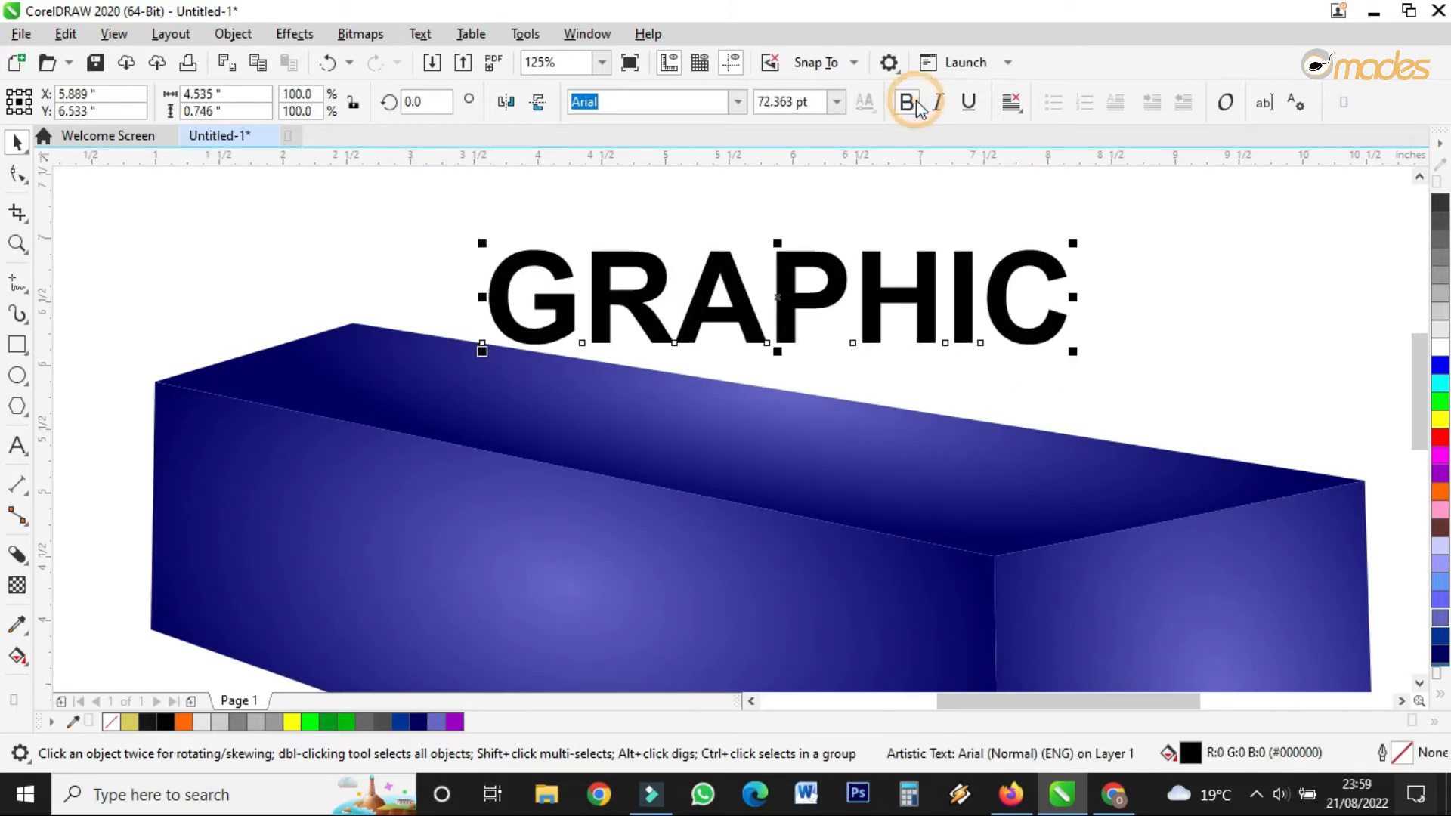
- Tighten the letter spacing of GRAPHIC to a width of about 4.4 inches and raise the text clear of the box
{"action": "left_click", "coordinate": [14, 176]}
{"action": "left_click_drag", "start_coordinate": [1074, 355], "coordinate": [1058, 354]}
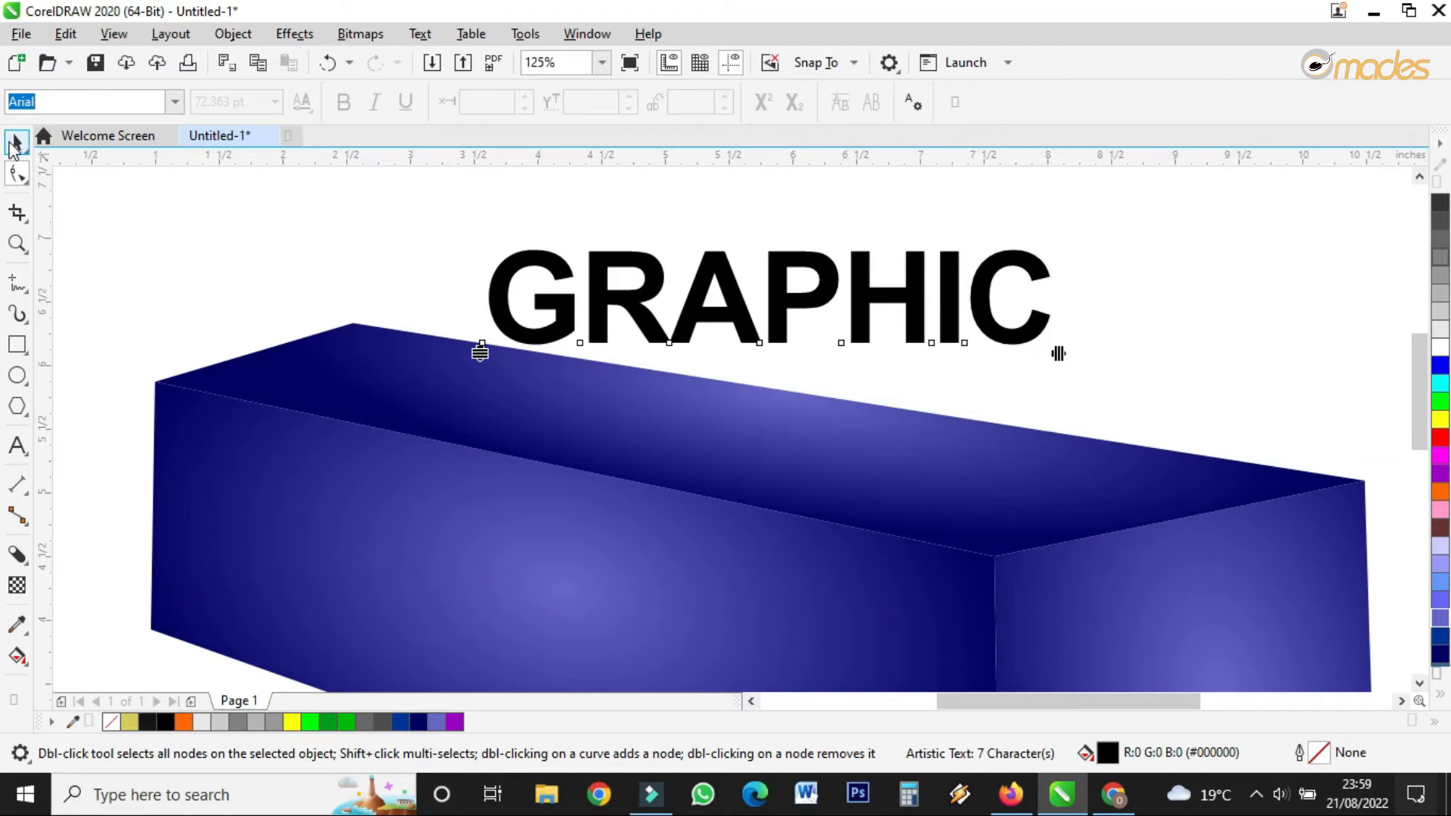
{"action": "left_click", "coordinate": [12, 144]}
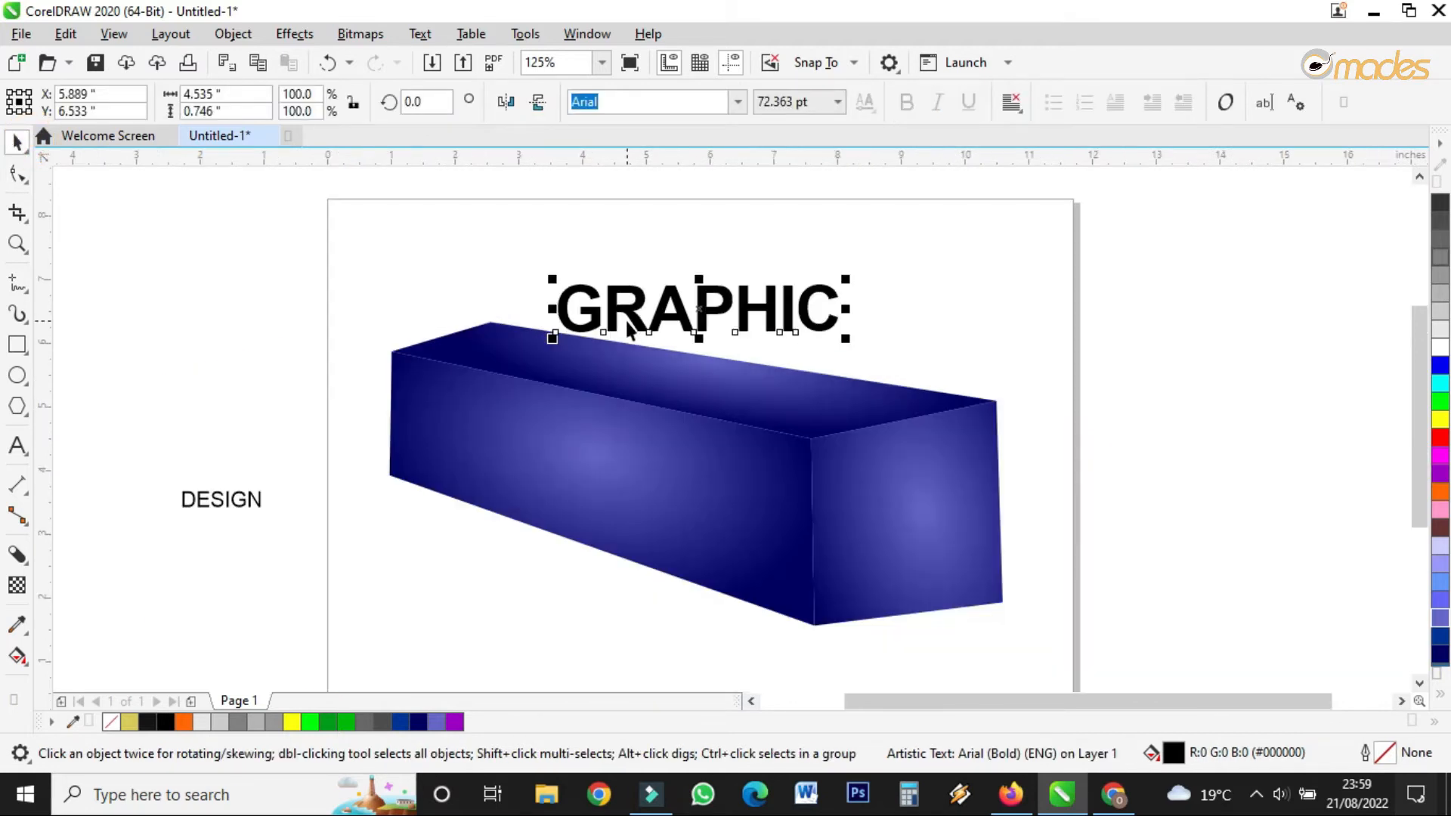
{"action": "scroll", "coordinate": [627, 320], "scroll_direction": "down", "scroll_amount": 2}
{"action": "left_click_drag", "start_coordinate": [680, 310], "coordinate": [694, 286]}
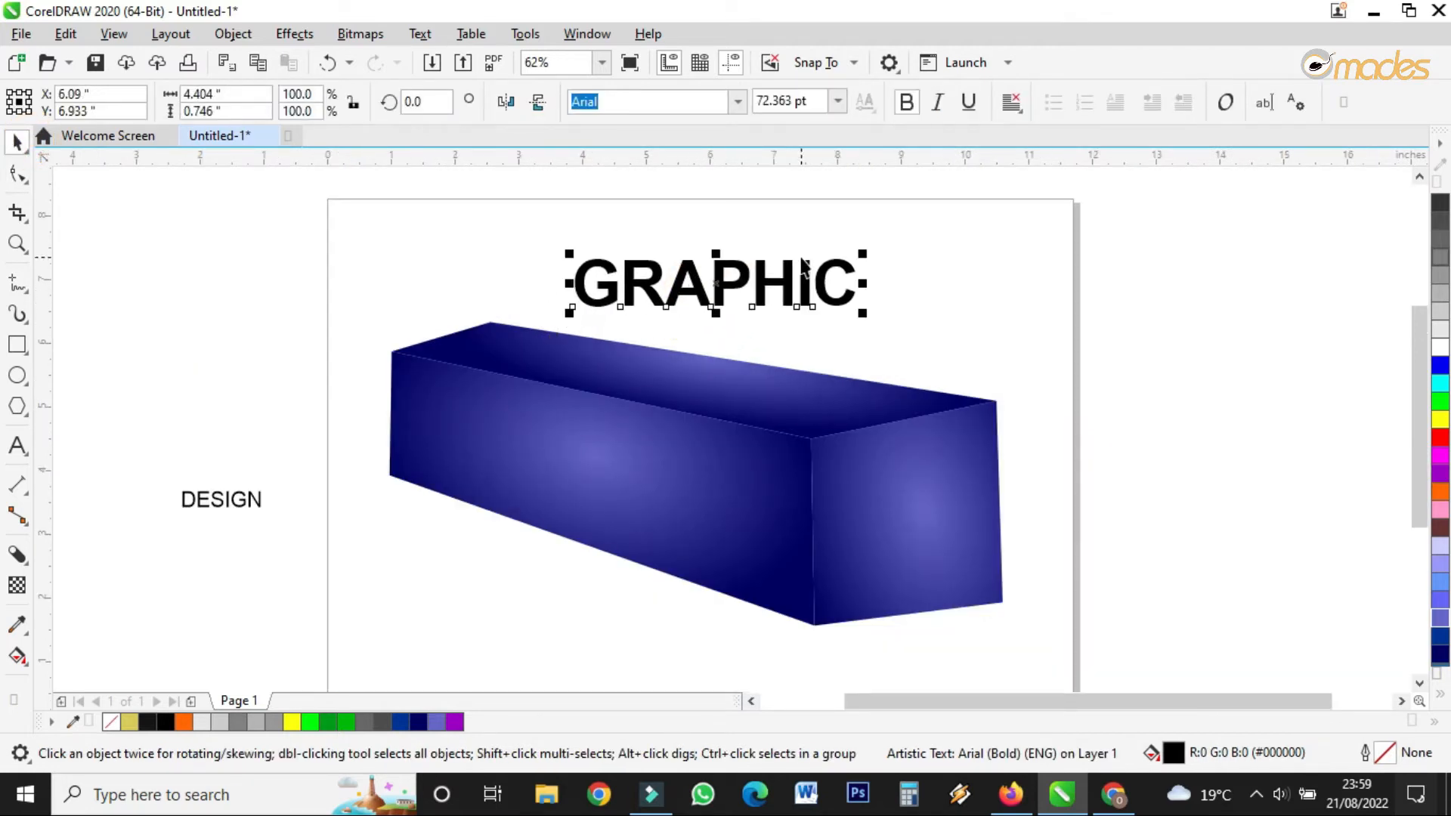
- Draw a rectangle about 4.94 by 1.41 inches around GRAPHIC, centre the text in it, and shrink the text to about 65.5 pt
{"action": "scroll", "coordinate": [694, 285], "scroll_direction": "up", "scroll_amount": 2}
{"action": "left_click", "coordinate": [17, 344]}
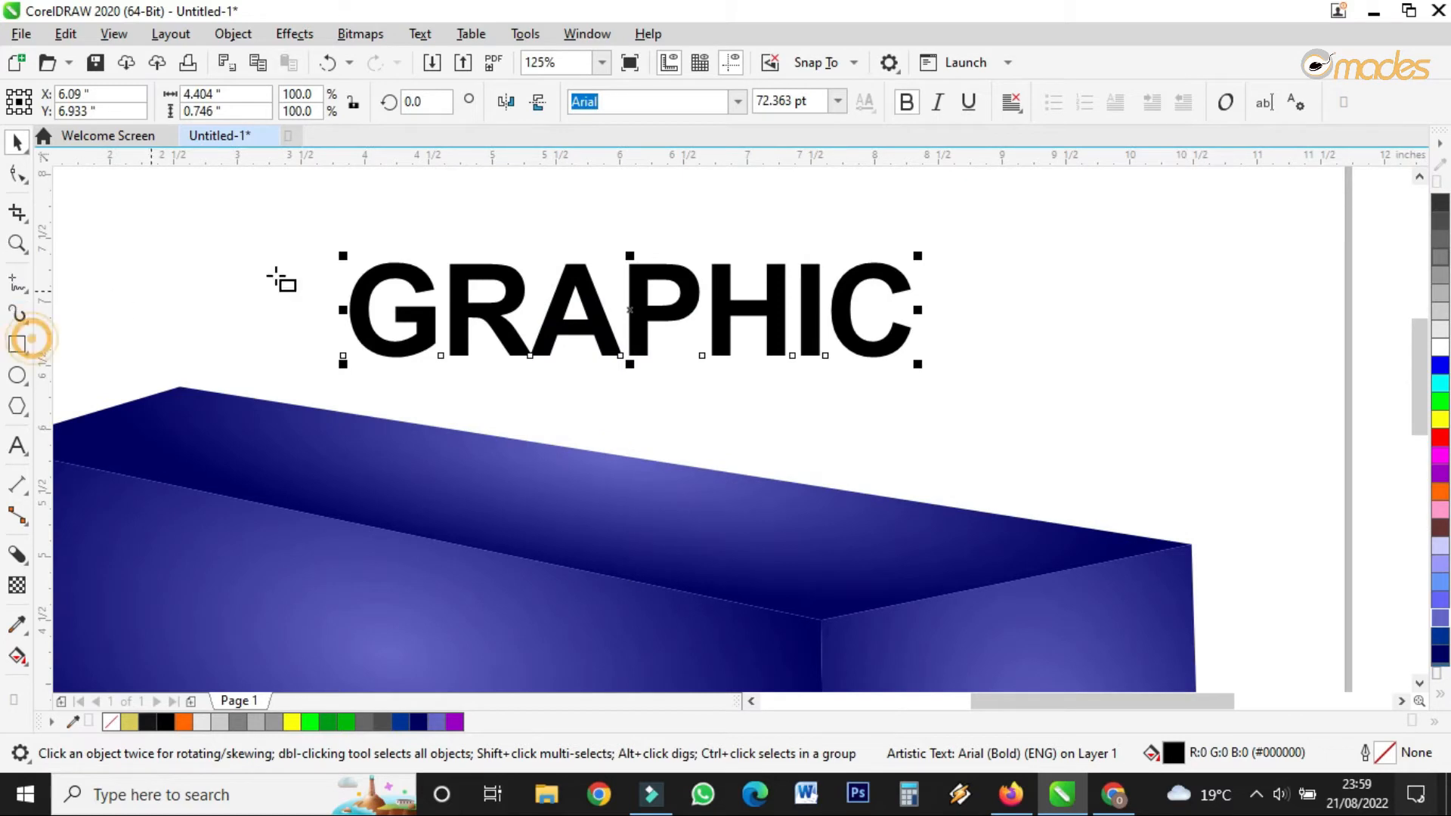
{"action": "left_click_drag", "start_coordinate": [331, 239], "coordinate": [961, 417]}
{"action": "left_click", "coordinate": [16, 141]}
{"action": "left_click_drag", "start_coordinate": [272, 219], "coordinate": [951, 393]}
{"action": "left_click_drag", "start_coordinate": [636, 311], "coordinate": [647, 327]}
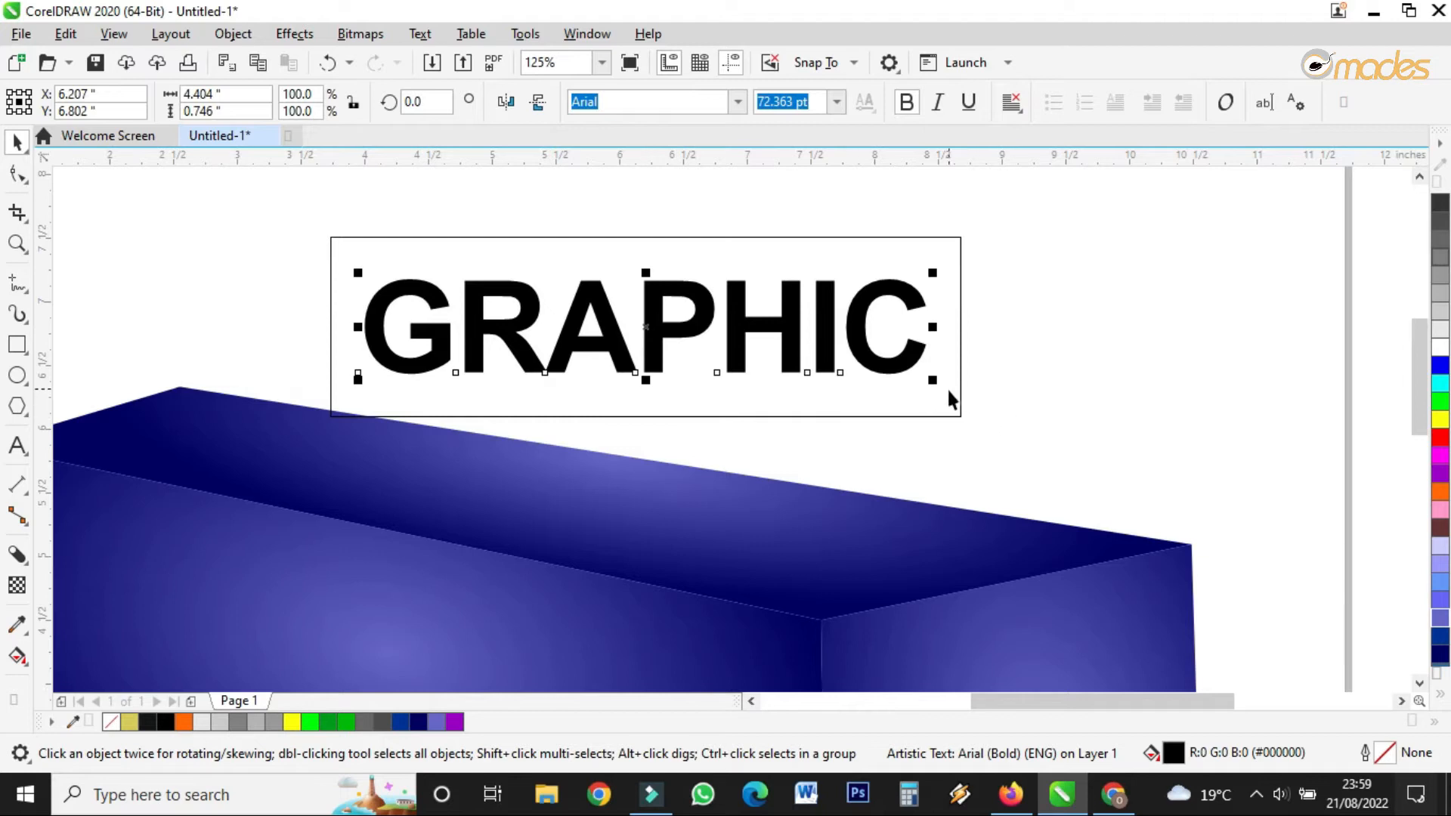
{"action": "left_click_drag", "start_coordinate": [936, 384], "coordinate": [923, 378]}
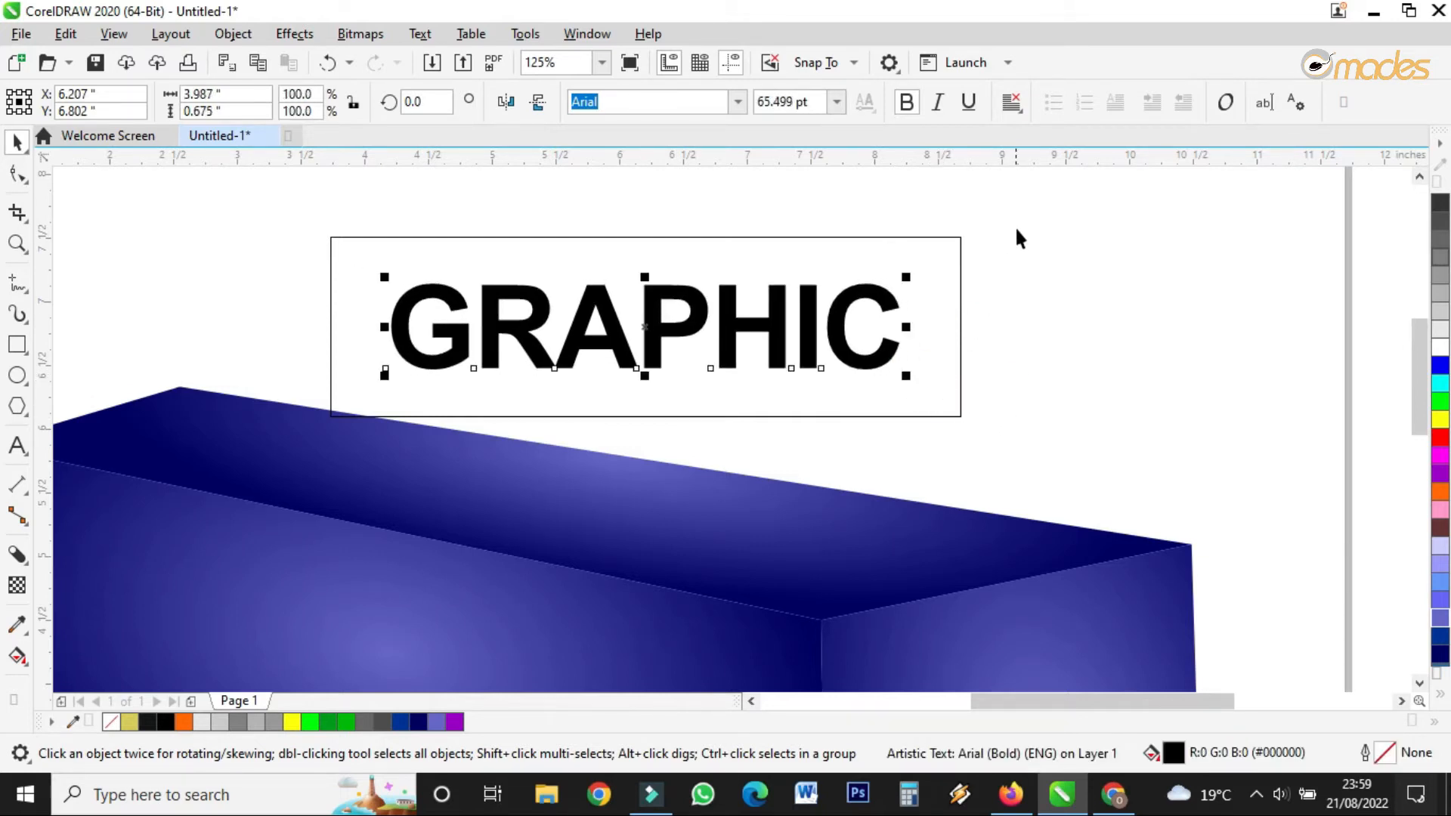
- Group the GRAPHIC text with its rectangle and move the group over the box's top face
{"action": "left_click_drag", "start_coordinate": [1020, 205], "coordinate": [221, 453]}
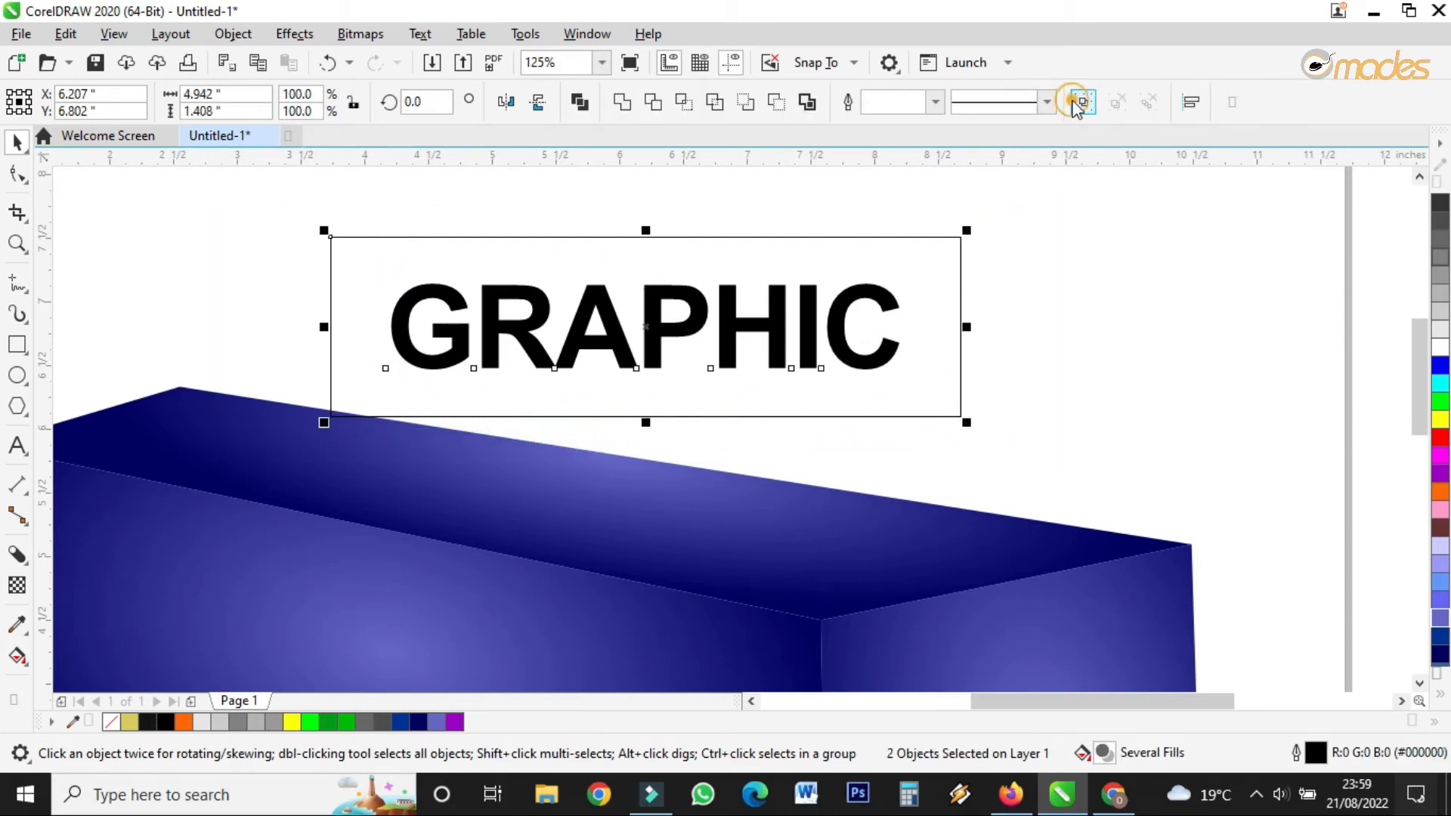
{"action": "left_click", "coordinate": [1079, 103]}
{"action": "scroll", "coordinate": [768, 321], "scroll_direction": "down", "scroll_amount": 2}
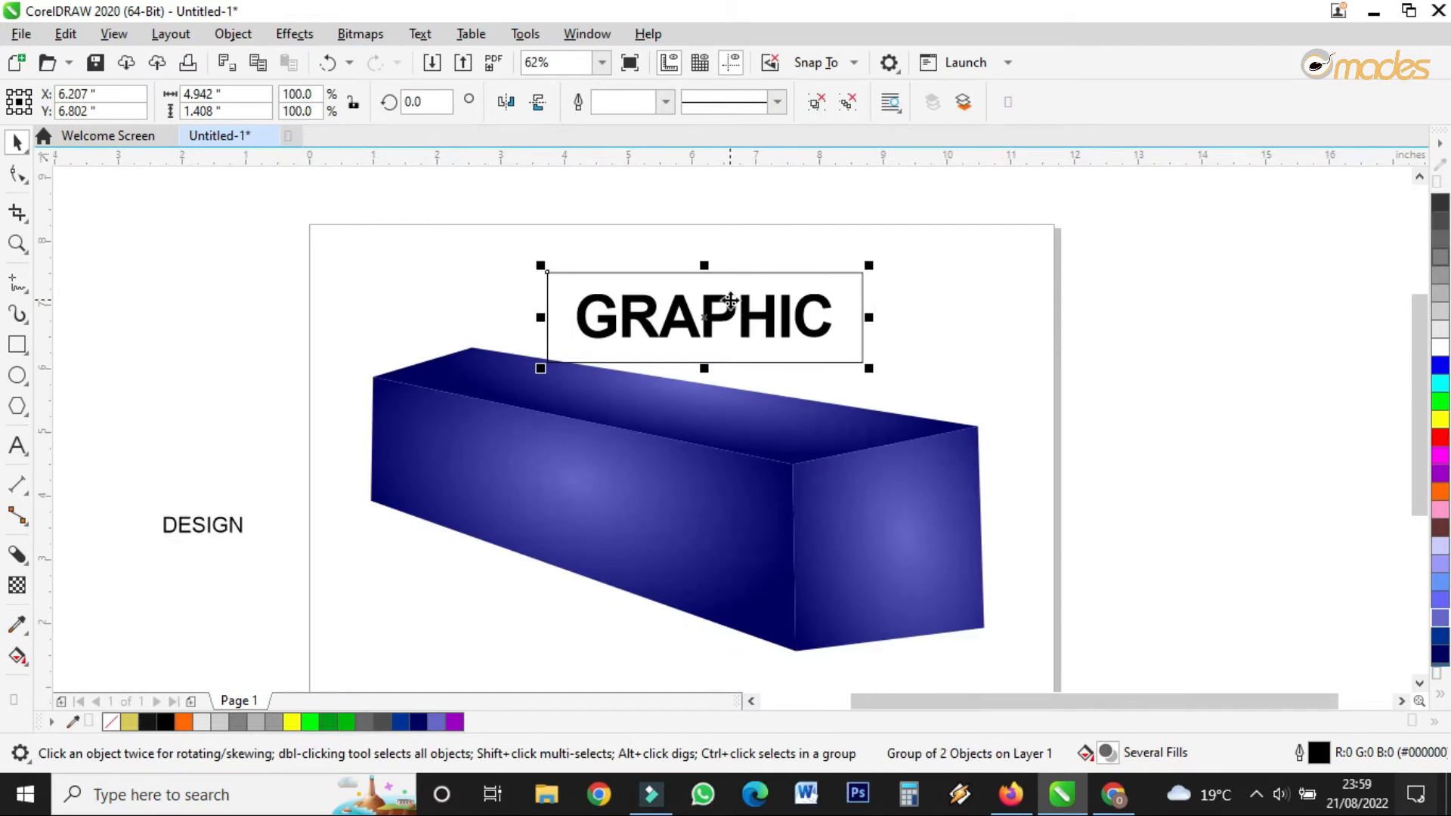
{"action": "left_click_drag", "start_coordinate": [723, 320], "coordinate": [669, 367]}
- Add perspective to the GRAPHIC group and fit its four corners to the corners of the box's top face
{"action": "scroll", "coordinate": [669, 368], "scroll_direction": "up", "scroll_amount": 2}
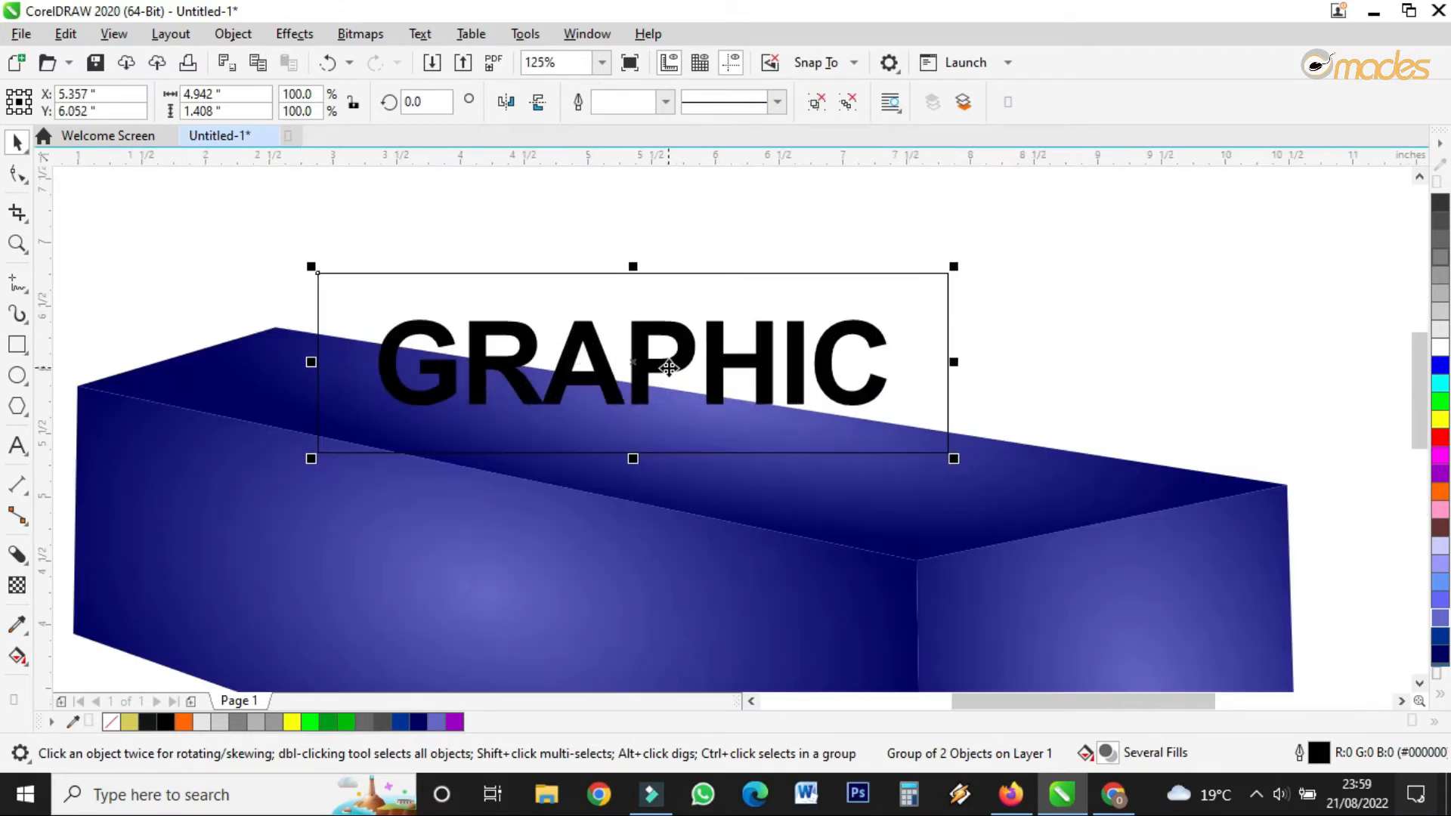
{"action": "left_click", "coordinate": [234, 34]}
{"action": "left_click", "coordinate": [394, 501]}
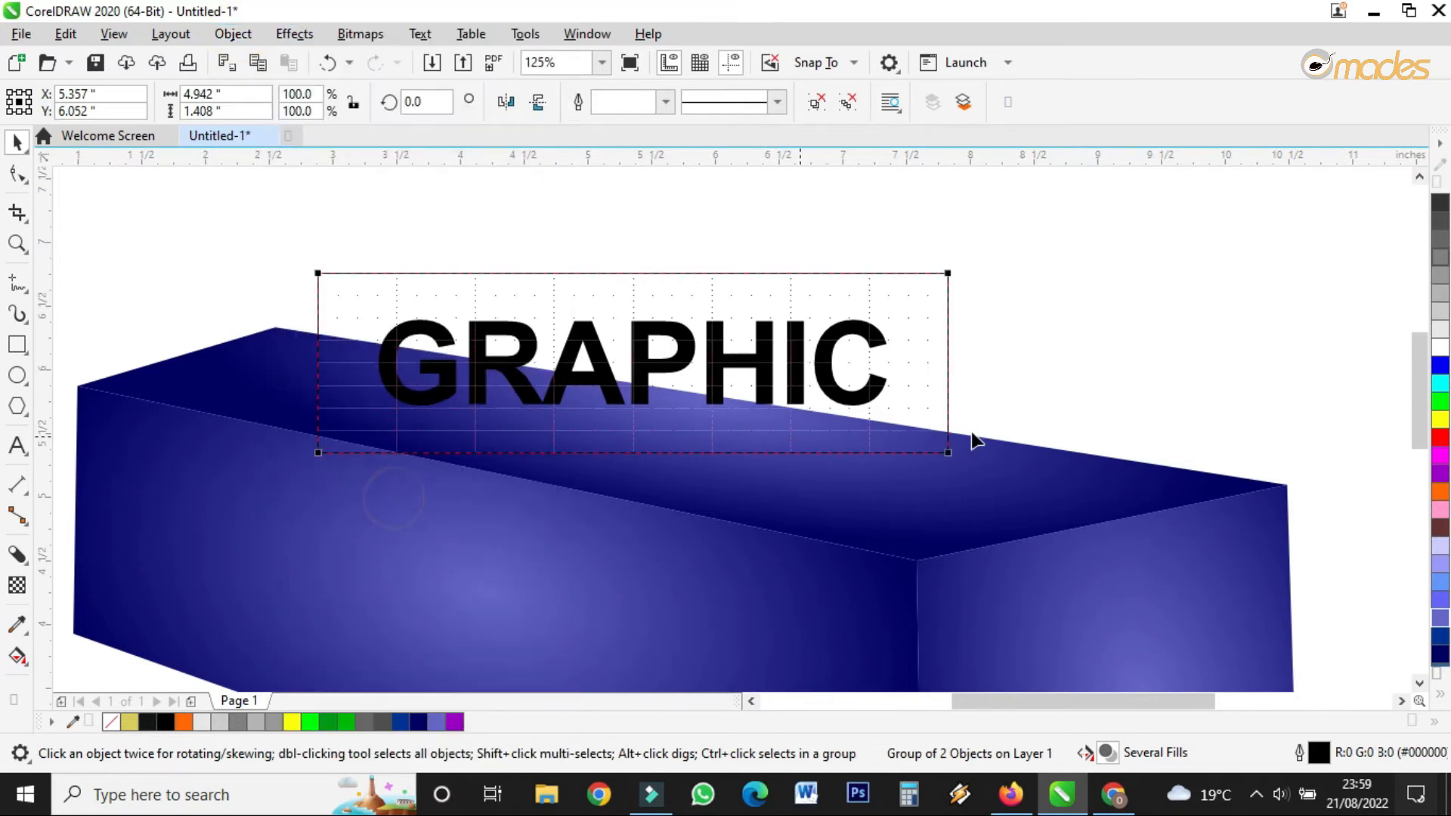
{"action": "left_click_drag", "start_coordinate": [947, 453], "coordinate": [917, 561]}
{"action": "left_click_drag", "start_coordinate": [951, 273], "coordinate": [1285, 489]}
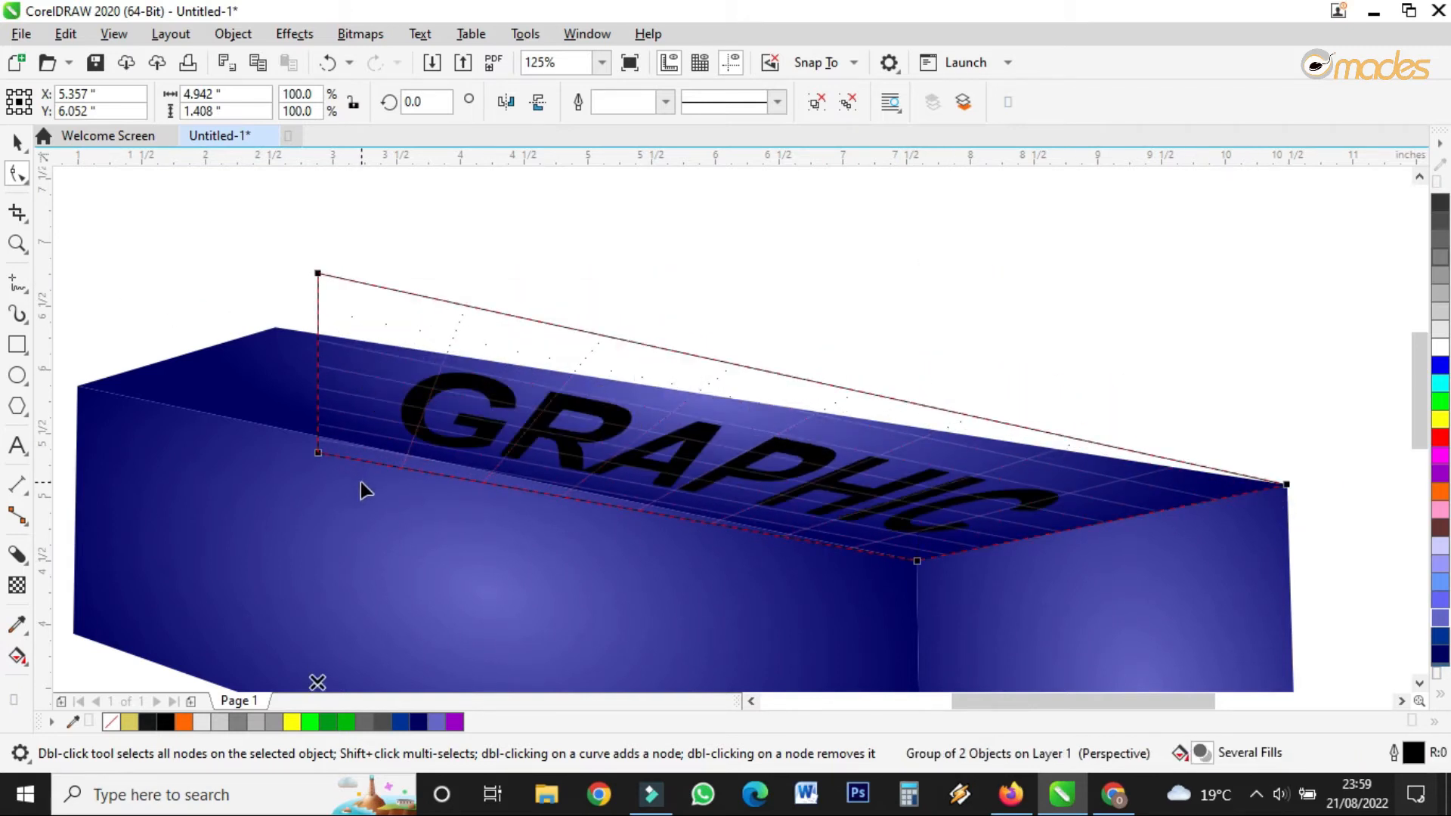
{"action": "left_click_drag", "start_coordinate": [315, 456], "coordinate": [243, 386]}
{"action": "left_click_drag", "start_coordinate": [485, 275], "coordinate": [445, 323]}
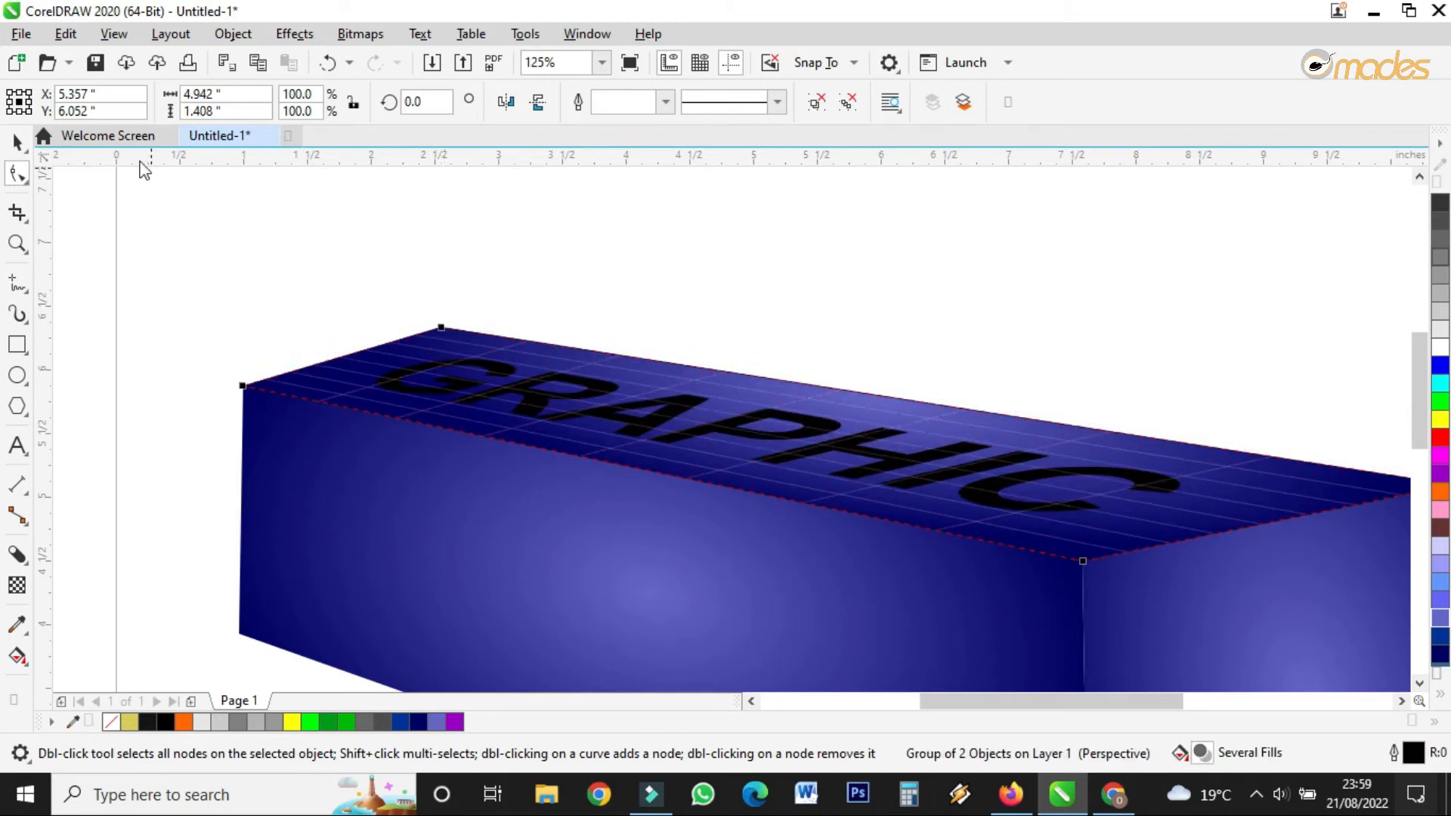
{"action": "left_click", "coordinate": [18, 140]}
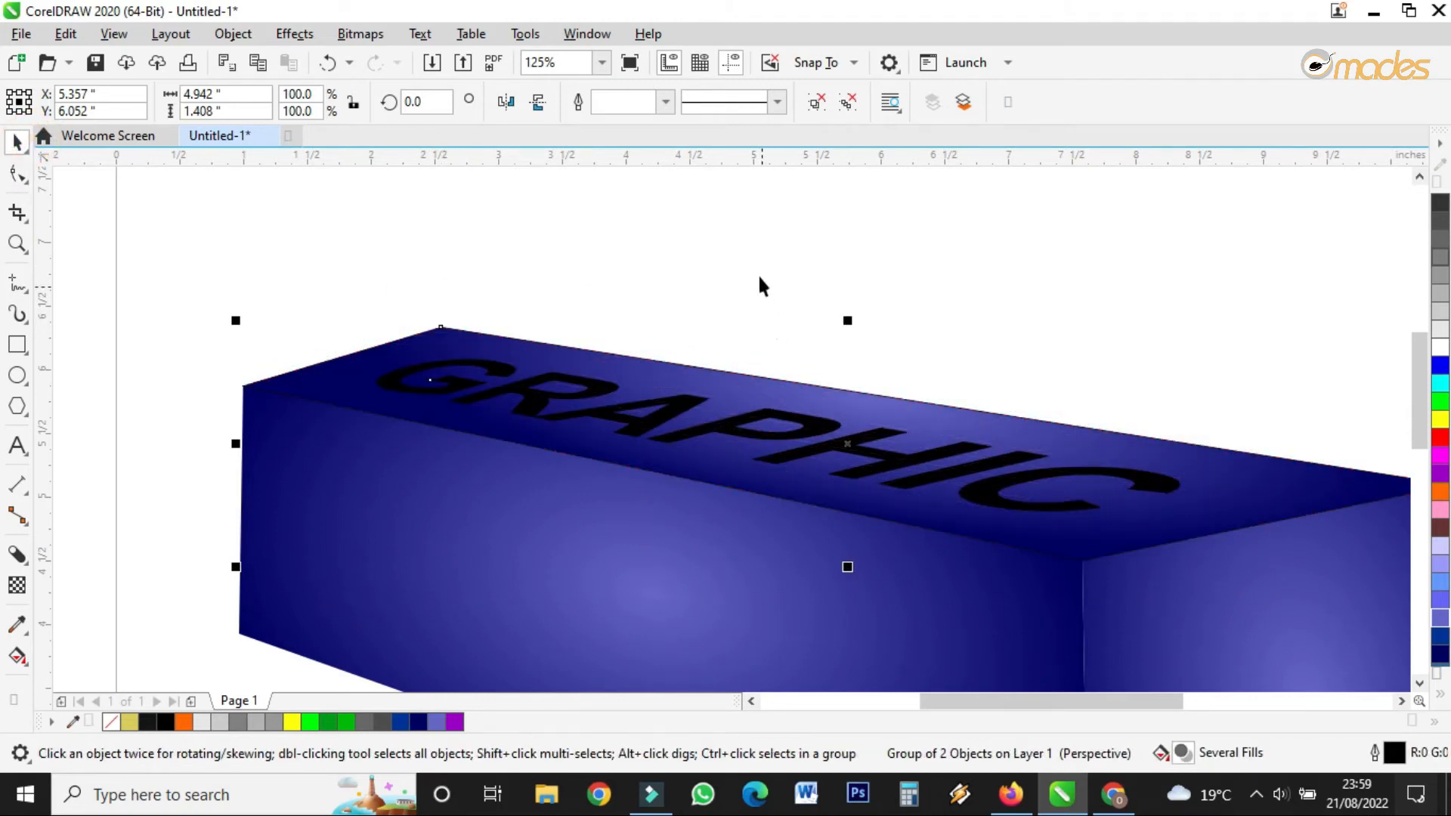
- Ungroup the GRAPHIC text from its rectangle and remove the rectangle from the top face
{"action": "left_click", "coordinate": [814, 103]}
{"action": "left_click", "coordinate": [999, 204]}
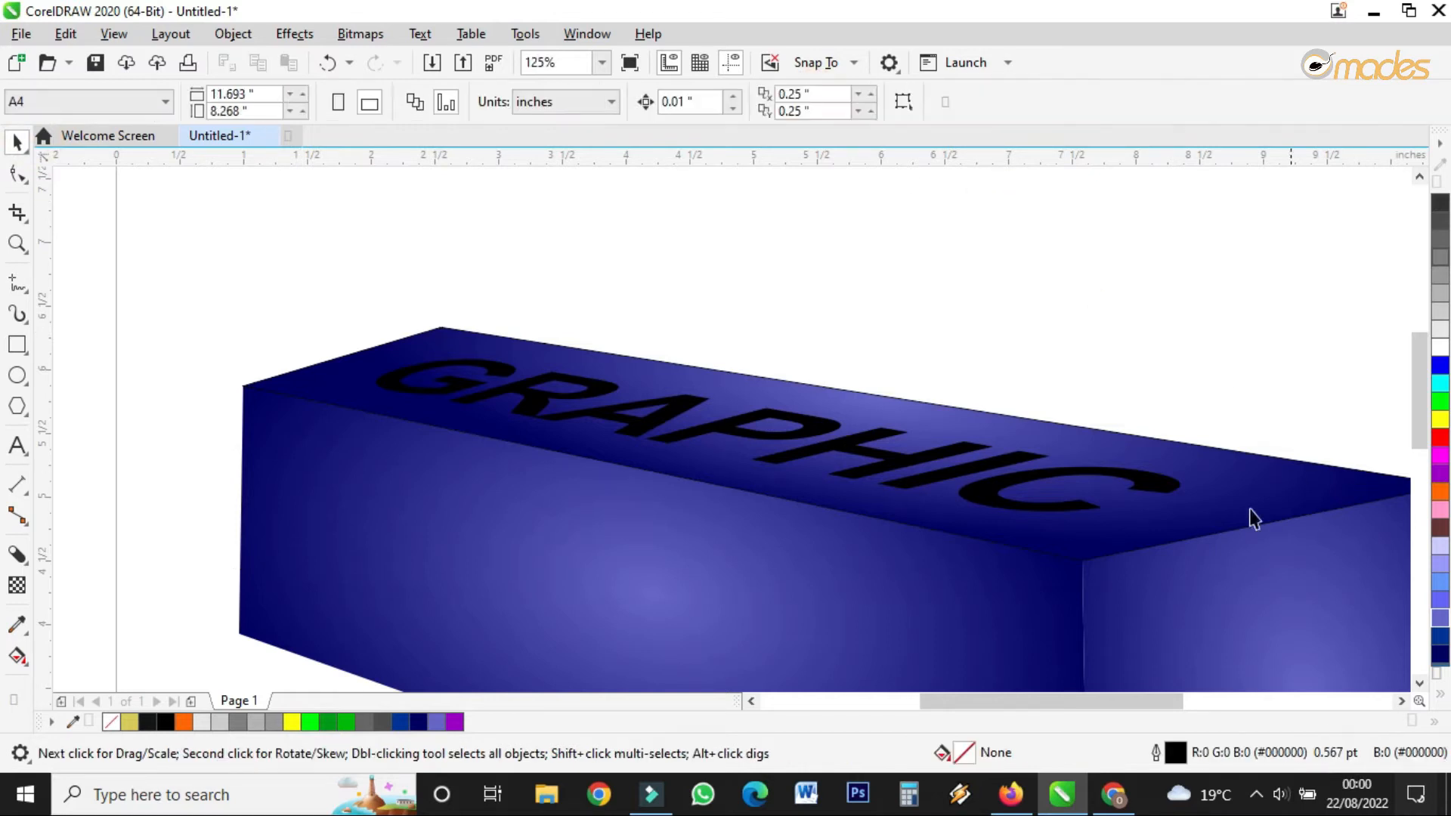
{"action": "left_click_drag", "start_coordinate": [1076, 561], "coordinate": [1093, 379]}
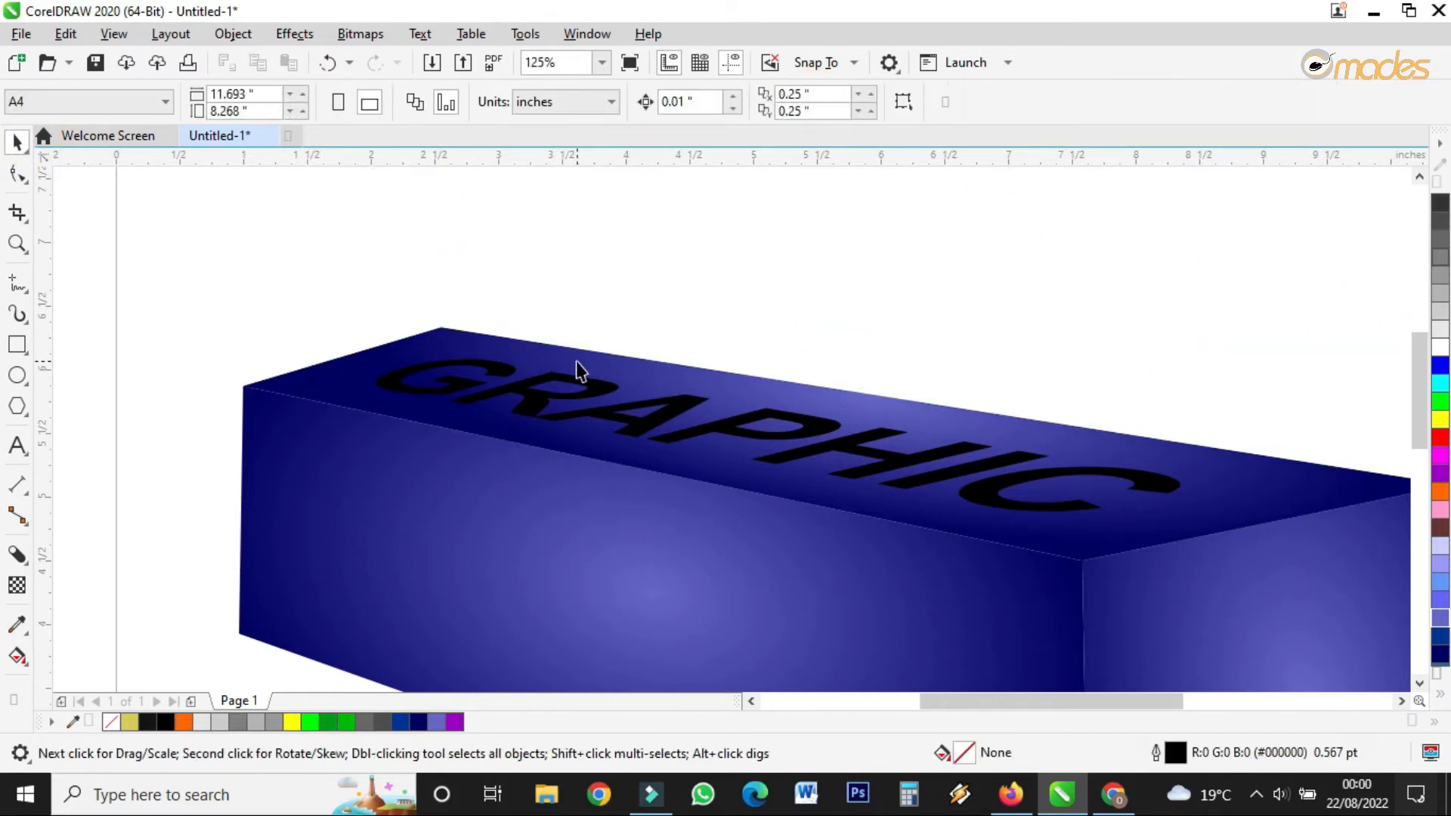
- Enlarge the DESIGN text to about 109 pt, make it bold, and move it down beside the box
{"action": "scroll", "coordinate": [576, 366], "scroll_direction": "down", "scroll_amount": 2}
{"action": "left_click", "coordinate": [269, 529]}
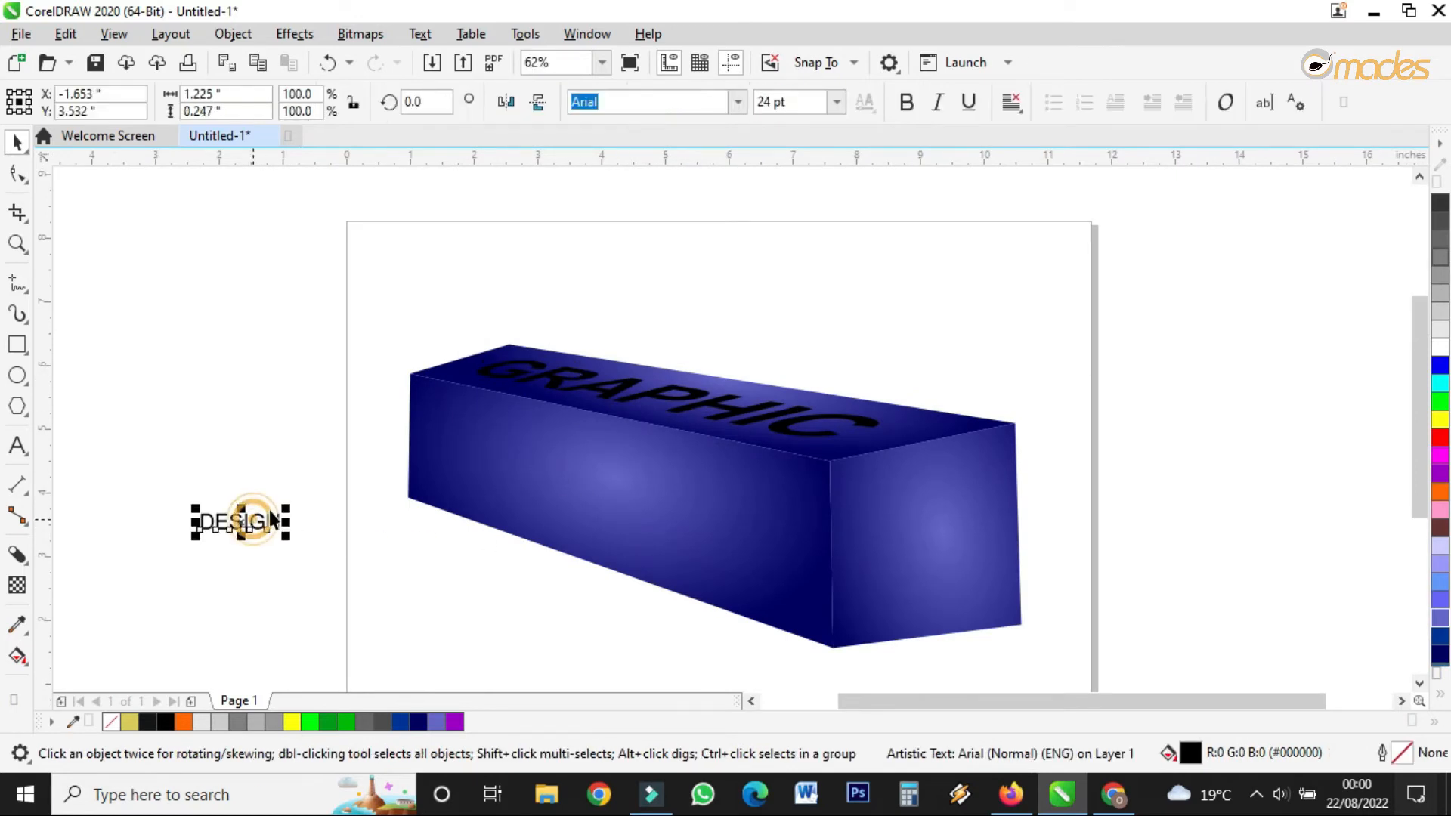
{"action": "left_click_drag", "start_coordinate": [285, 495], "coordinate": [560, 288]}
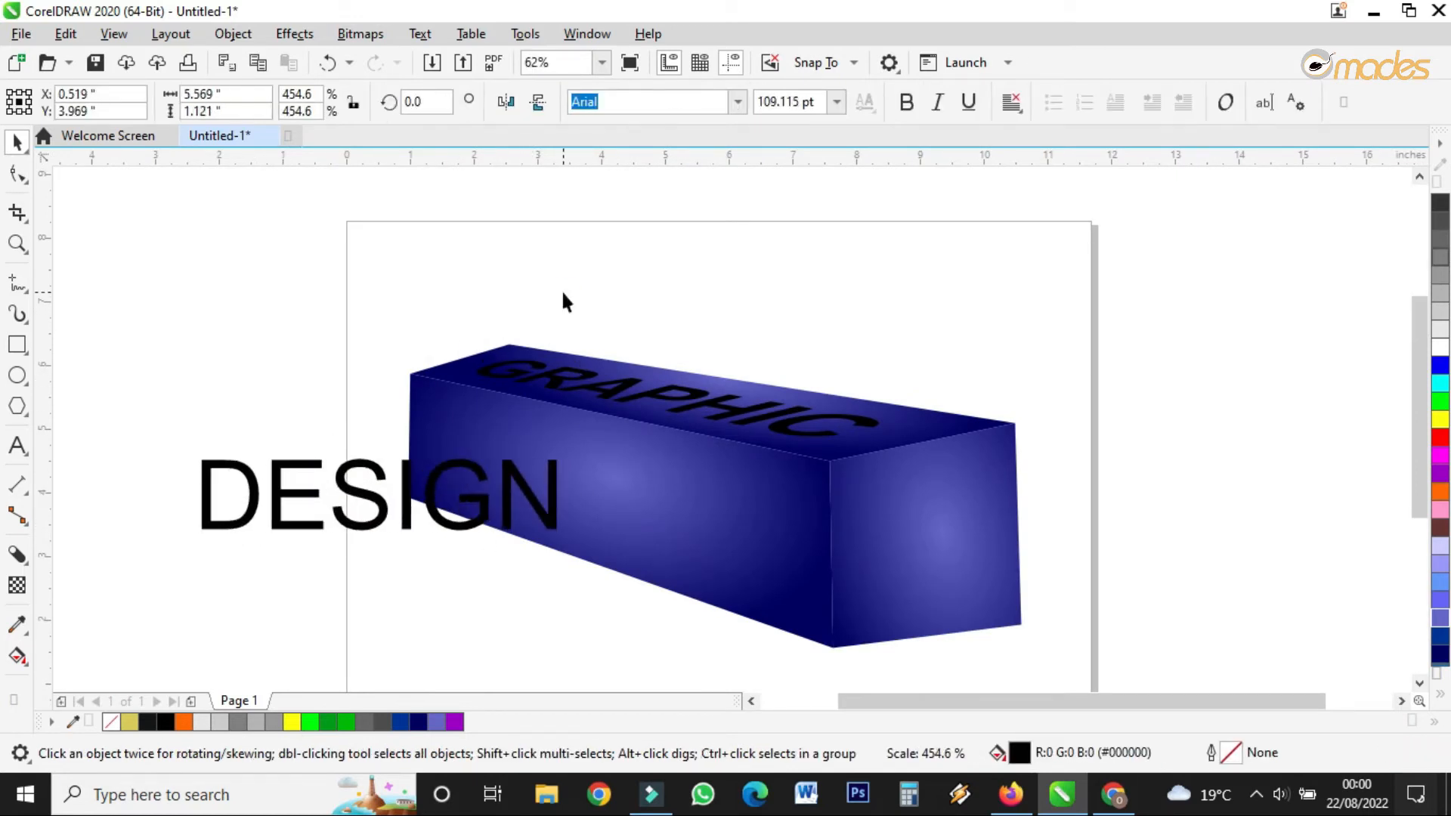
{"action": "left_click", "coordinate": [907, 103]}
{"action": "left_click_drag", "start_coordinate": [409, 496], "coordinate": [335, 556]}
- Tighten the letter spacing of DESIGN to a text width of about 5.21 inches
{"action": "left_click", "coordinate": [17, 175]}
{"action": "left_click_drag", "start_coordinate": [492, 598], "coordinate": [468, 598]}
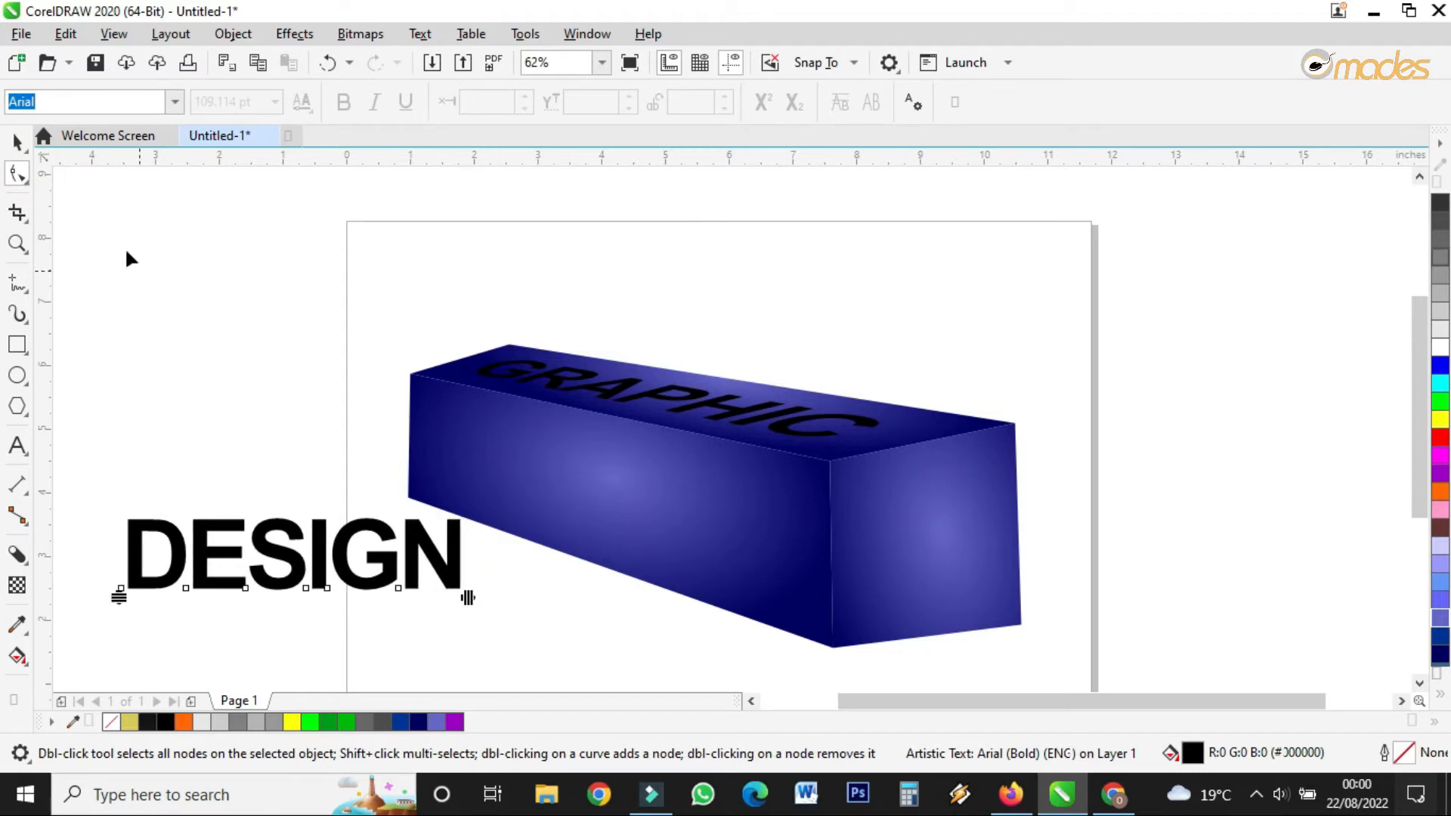
{"action": "left_click", "coordinate": [17, 142]}
- Draw a rectangle about 6.73 by 1.93 inches around the DESIGN text and centre the text inside it
{"action": "scroll", "coordinate": [656, 254], "scroll_direction": "down", "scroll_amount": 1}
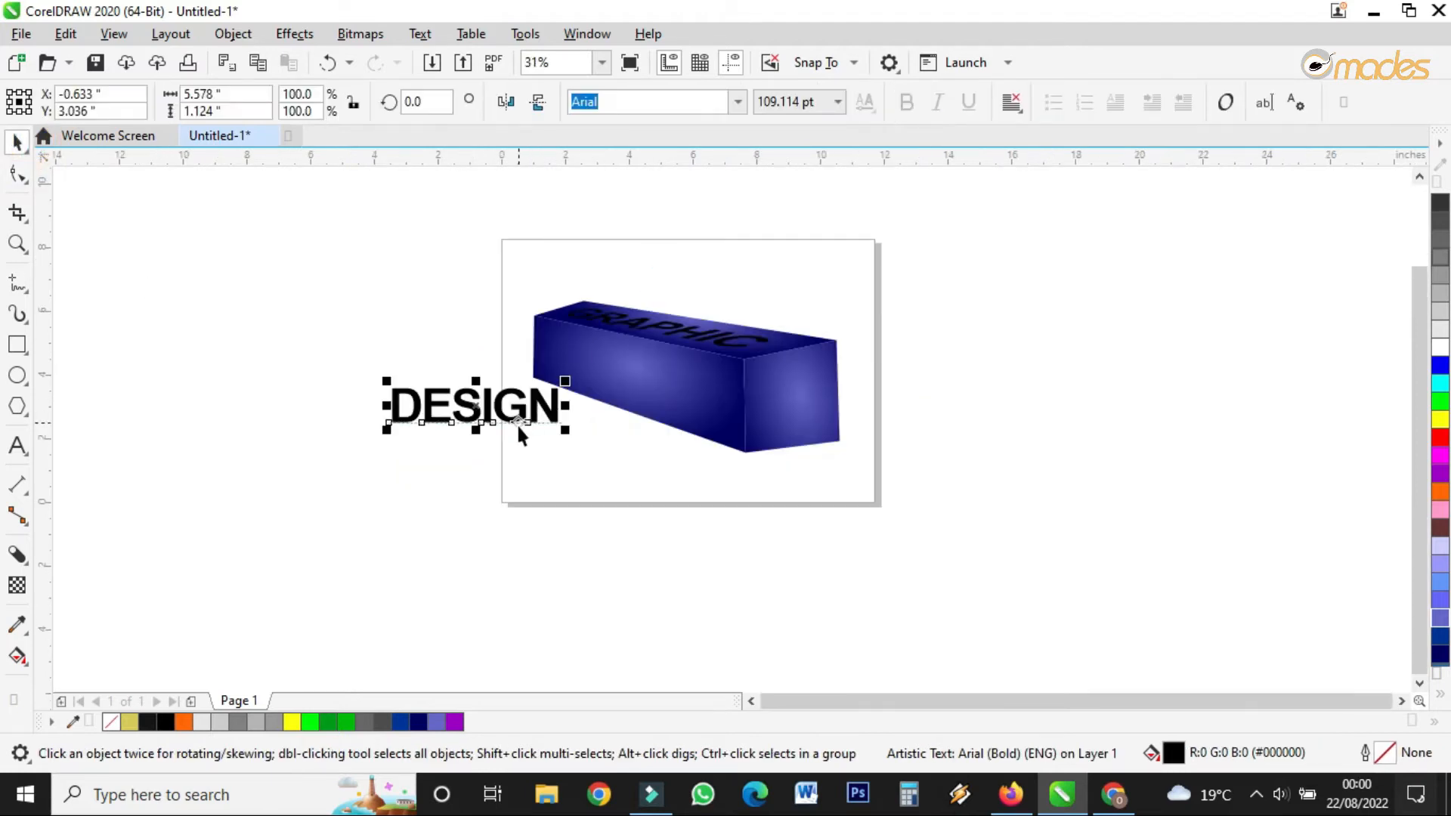
{"action": "scroll", "coordinate": [518, 430], "scroll_direction": "up", "scroll_amount": 1}
{"action": "left_click", "coordinate": [507, 442]}
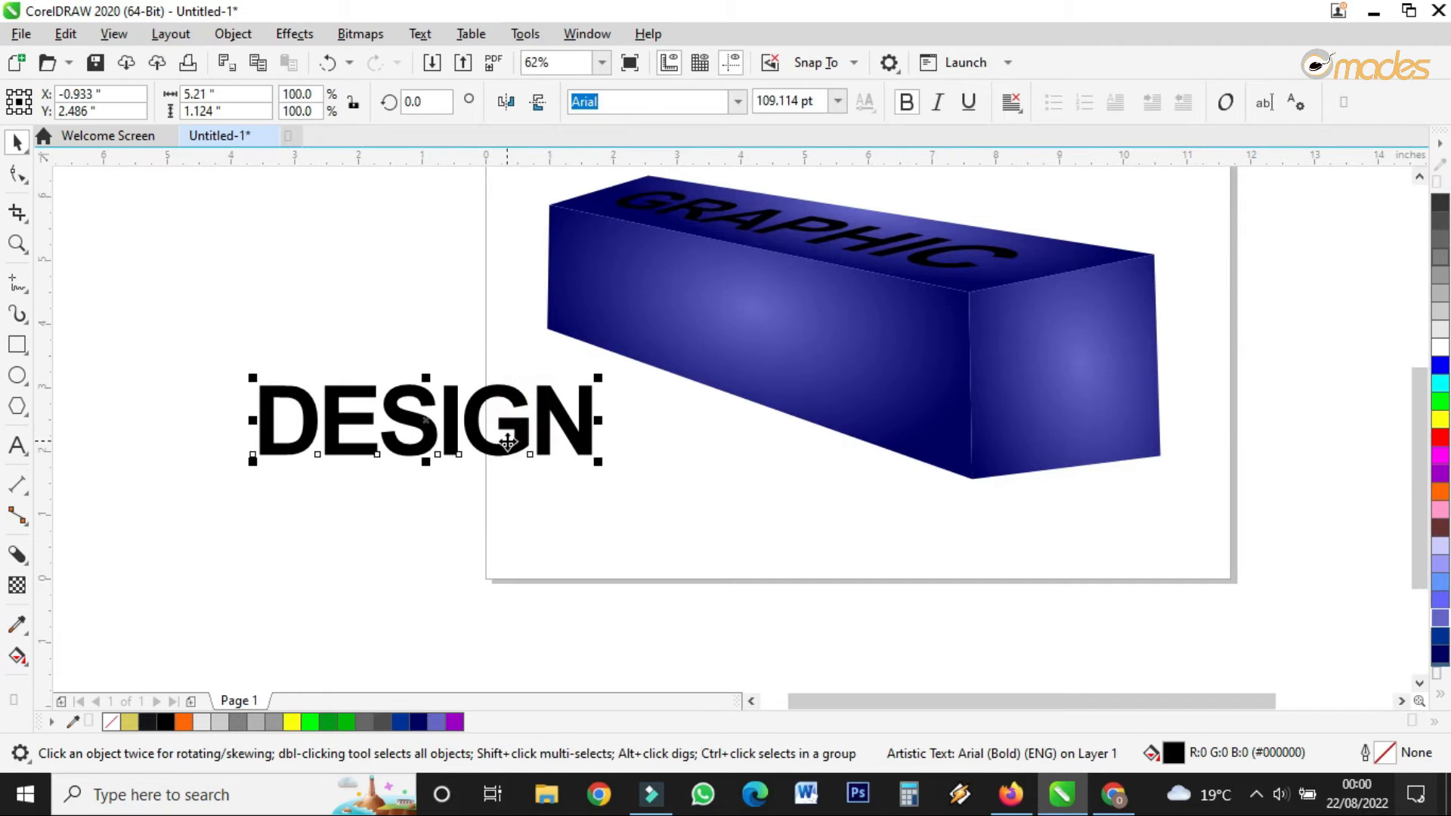
{"action": "scroll", "coordinate": [508, 442], "scroll_direction": "up", "scroll_amount": 1}
{"action": "scroll", "coordinate": [815, 437], "scroll_direction": "down", "scroll_amount": 1}
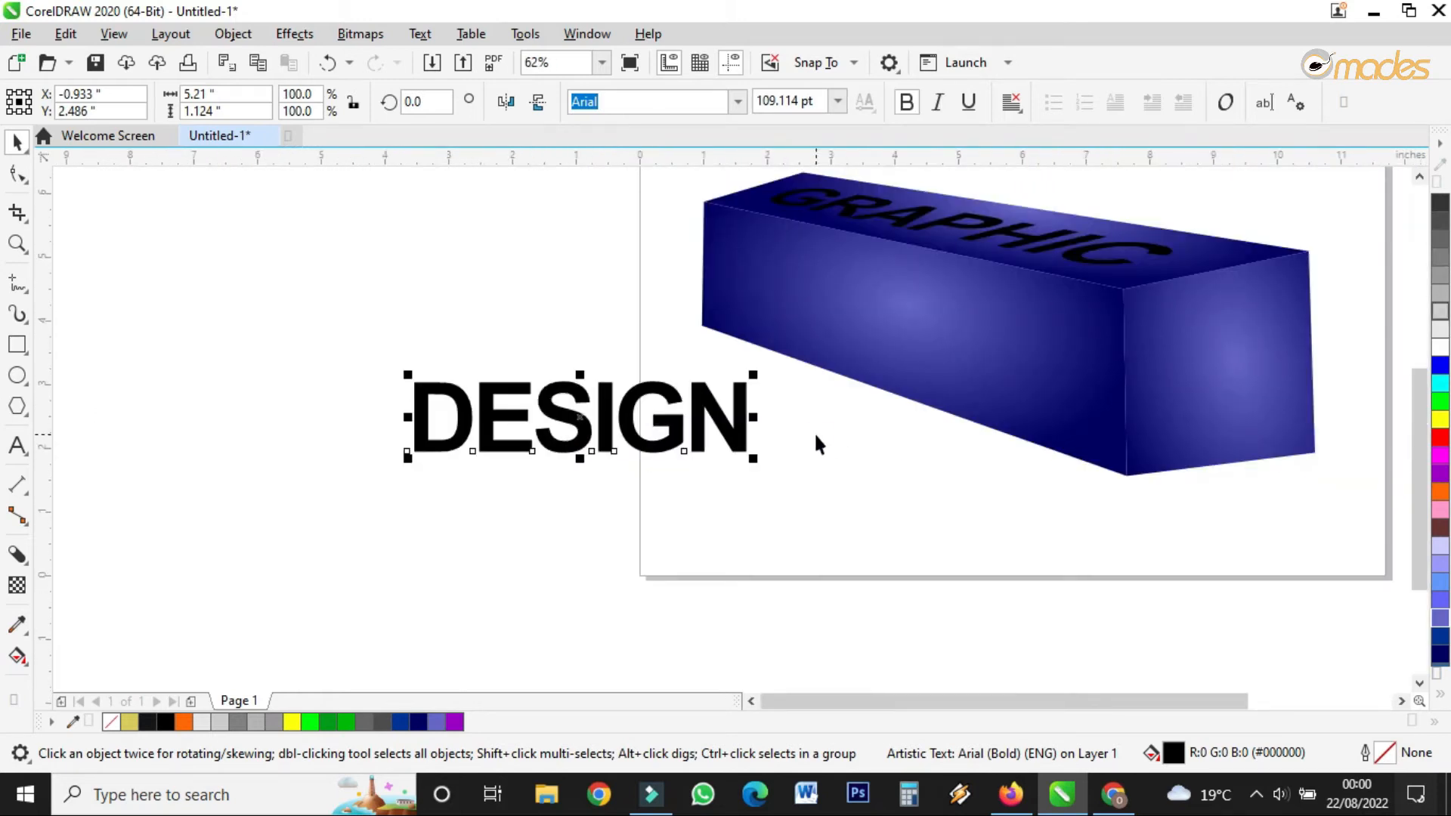
{"action": "left_click", "coordinate": [16, 345]}
{"action": "left_click", "coordinate": [394, 369]}
{"action": "left_click_drag", "start_coordinate": [405, 403], "coordinate": [824, 490]}
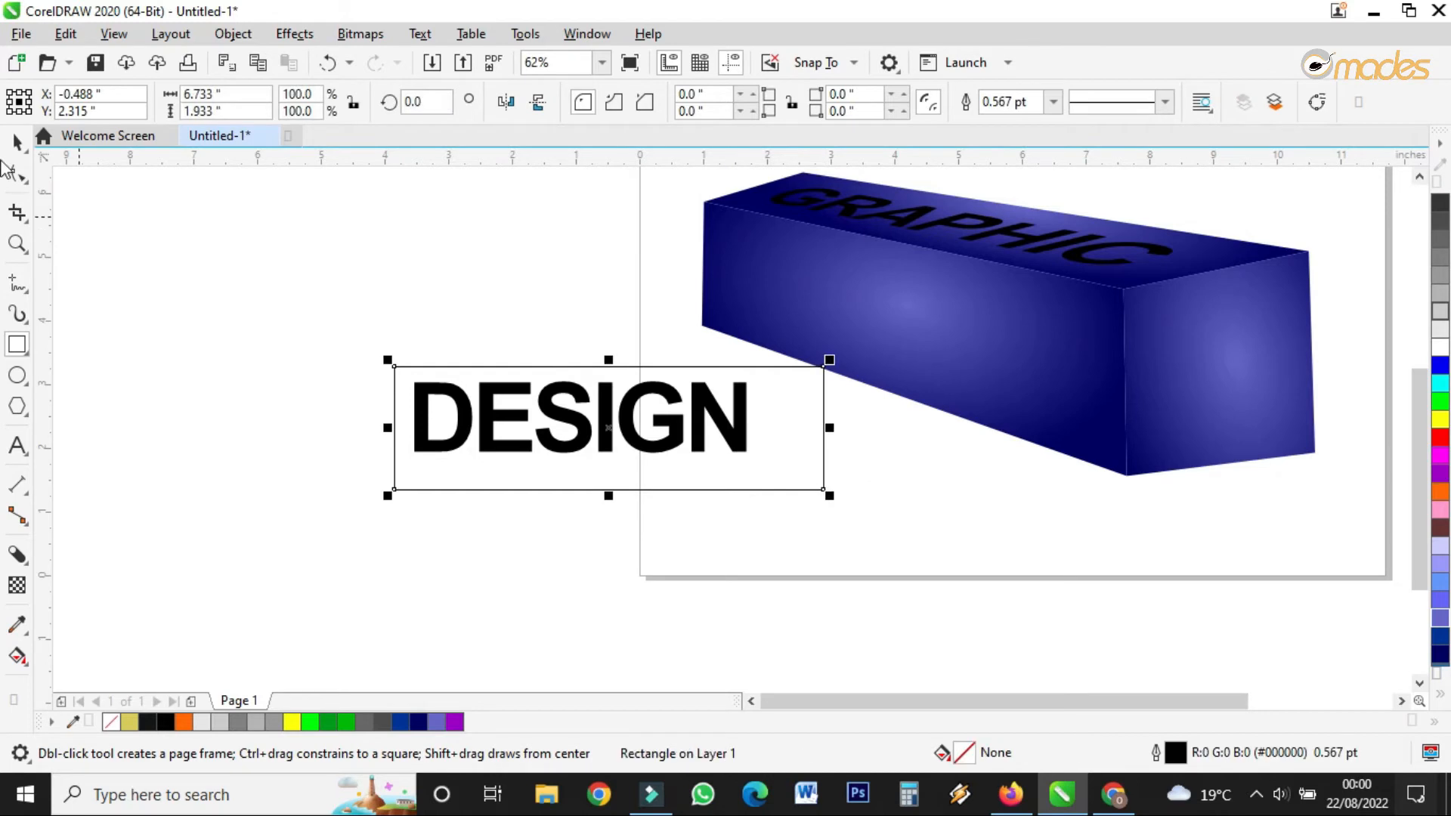
{"action": "left_click", "coordinate": [15, 137]}
{"action": "left_click_drag", "start_coordinate": [279, 334], "coordinate": [801, 476]}
{"action": "left_click_drag", "start_coordinate": [600, 428], "coordinate": [609, 428]}
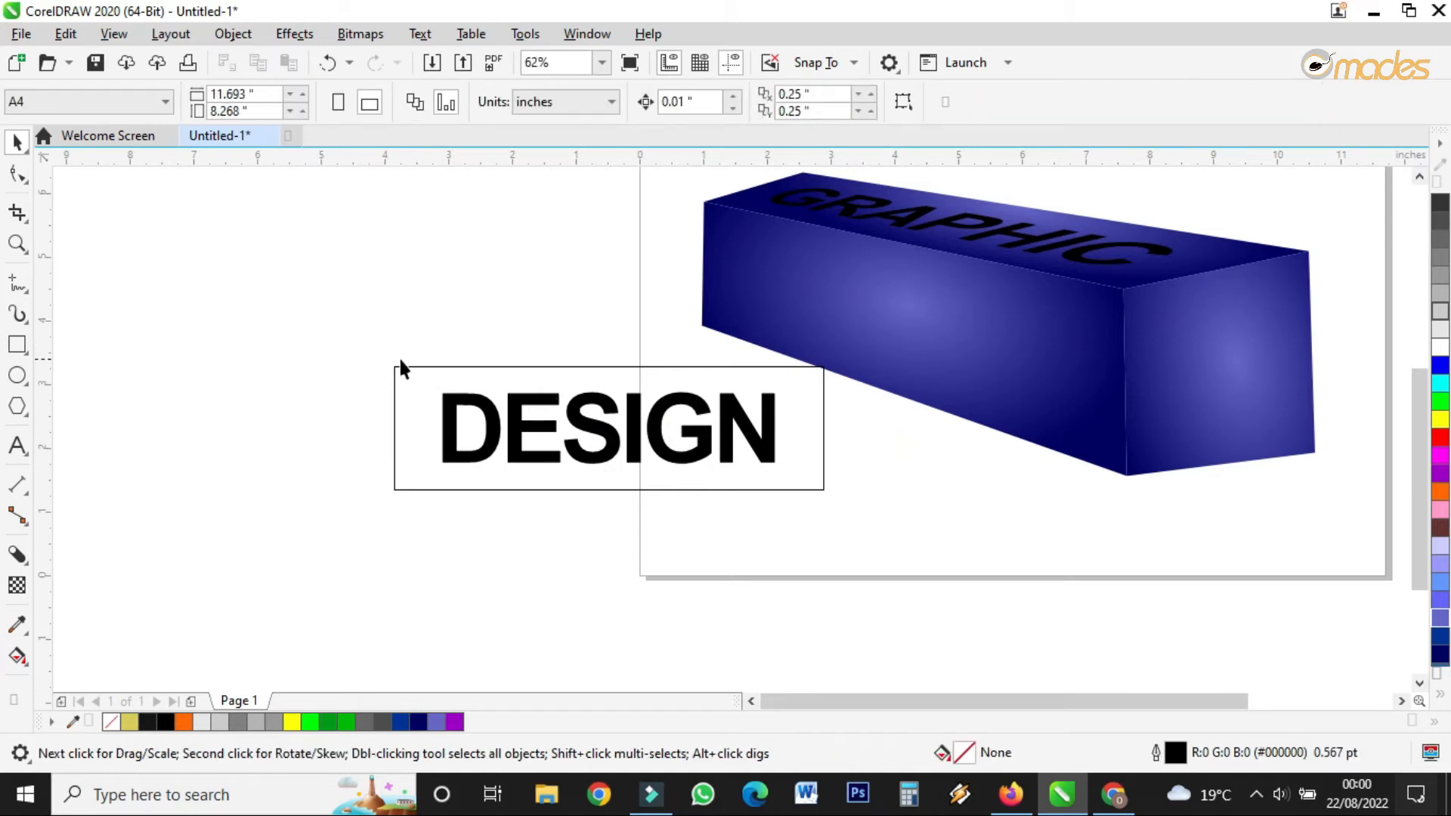
- Group the DESIGN text with its rectangle and move the group over the box's long front face
{"action": "left_click_drag", "start_coordinate": [299, 338], "coordinate": [930, 582]}
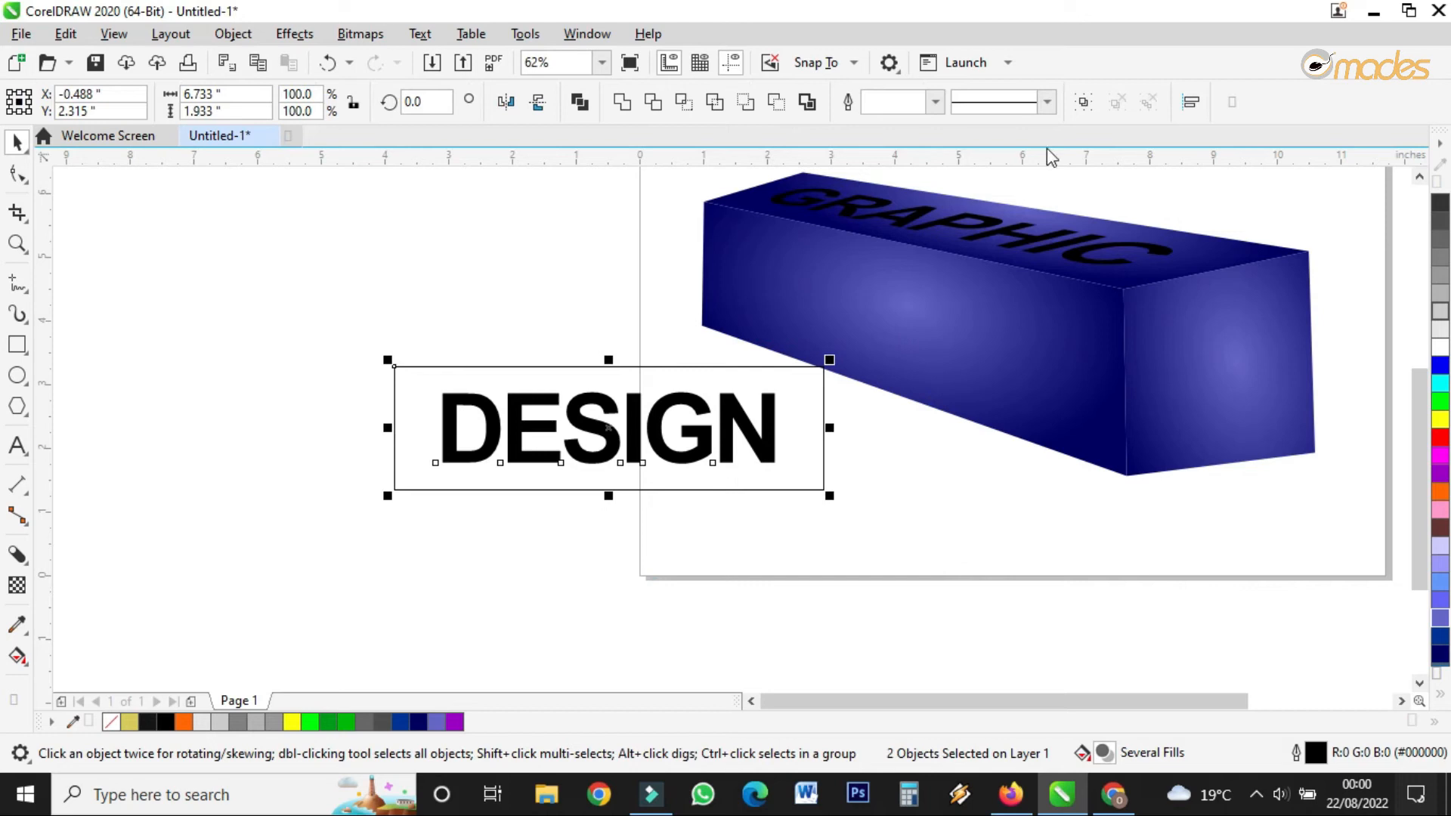
{"action": "left_click", "coordinate": [1086, 103]}
{"action": "left_click_drag", "start_coordinate": [660, 425], "coordinate": [952, 321]}
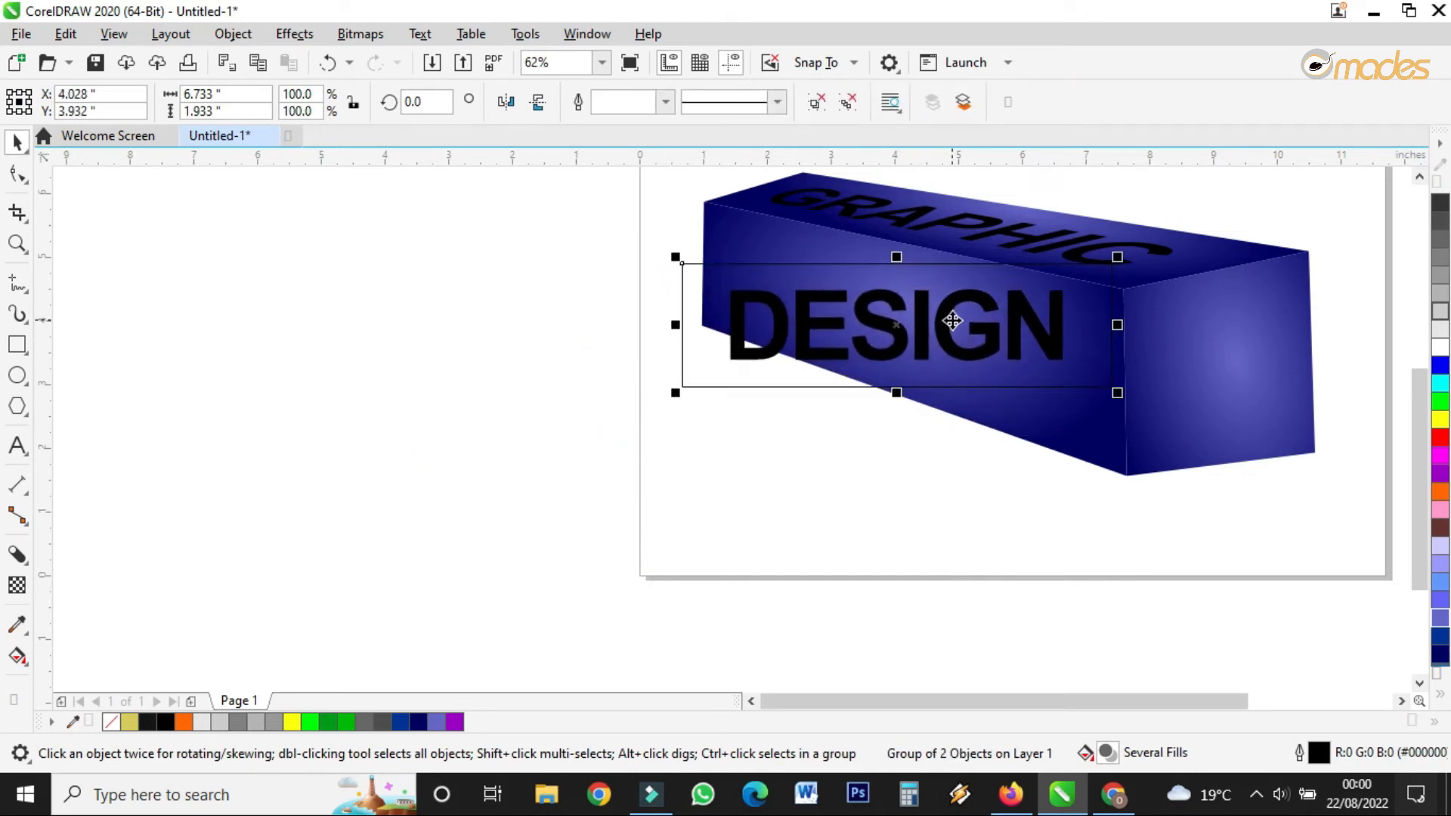
- Add perspective to the DESIGN group and fit its two right corners to the right edge of the box's long front face
{"action": "scroll", "coordinate": [1141, 254], "scroll_direction": "up", "scroll_amount": 2}
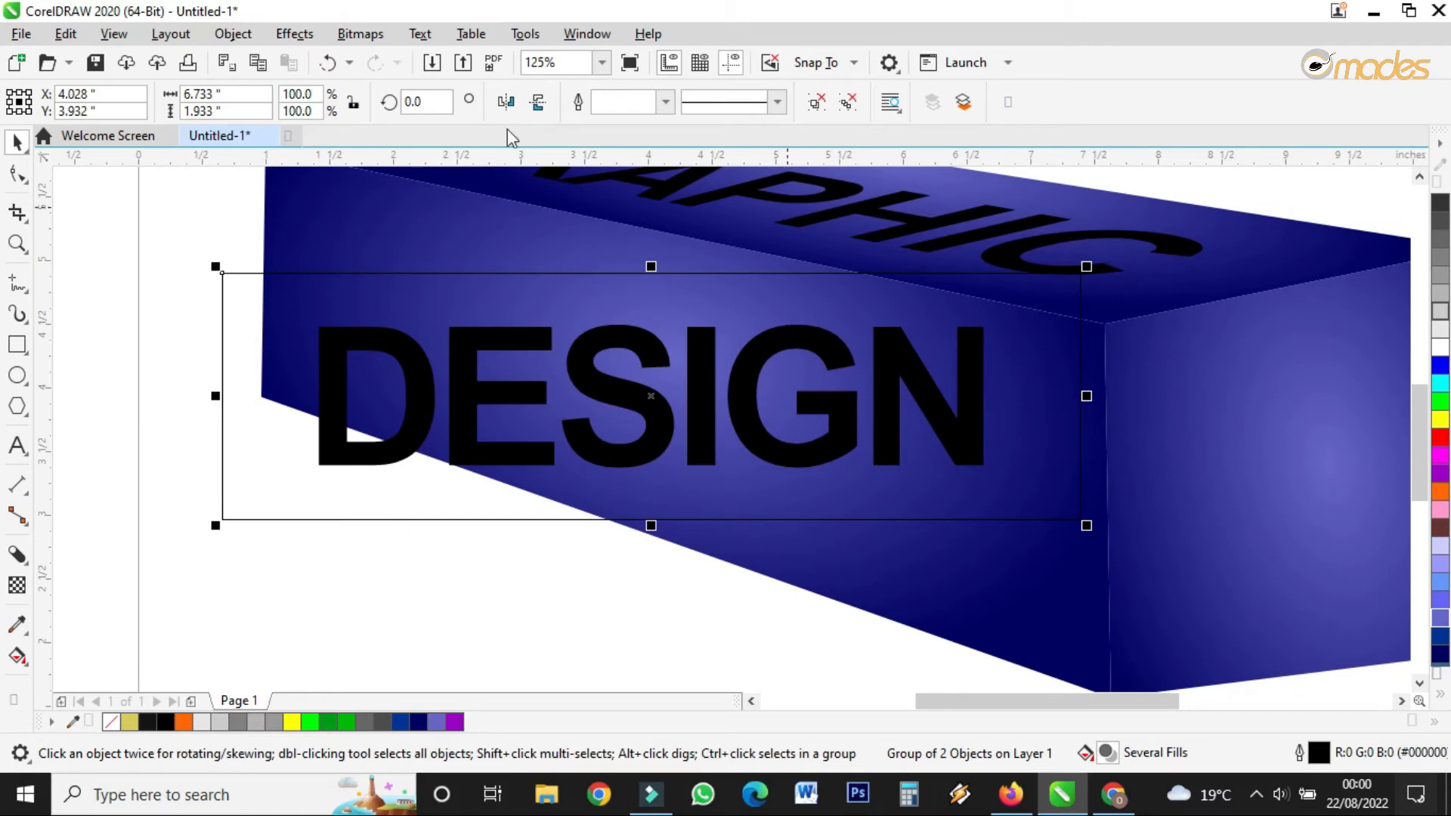
{"action": "left_click", "coordinate": [233, 33]}
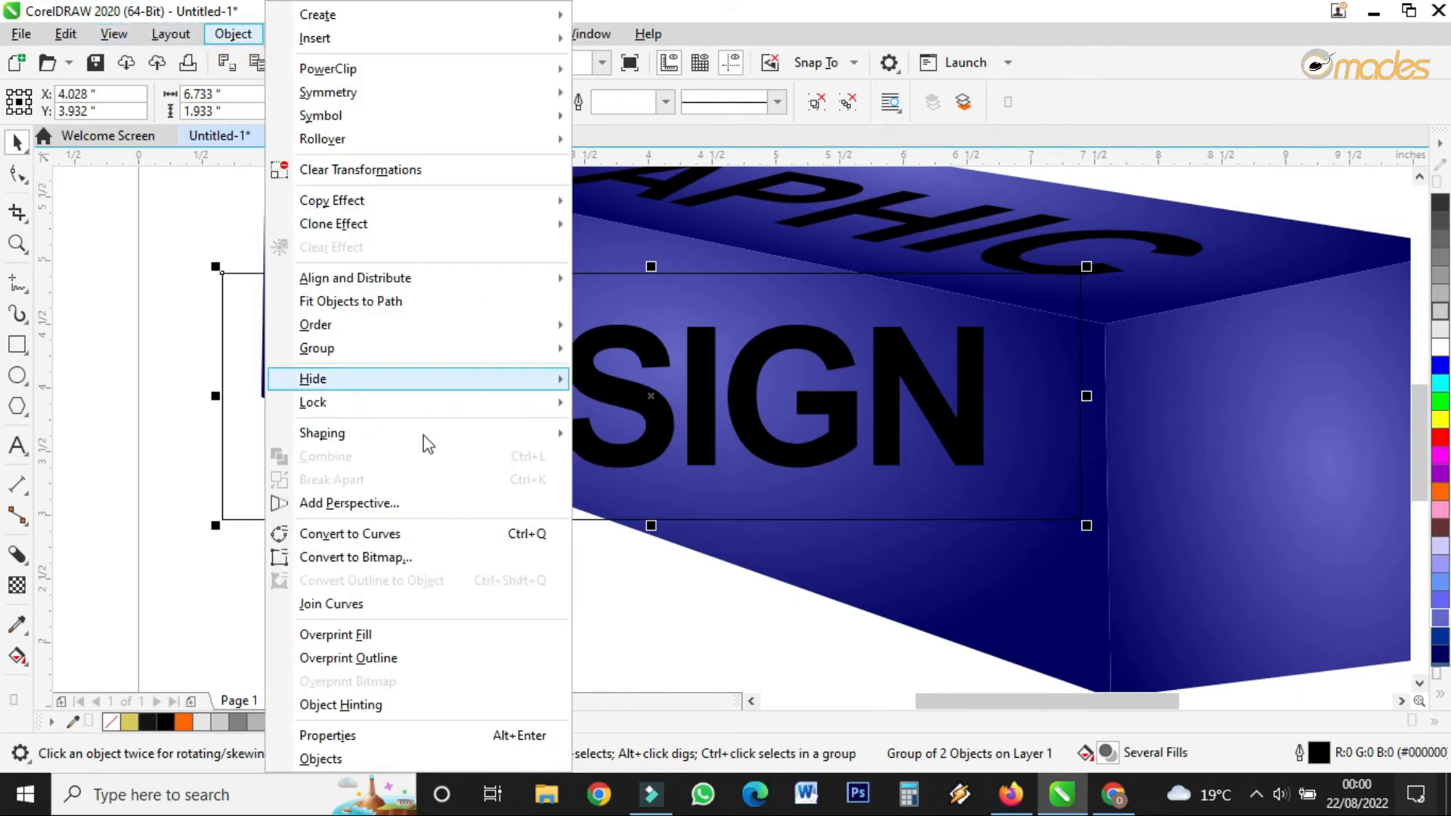
{"action": "left_click", "coordinate": [429, 504]}
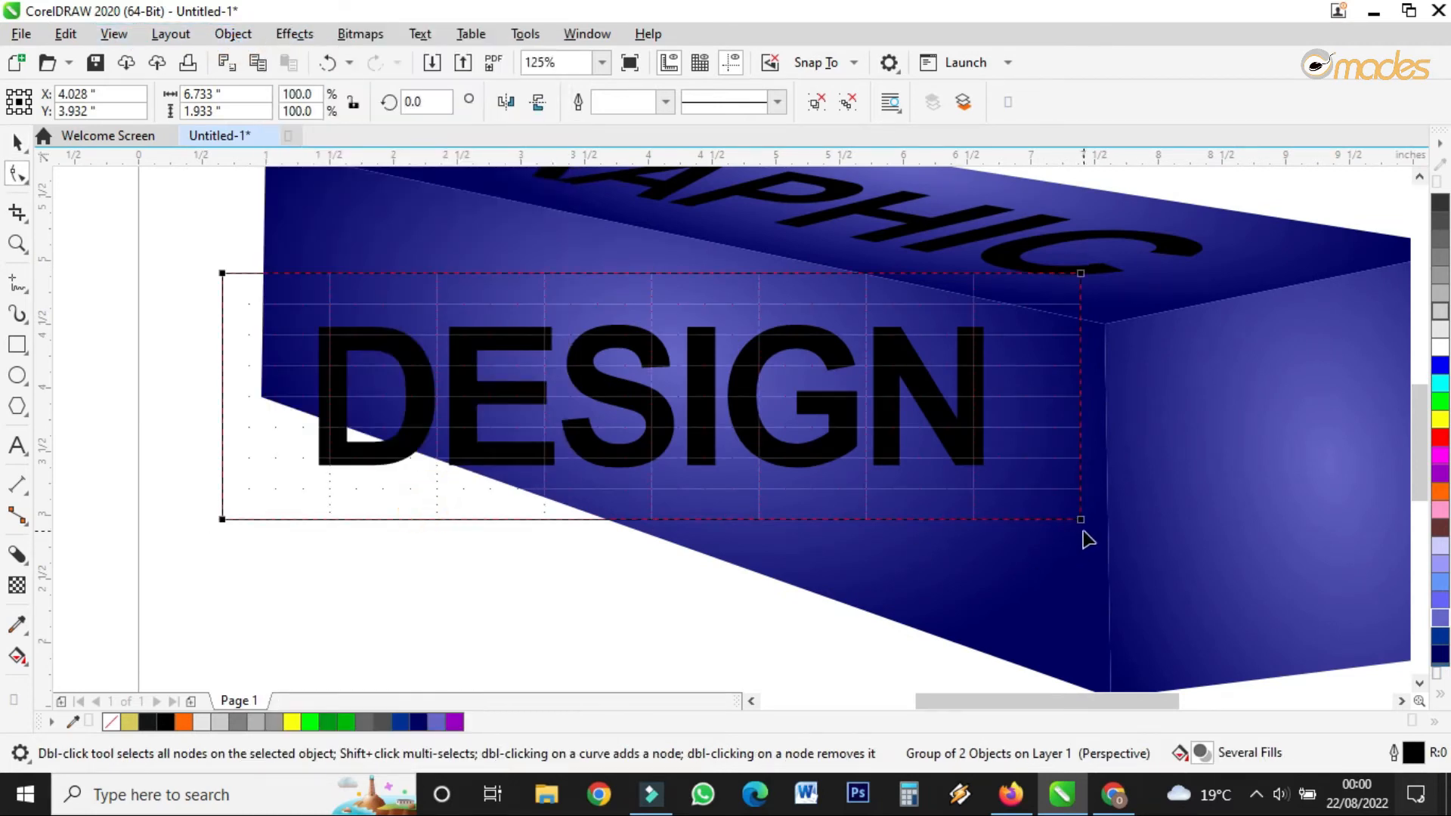
{"action": "left_click", "coordinate": [1419, 681]}
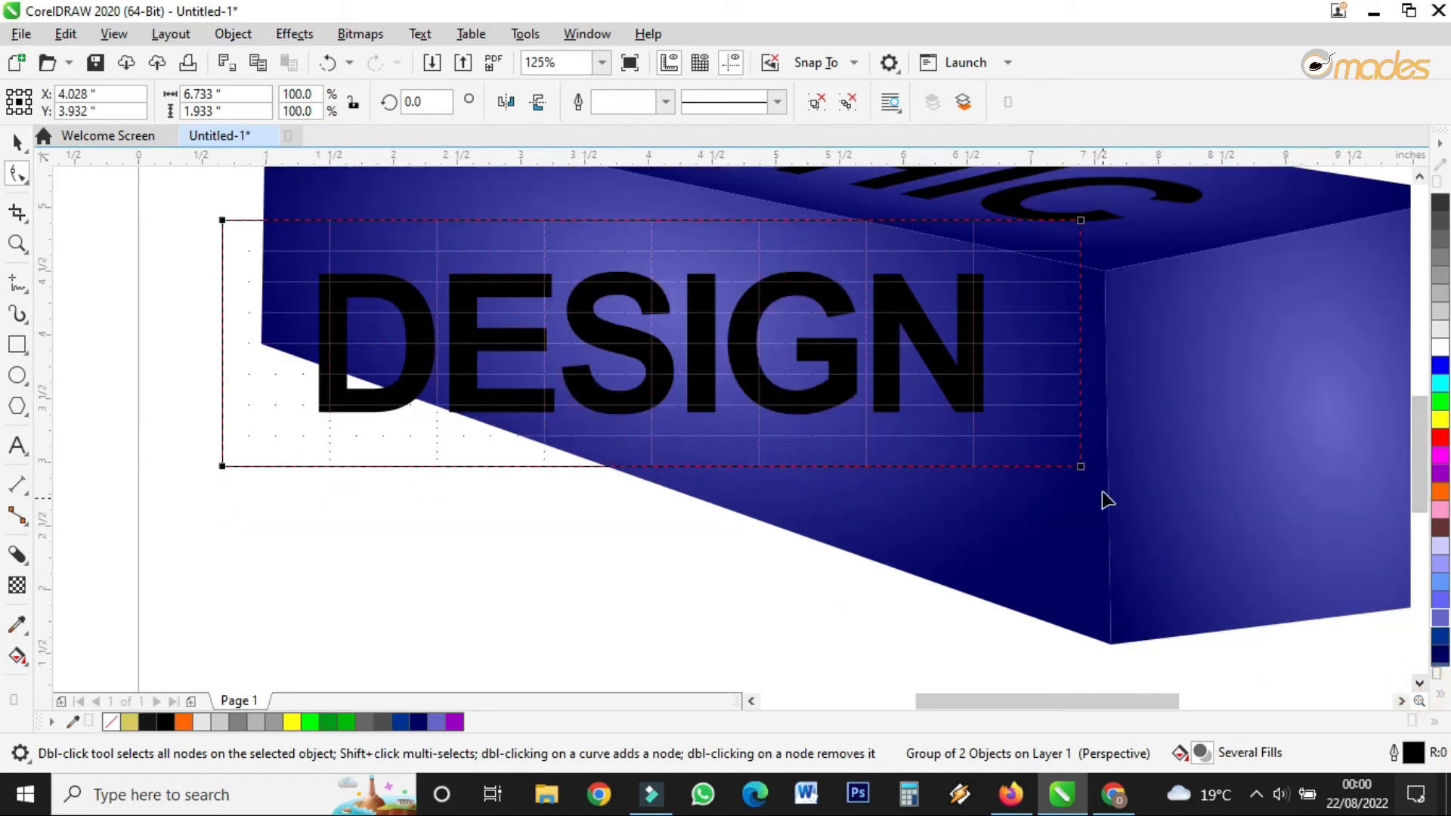
{"action": "left_click_drag", "start_coordinate": [1080, 467], "coordinate": [1110, 643]}
{"action": "left_click_drag", "start_coordinate": [1083, 219], "coordinate": [1104, 270]}
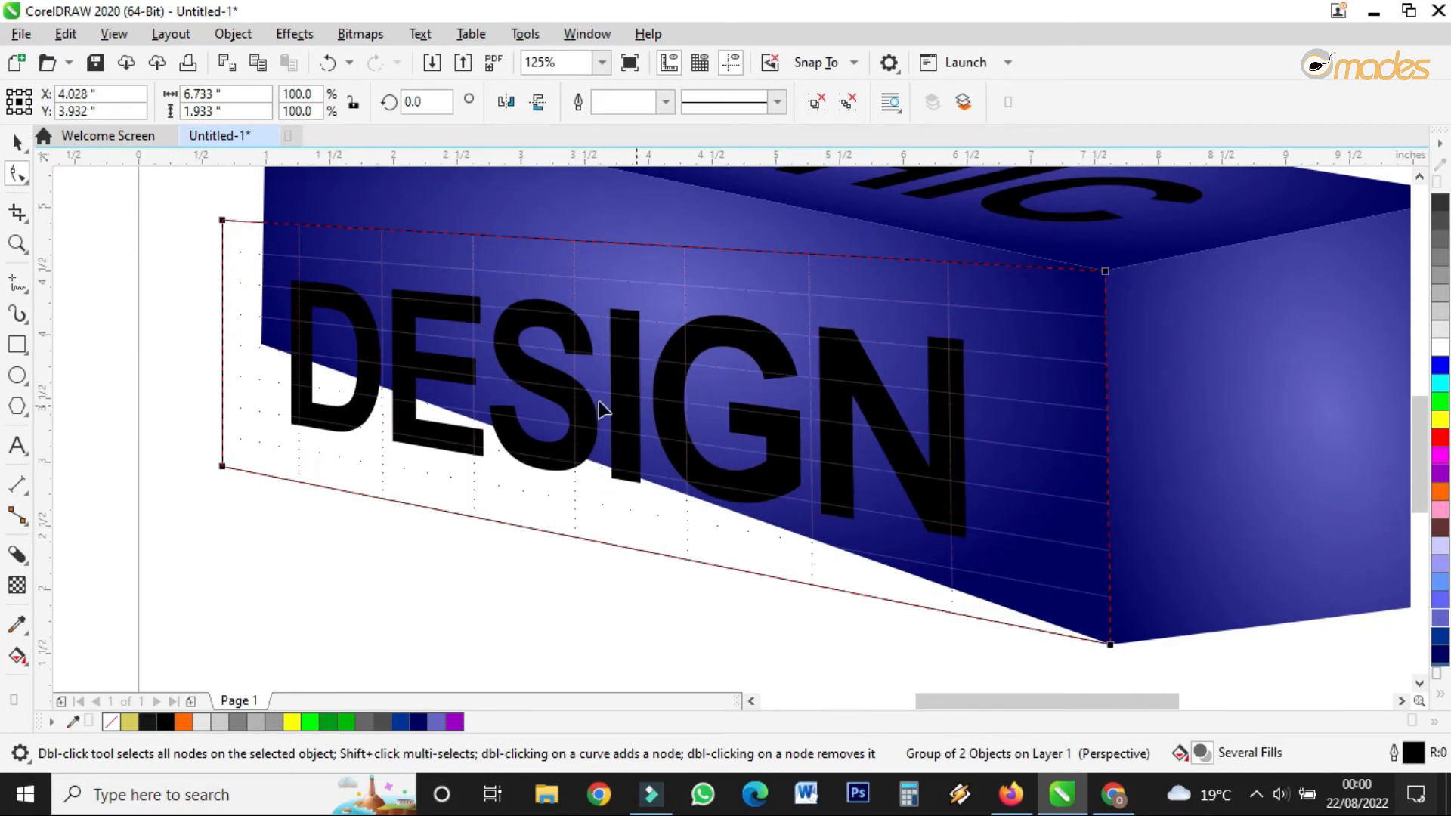
- Fit the two left perspective corners of the DESIGN group to the left edge of the box's long front face
{"action": "scroll", "coordinate": [962, 597], "scroll_direction": "down", "scroll_amount": 2}
{"action": "scroll", "coordinate": [632, 423], "scroll_direction": "up", "scroll_amount": 2}
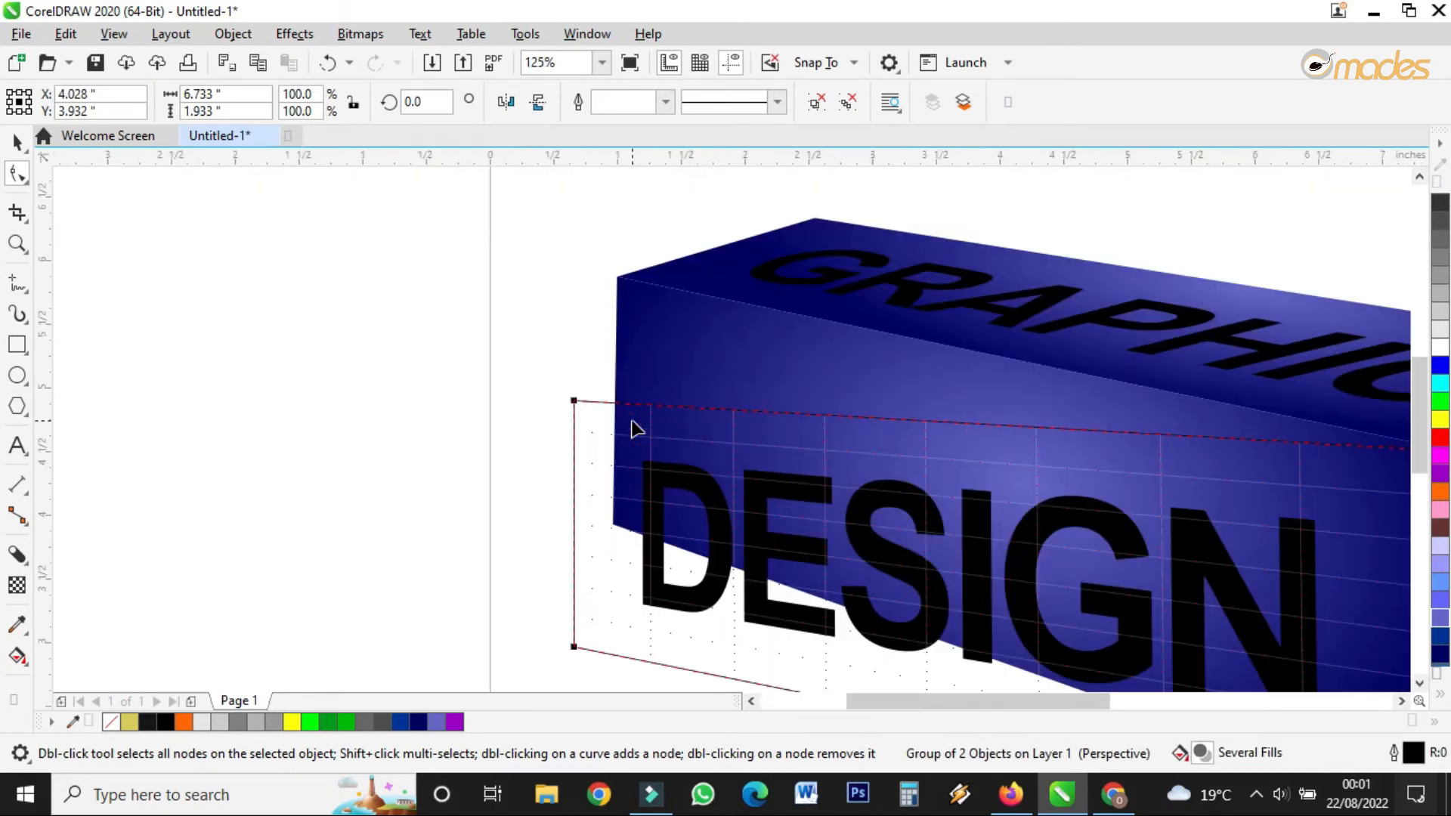
{"action": "left_click_drag", "start_coordinate": [575, 404], "coordinate": [619, 281]}
{"action": "left_click_drag", "start_coordinate": [574, 650], "coordinate": [613, 523]}
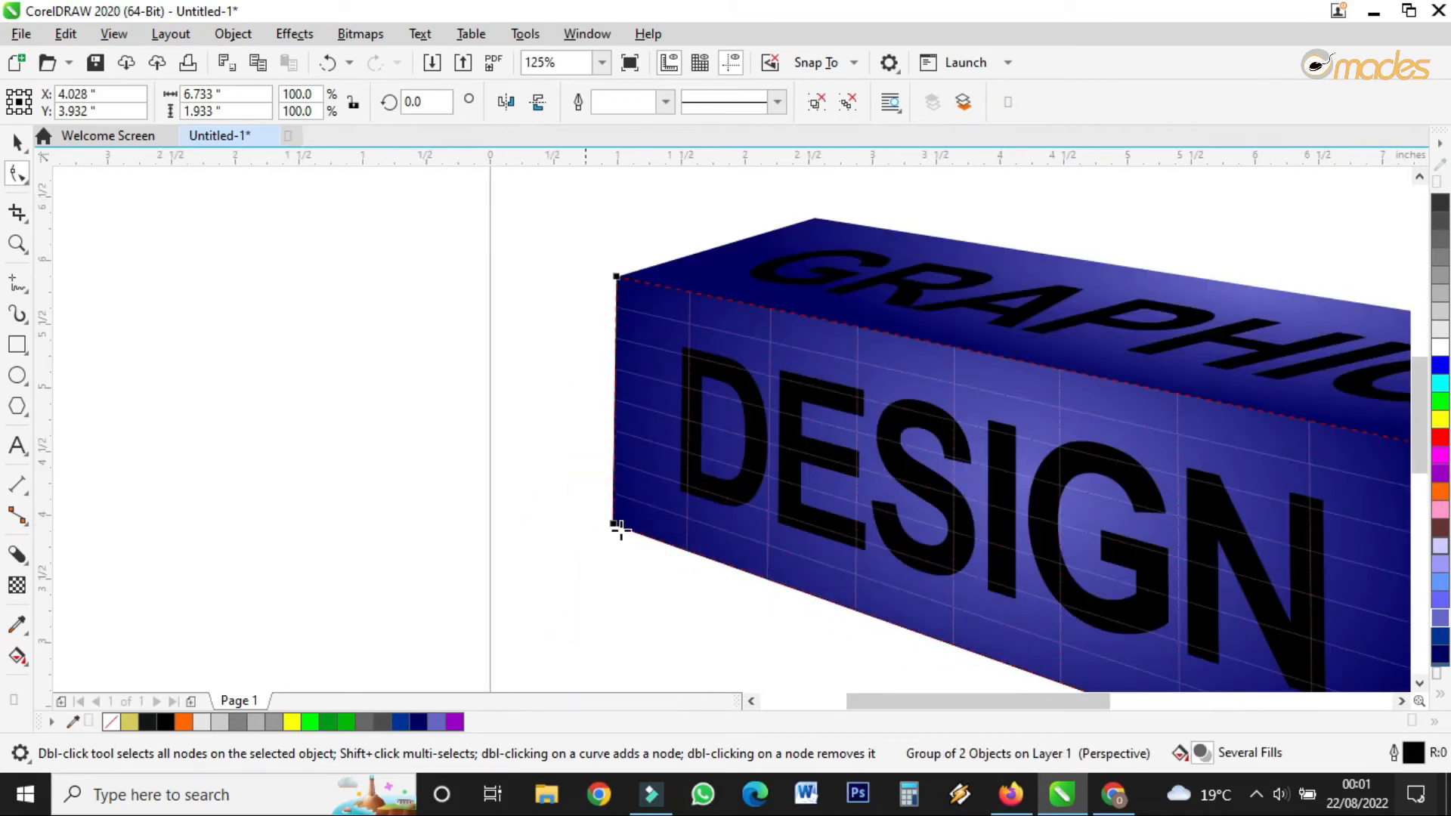
{"action": "scroll", "coordinate": [465, 412], "scroll_direction": "down", "scroll_amount": 2}
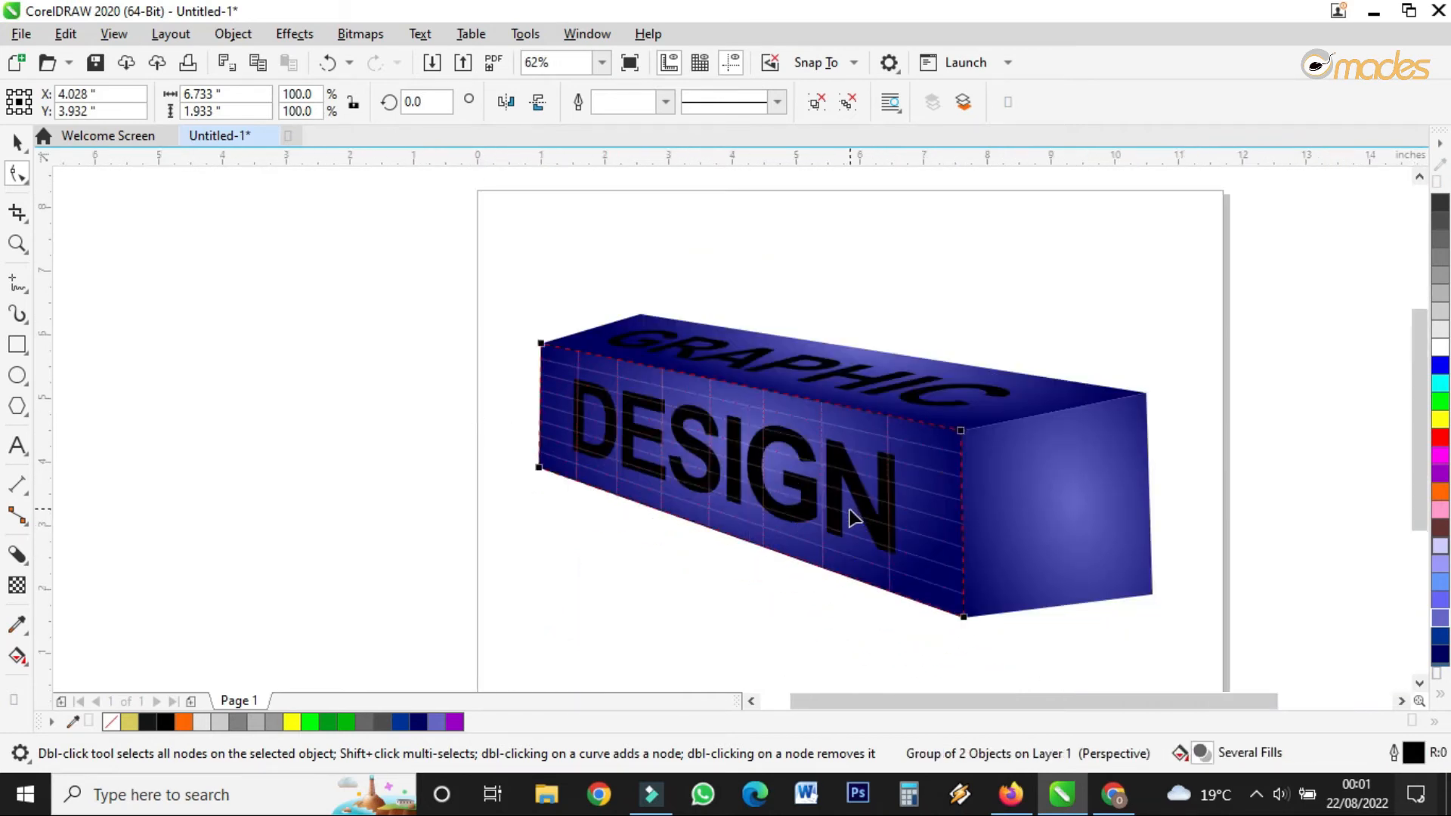
- Ungroup the DESIGN text from its enclosing rectangle and delete the rectangle
{"action": "left_click", "coordinate": [16, 141]}
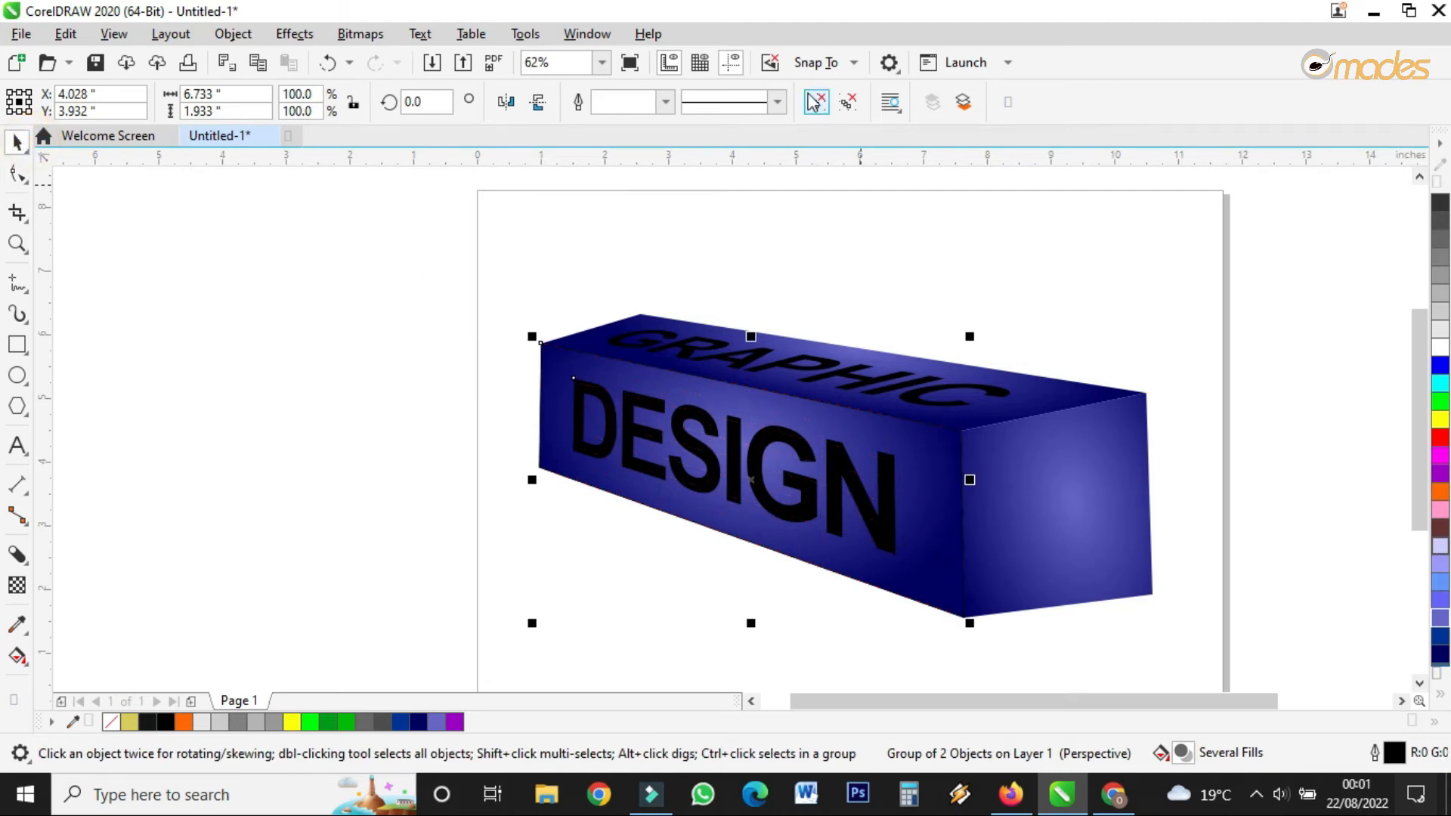
{"action": "left_click", "coordinate": [1022, 229]}
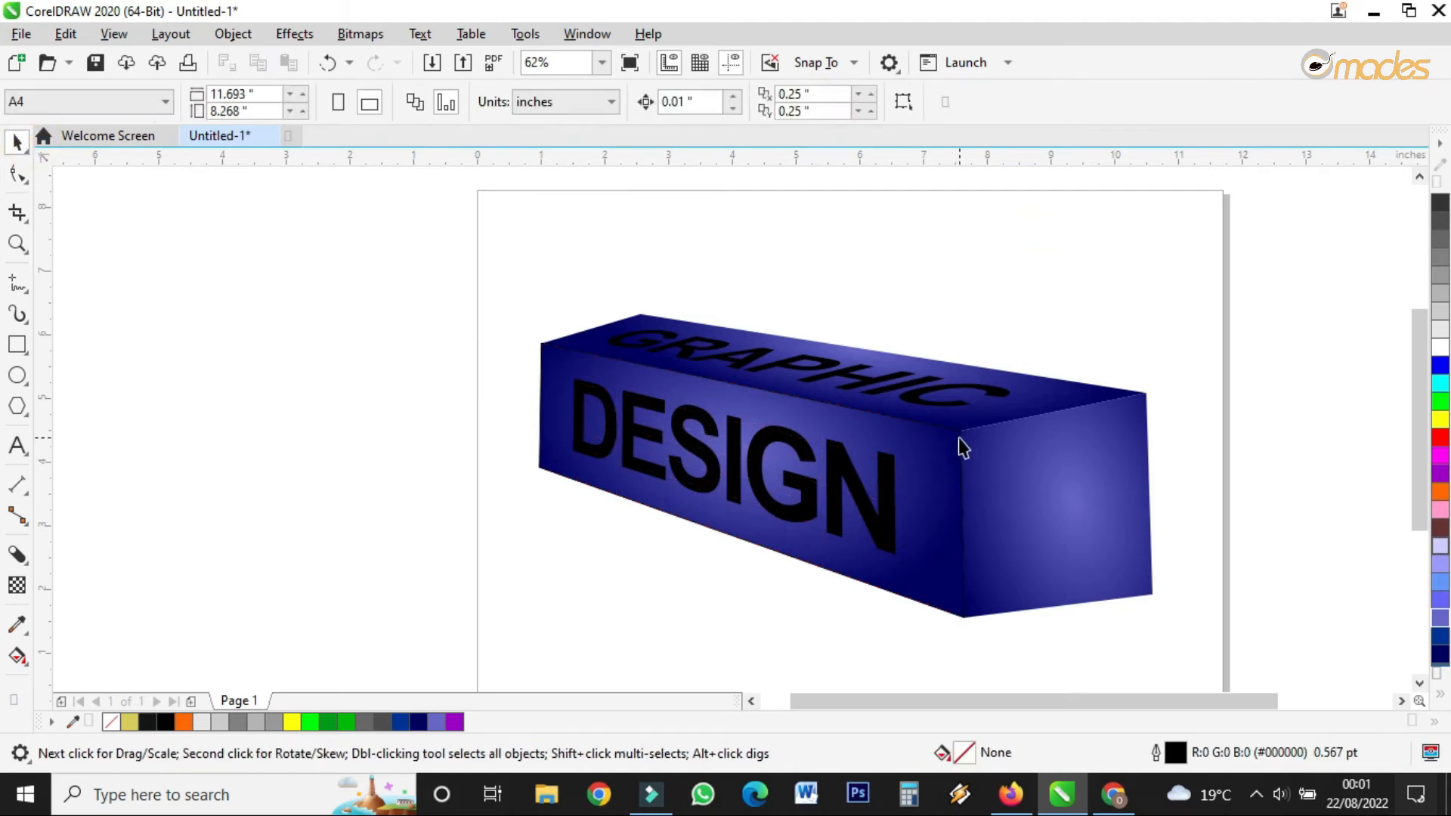
{"action": "left_click", "coordinate": [957, 435]}
{"action": "left_click_drag", "start_coordinate": [955, 431], "coordinate": [492, 376]}
{"action": "key", "text": "Delete"}
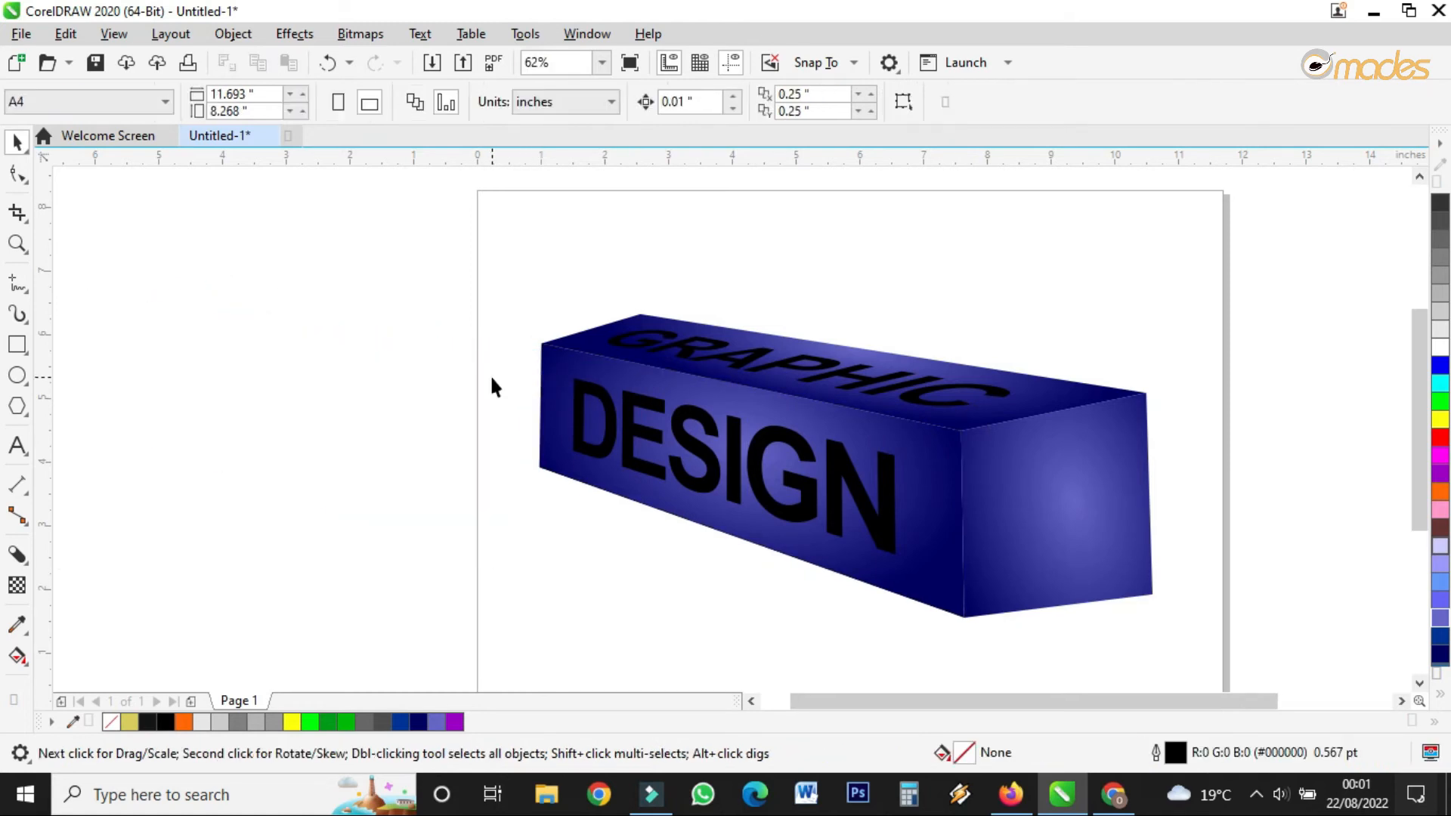
- Draw a circle about 2.19 inches across beside the box and add a concentric copy inside it
{"action": "scroll", "coordinate": [492, 377], "scroll_direction": "down", "scroll_amount": 1}
{"action": "scroll", "coordinate": [764, 465], "scroll_direction": "up", "scroll_amount": 2}
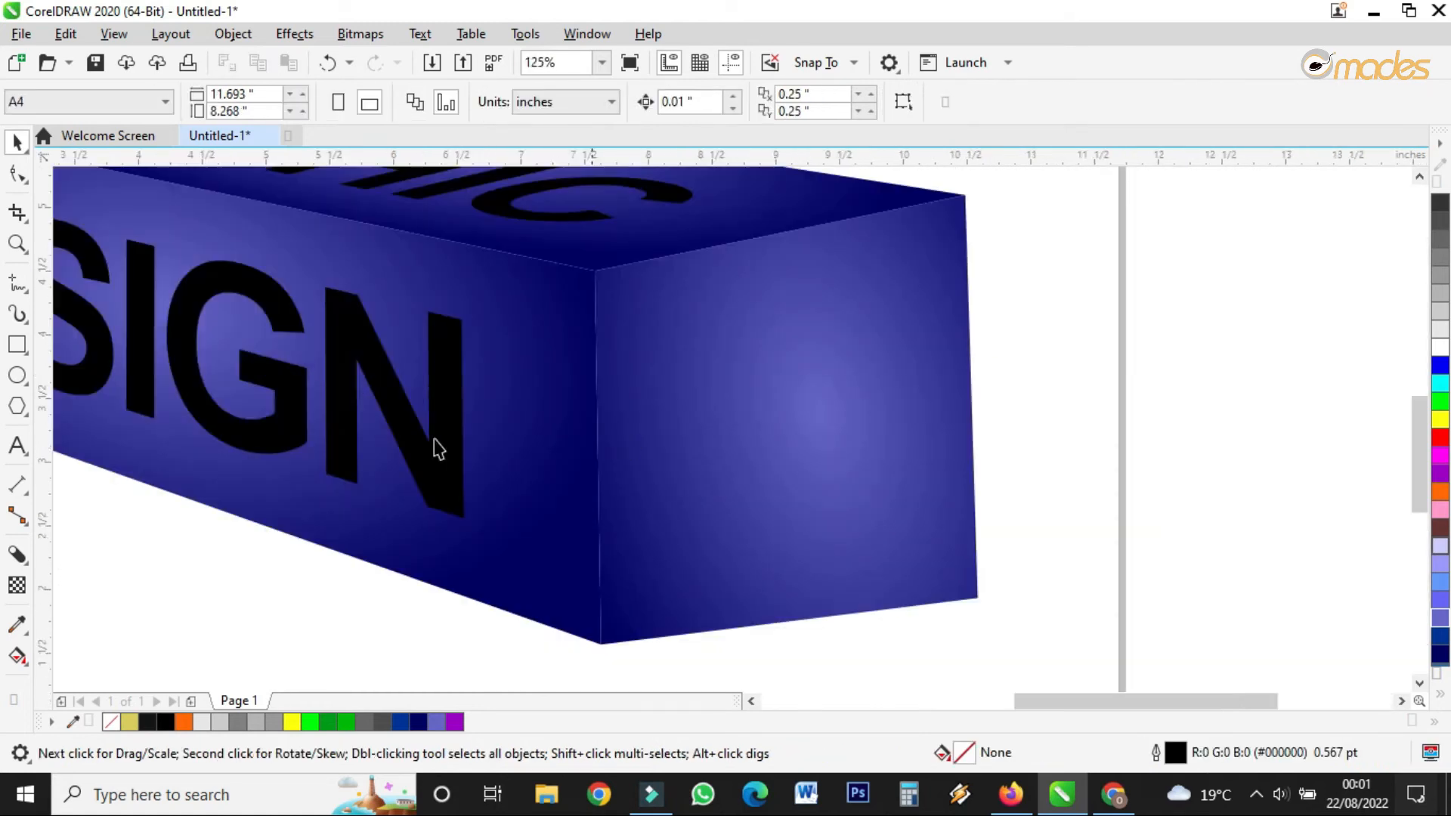
{"action": "left_click", "coordinate": [16, 375]}
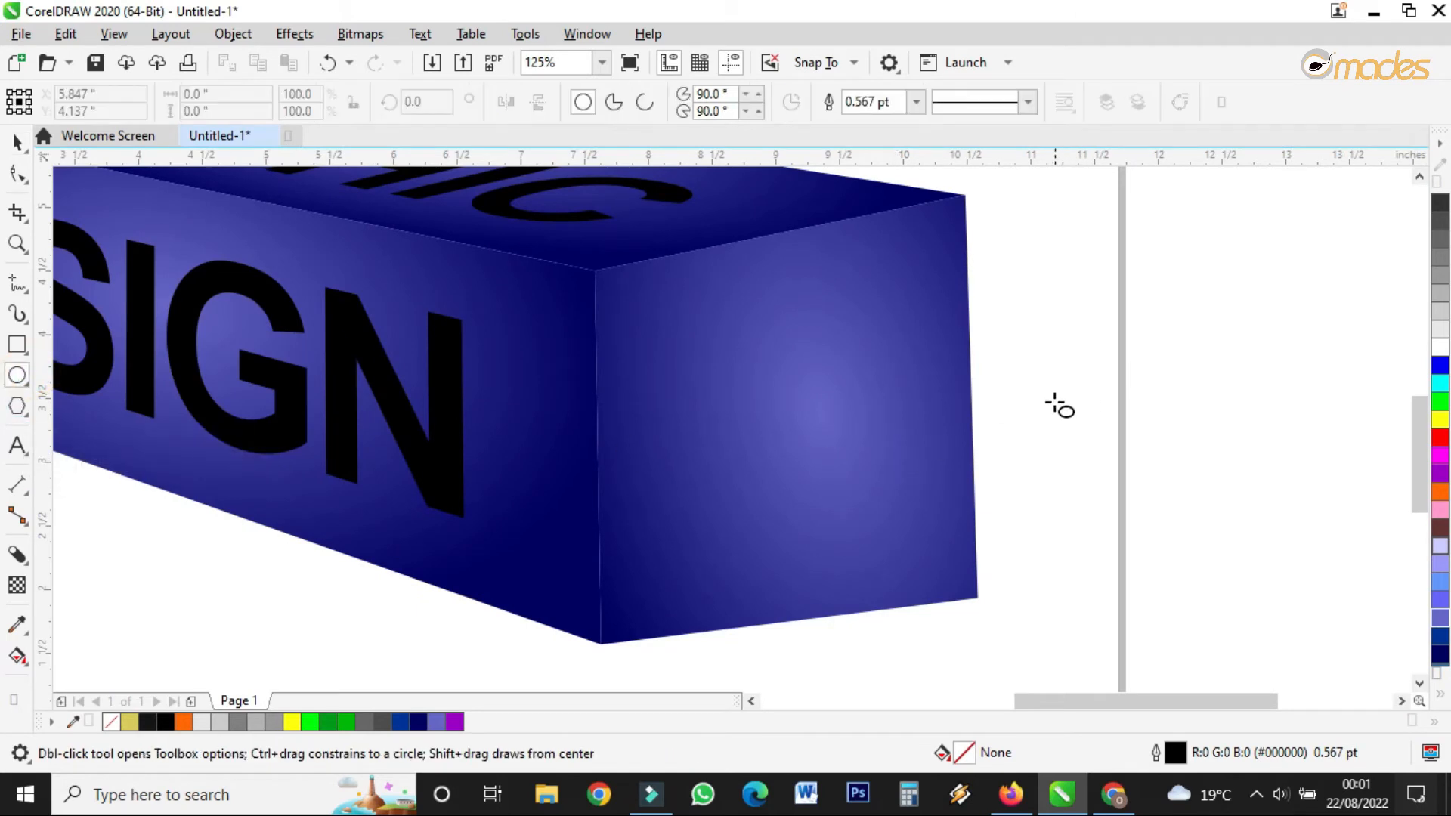
{"action": "left_click_drag", "start_coordinate": [1022, 318], "coordinate": [1196, 598]}
{"action": "left_click", "coordinate": [17, 141]}
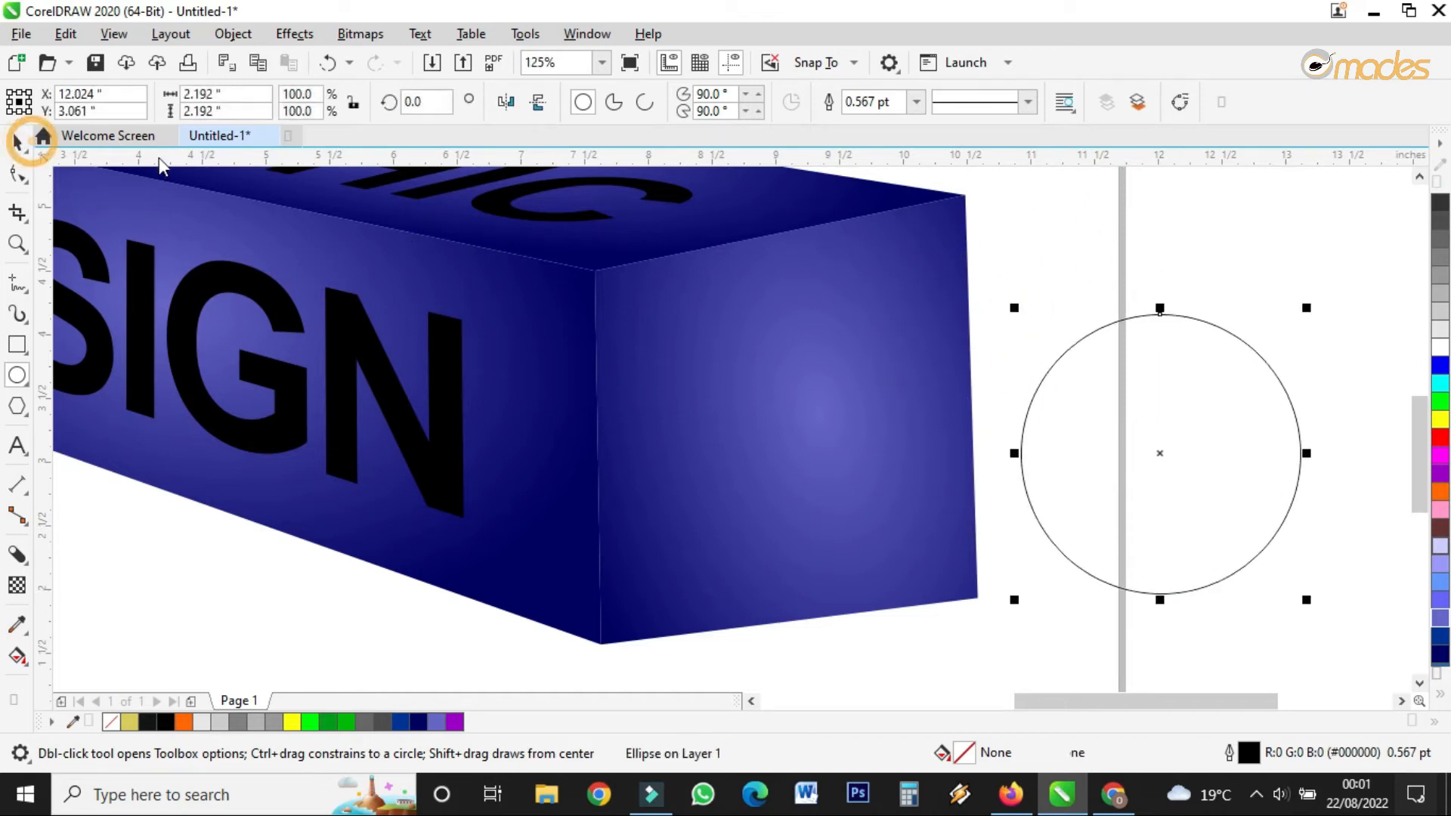
{"action": "left_click_drag", "start_coordinate": [1307, 310], "coordinate": [1273, 363]}
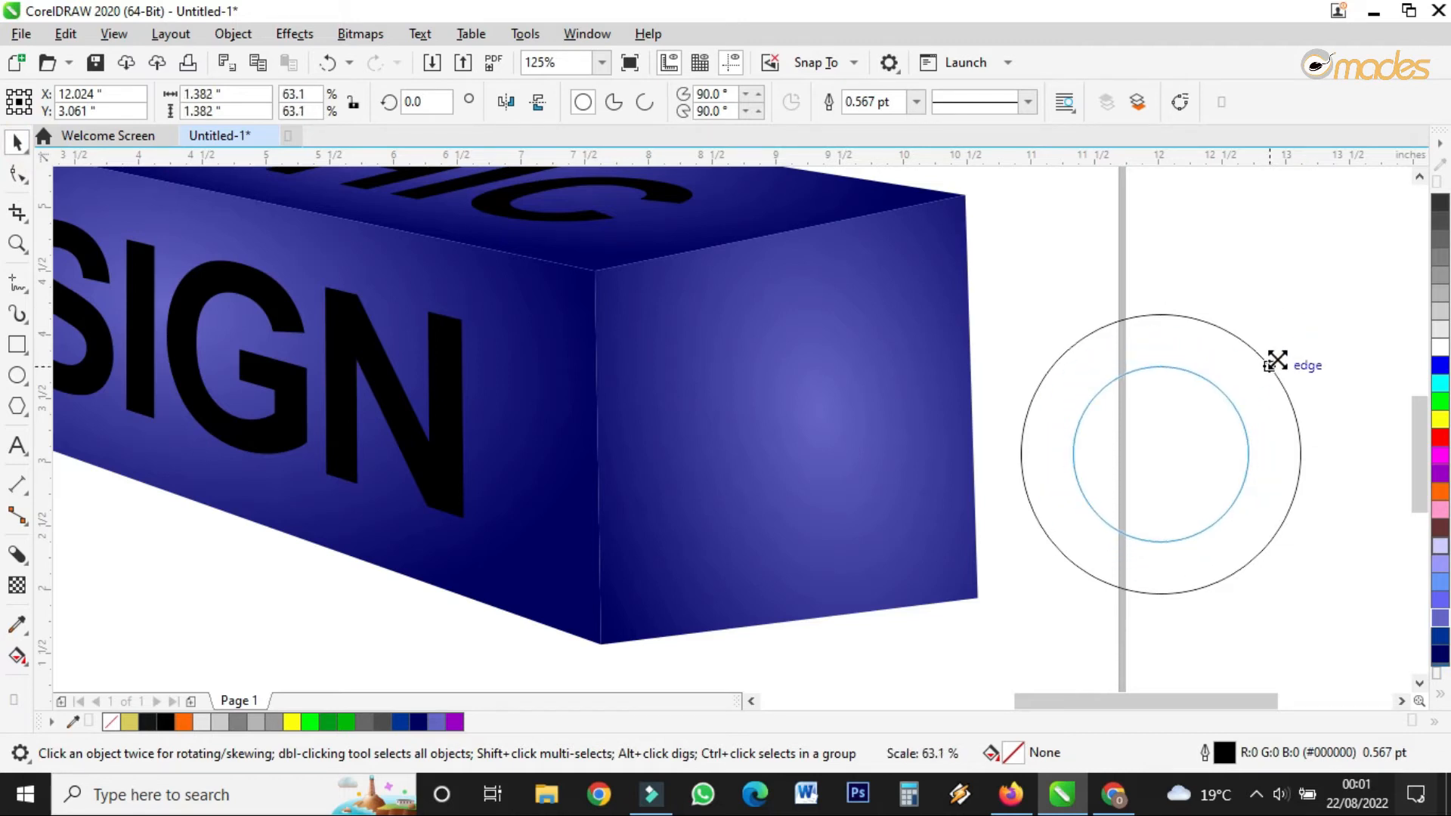
- Enlarge the outer circle to about 2.48 inches and draw a vertical line about 2.95 inches long through both circles, right of centre
{"action": "left_click_drag", "start_coordinate": [1276, 360], "coordinate": [1318, 291]}
{"action": "scroll", "coordinate": [832, 352], "scroll_direction": "down", "scroll_amount": 3}
{"action": "scroll", "coordinate": [990, 394], "scroll_direction": "up", "scroll_amount": 3}
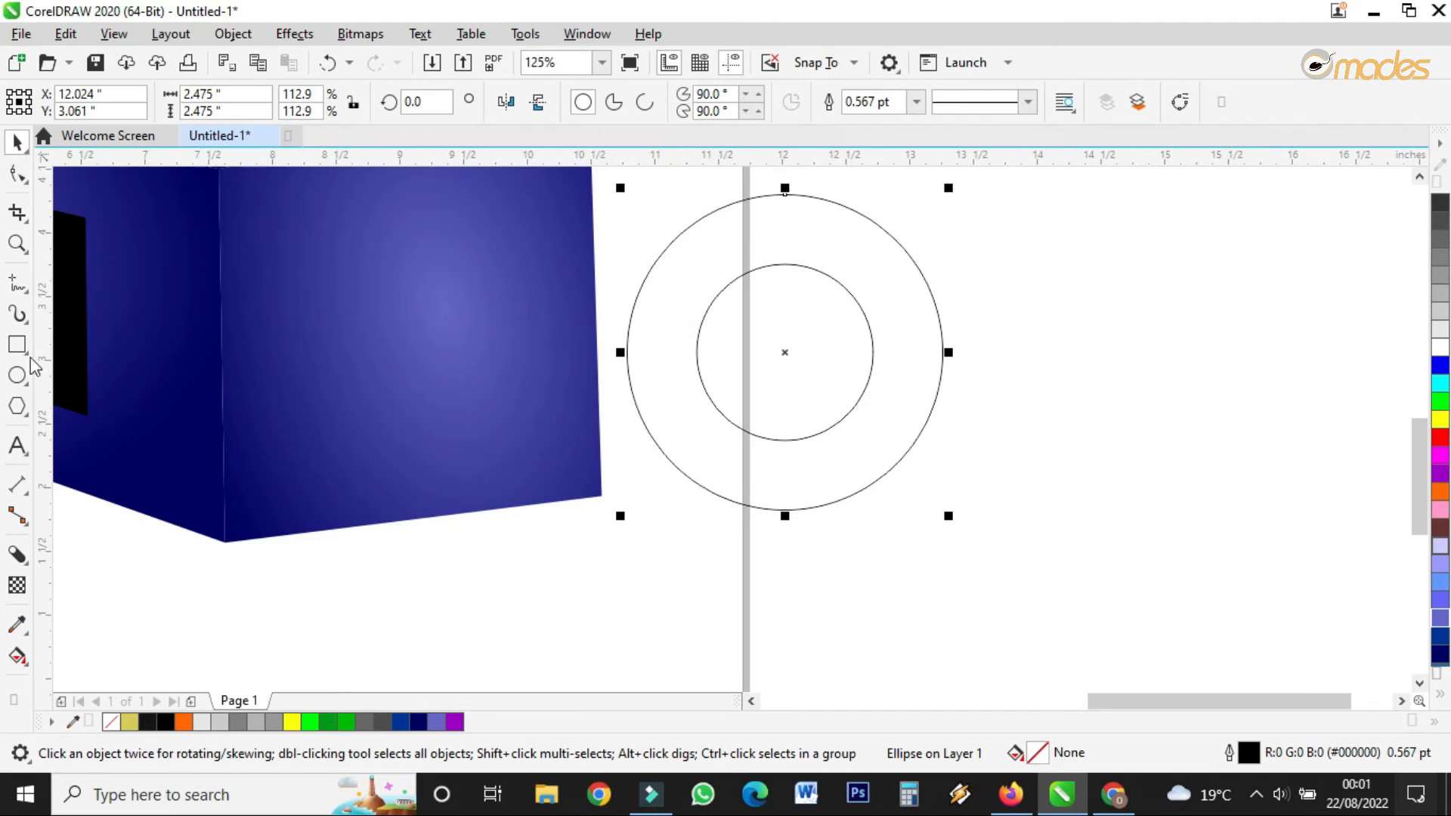
{"action": "left_click", "coordinate": [18, 314]}
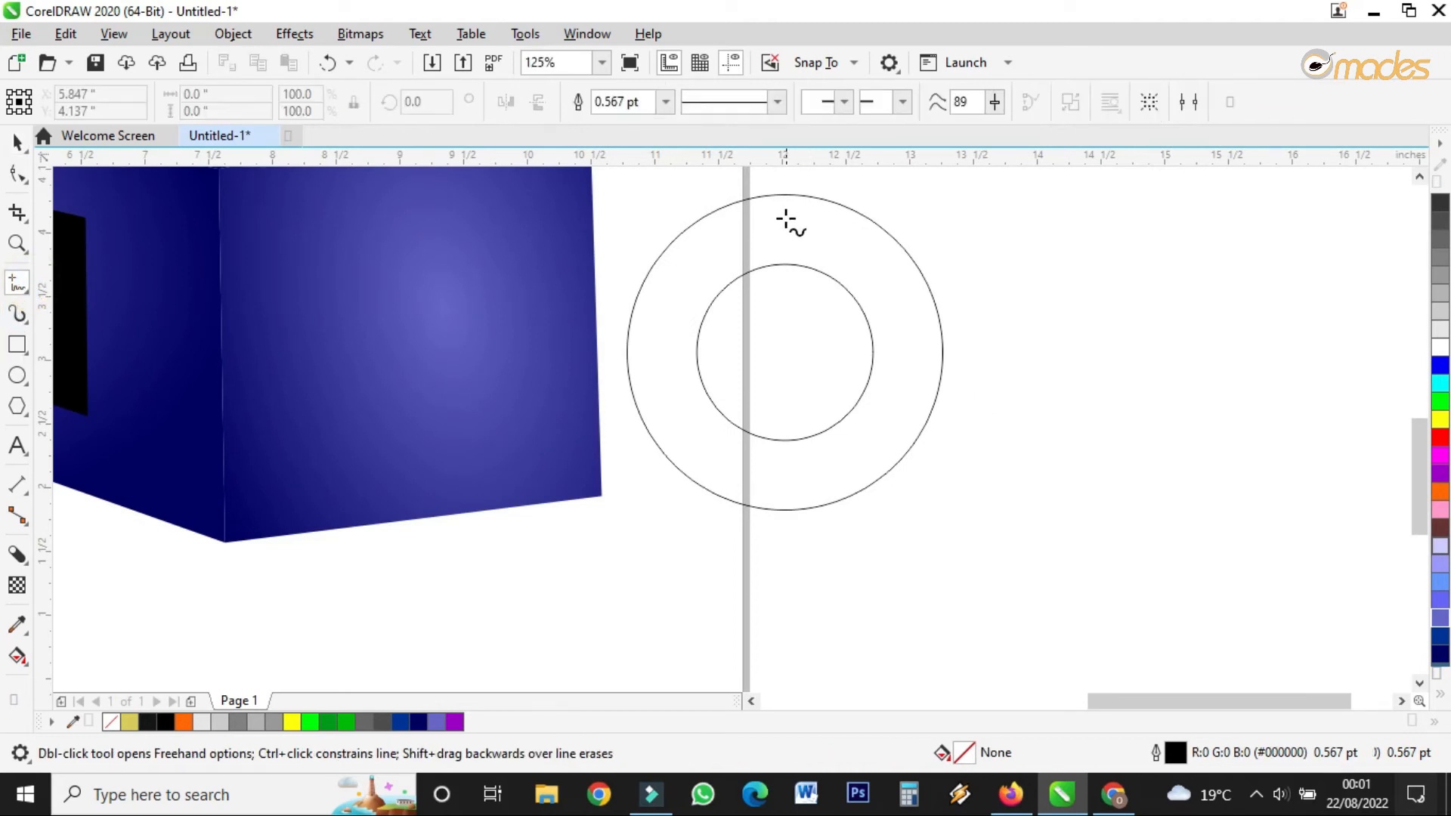
{"action": "left_click", "coordinate": [809, 185]}
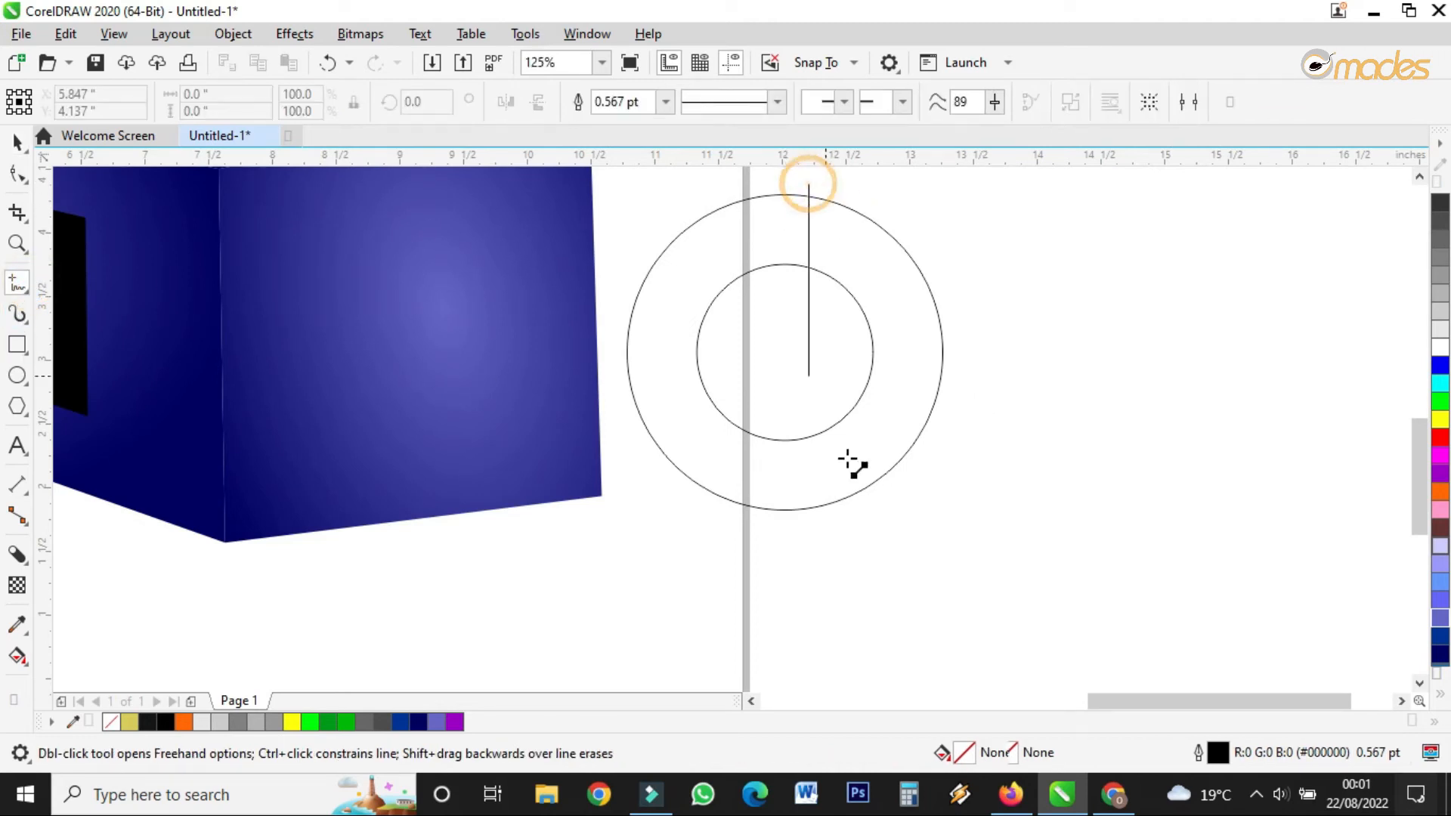
{"action": "left_click", "coordinate": [813, 559]}
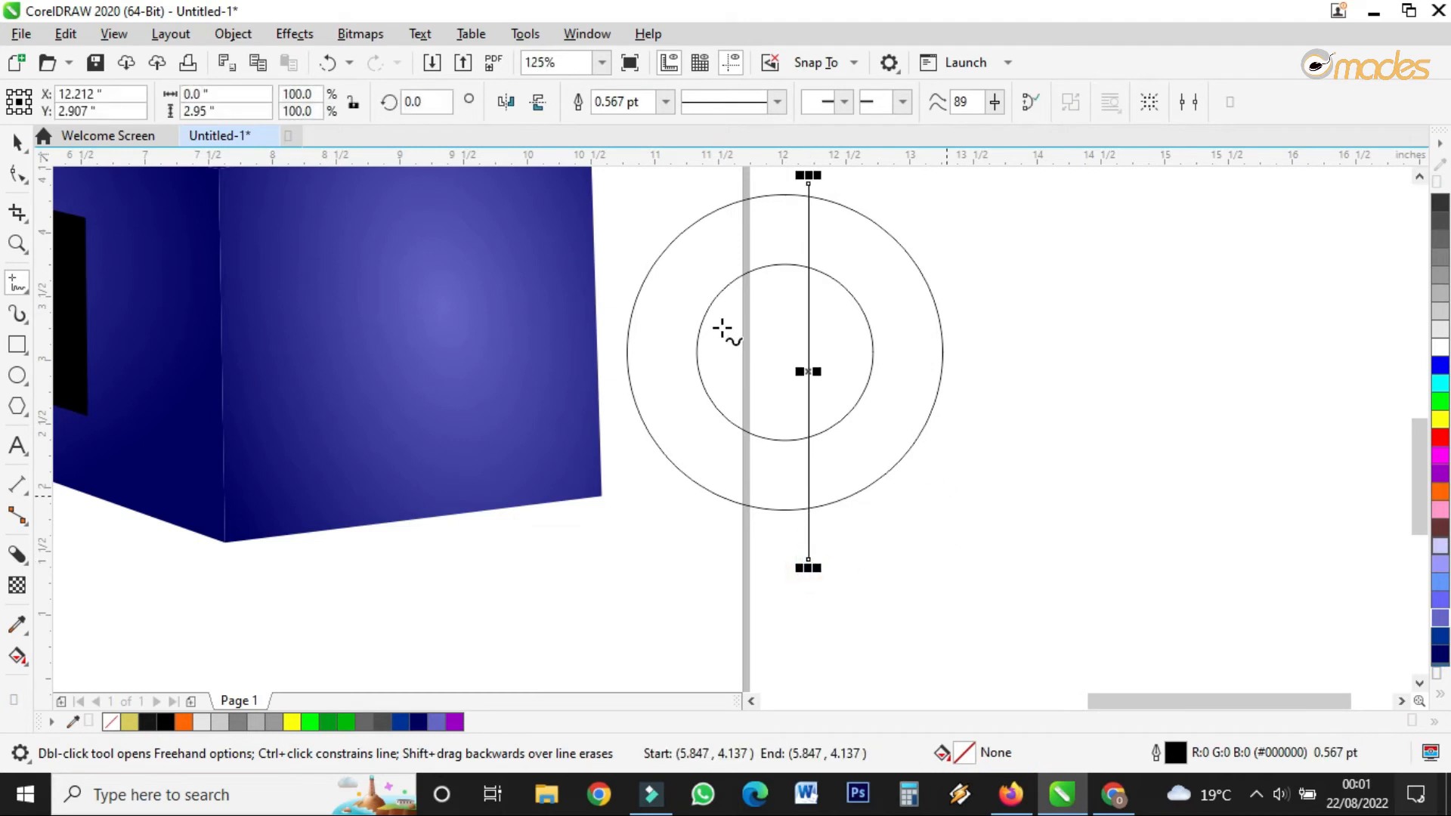
{"action": "left_click", "coordinate": [17, 142]}
- Smart Fill the ring area left of the line in yellow and move the resulting C shape clear of the circles
{"action": "left_click", "coordinate": [25, 667]}
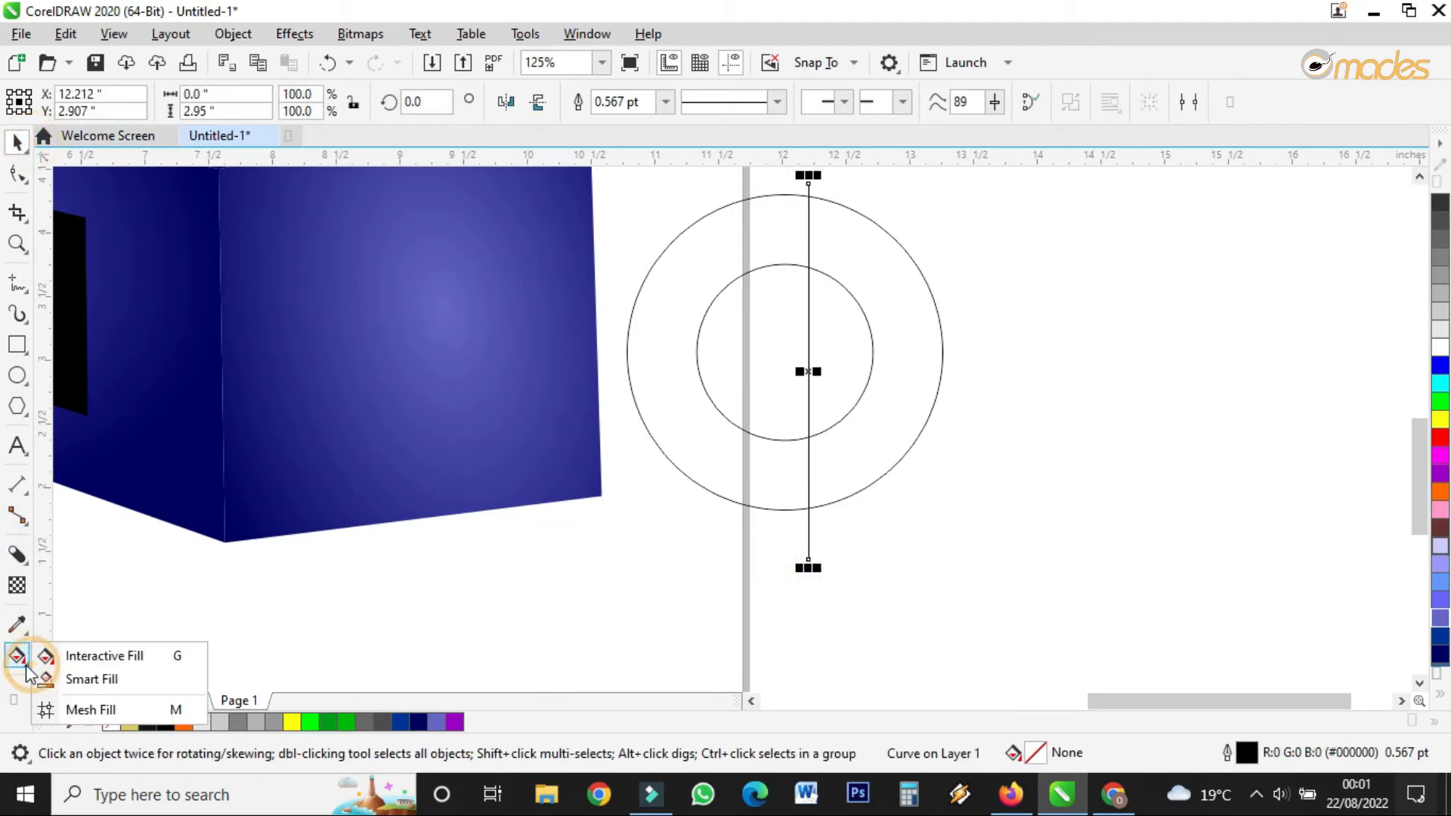
{"action": "left_click", "coordinate": [75, 677]}
{"action": "left_click", "coordinate": [684, 331]}
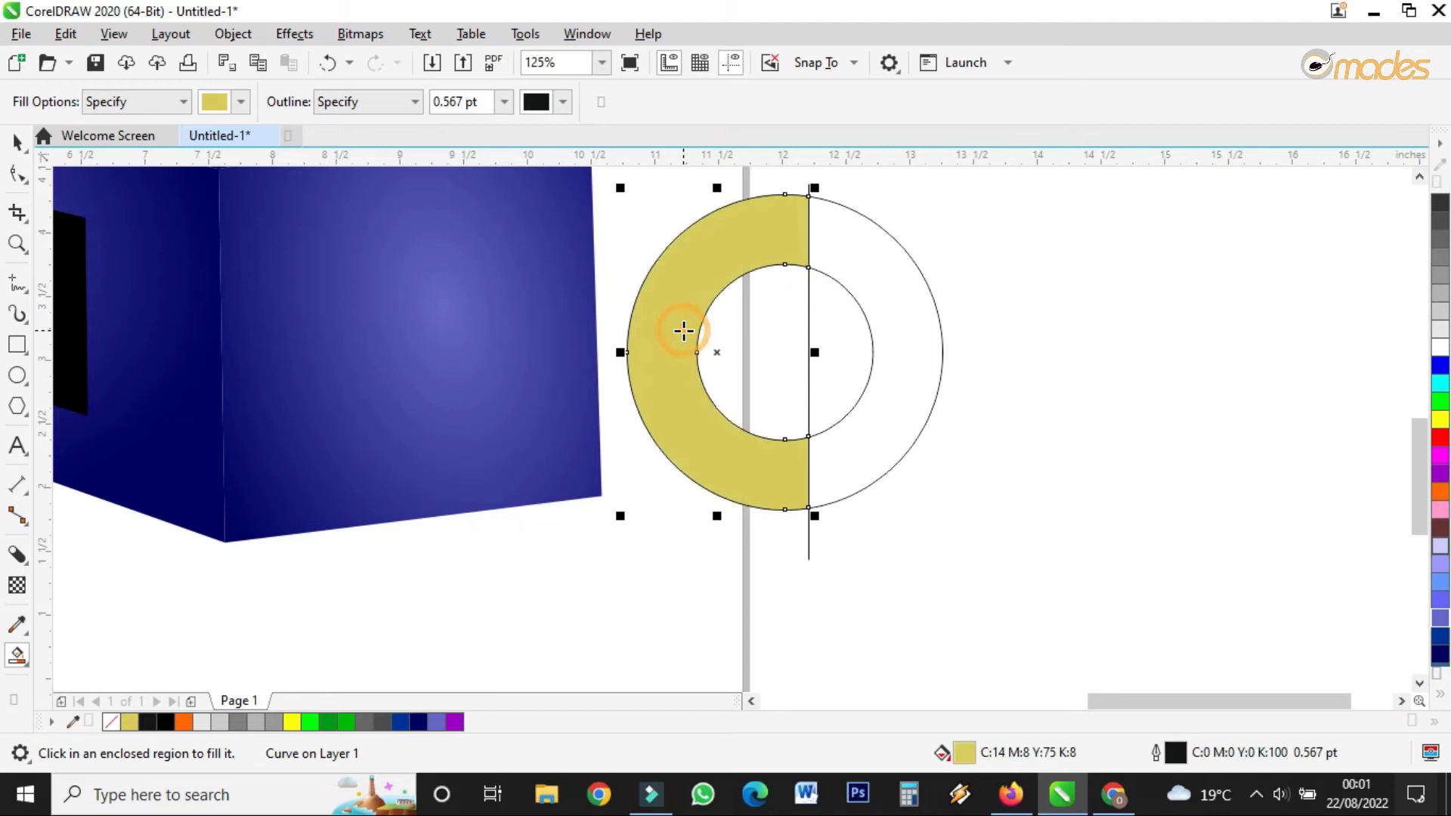
{"action": "left_click", "coordinate": [19, 142]}
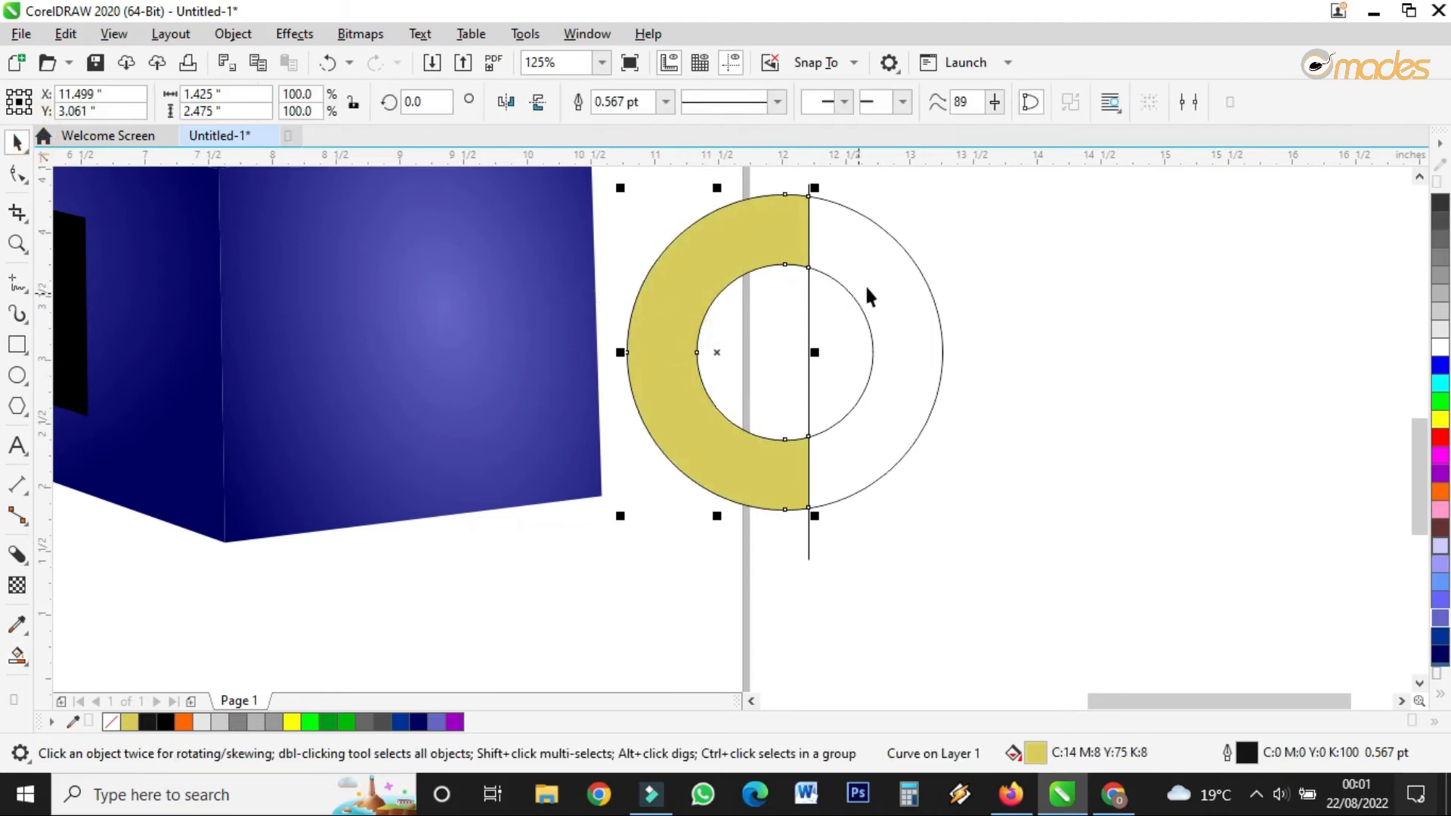
{"action": "key", "text": "Delete"}
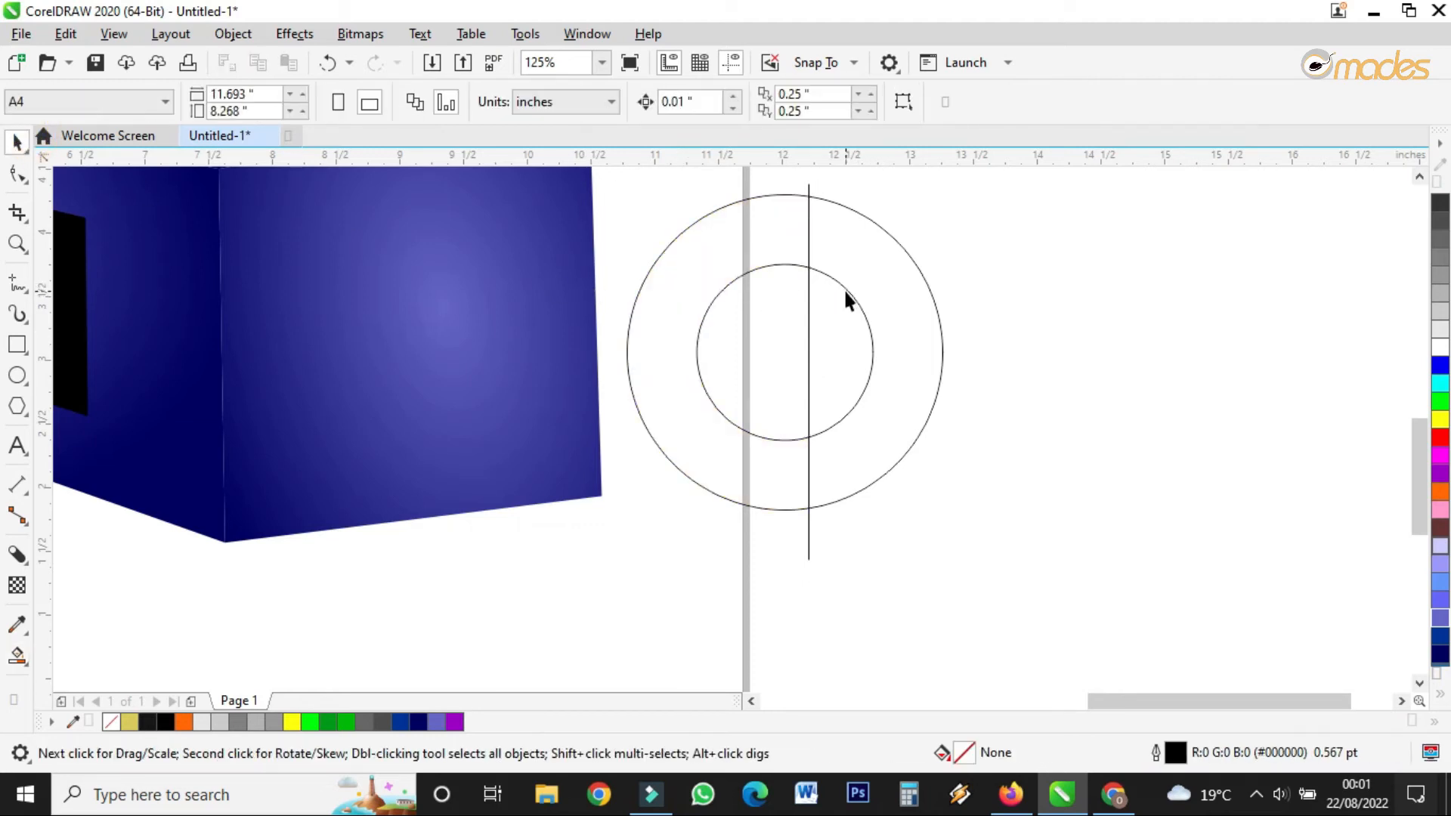
{"action": "key", "text": "ctrl+z"}
{"action": "left_click_drag", "start_coordinate": [690, 321], "coordinate": [1013, 344]}
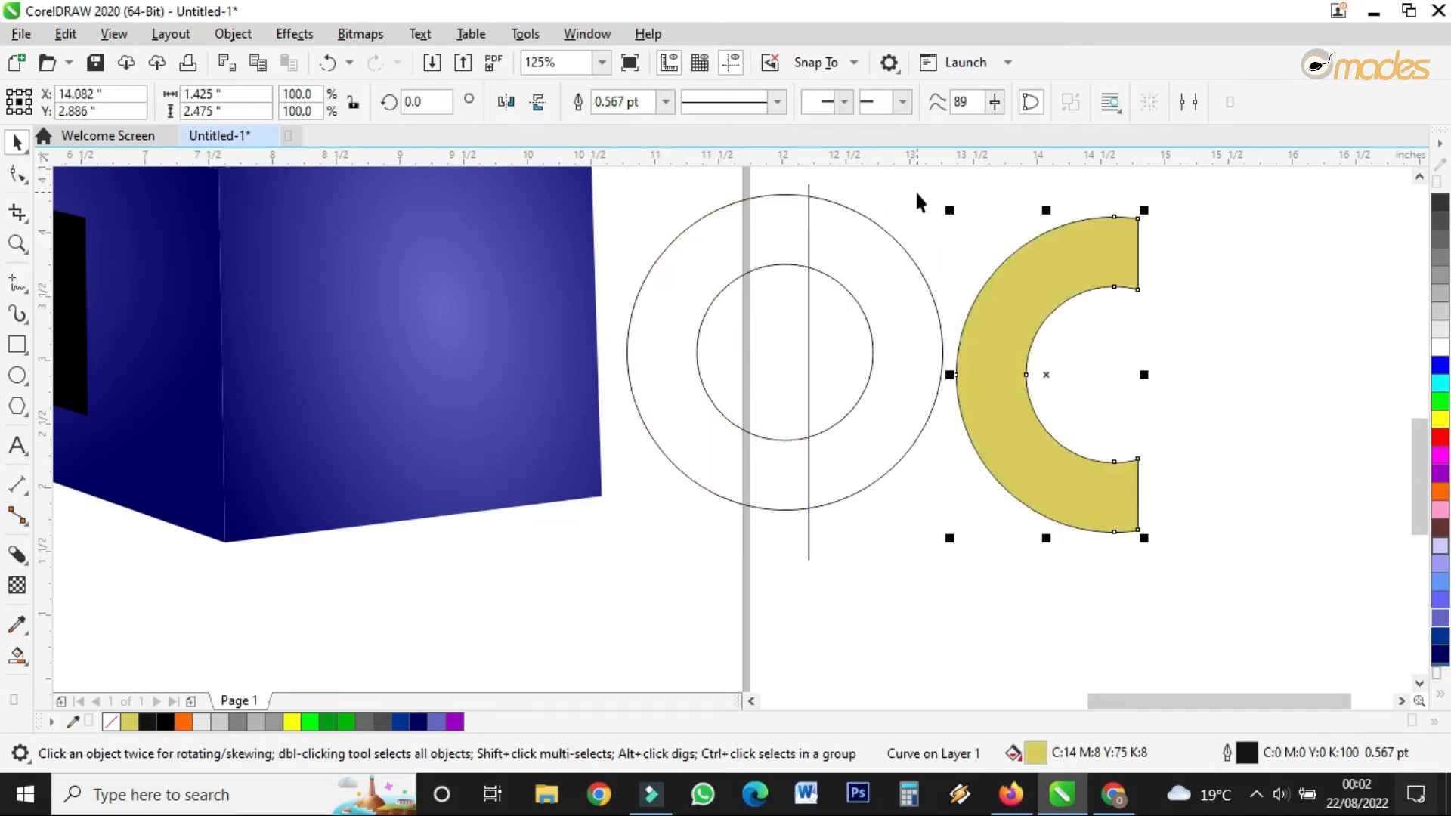
- Delete both circles and the vertical line, and move the yellow C shape closer to the box
{"action": "left_click", "coordinate": [851, 209]}
{"action": "left_click", "coordinate": [851, 209]}
{"action": "key", "text": "Delete"}
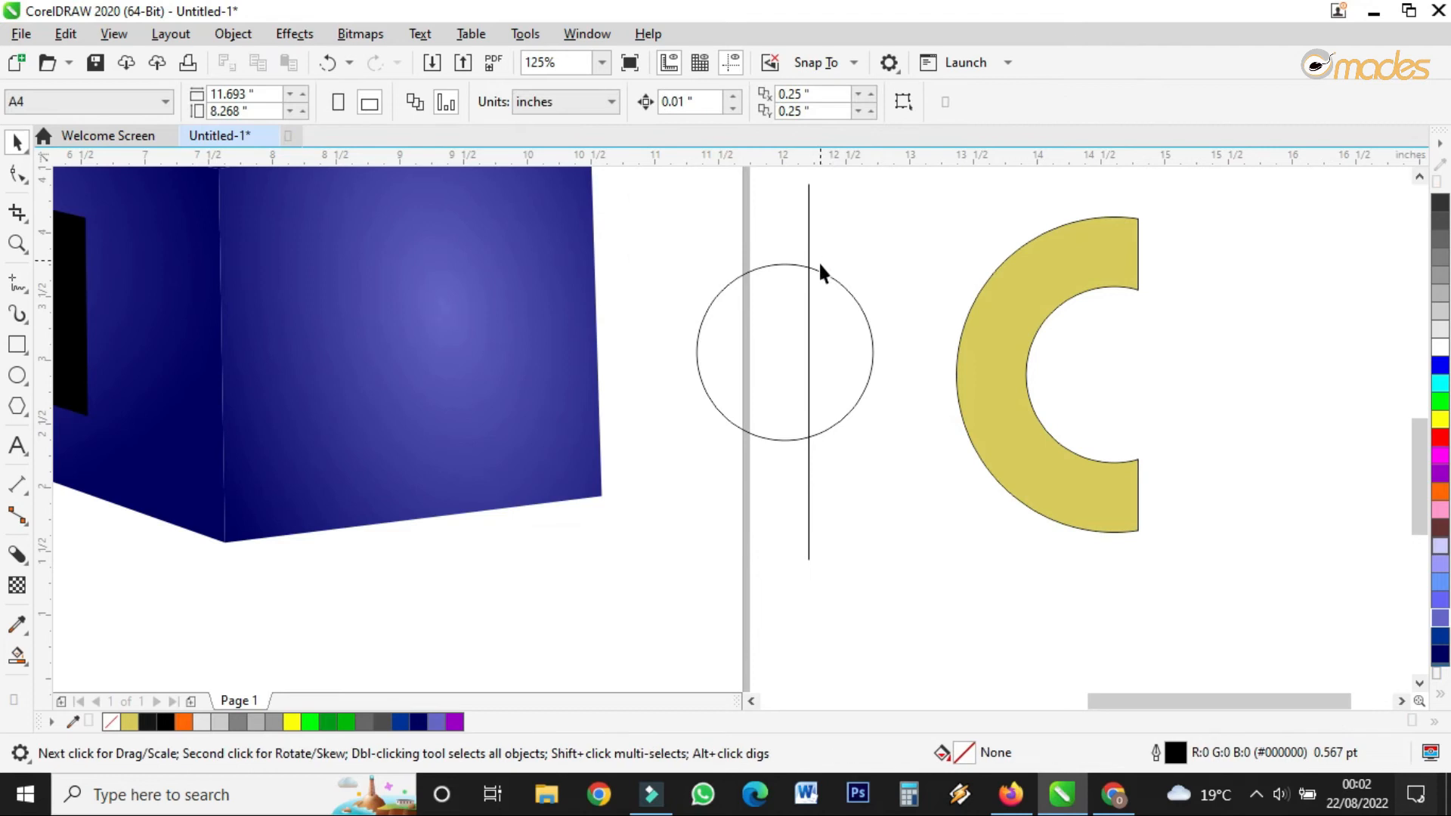
{"action": "left_click", "coordinate": [825, 273]}
{"action": "key", "text": "Delete"}
{"action": "left_click", "coordinate": [807, 239]}
{"action": "key", "text": "Delete"}
{"action": "left_click_drag", "start_coordinate": [1010, 327], "coordinate": [864, 356]}
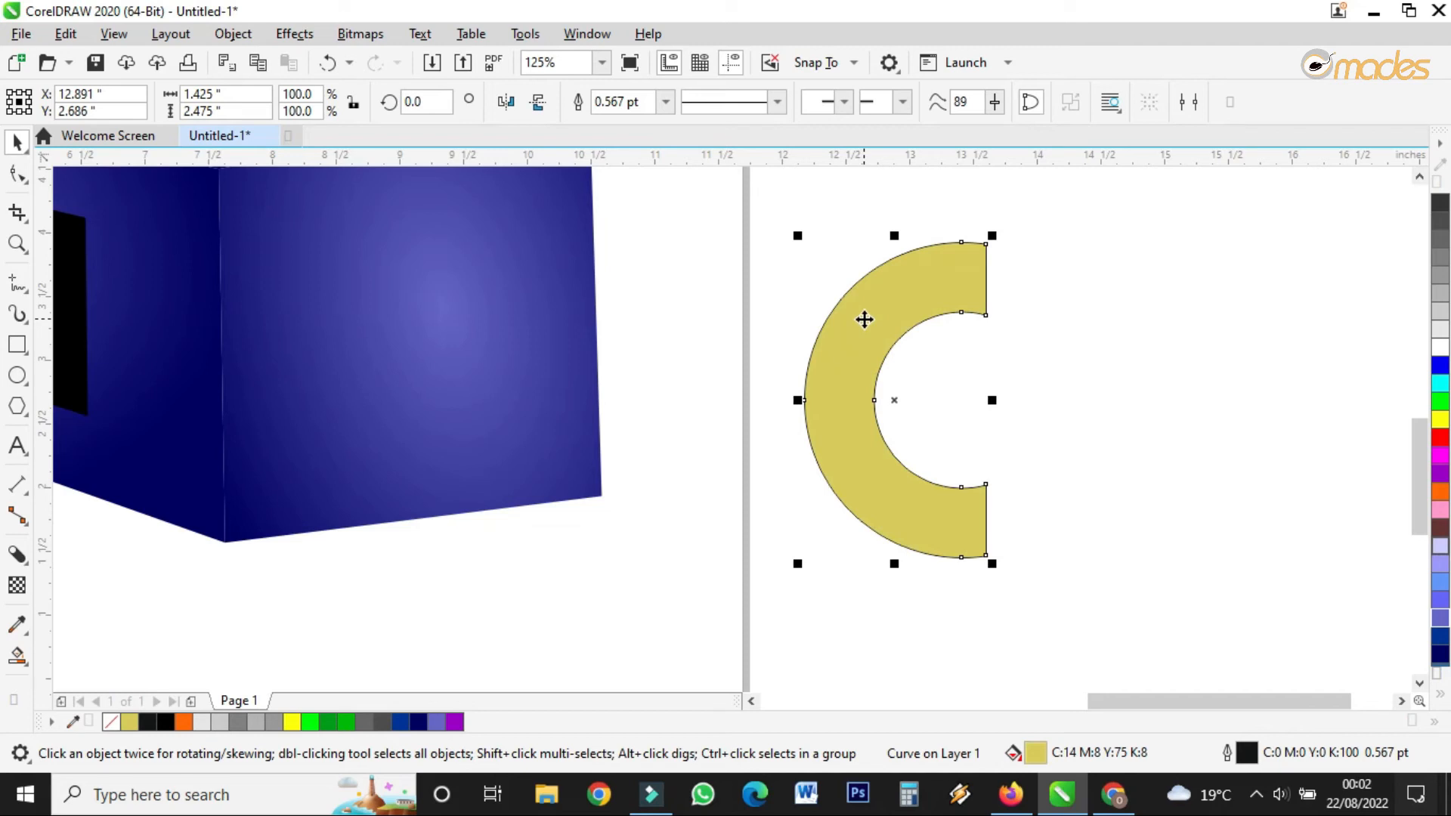
{"action": "left_click_drag", "start_coordinate": [844, 387], "coordinate": [836, 386]}
{"action": "left_click", "coordinate": [1055, 349]}
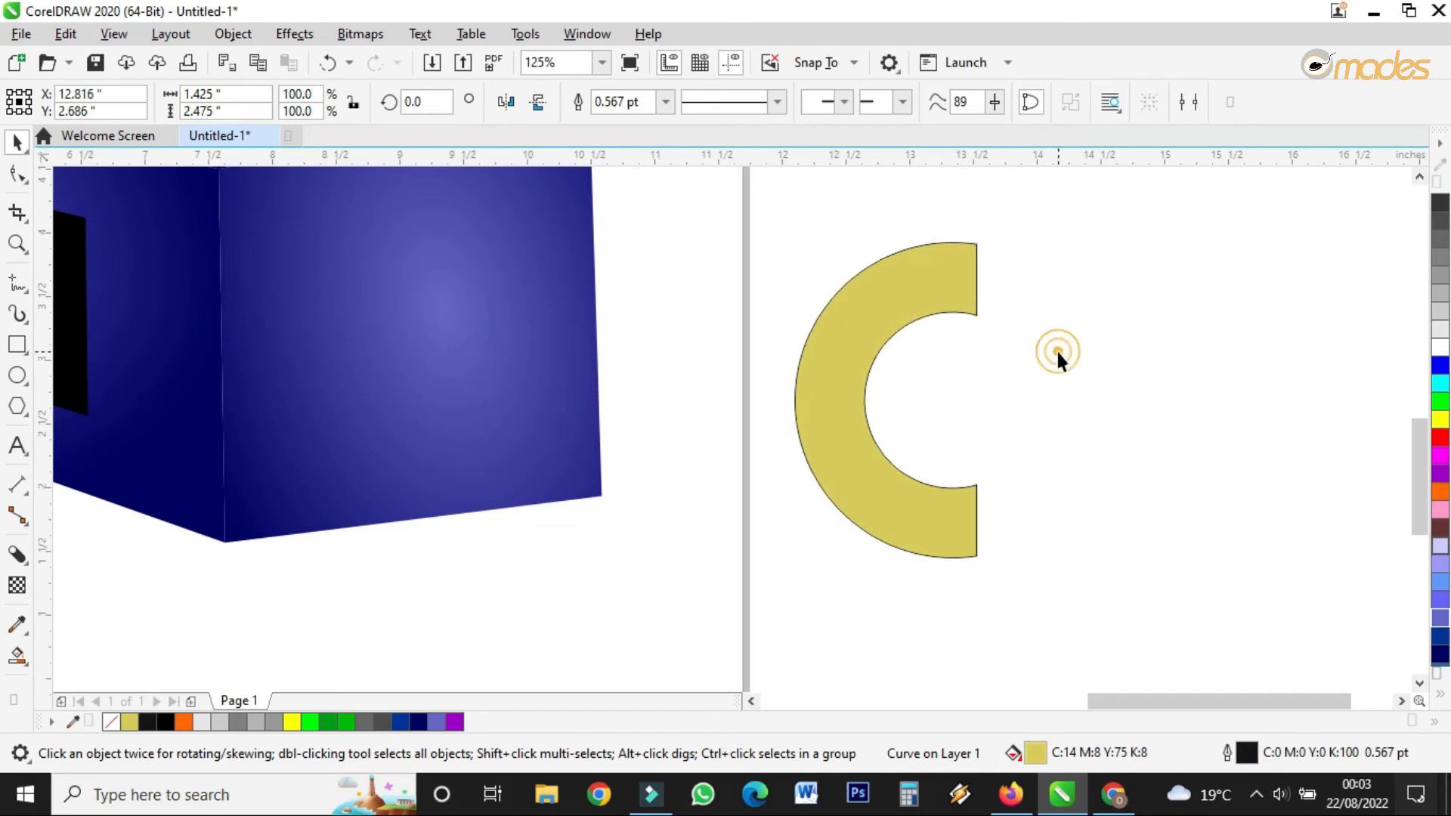
- Draw a circle about 1.29 inches across in the opening of the yellow C shape
{"action": "left_click", "coordinate": [17, 376]}
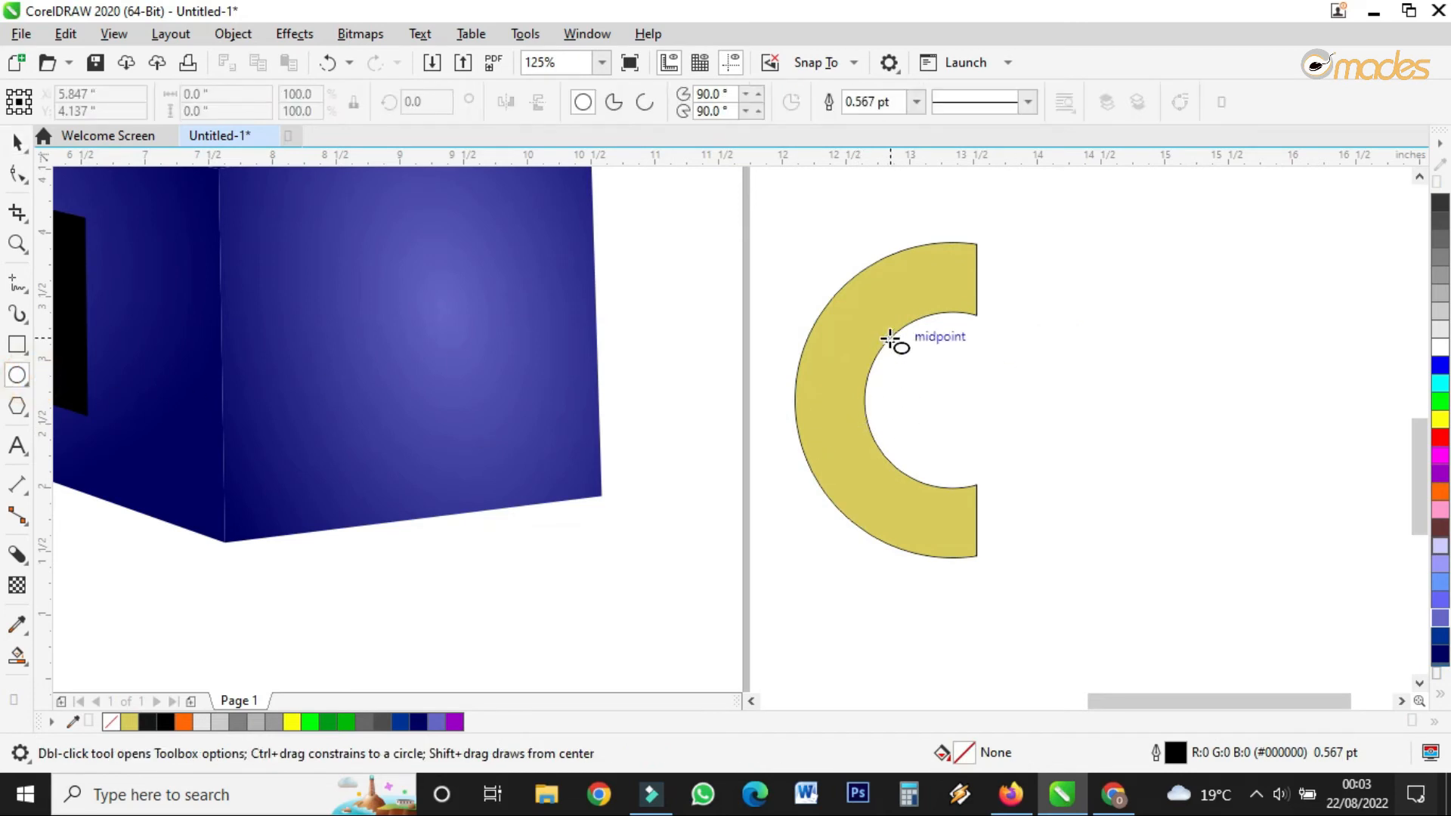
{"action": "left_click_drag", "start_coordinate": [891, 337], "coordinate": [1061, 509]}
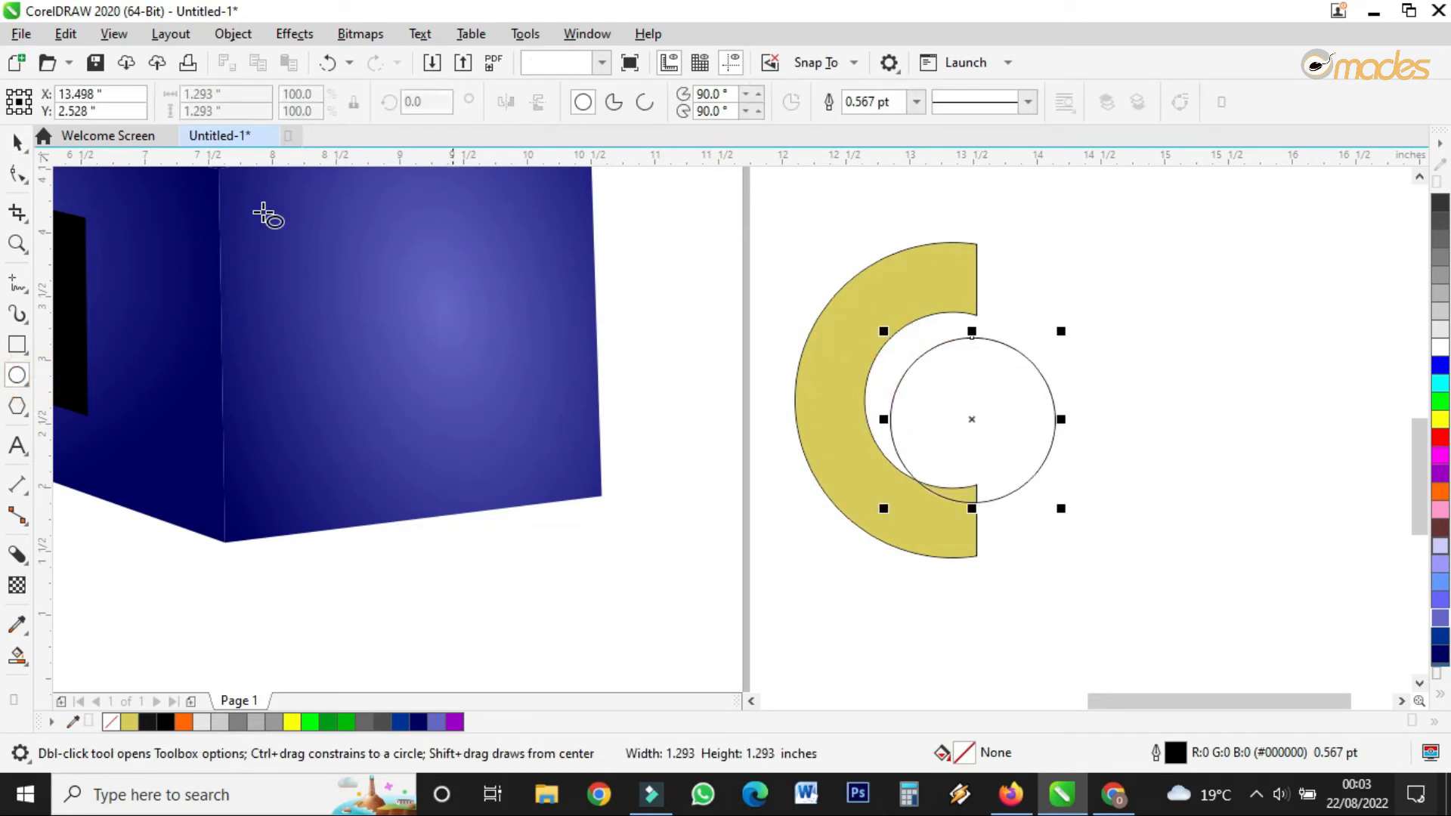
{"action": "left_click", "coordinate": [18, 140]}
- Shrink the circle to about 1.08 inches and position it centrally in the opening of the C shape
{"action": "mouse_move", "coordinate": [971, 420]}
{"action": "left_mouse_down"}
{"action": "mouse_move", "coordinate": [951, 397]}
{"action": "mouse_move", "coordinate": [950, 409]}
{"action": "left_mouse_up"}
{"action": "left_click", "coordinate": [1020, 495]}
{"action": "left_click", "coordinate": [1005, 470]}
{"action": "left_click_drag", "start_coordinate": [1034, 488], "coordinate": [998, 449]}
{"action": "left_click_drag", "start_coordinate": [950, 401], "coordinate": [968, 436]}
{"action": "scroll", "coordinate": [951, 381], "scroll_direction": "up", "scroll_amount": 2}
{"action": "scroll", "coordinate": [965, 431], "scroll_direction": "down", "scroll_amount": 3}
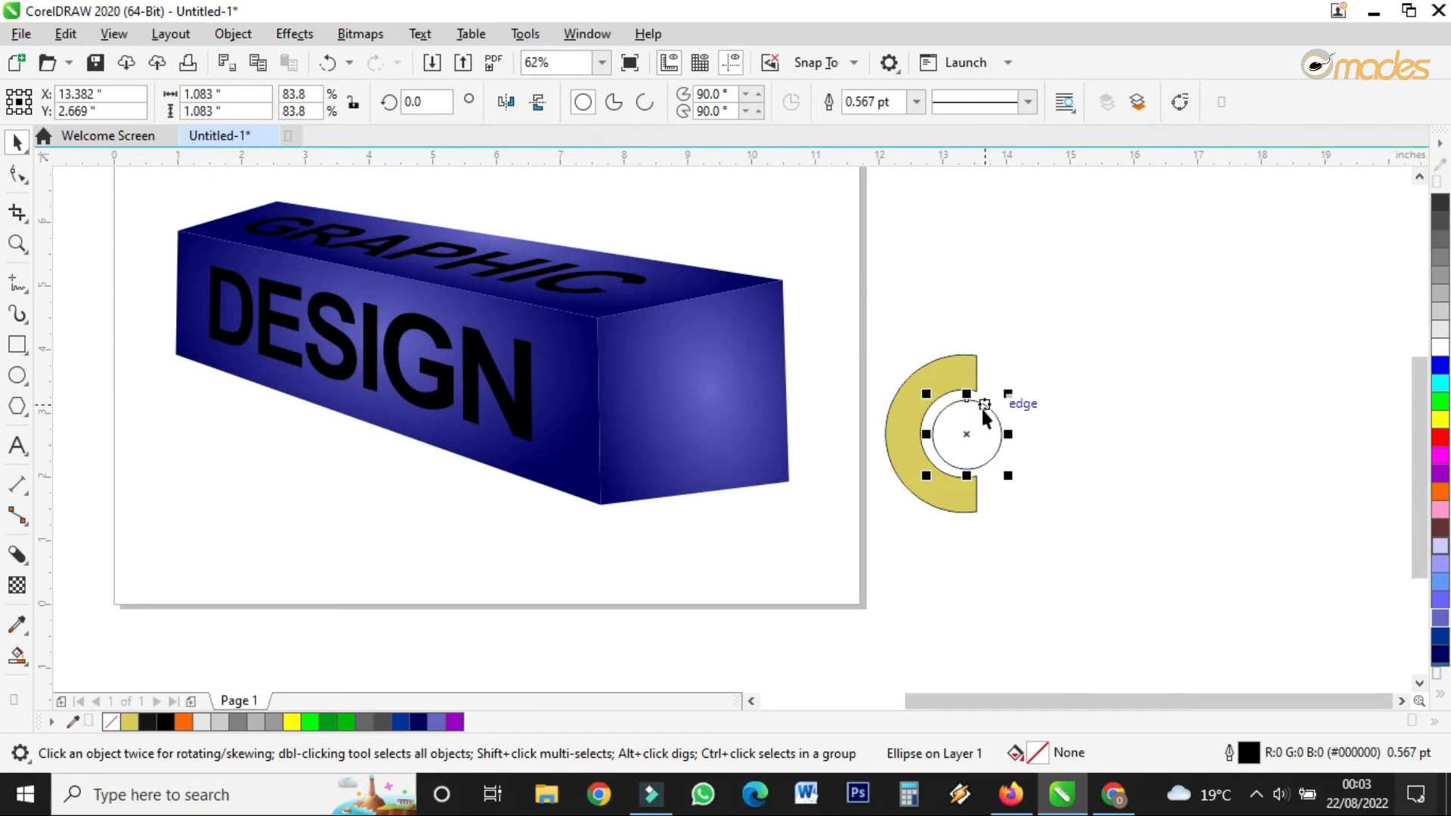
{"action": "scroll", "coordinate": [987, 412], "scroll_direction": "up", "scroll_amount": 2}
{"action": "scroll", "coordinate": [981, 405], "scroll_direction": "up", "scroll_amount": 2}
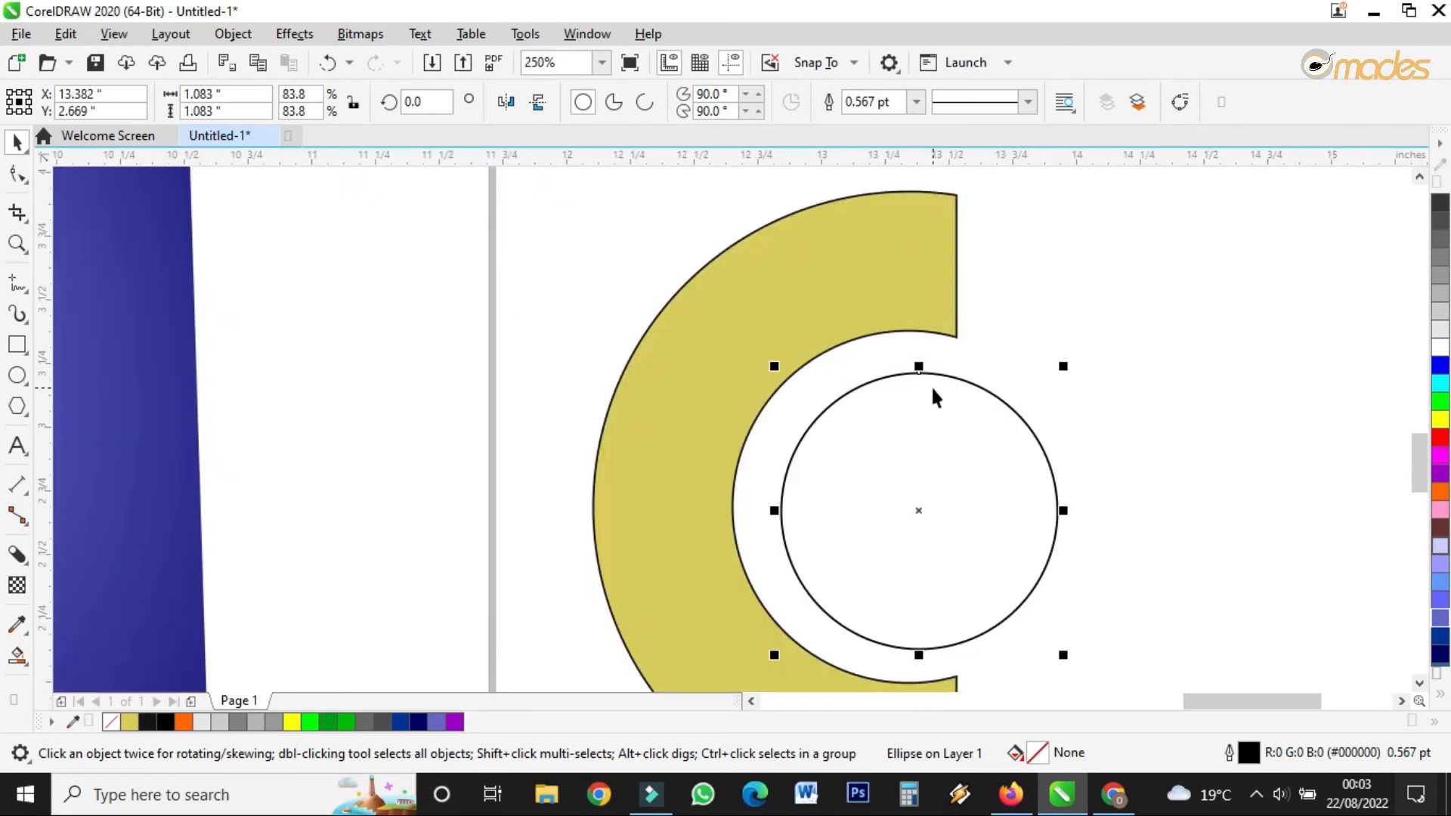
{"action": "scroll", "coordinate": [931, 381], "scroll_direction": "up", "scroll_amount": 2}
- Group the C shape with the circle and fit the group over the box's right end face, scaled to 98%
{"action": "left_click_drag", "start_coordinate": [930, 360], "coordinate": [770, 586]}
{"action": "scroll", "coordinate": [910, 446], "scroll_direction": "down", "scroll_amount": 4}
{"action": "left_click", "coordinate": [1083, 103]}
{"action": "left_click_drag", "start_coordinate": [887, 461], "coordinate": [636, 420]}
{"action": "scroll", "coordinate": [668, 393], "scroll_direction": "up", "scroll_amount": 2}
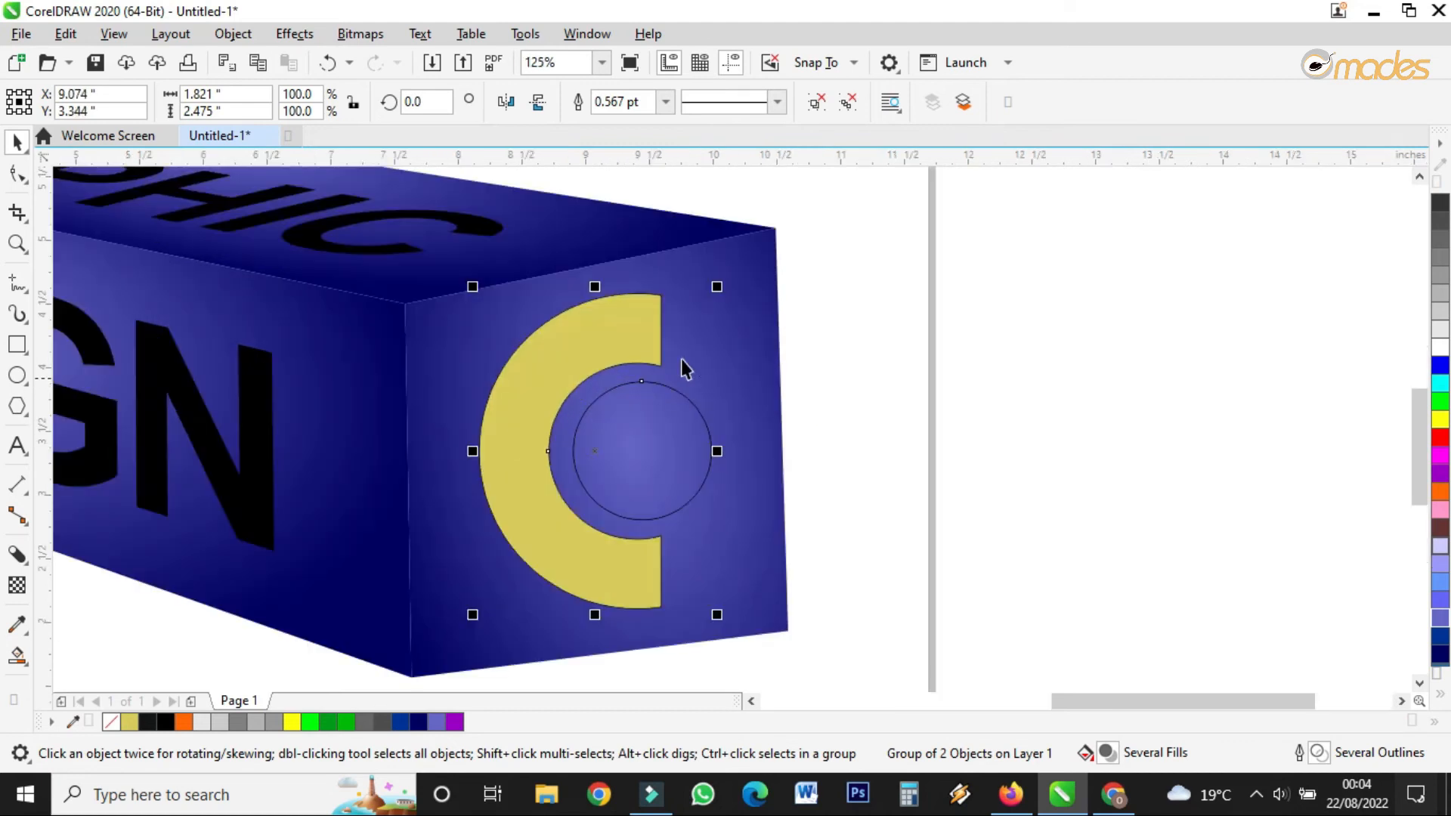
{"action": "left_click_drag", "start_coordinate": [718, 290], "coordinate": [716, 291]}
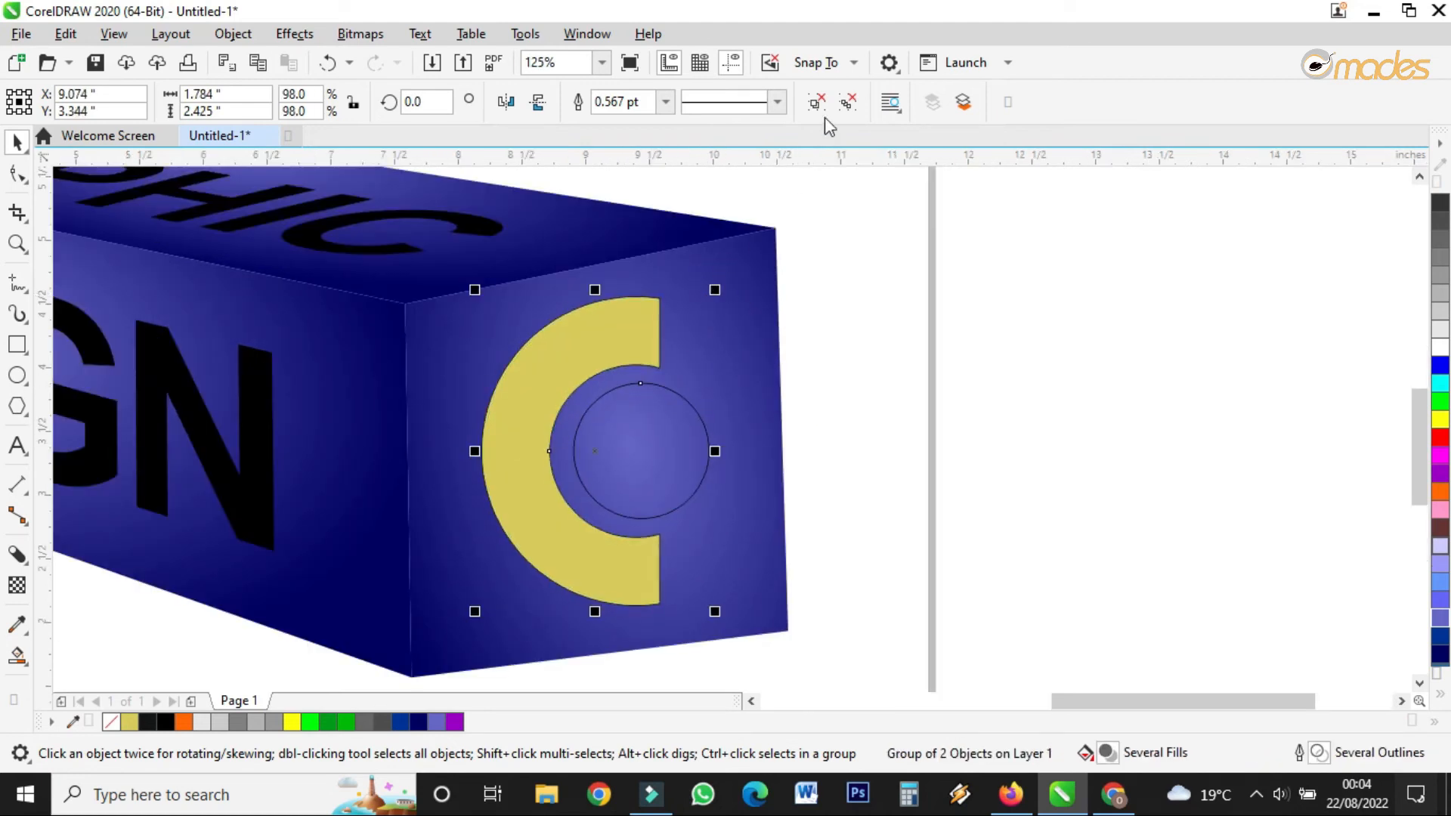
- Ungroup the logo, select its C shape and circle together, and move them off the page beside the box
{"action": "left_click", "coordinate": [997, 365]}
{"action": "left_click", "coordinate": [680, 397]}
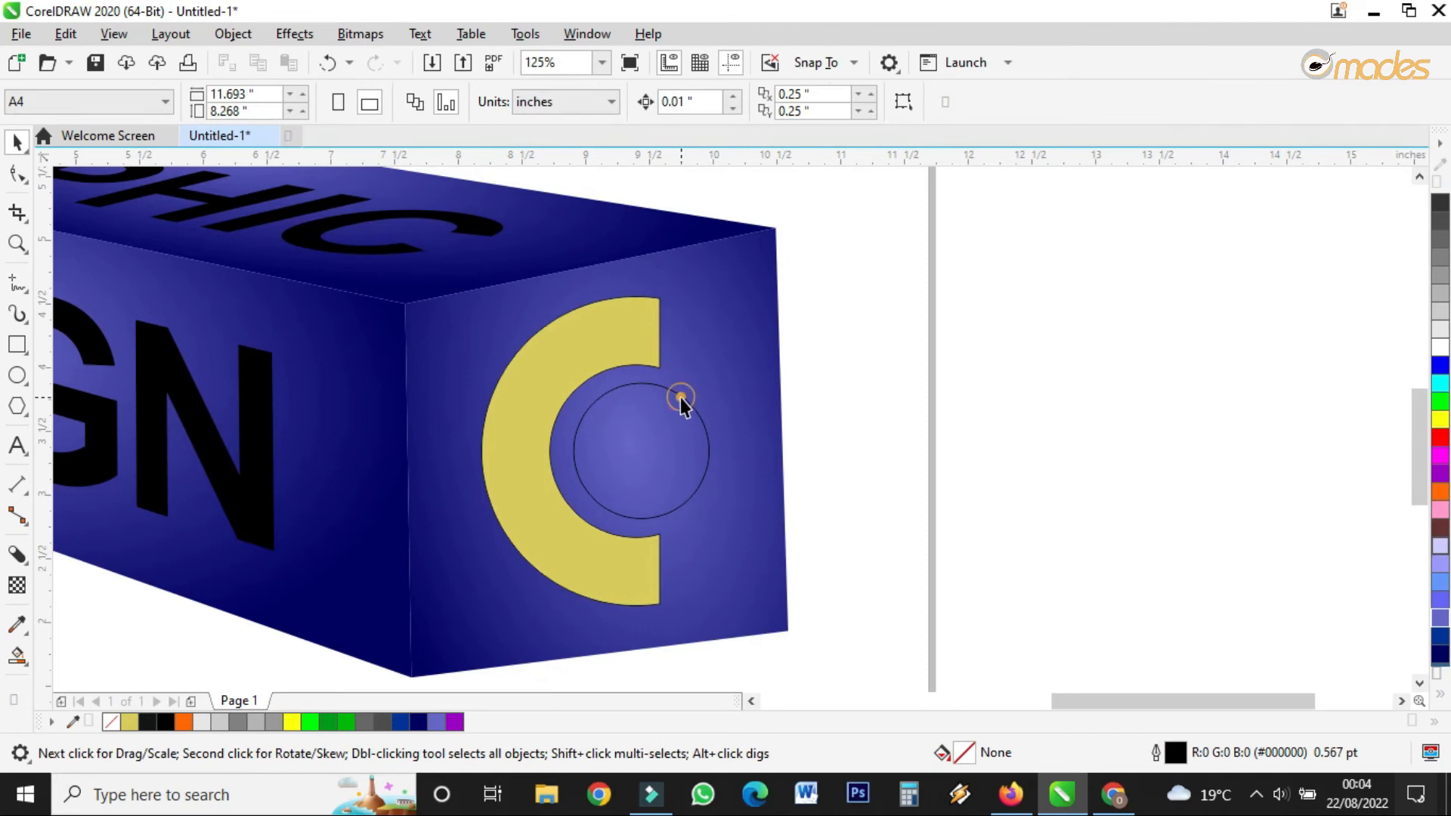
{"action": "left_click", "coordinate": [638, 325], "text": "shift"}
{"action": "left_click_drag", "start_coordinate": [580, 349], "coordinate": [1103, 366]}
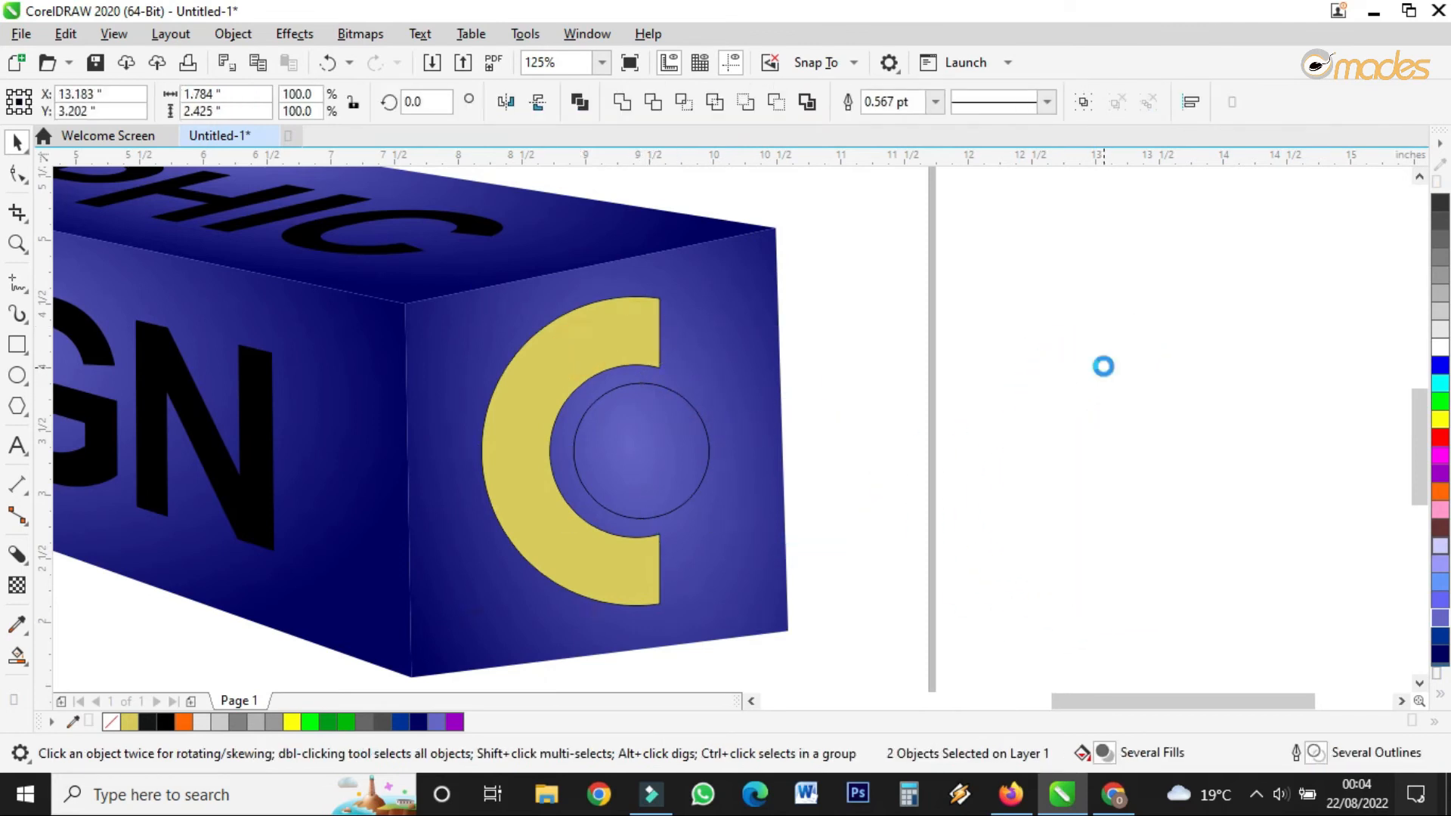
- Fill the circle inside the C shape with orange (#FF6600)
{"action": "left_click", "coordinate": [1247, 369]}
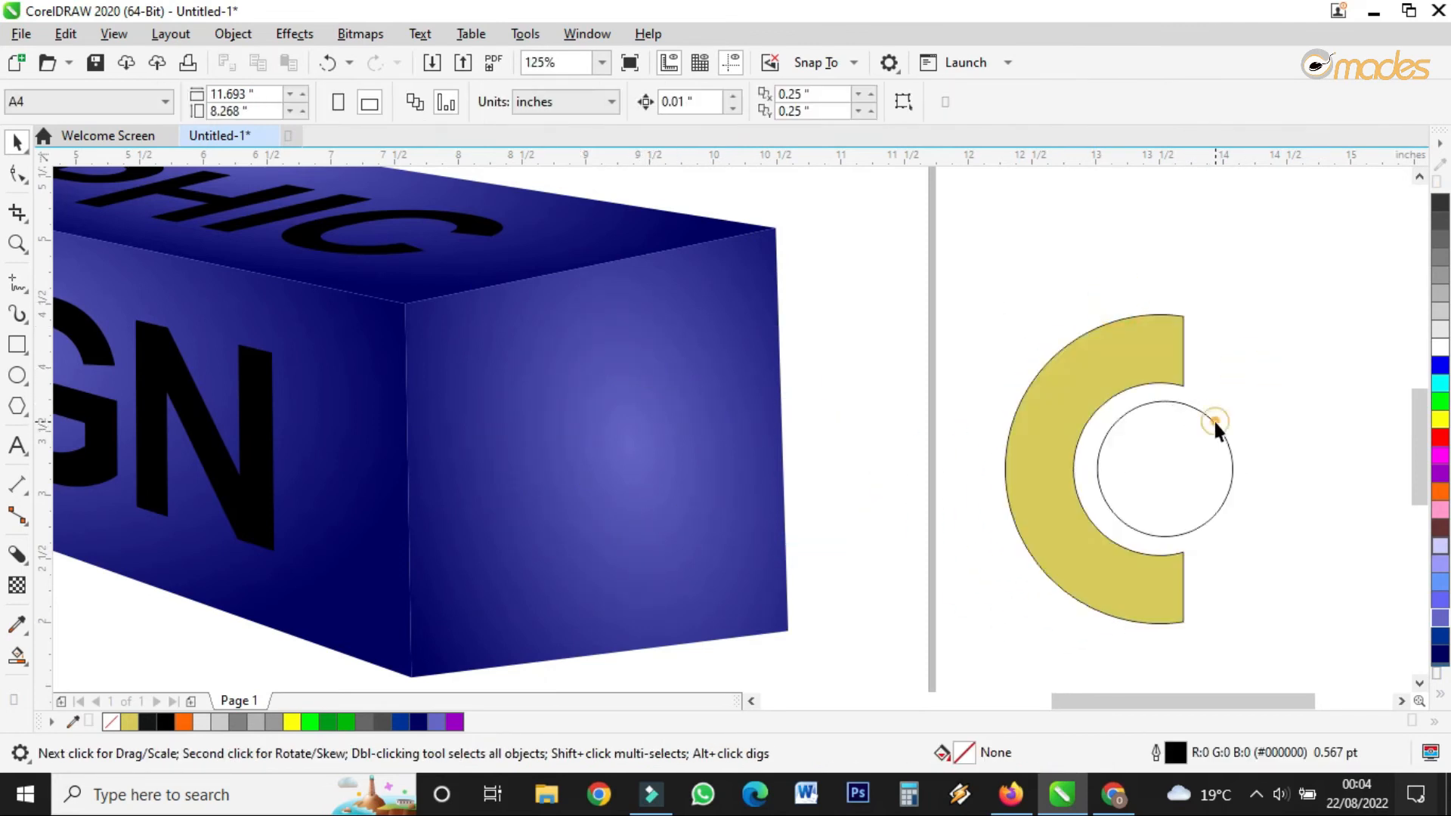
{"action": "left_click", "coordinate": [1213, 421]}
{"action": "left_click", "coordinate": [1441, 492]}
- Draw a rectangle about 3.18 by 3.28 inches around the C shape and circle beside the page
{"action": "scroll", "coordinate": [898, 454], "scroll_direction": "down", "scroll_amount": 1}
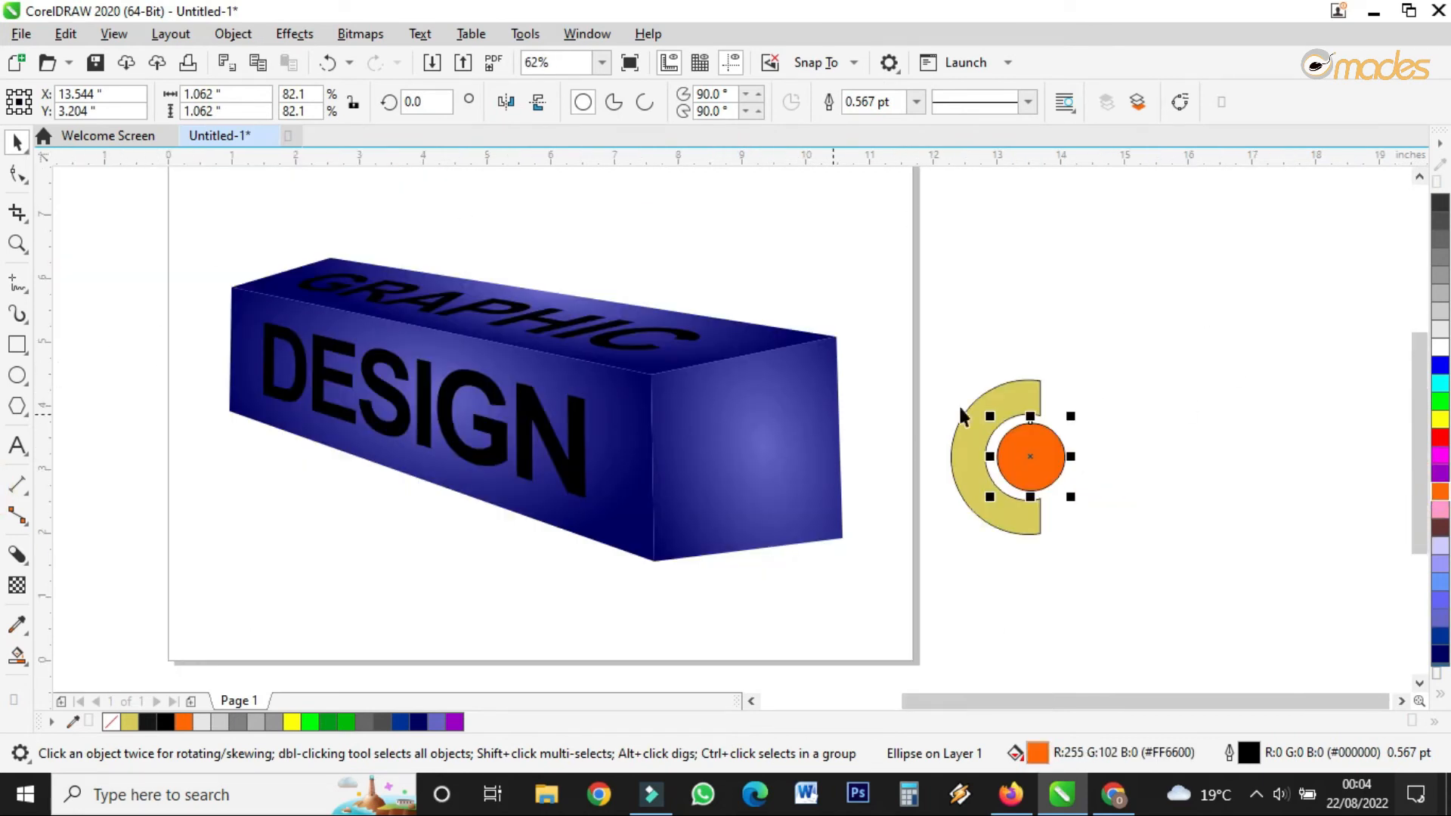
{"action": "left_click", "coordinate": [16, 343]}
{"action": "left_click_drag", "start_coordinate": [921, 356], "coordinate": [1125, 565]}
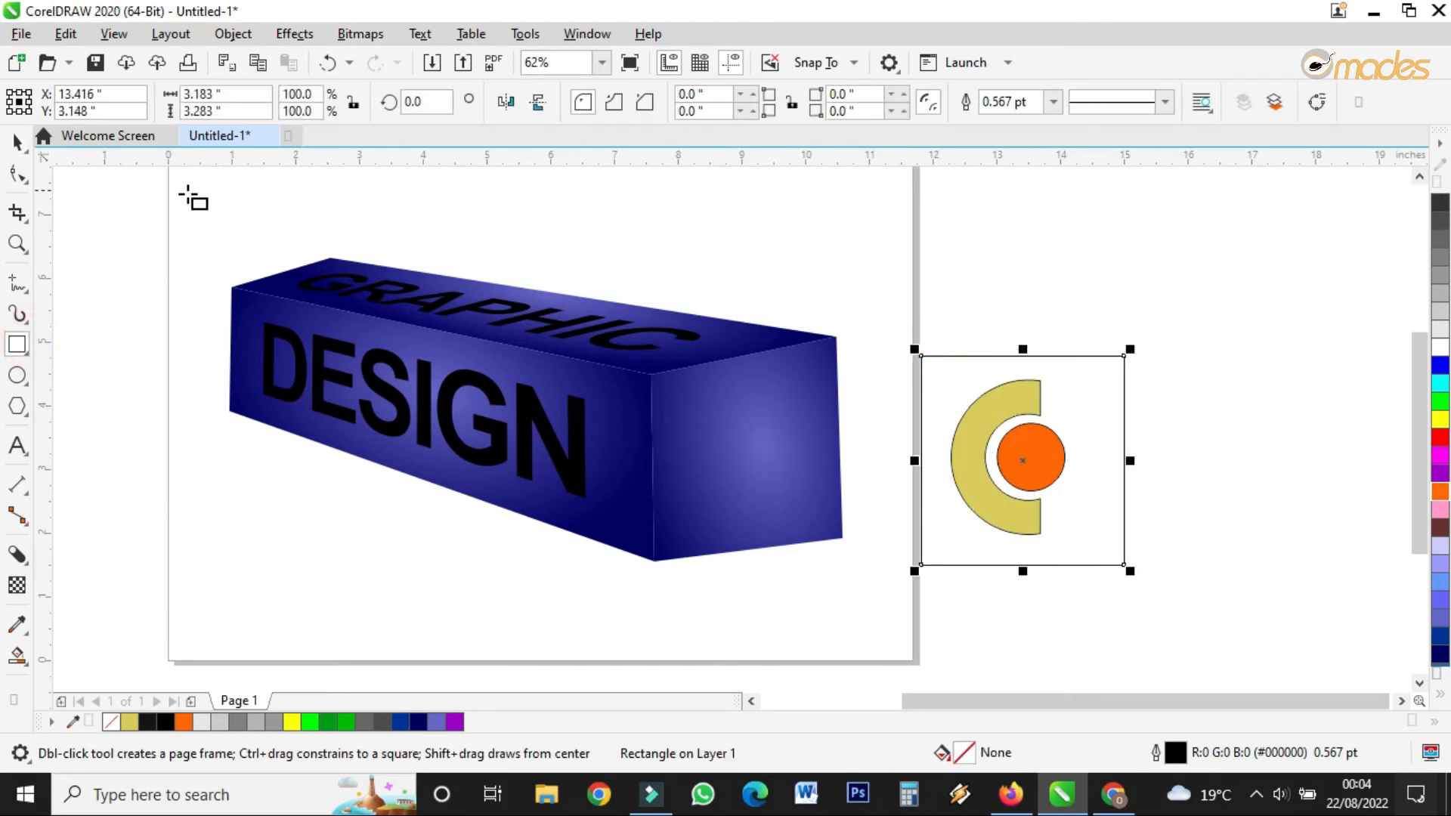
- Group the rectangle, C shape and circle, and move the group over the box's end face
{"action": "left_click", "coordinate": [24, 147]}
{"action": "left_click_drag", "start_coordinate": [1095, 291], "coordinate": [898, 583]}
{"action": "left_click_drag", "start_coordinate": [1014, 459], "coordinate": [1023, 460]}
{"action": "left_click_drag", "start_coordinate": [1196, 317], "coordinate": [832, 616]}
{"action": "left_click", "coordinate": [1083, 101]}
{"action": "left_click_drag", "start_coordinate": [1009, 449], "coordinate": [796, 438]}
{"action": "scroll", "coordinate": [845, 433], "scroll_direction": "up", "scroll_amount": 2}
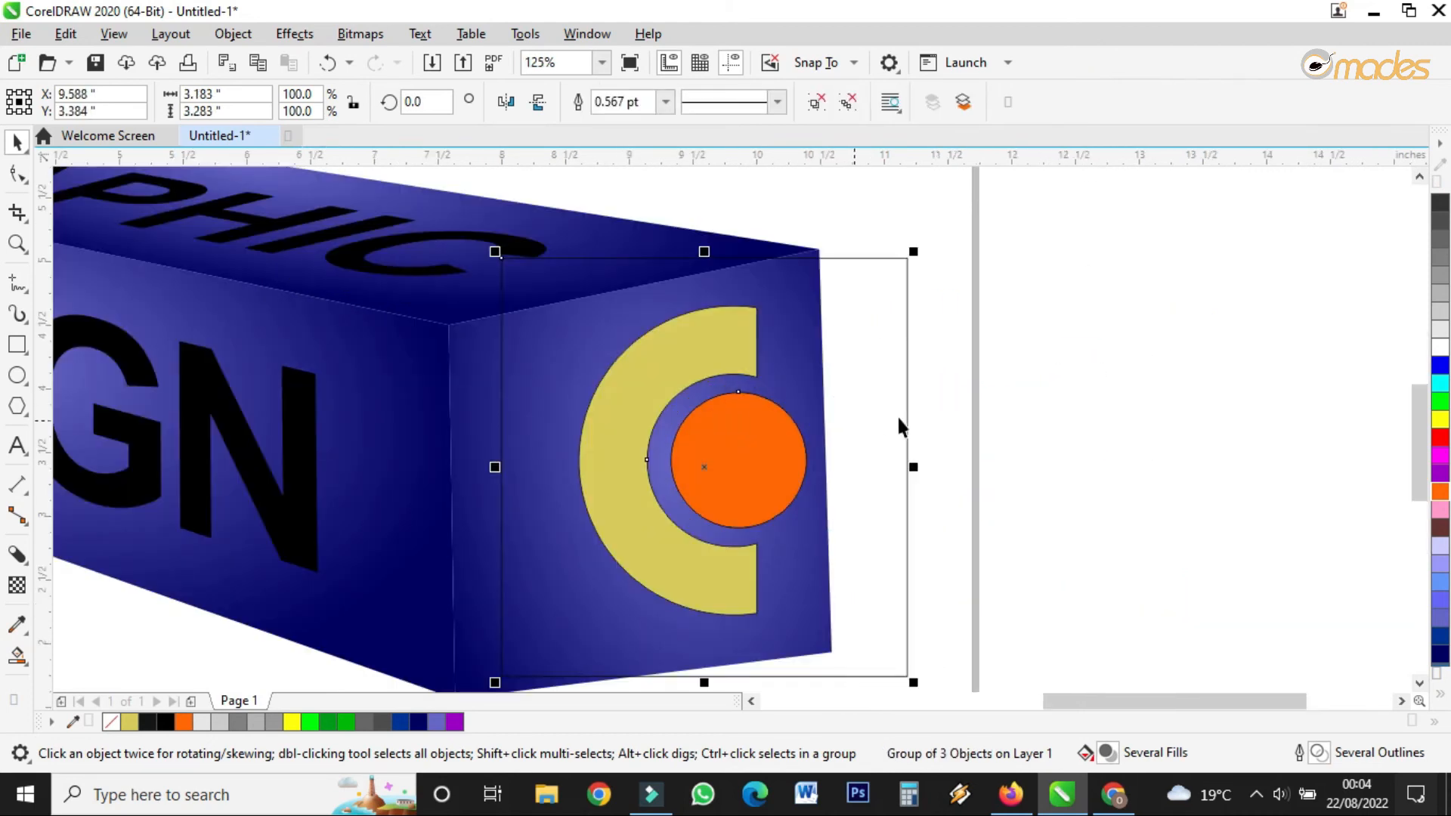
- Add perspective to the logo group and fit its four corners to the corners of the box's end face
{"action": "left_click", "coordinate": [233, 34]}
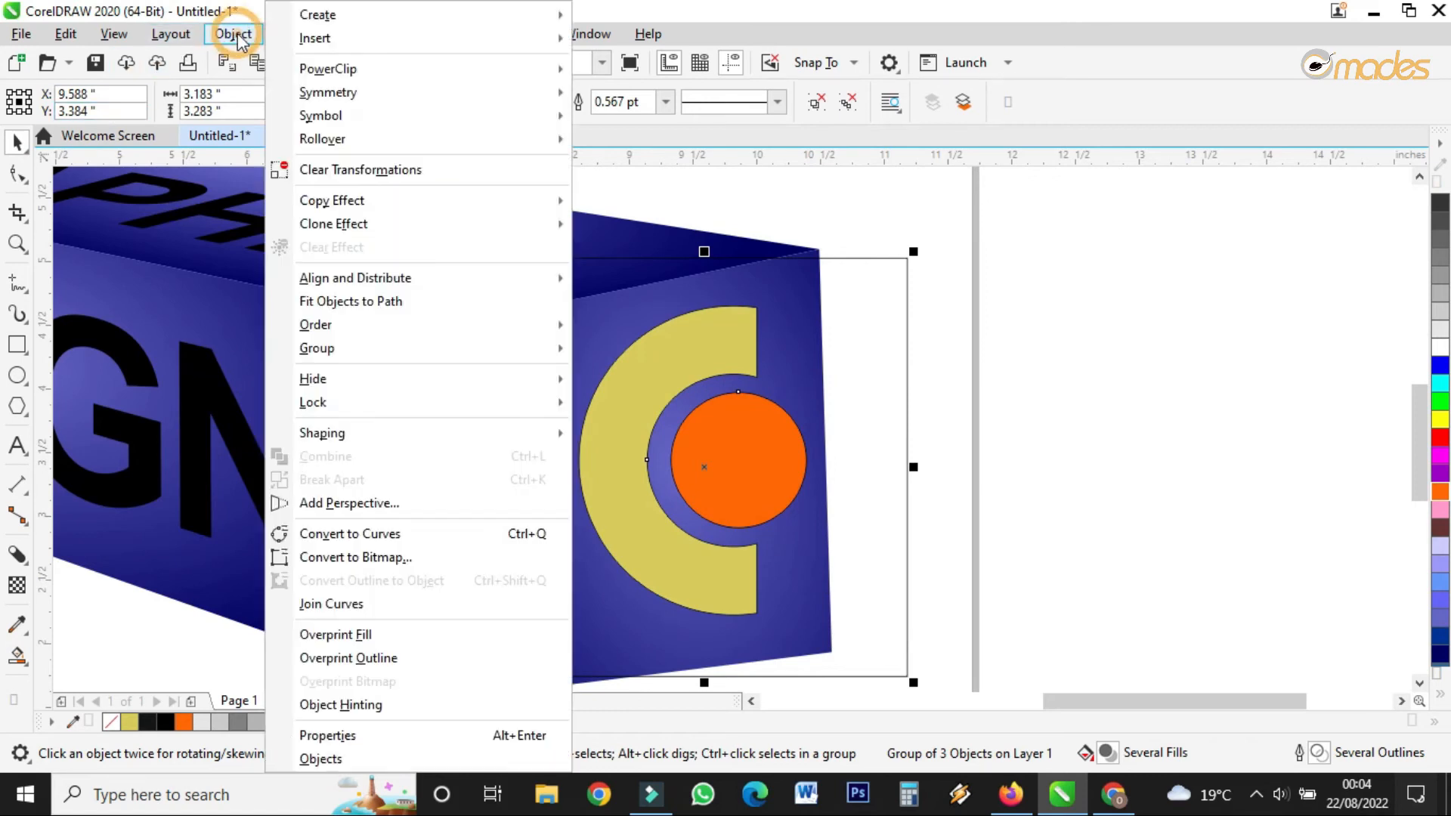
{"action": "left_click", "coordinate": [378, 501]}
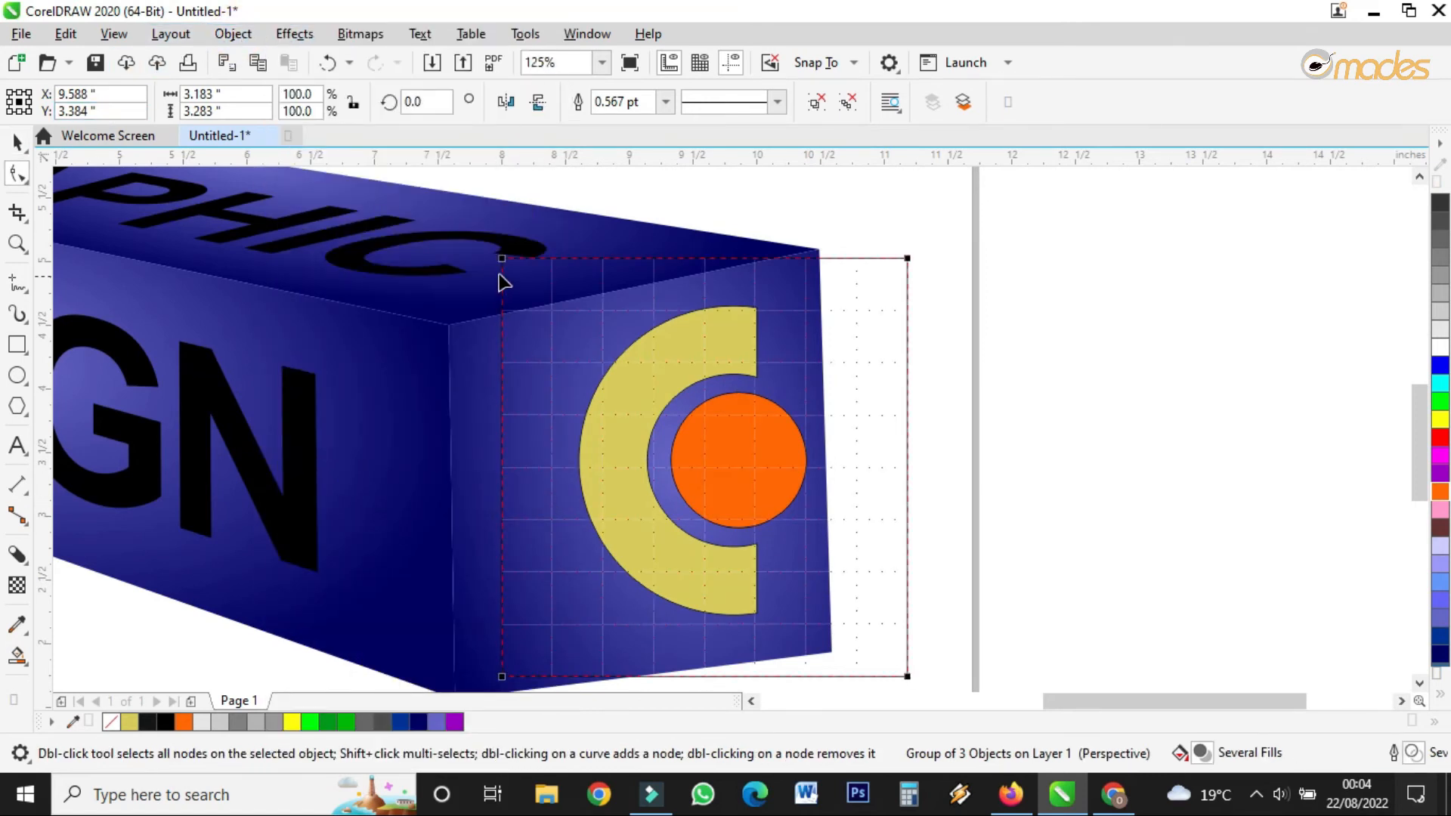
{"action": "left_click_drag", "start_coordinate": [502, 258], "coordinate": [449, 325]}
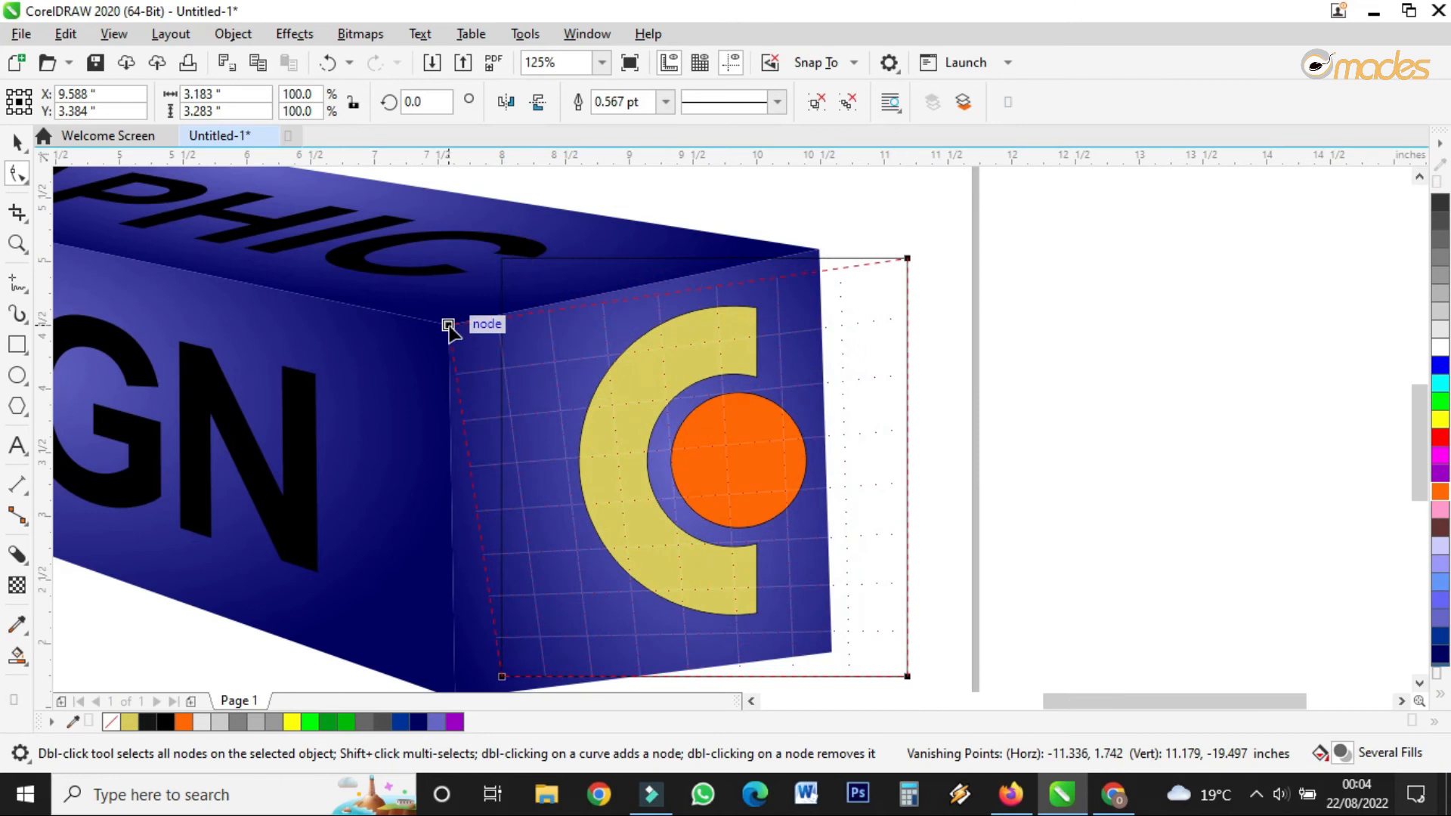
{"action": "left_click_drag", "start_coordinate": [907, 259], "coordinate": [820, 249]}
{"action": "left_click_drag", "start_coordinate": [904, 674], "coordinate": [832, 652]}
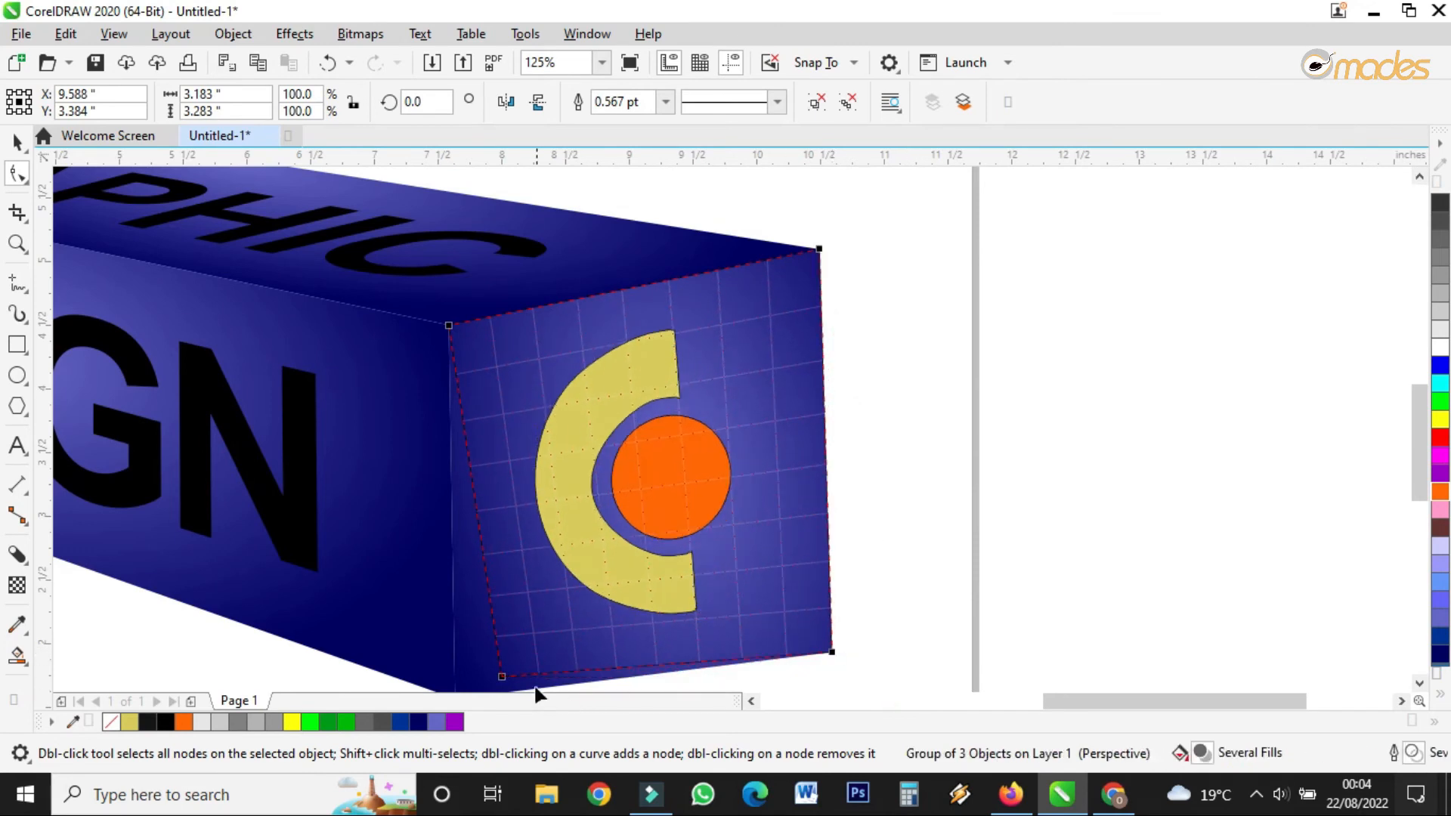
{"action": "left_click", "coordinate": [1420, 684]}
{"action": "left_click_drag", "start_coordinate": [499, 627], "coordinate": [455, 645]}
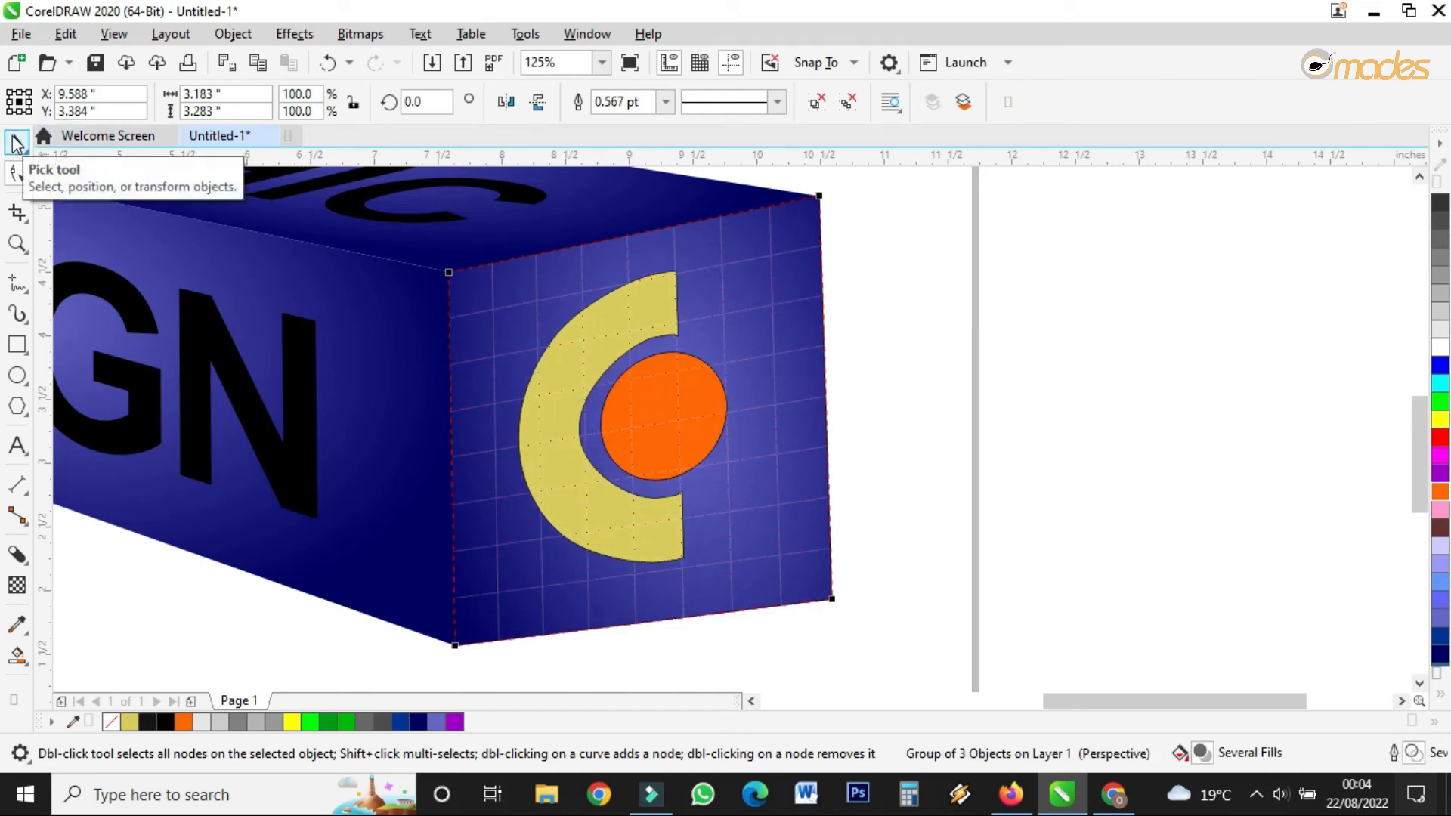
- Ungroup the logo and delete the framing rectangle around the box's end face
{"action": "left_click", "coordinate": [16, 142]}
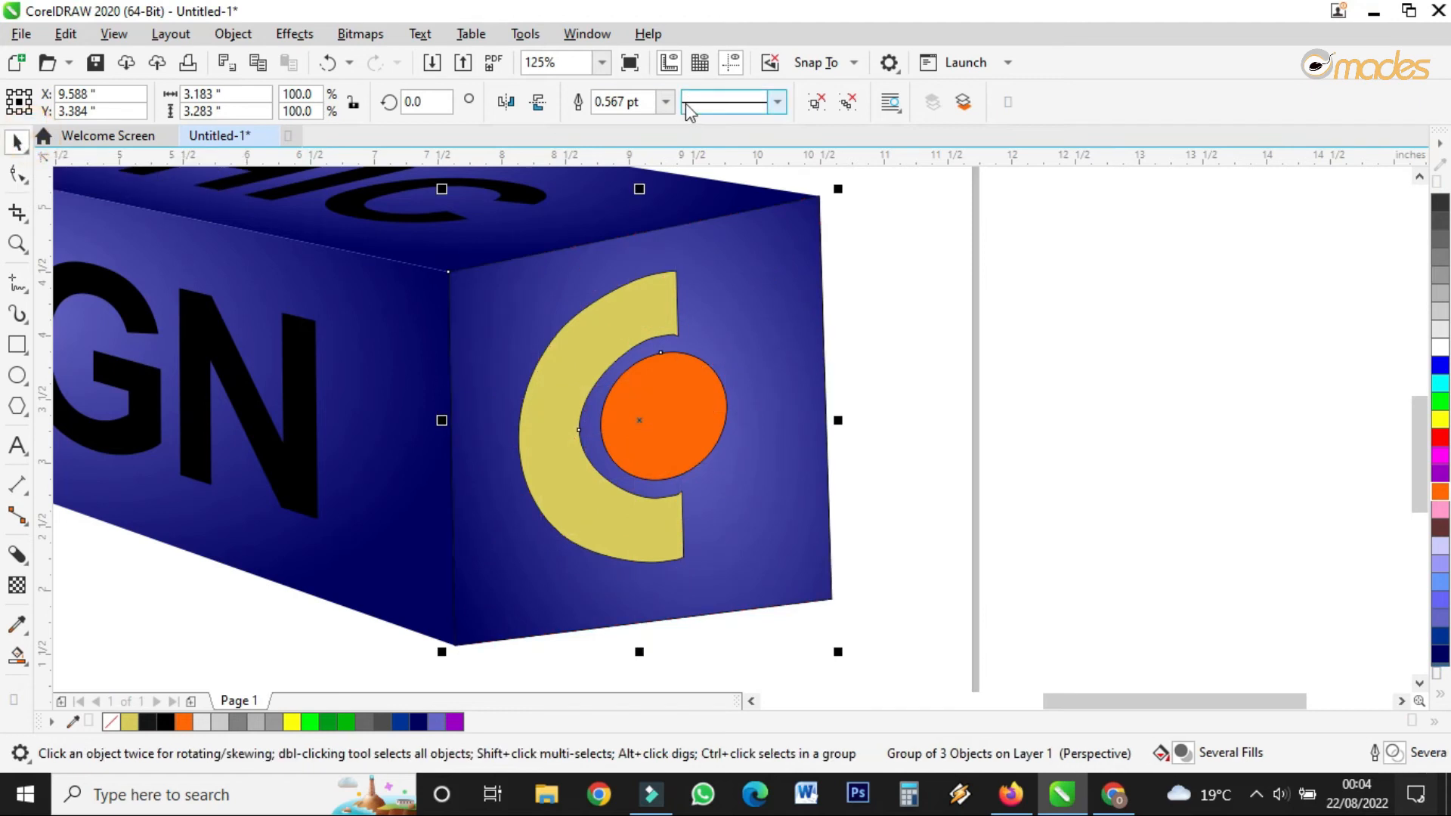
{"action": "left_click", "coordinate": [897, 265]}
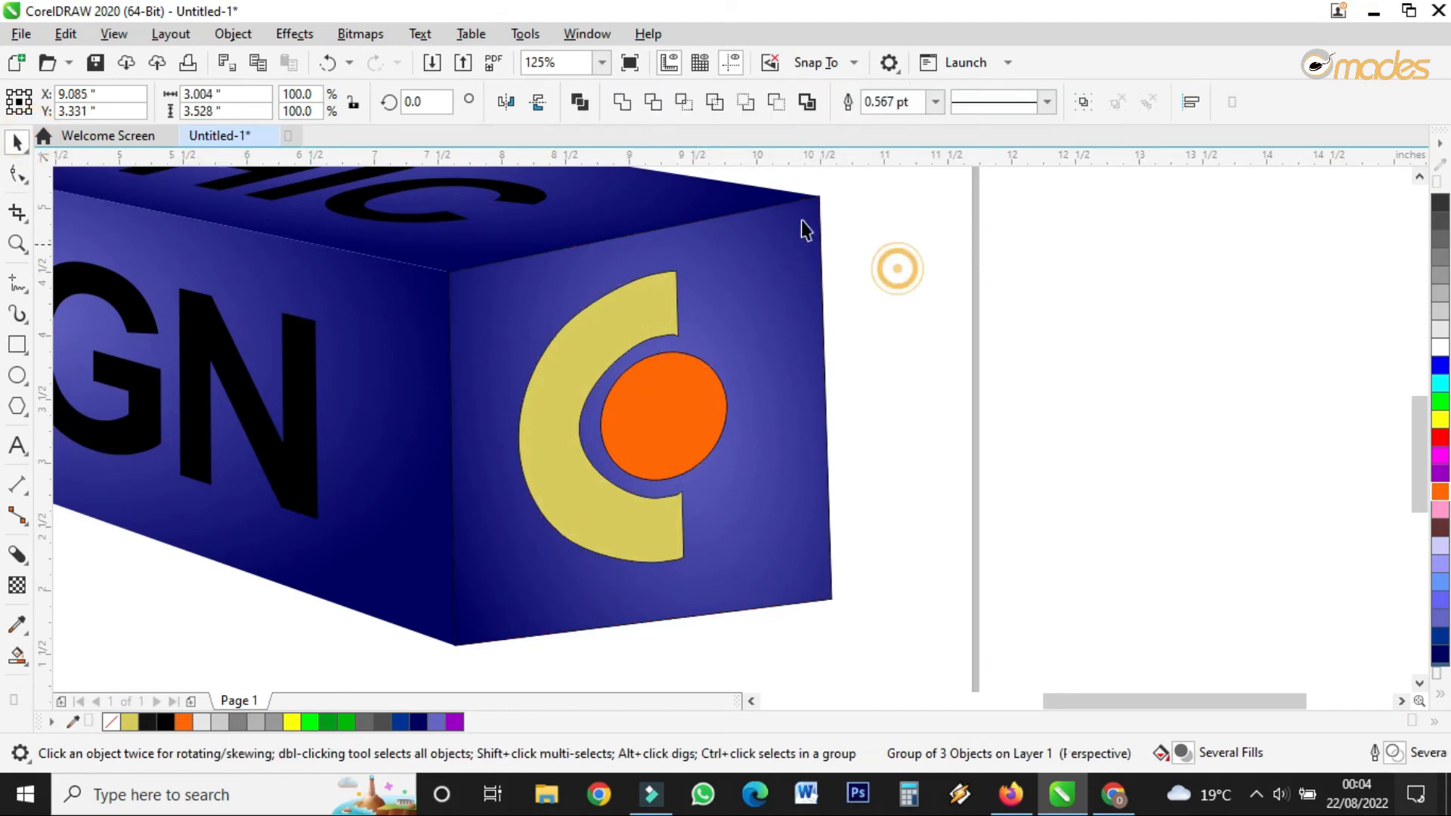
{"action": "left_click_drag", "start_coordinate": [801, 202], "coordinate": [984, 249]}
{"action": "left_click_drag", "start_coordinate": [1037, 310], "coordinate": [1043, 303]}
{"action": "key", "text": "ctrl+z"}
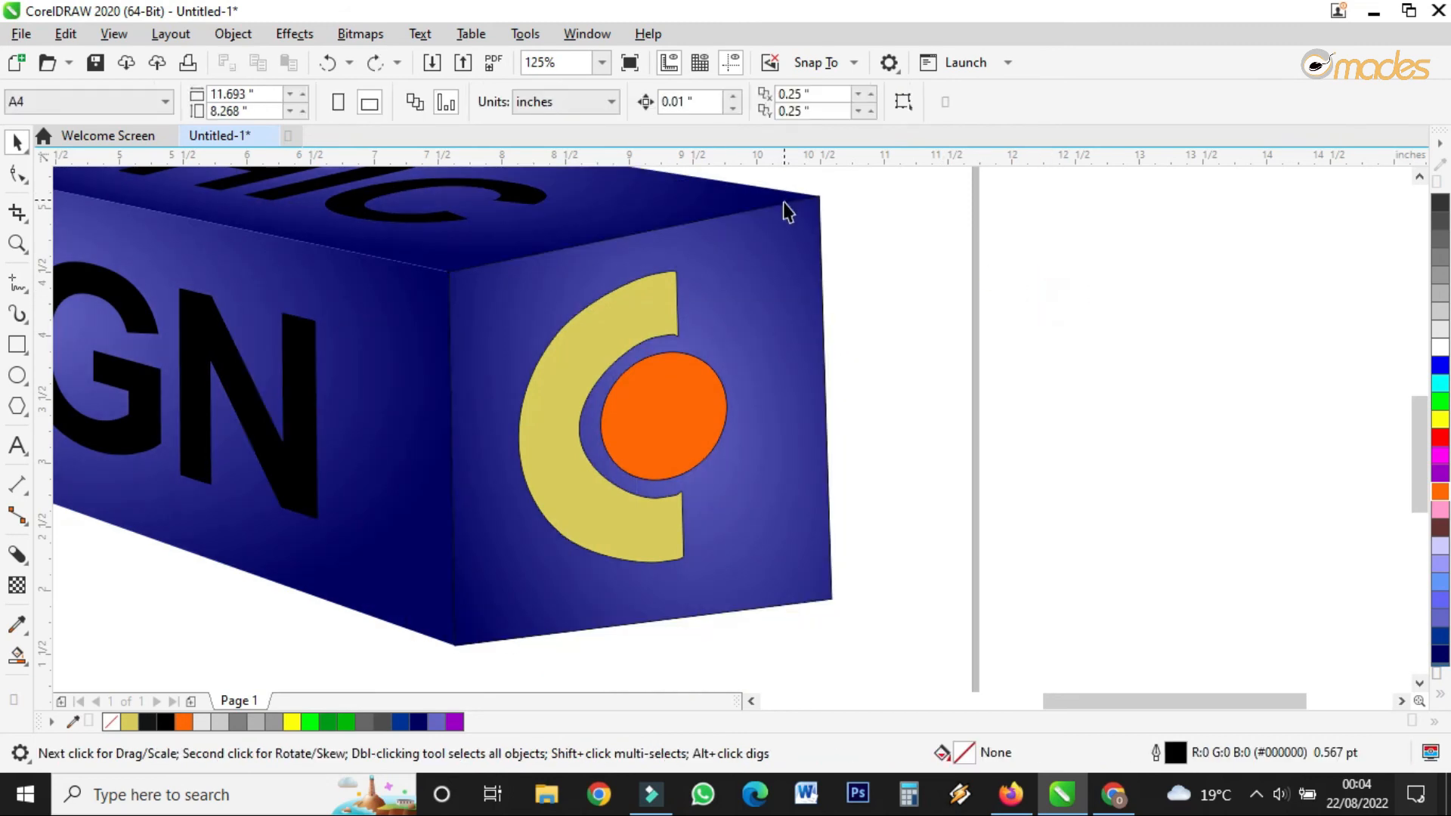
{"action": "left_click_drag", "start_coordinate": [784, 206], "coordinate": [925, 295]}
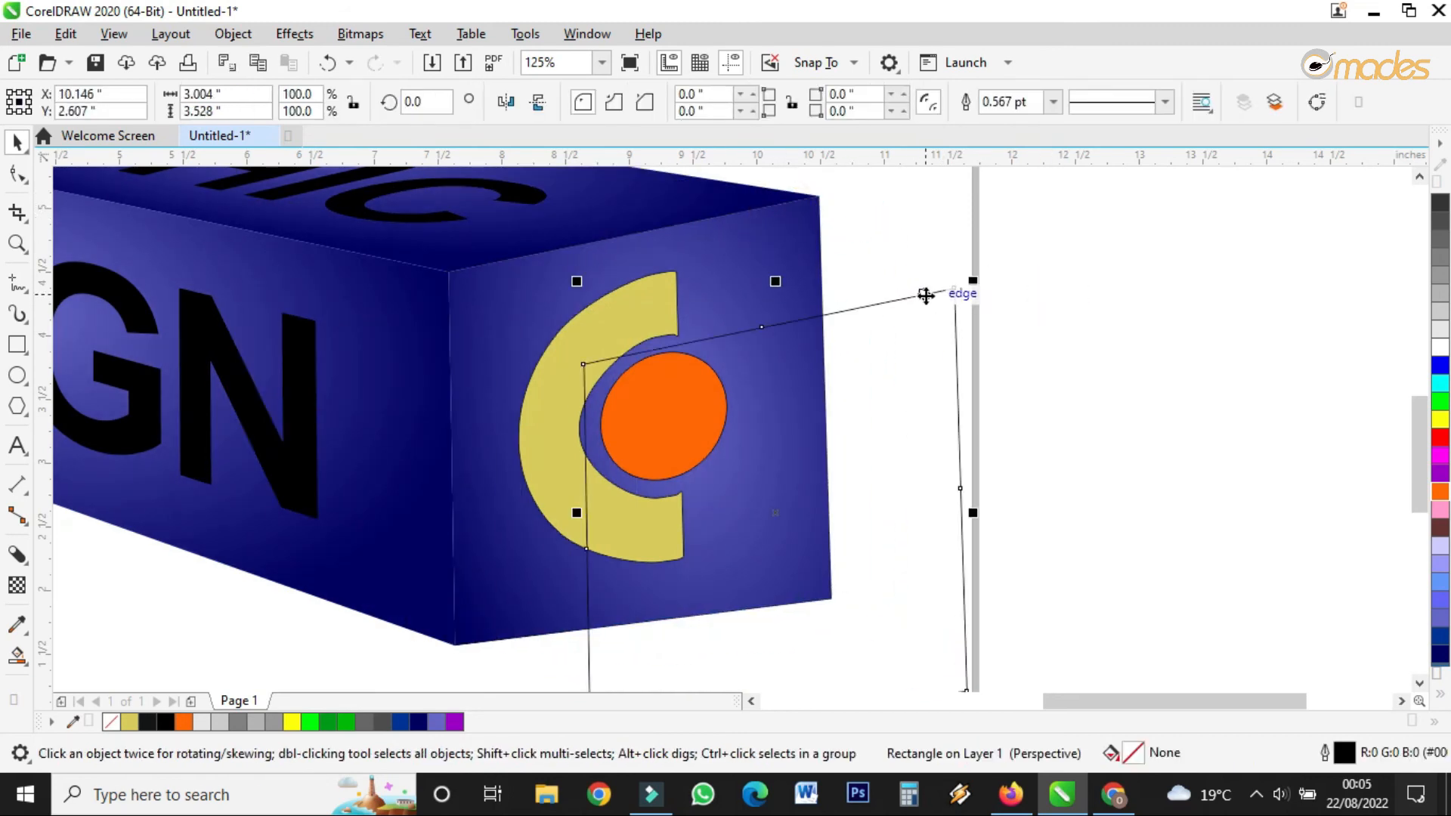
{"action": "key", "text": "Delete"}
- Fill the DESIGN and GRAPHIC texts with light grey (#CCCCCC)
{"action": "scroll", "coordinate": [914, 317], "scroll_direction": "down", "scroll_amount": 1}
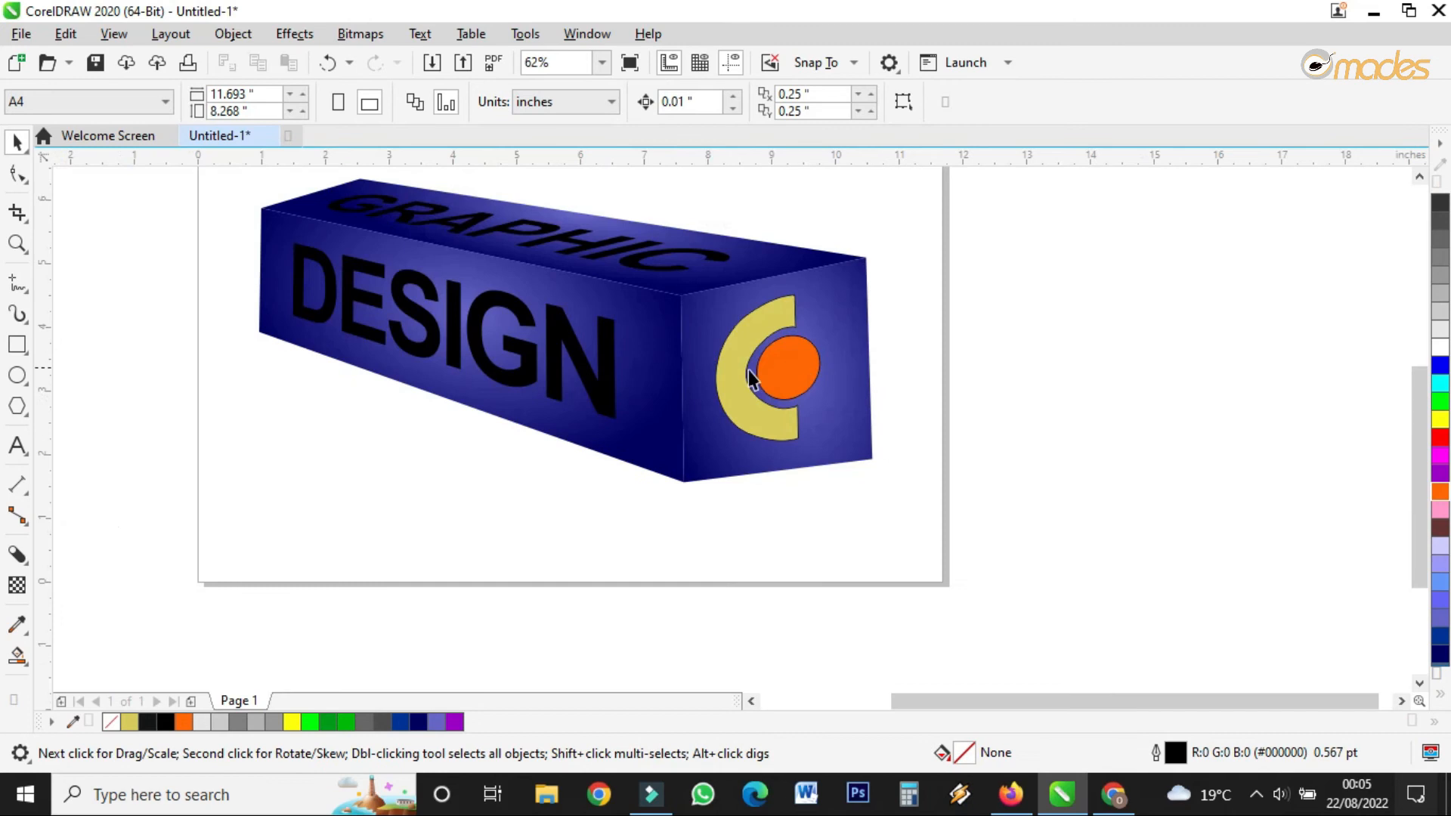
{"action": "left_click", "coordinate": [558, 342]}
{"action": "left_click", "coordinate": [1440, 313]}
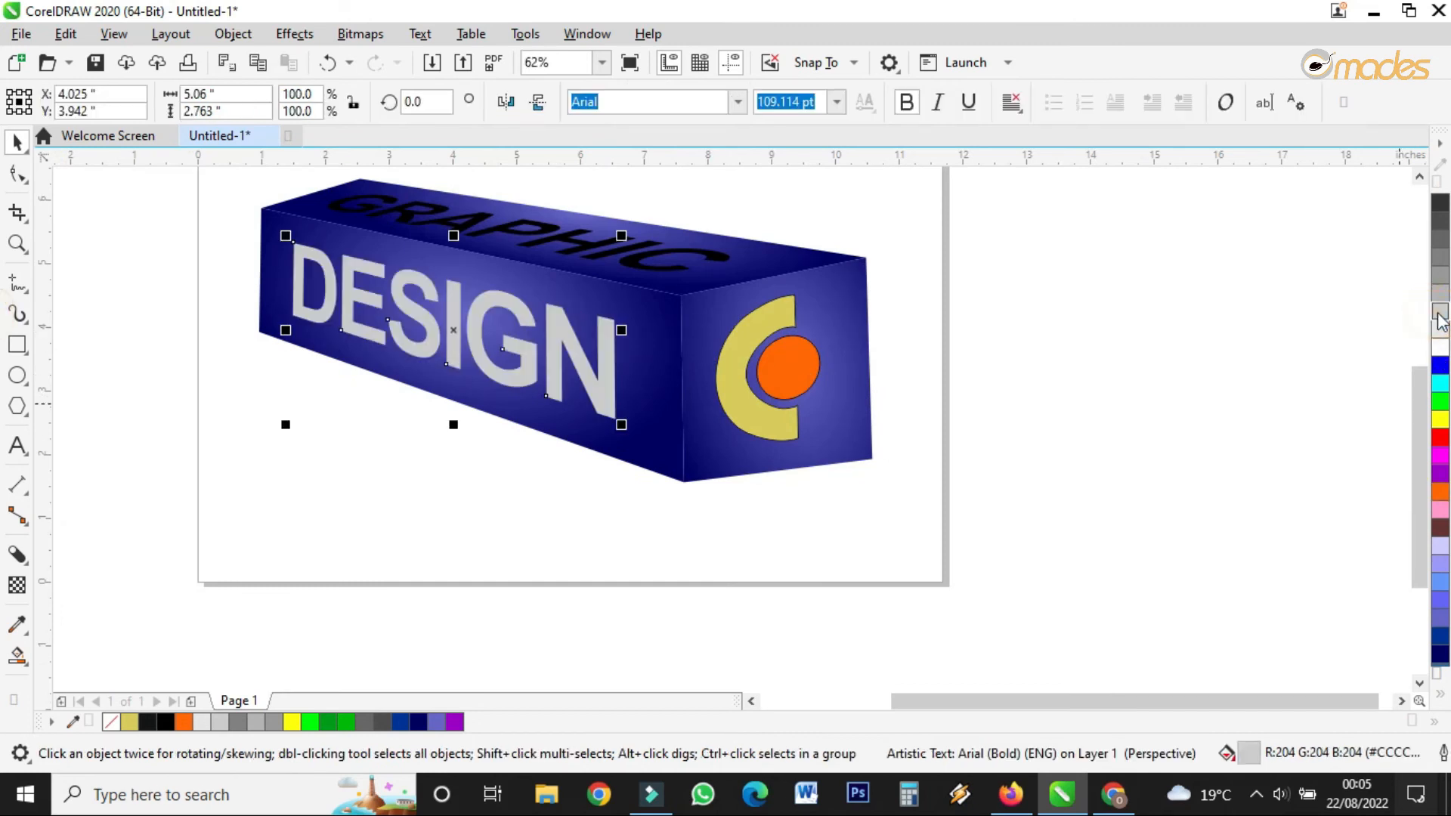
{"action": "left_click", "coordinate": [652, 257]}
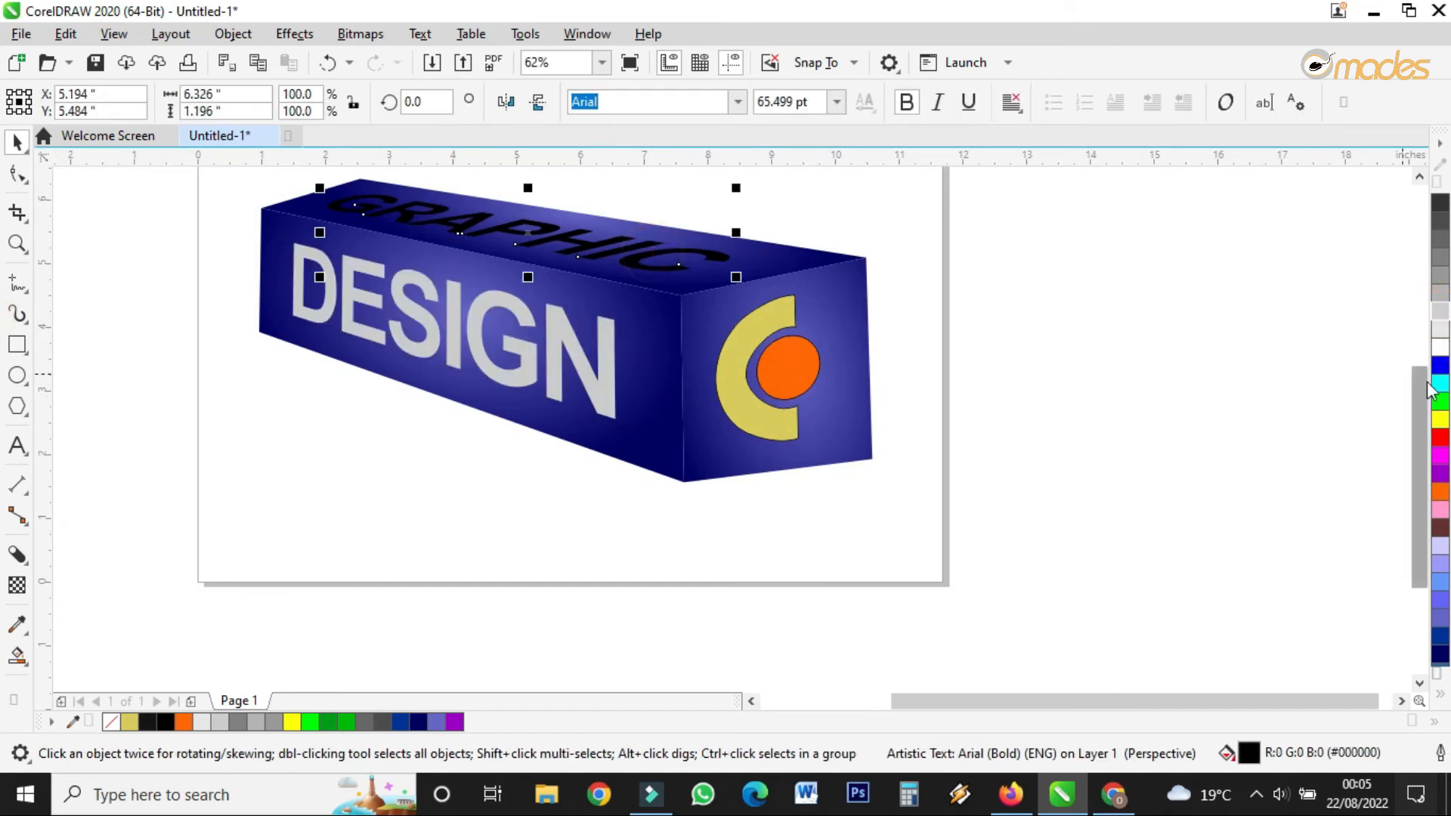
{"action": "left_click", "coordinate": [1441, 313]}
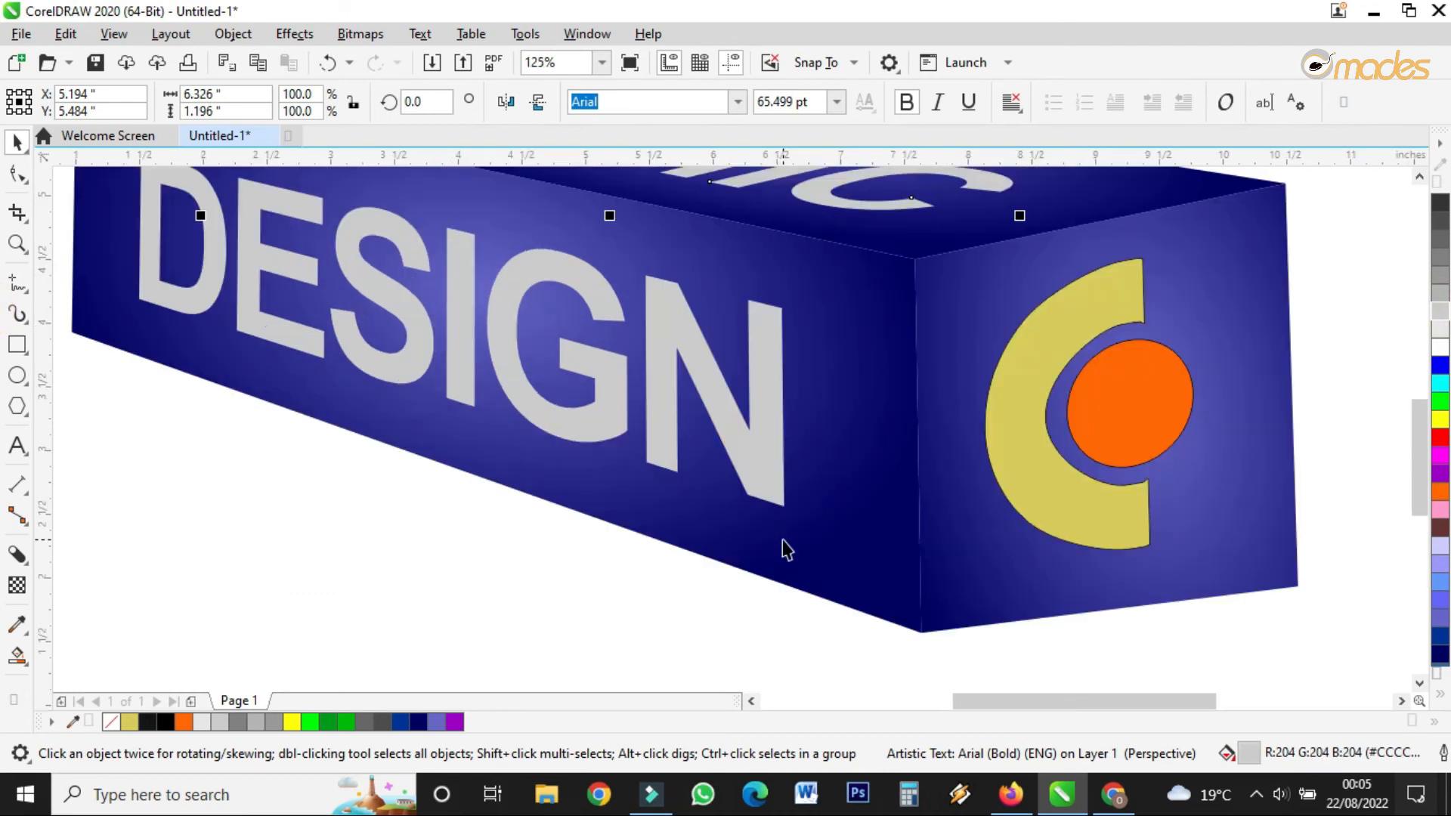
- Add a black block shadow to the DESIGN text, about 0.209 inches deep at a direction of about 6.3 degrees
{"action": "scroll", "coordinate": [782, 539], "scroll_direction": "down", "scroll_amount": 2}
{"action": "scroll", "coordinate": [668, 440], "scroll_direction": "up", "scroll_amount": 2}
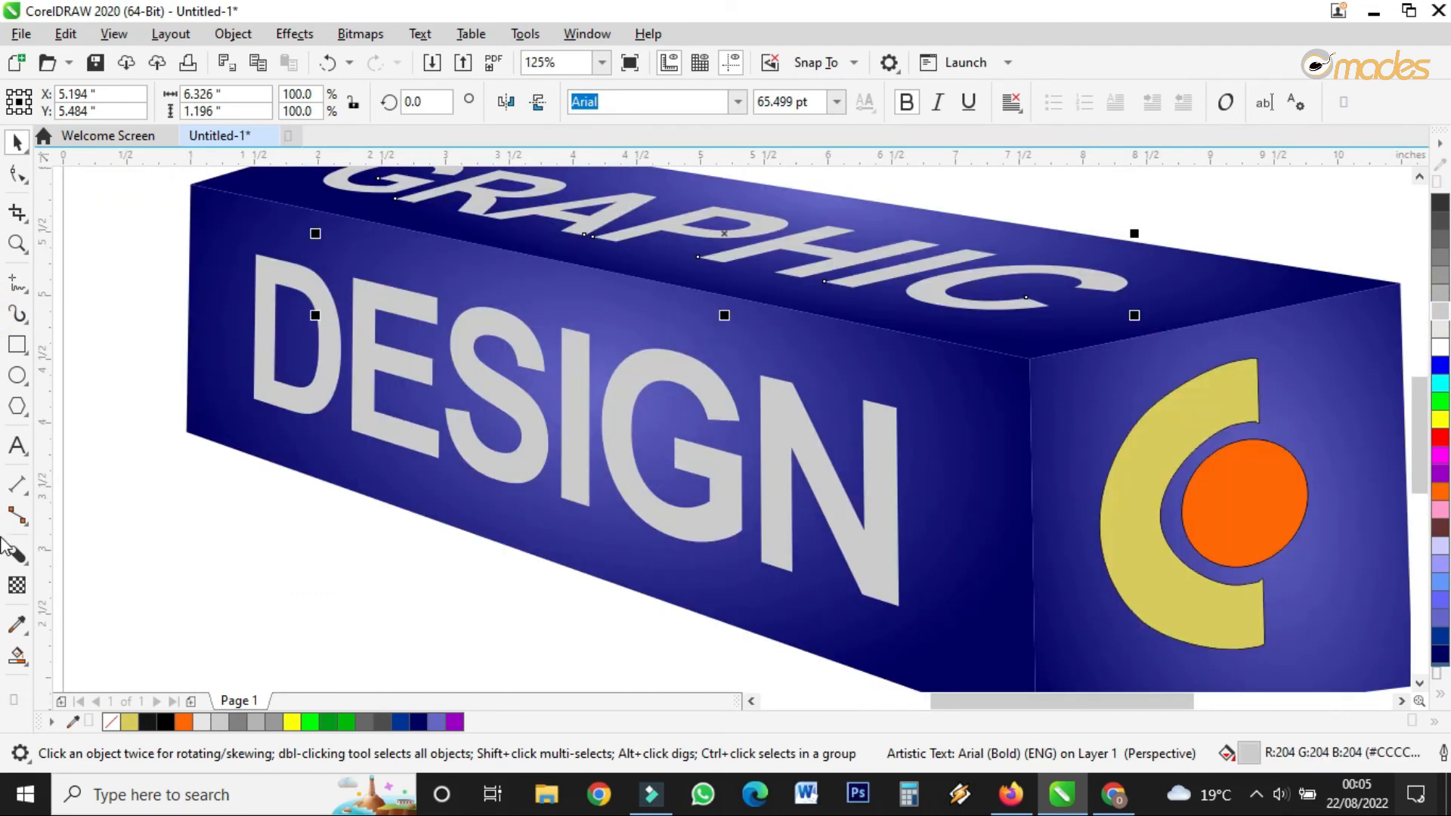
{"action": "left_click", "coordinate": [17, 554]}
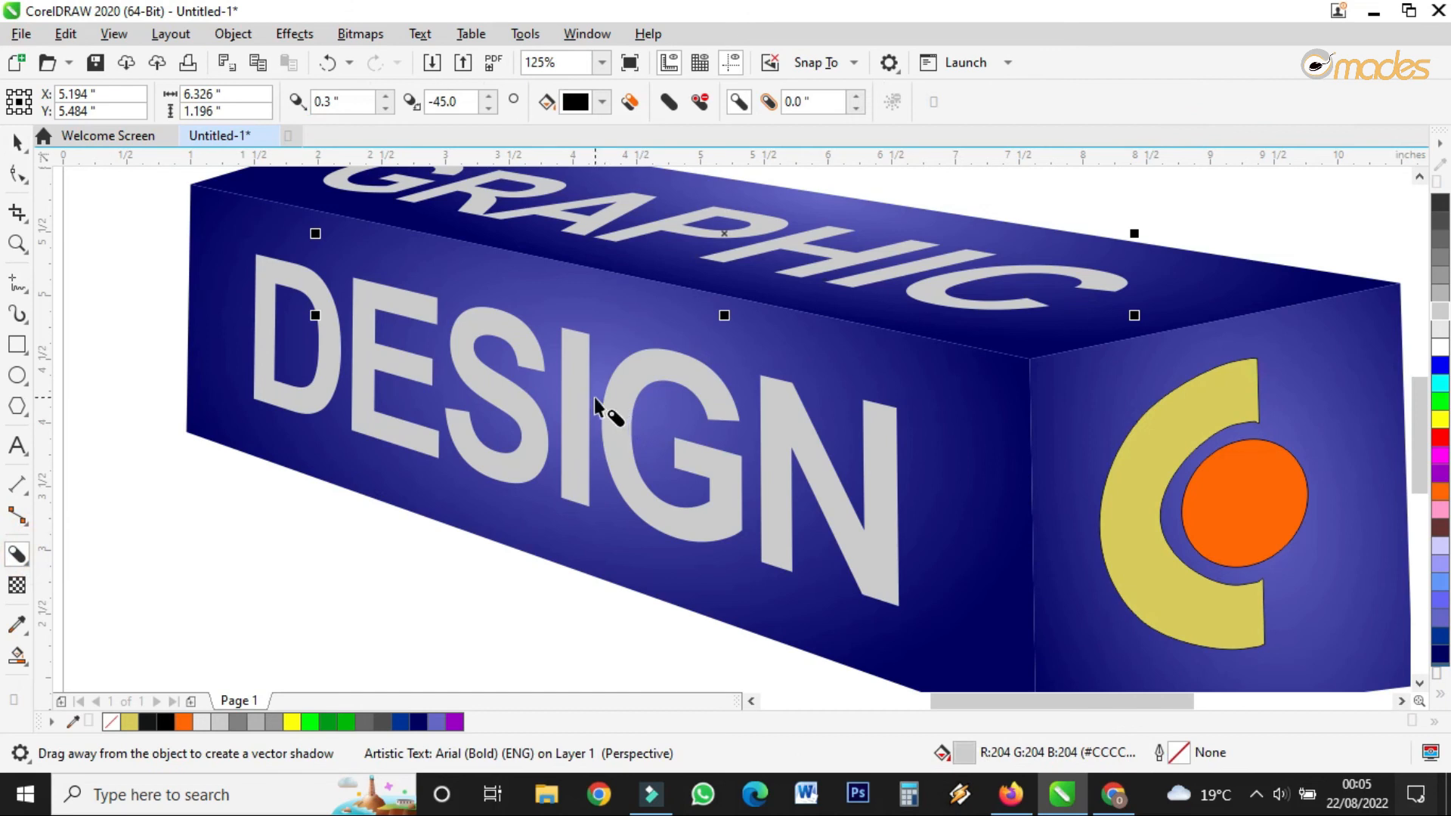
{"action": "left_click_drag", "start_coordinate": [615, 390], "coordinate": [620, 397]}
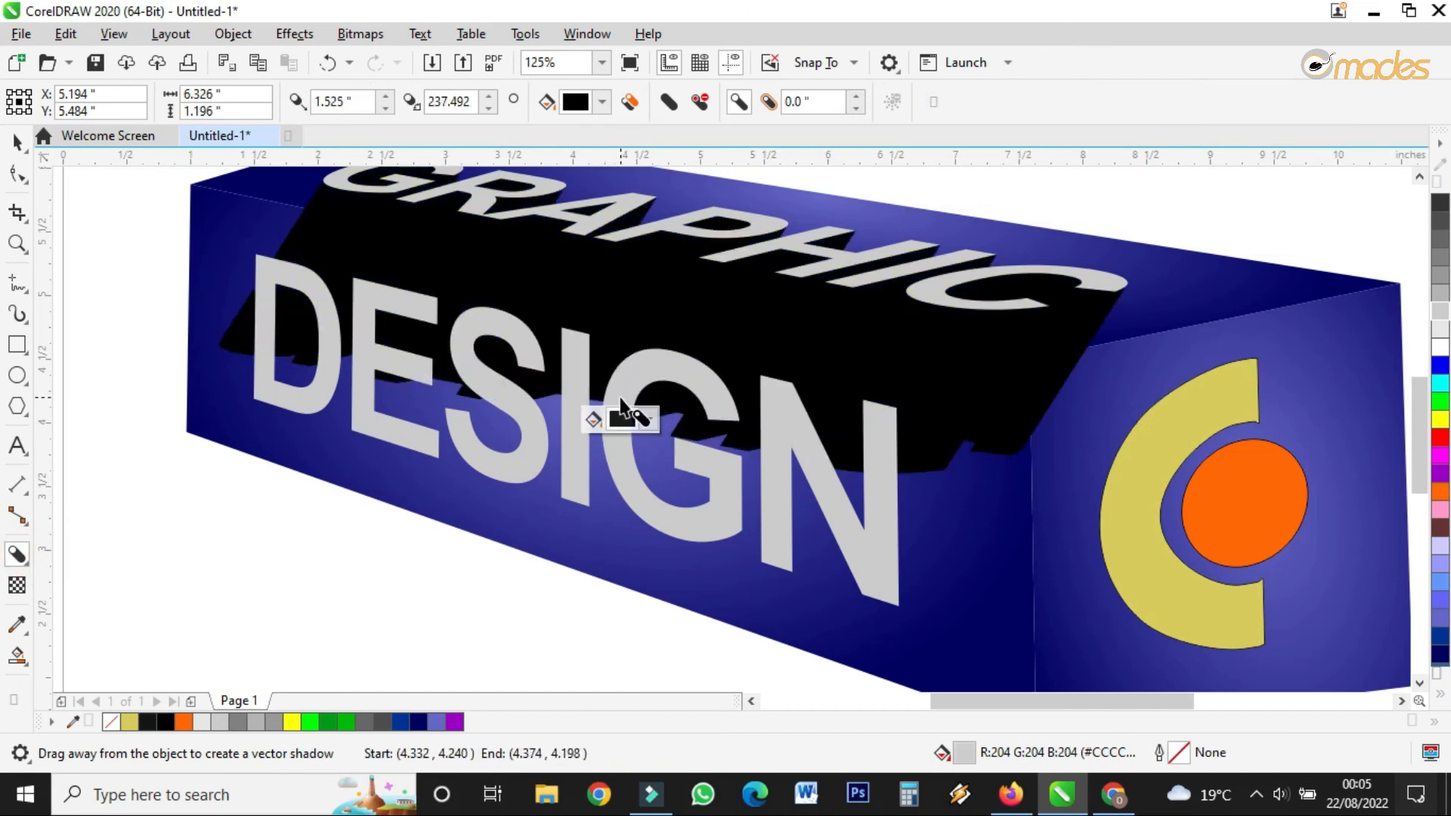
{"action": "key", "text": "ctrl+z"}
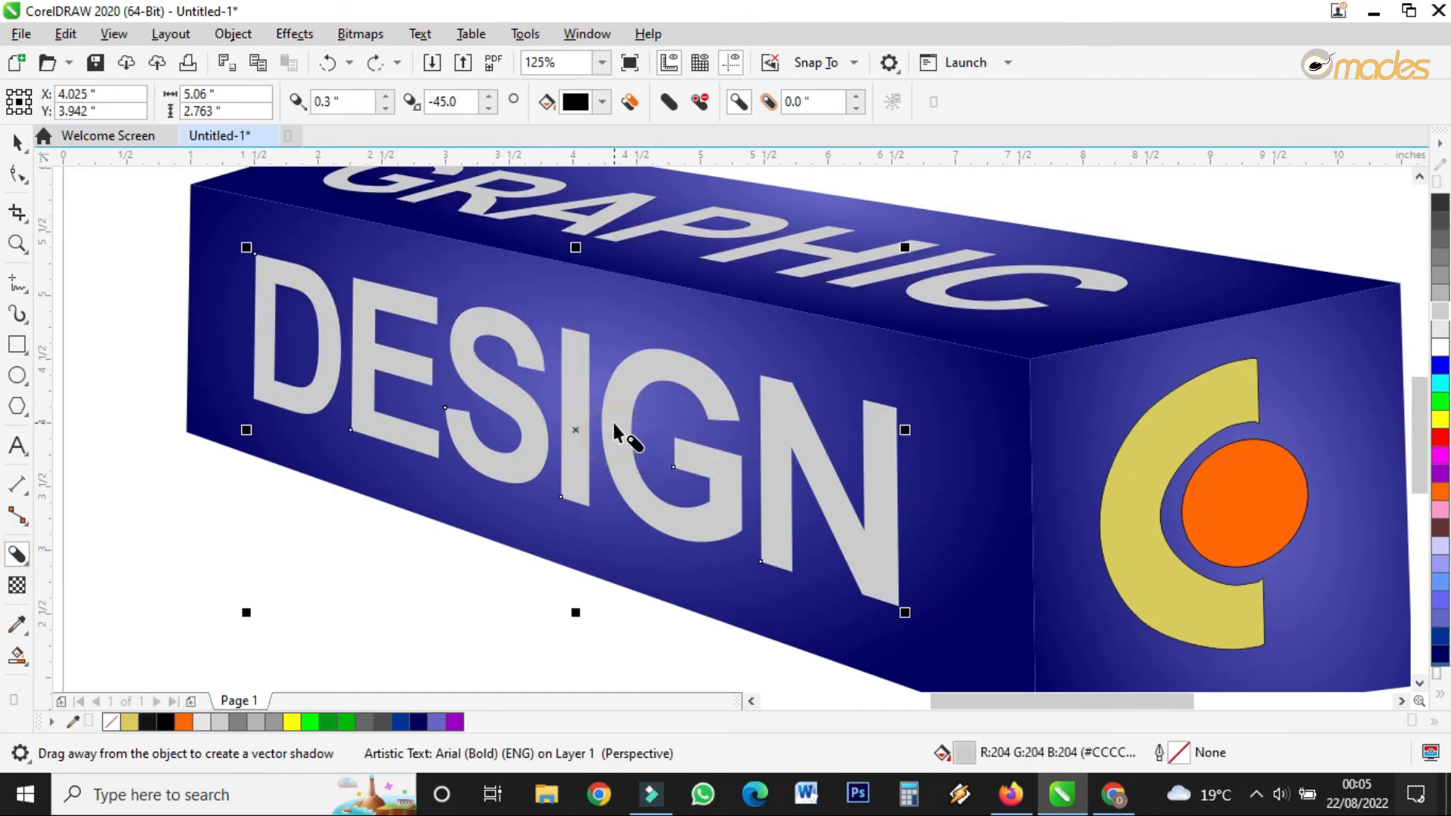
{"action": "mouse_move", "coordinate": [615, 421]}
{"action": "left_mouse_down"}
{"action": "mouse_move", "coordinate": [612, 457]}
{"action": "mouse_move", "coordinate": [612, 436]}
{"action": "mouse_move", "coordinate": [594, 451]}
{"action": "mouse_move", "coordinate": [604, 434]}
{"action": "left_mouse_up"}
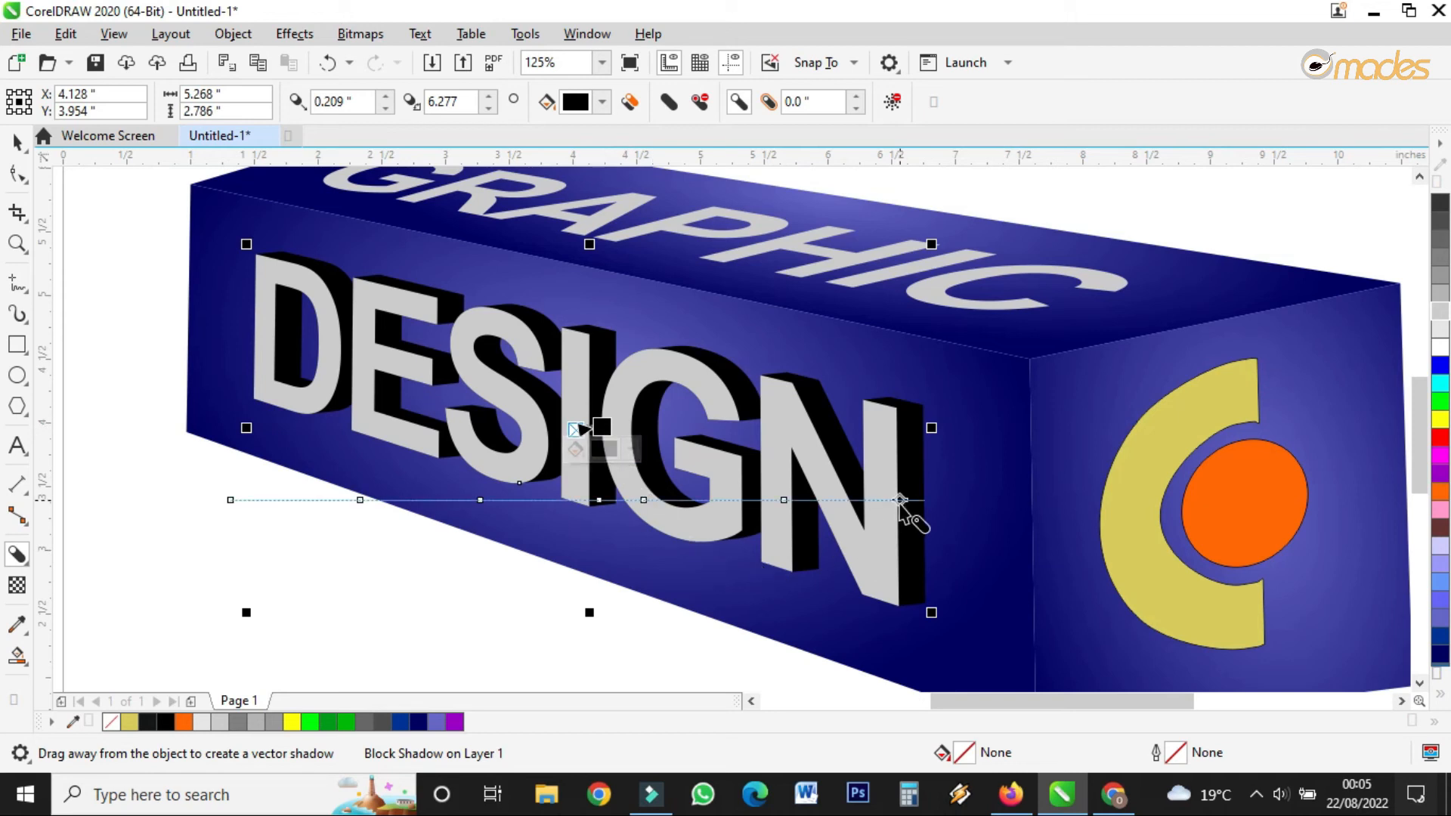
{"action": "left_click", "coordinate": [21, 141]}
- Add a black block shadow to the GRAPHIC text, about 0.189 inches deep at a direction of about 310 degrees
{"action": "scroll", "coordinate": [162, 391], "scroll_direction": "down", "scroll_amount": 3}
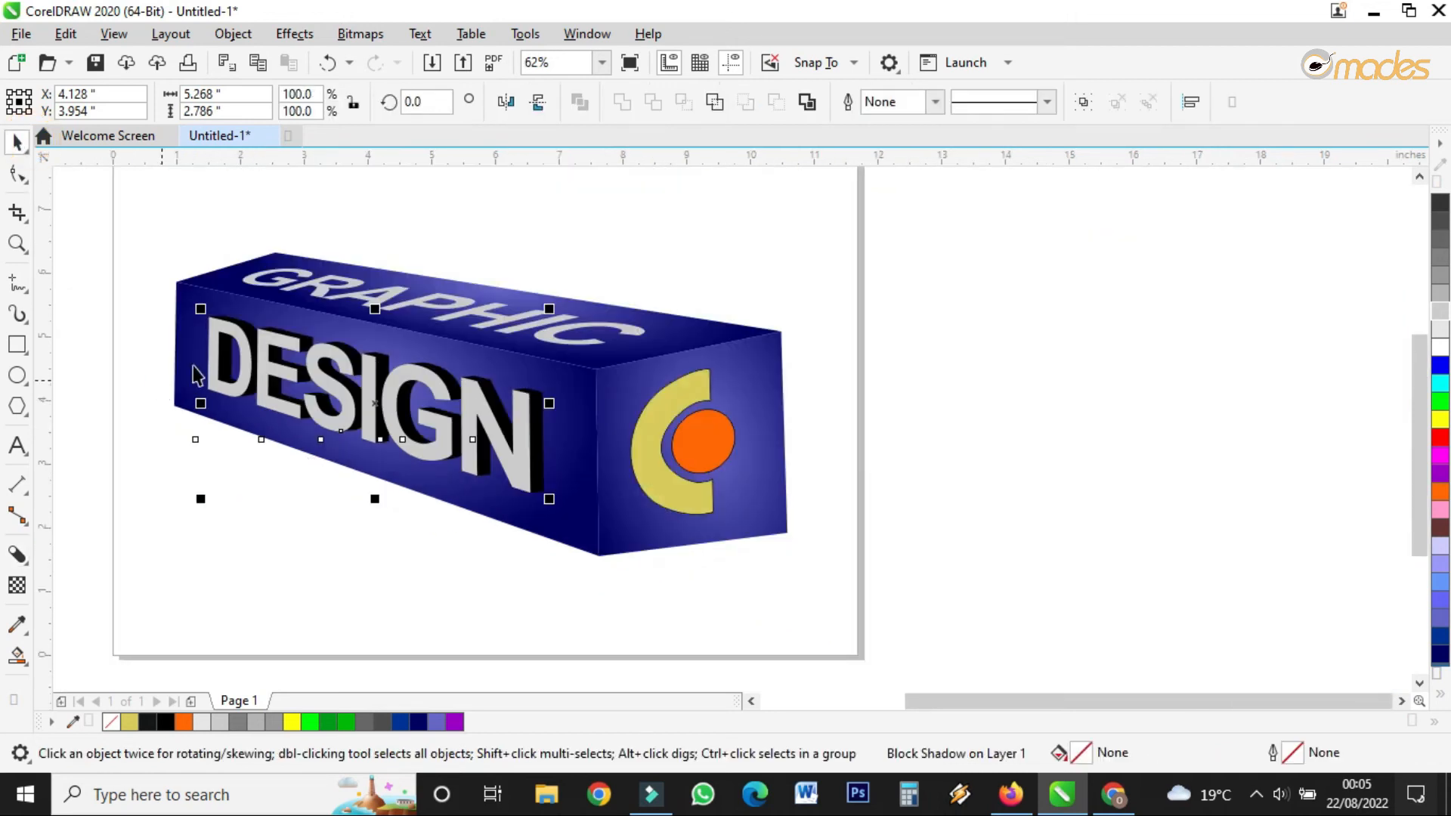
{"action": "scroll", "coordinate": [382, 274], "scroll_direction": "up", "scroll_amount": 3}
{"action": "left_click", "coordinate": [447, 213]}
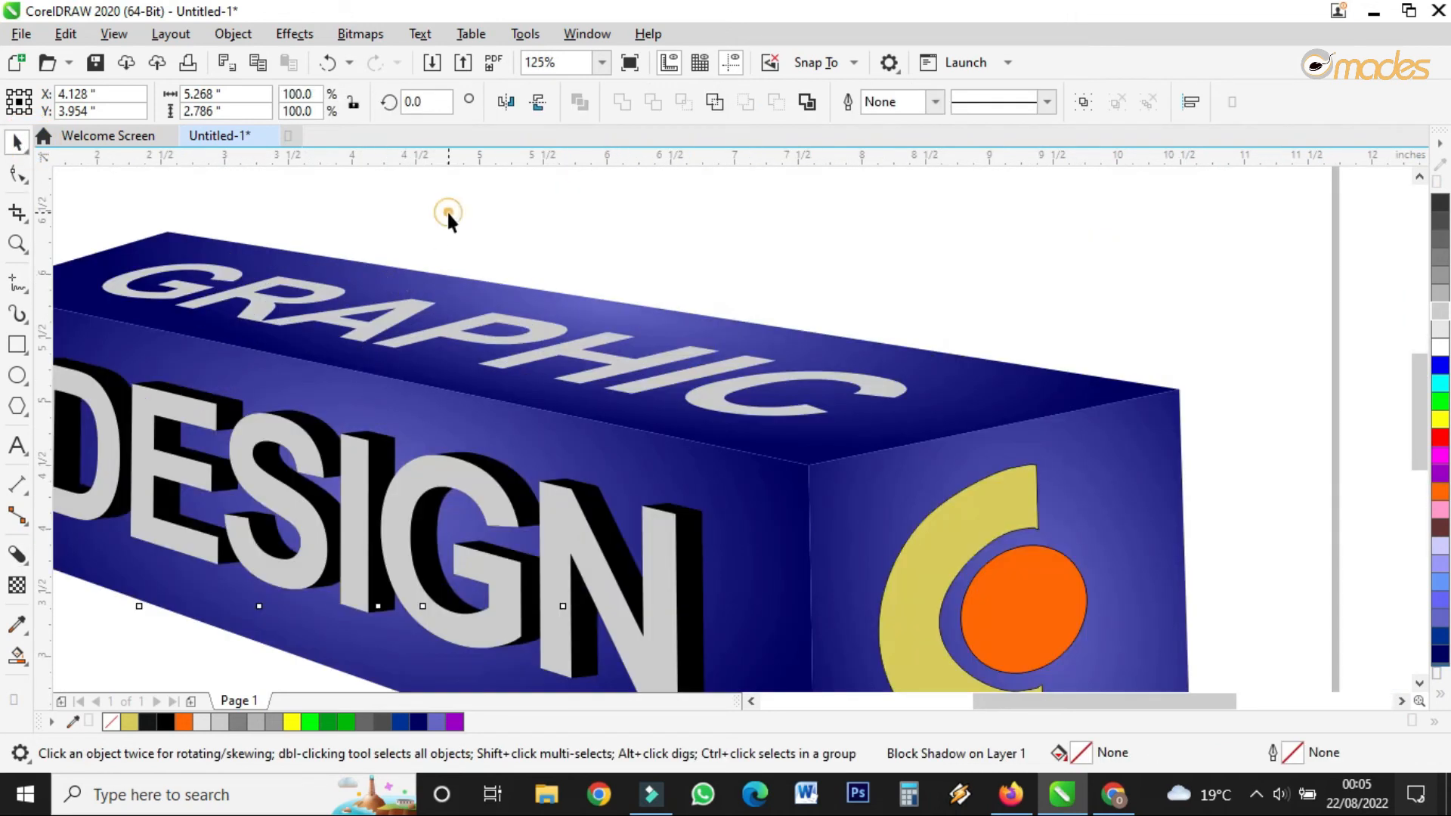
{"action": "left_click", "coordinate": [403, 308]}
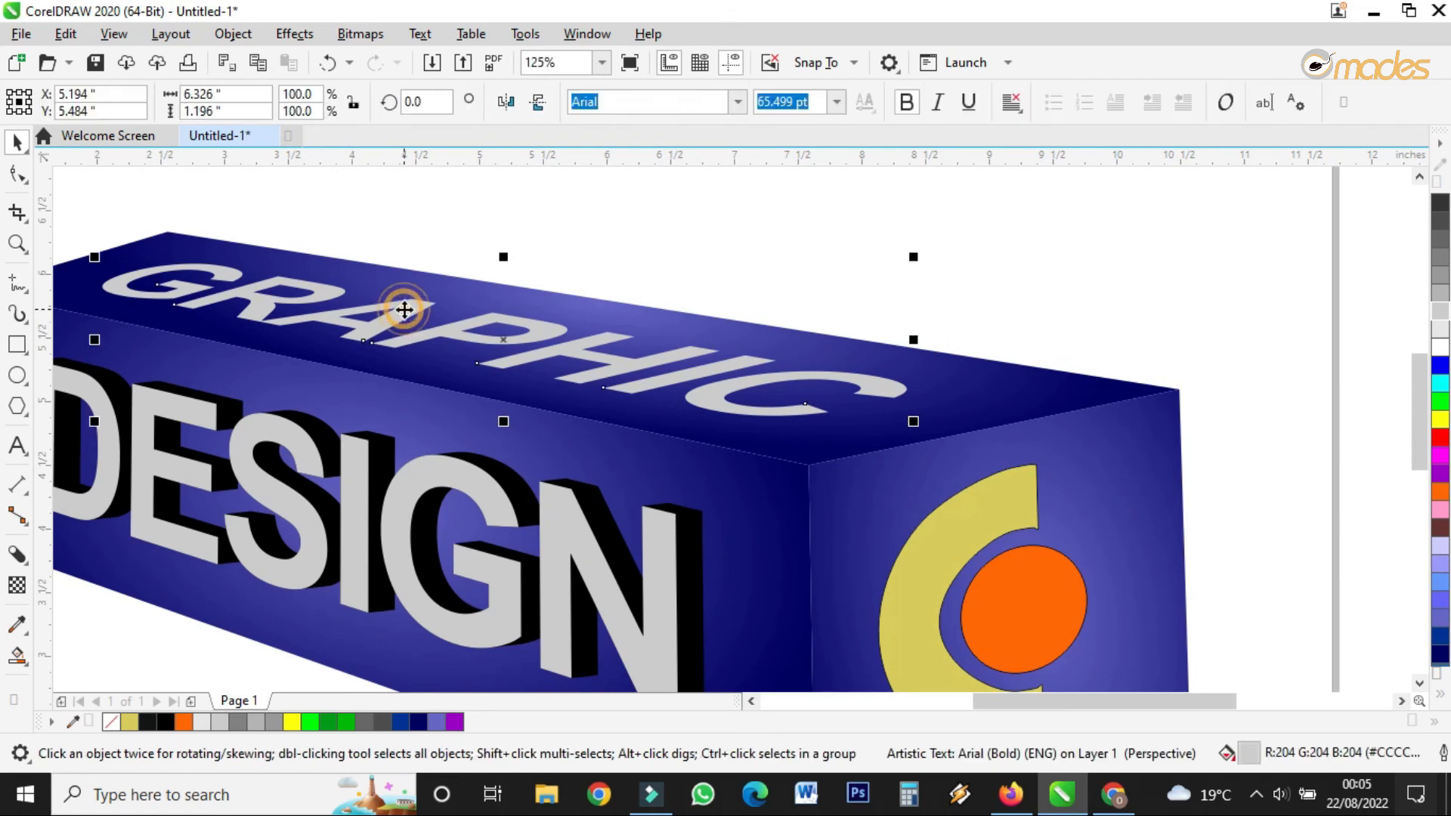
{"action": "left_click", "coordinate": [17, 554]}
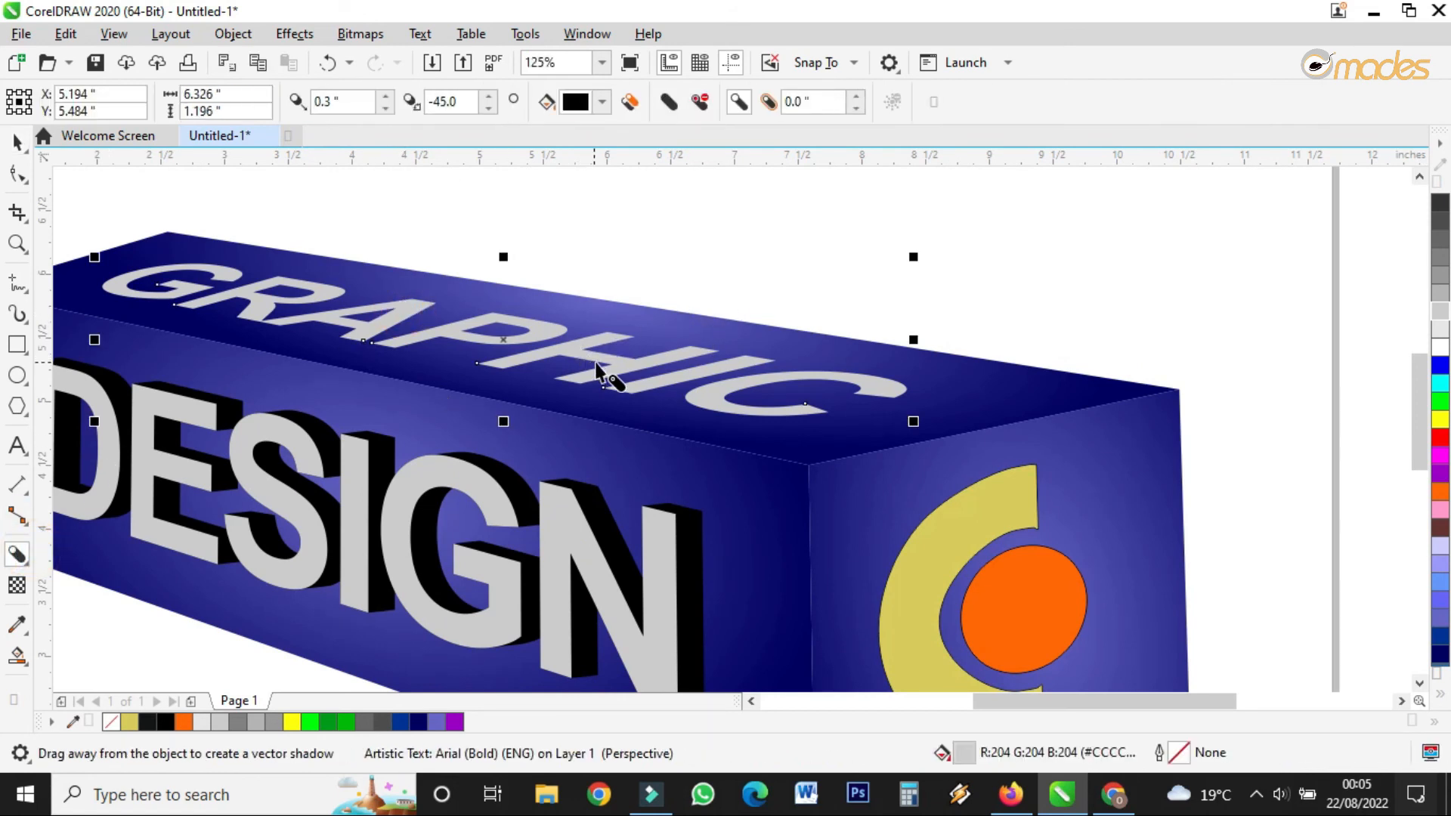
{"action": "left_click_drag", "start_coordinate": [602, 365], "coordinate": [521, 362]}
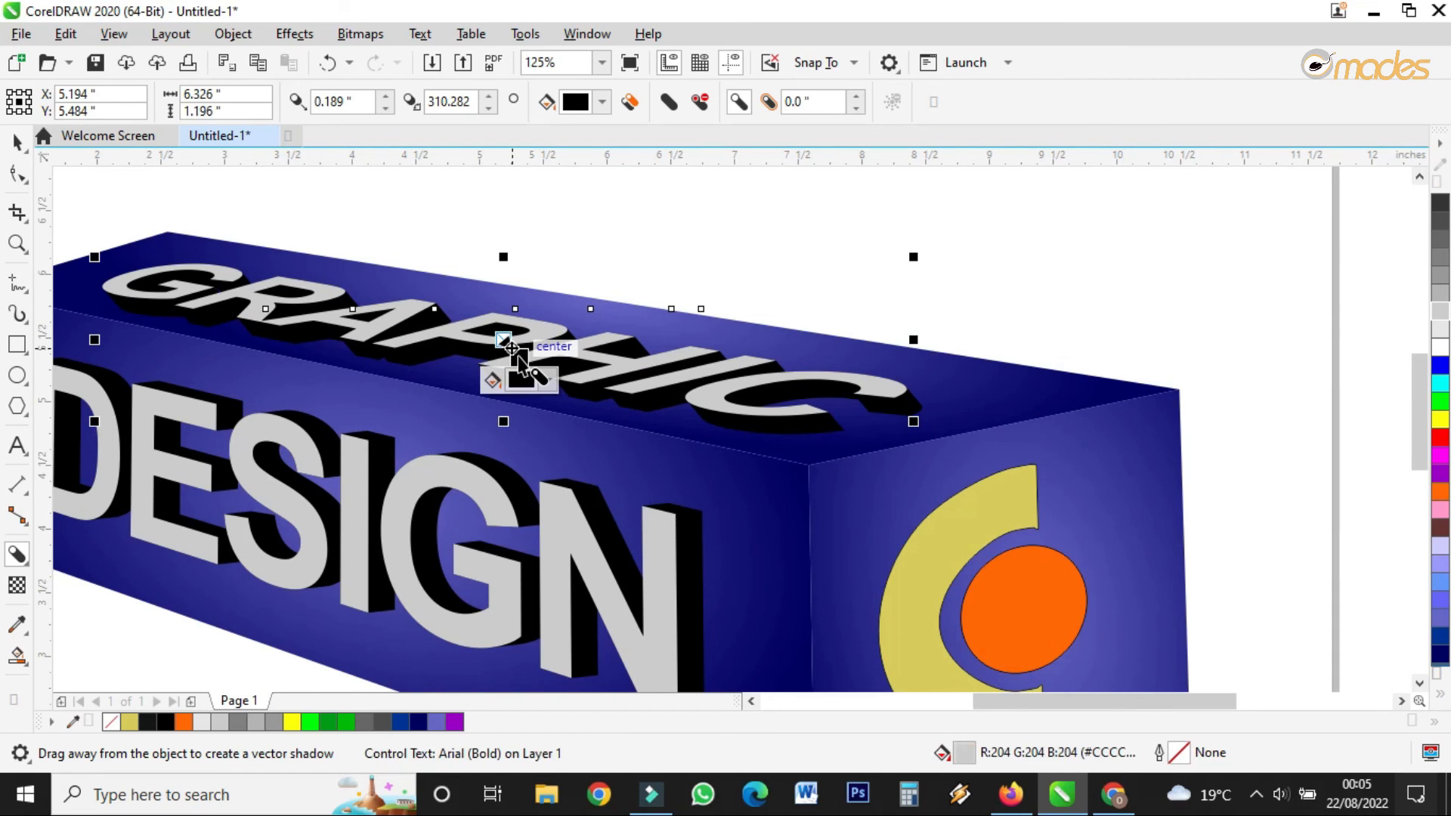
- Adjust the GRAPHIC text's block shadow to a depth of about 0.186 inches and a direction of about 324 degrees
{"action": "scroll", "coordinate": [520, 361], "scroll_direction": "up", "scroll_amount": 3}
{"action": "left_click_drag", "start_coordinate": [521, 363], "coordinate": [535, 347]}
{"action": "scroll", "coordinate": [540, 354], "scroll_direction": "down", "scroll_amount": 3}
{"action": "scroll", "coordinate": [540, 353], "scroll_direction": "down", "scroll_amount": 1}
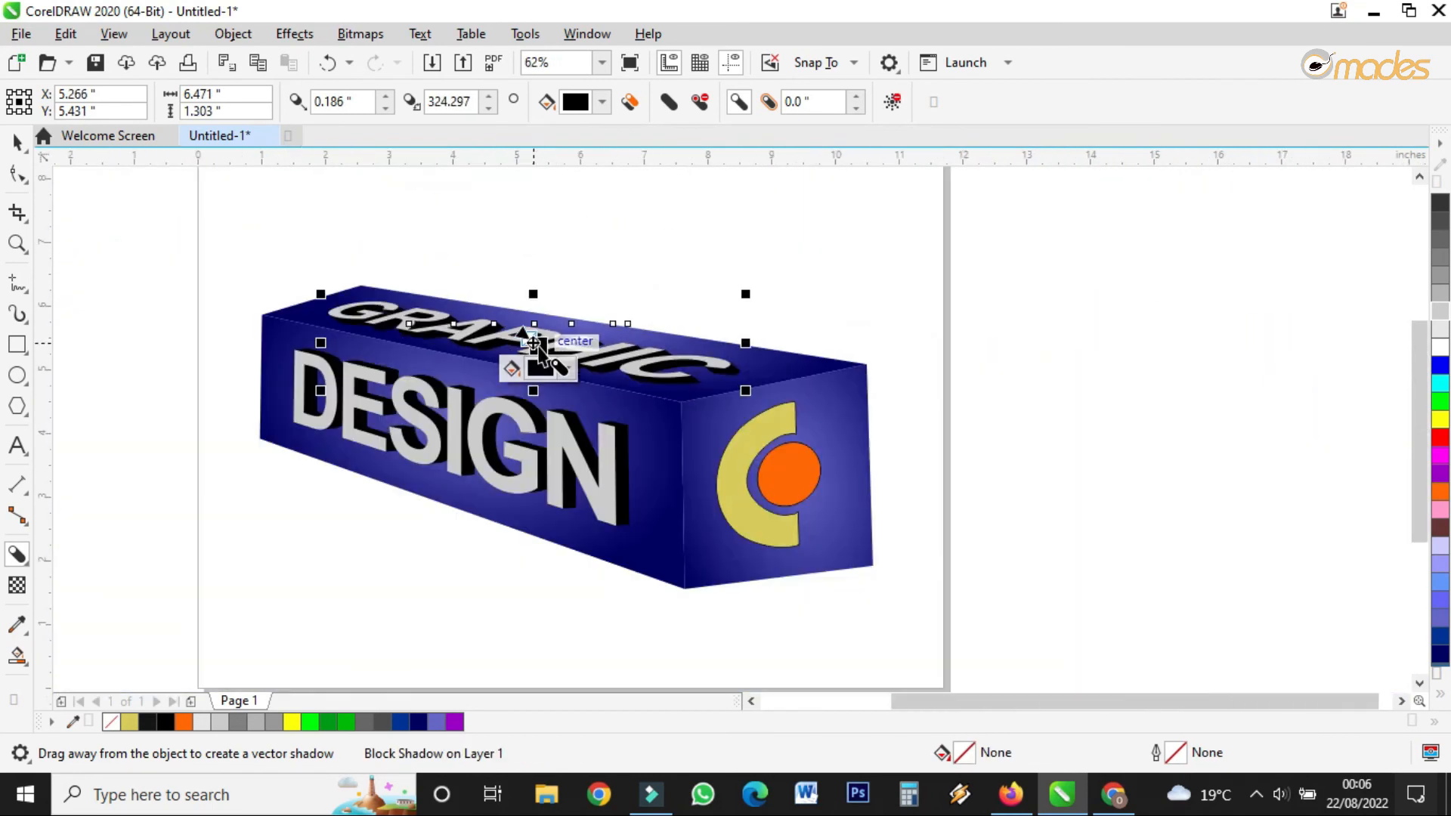
{"action": "scroll", "coordinate": [539, 355], "scroll_direction": "up", "scroll_amount": 1}
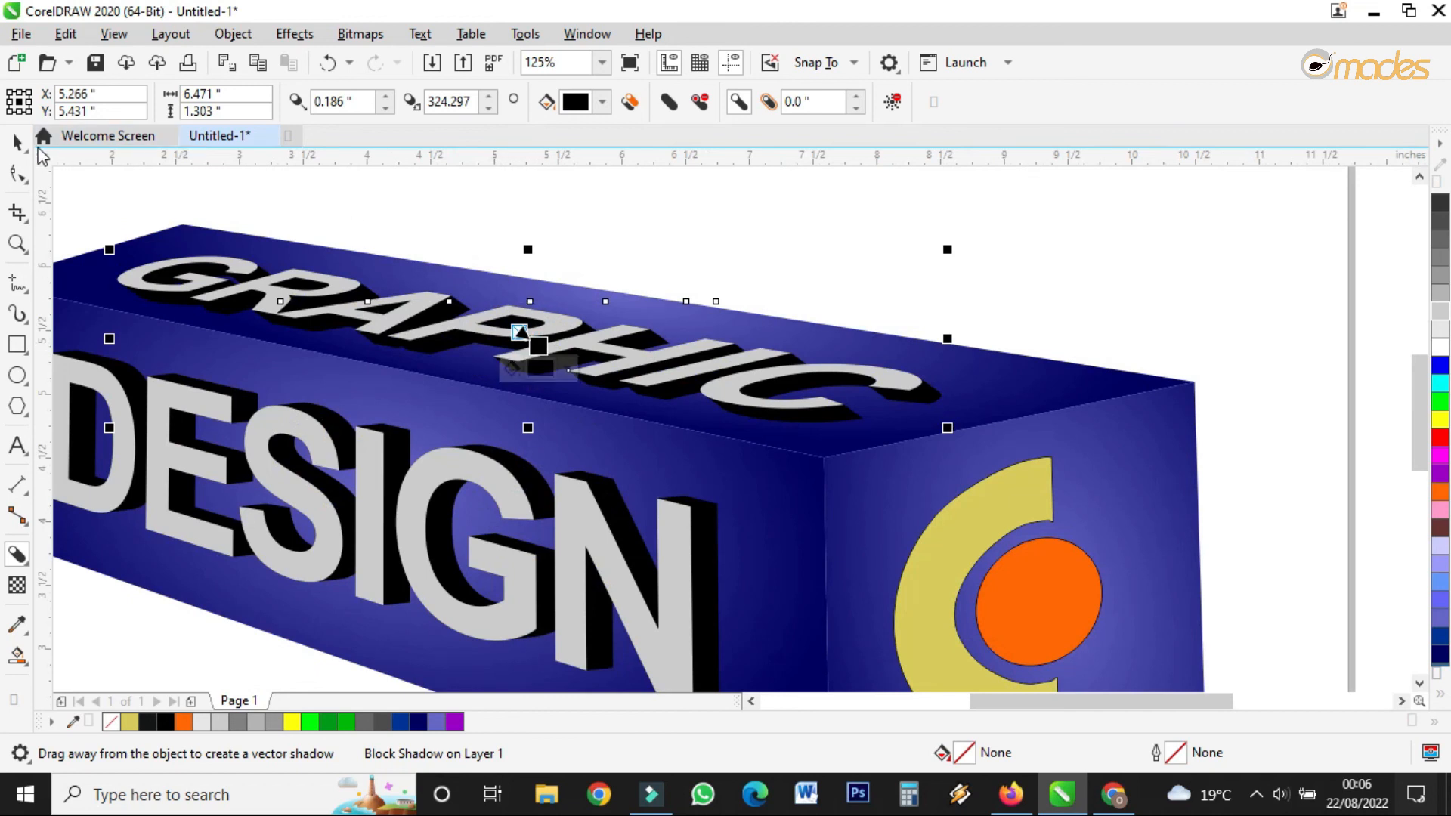
- Scale the GRAPHIC text and its block shadow down to about 96%
{"action": "left_click", "coordinate": [18, 141]}
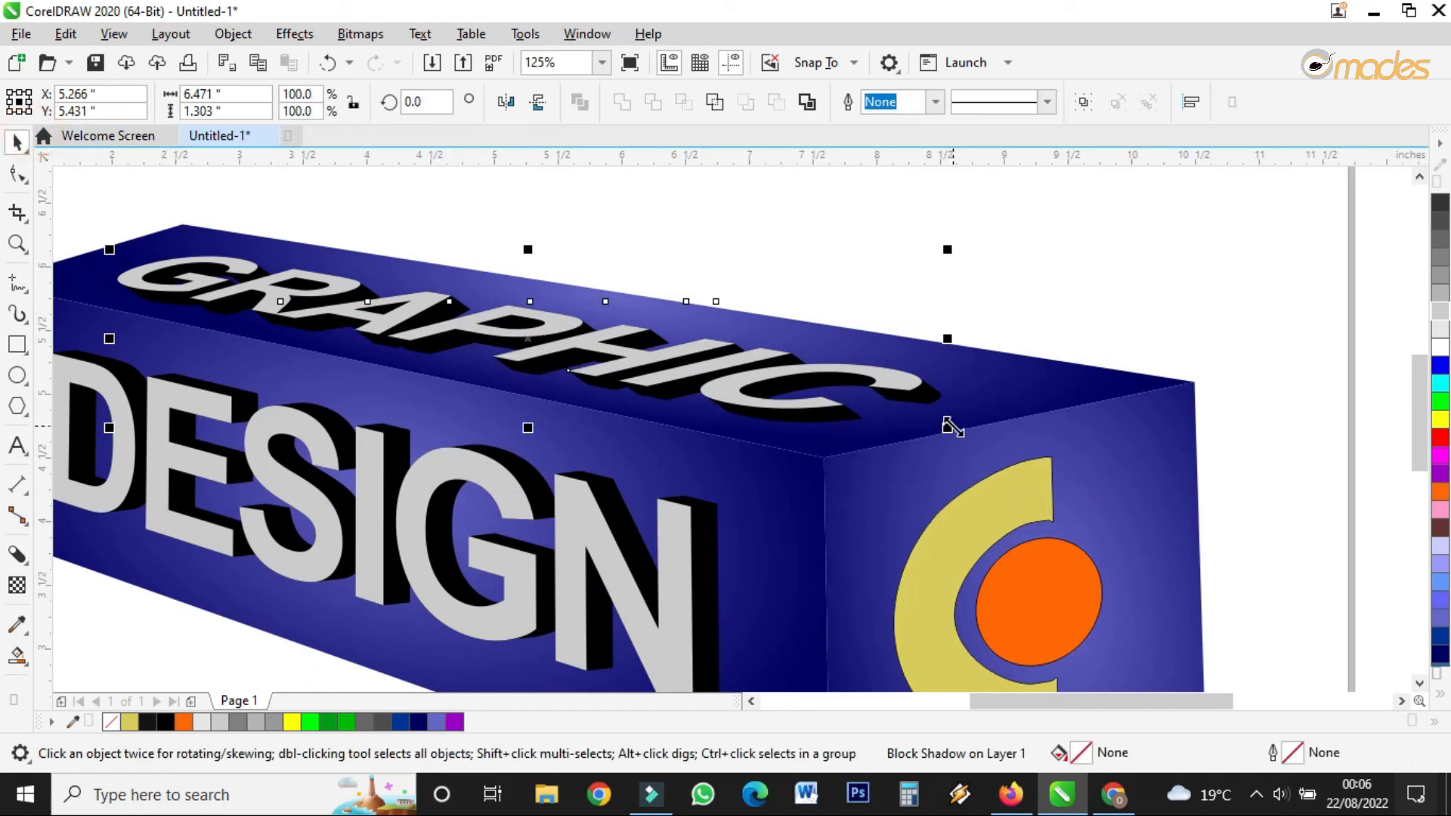
{"action": "left_click_drag", "start_coordinate": [951, 244], "coordinate": [926, 250]}
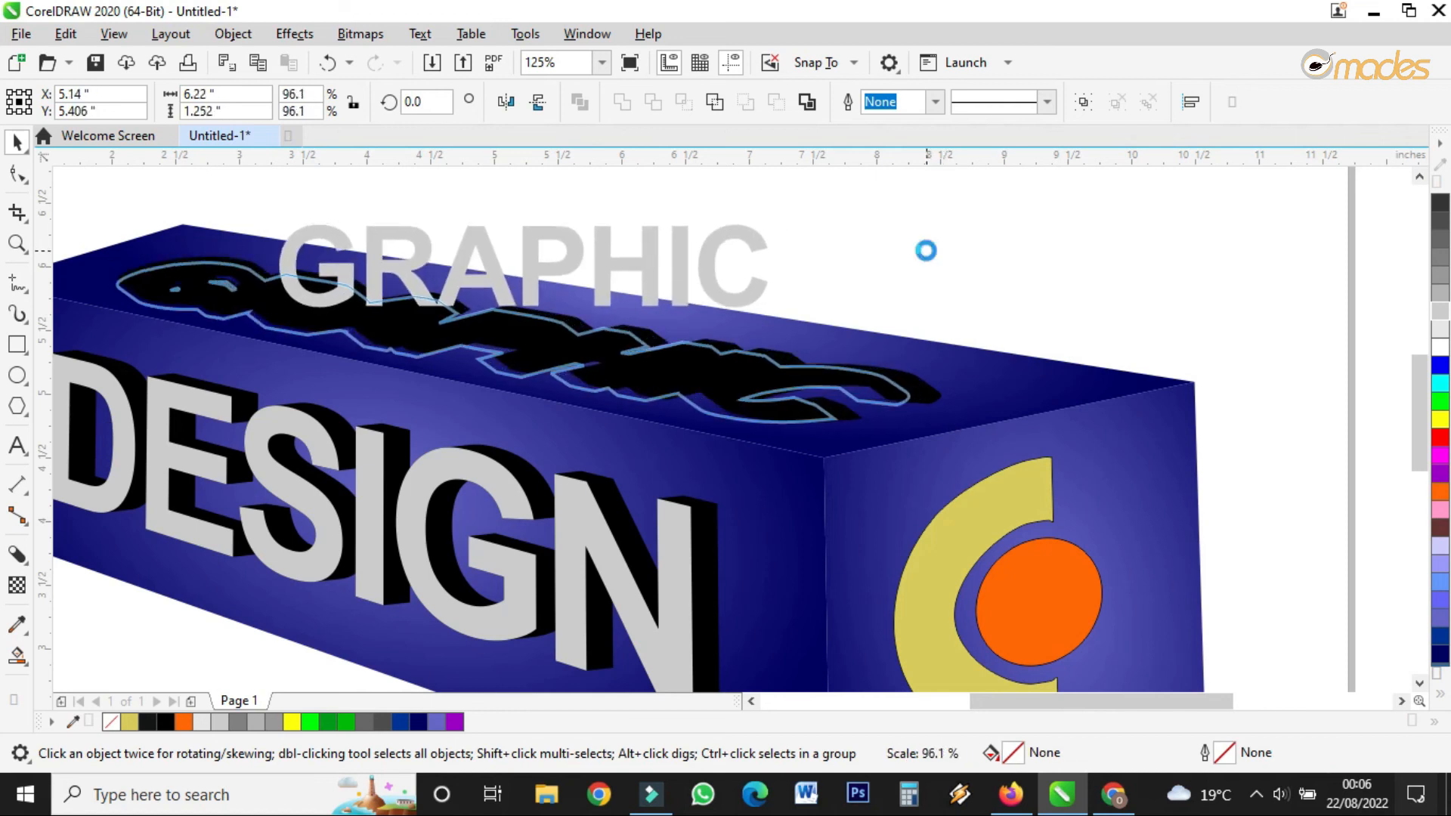
{"action": "left_click", "coordinate": [954, 252]}
- Group the yellow C and the orange circle on the box's end face and remove their outlines
{"action": "scroll", "coordinate": [753, 420], "scroll_direction": "down", "scroll_amount": 3}
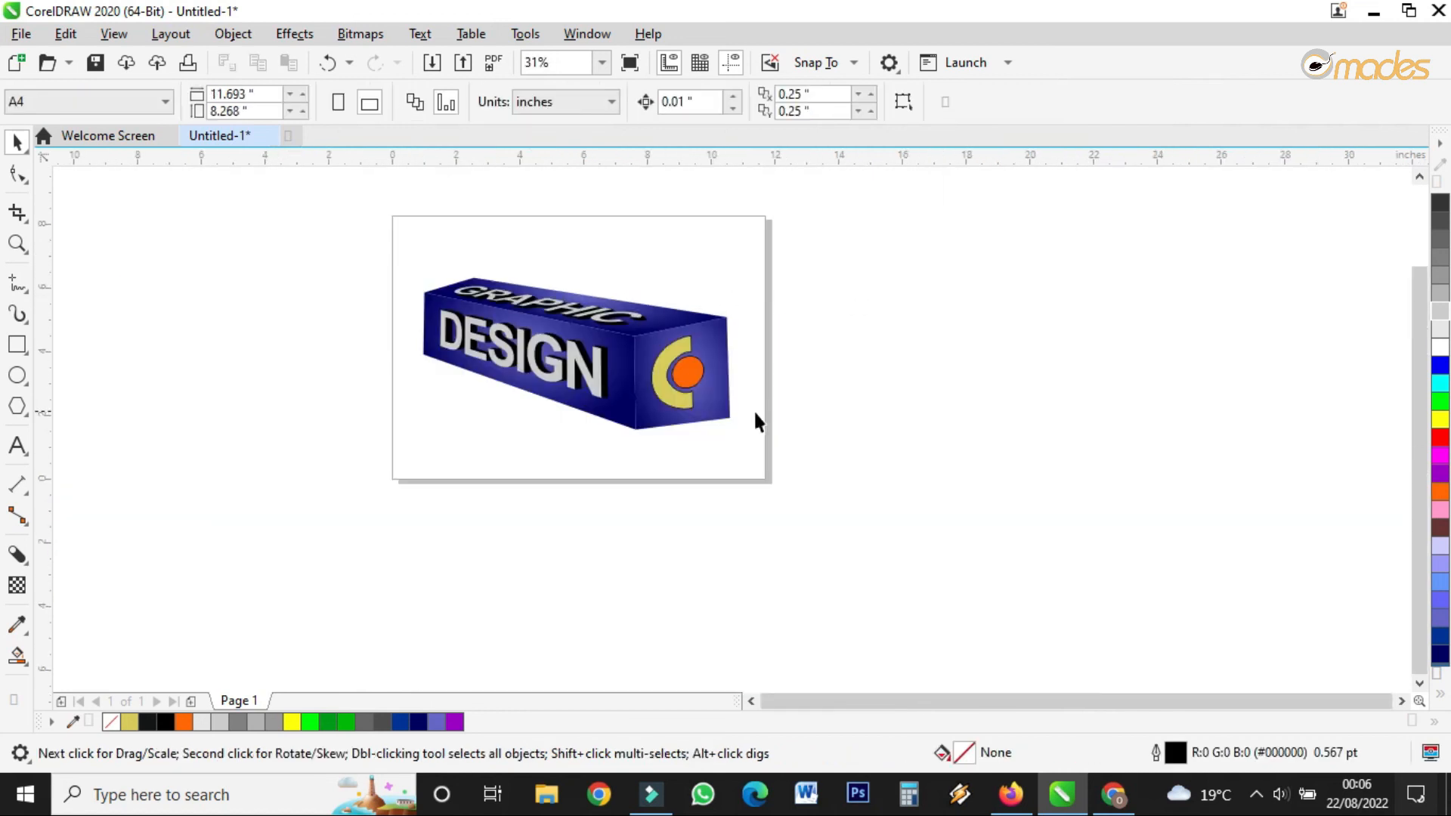
{"action": "scroll", "coordinate": [693, 378], "scroll_direction": "up", "scroll_amount": 2}
{"action": "left_click", "coordinate": [635, 342]}
{"action": "scroll", "coordinate": [686, 365], "scroll_direction": "up", "scroll_amount": 2}
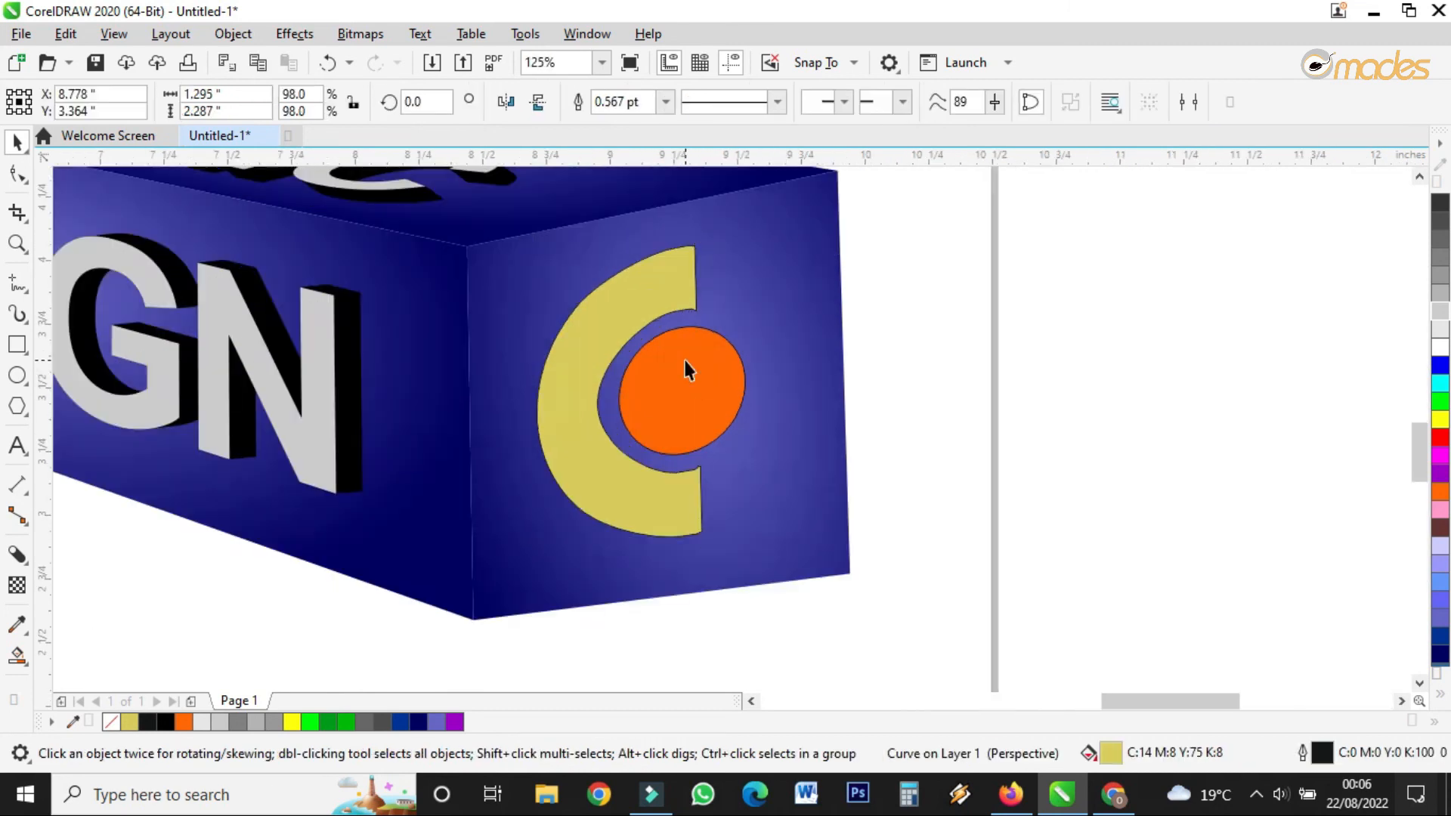
{"action": "left_click", "coordinate": [684, 361], "text": "shift"}
{"action": "left_click", "coordinate": [1093, 106]}
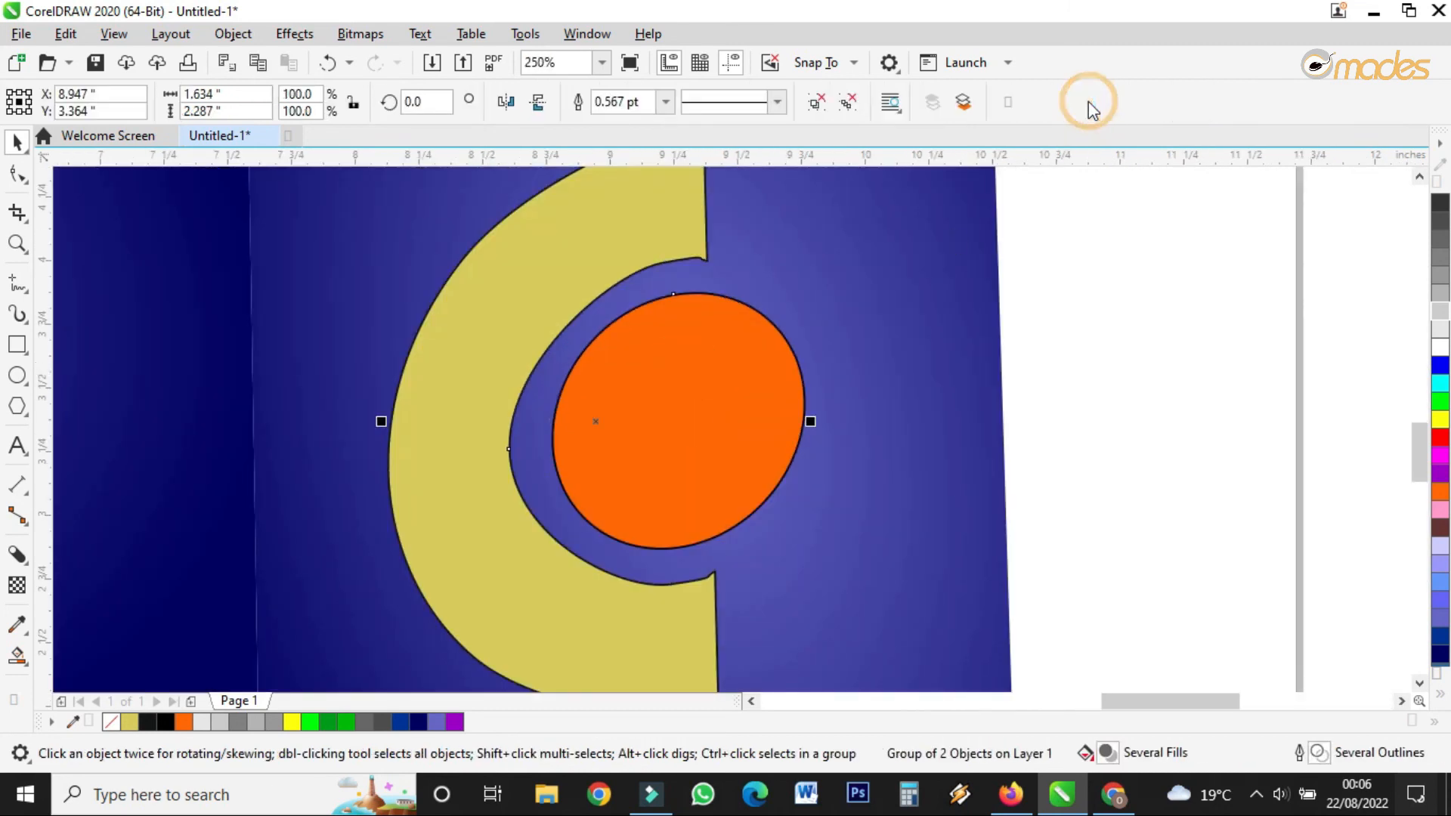
{"action": "left_click", "coordinate": [666, 102]}
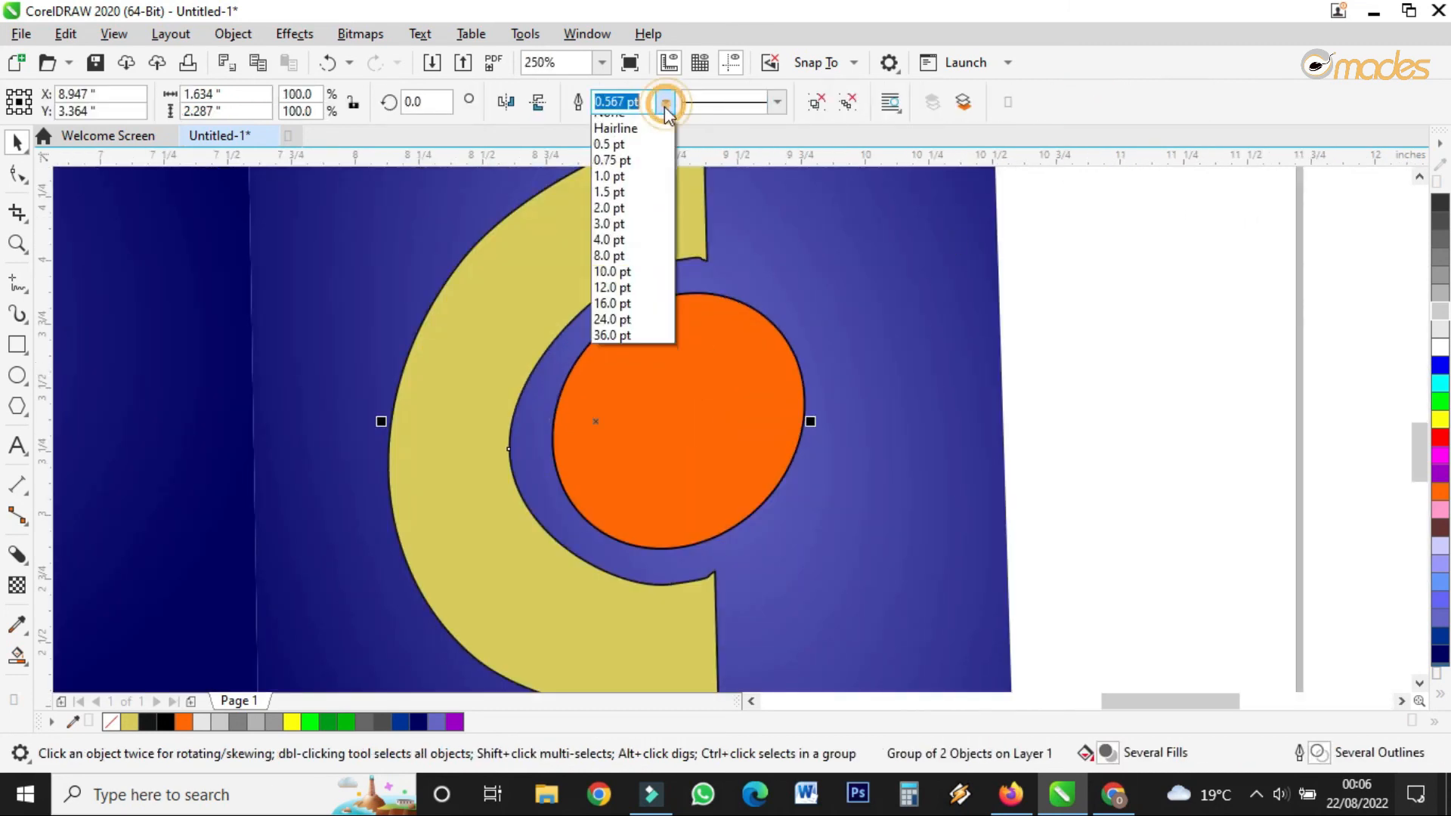
{"action": "left_click", "coordinate": [659, 123]}
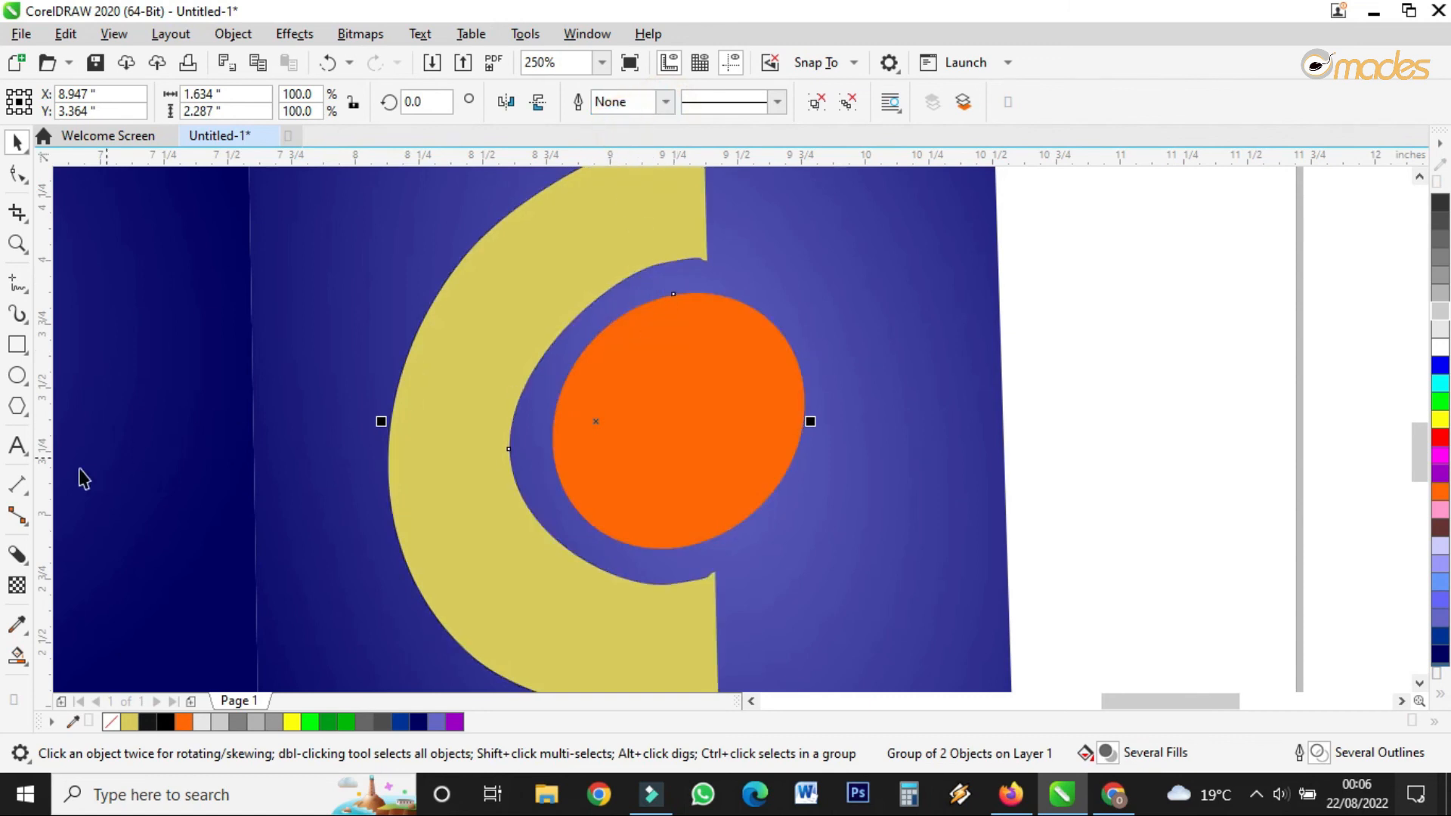
- Add a black block shadow to the grouped C-and-circle logo, extending towards its left side
{"action": "left_click", "coordinate": [16, 554]}
{"action": "scroll", "coordinate": [641, 297], "scroll_direction": "down", "scroll_amount": 4}
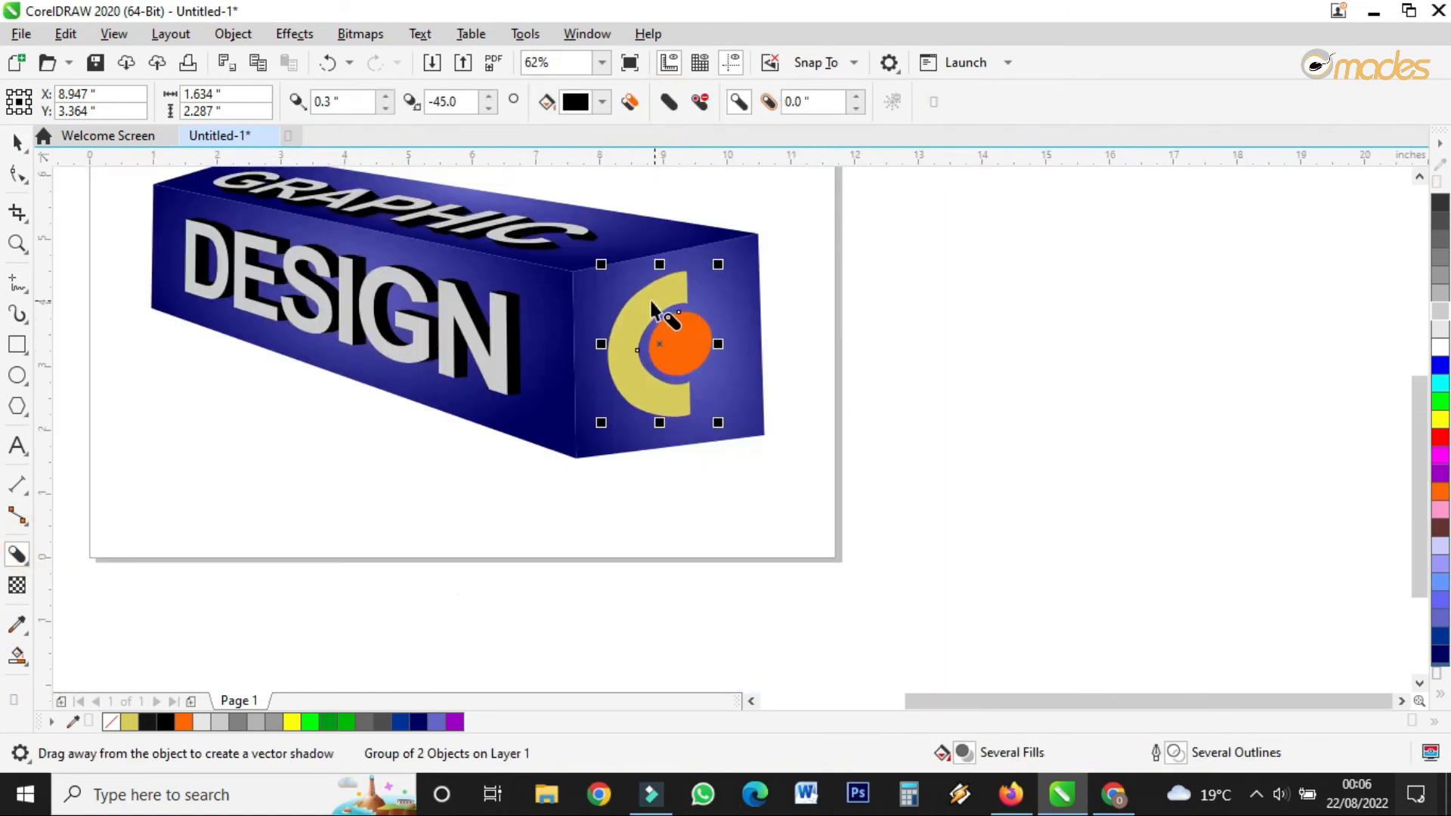
{"action": "left_click_drag", "start_coordinate": [641, 298], "coordinate": [584, 335]}
{"action": "scroll", "coordinate": [657, 352], "scroll_direction": "up", "scroll_amount": 3}
{"action": "left_click", "coordinate": [14, 144]}
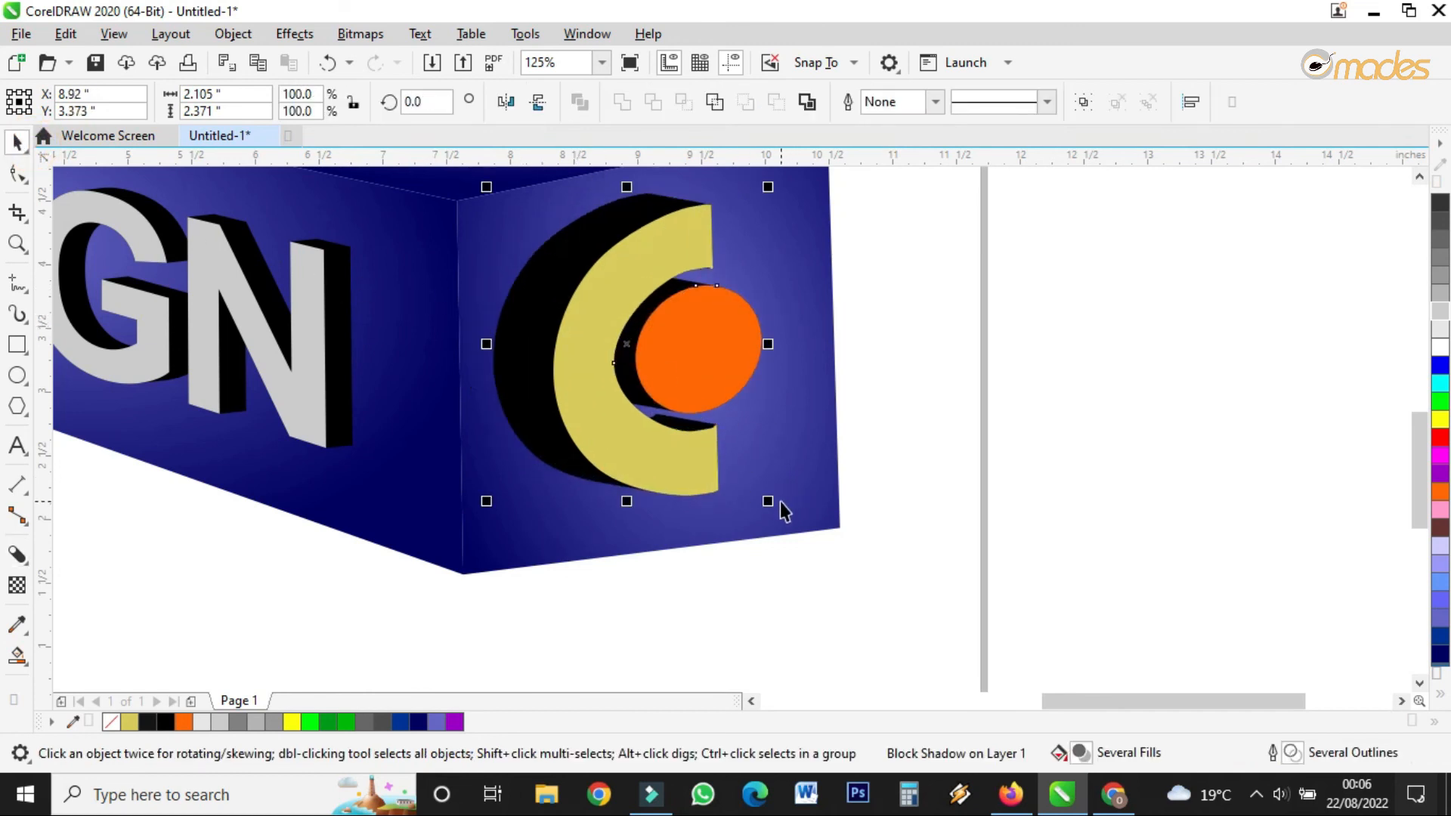
- Scale the shadowed logo down to about 1.76 by 1.99 inches and shift it slightly right on the end face, centred at about X 8.995, Y 3.36 inches
{"action": "left_click_drag", "start_coordinate": [767, 501], "coordinate": [747, 484]}
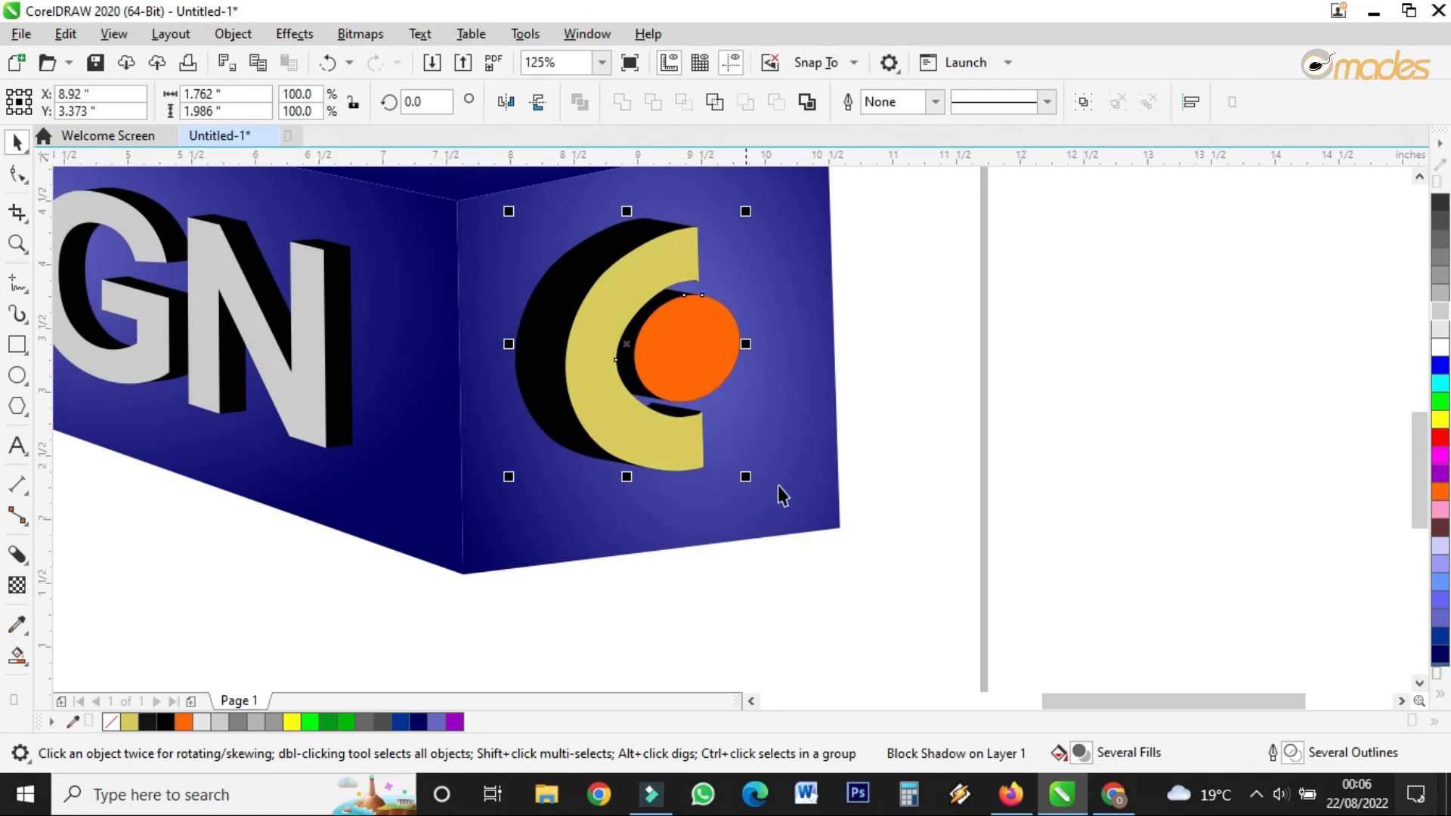
{"action": "scroll", "coordinate": [835, 475], "scroll_direction": "down", "scroll_amount": 2}
{"action": "scroll", "coordinate": [729, 382], "scroll_direction": "up", "scroll_amount": 2}
{"action": "left_click_drag", "start_coordinate": [728, 383], "coordinate": [749, 384]}
{"action": "scroll", "coordinate": [776, 369], "scroll_direction": "down", "scroll_amount": 2}
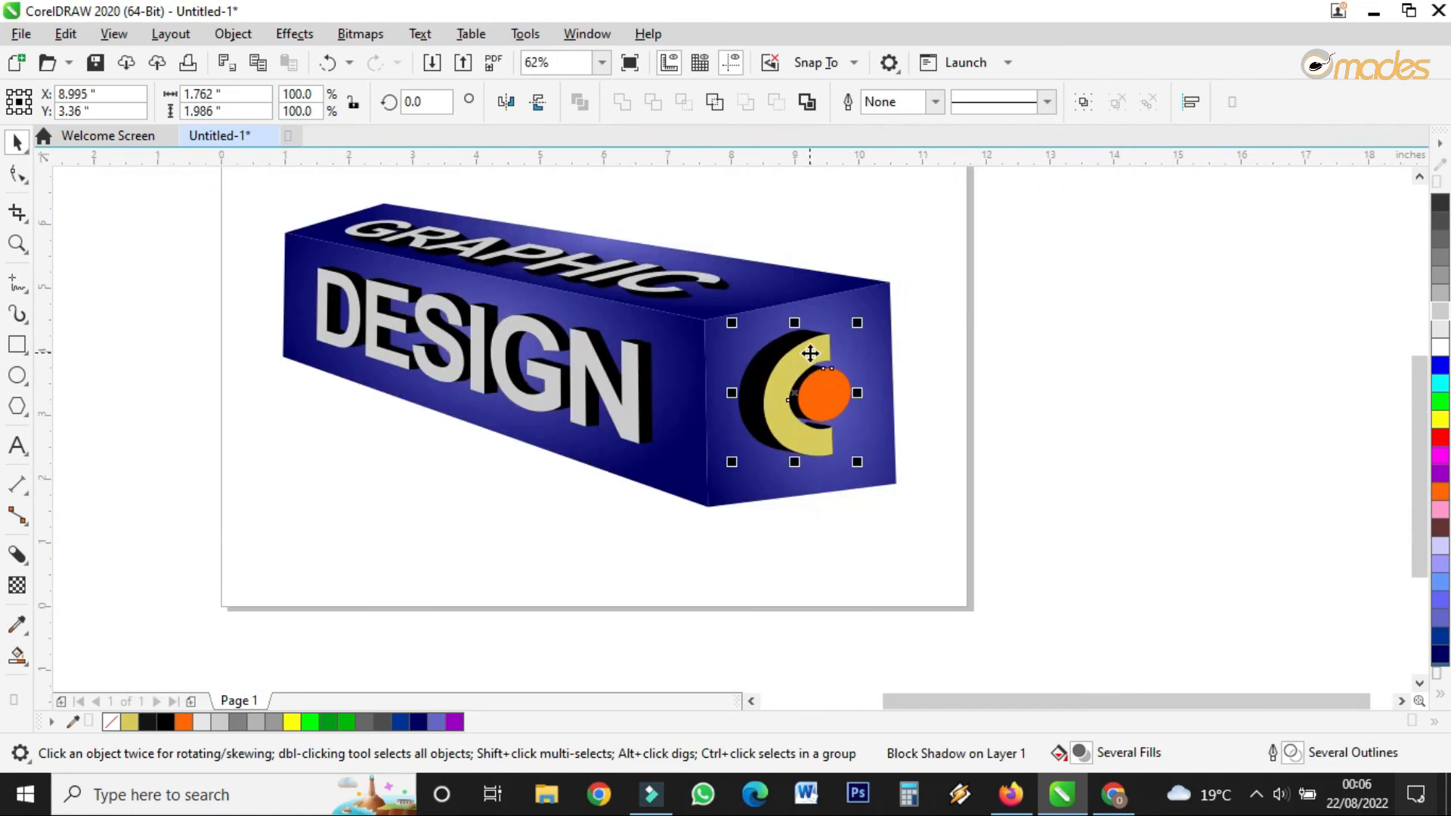
{"action": "left_click", "coordinate": [993, 275]}
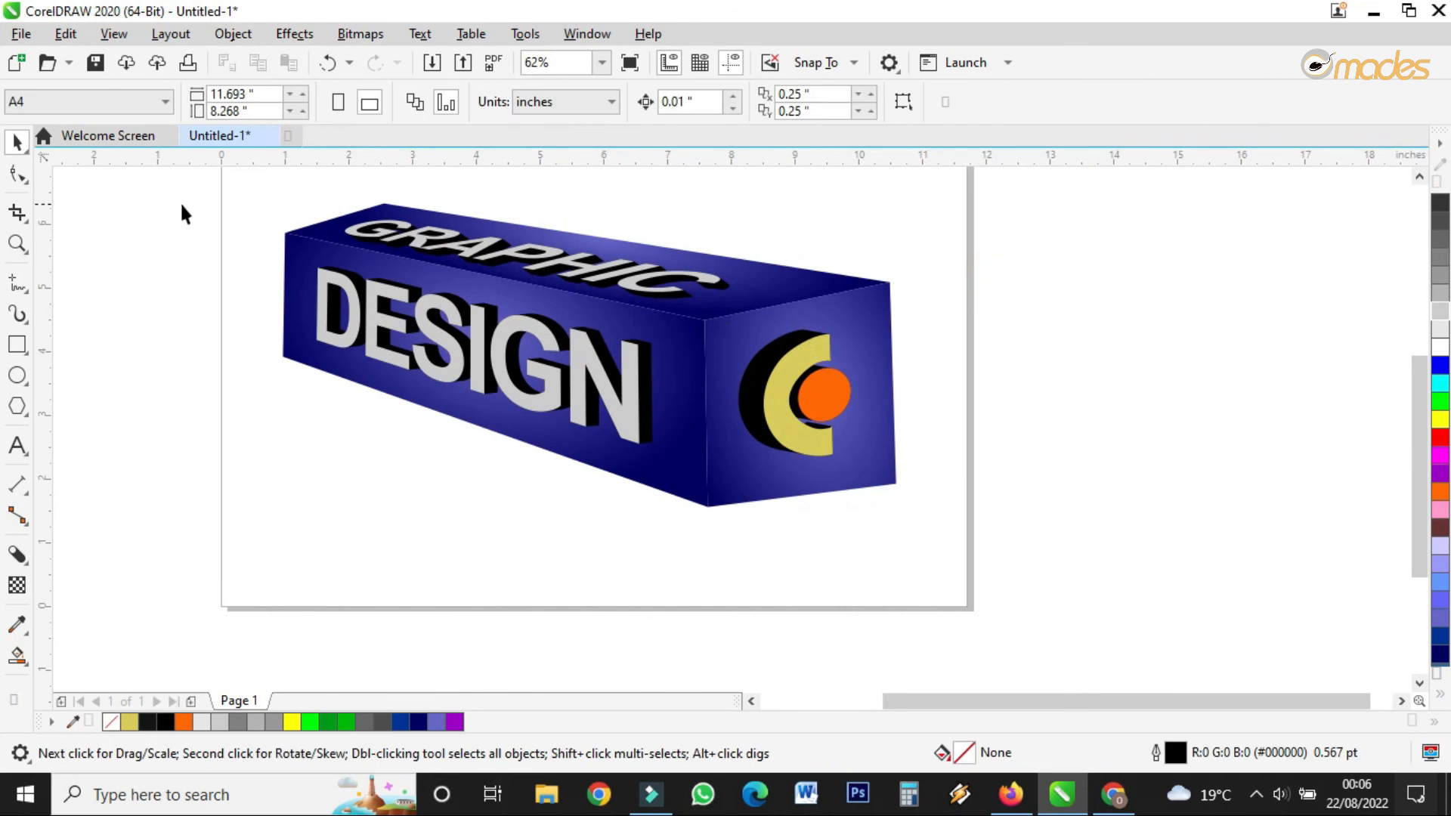
- Try to group all the box faces, the shadowed texts and the logo together
{"action": "left_click", "coordinate": [18, 245]}
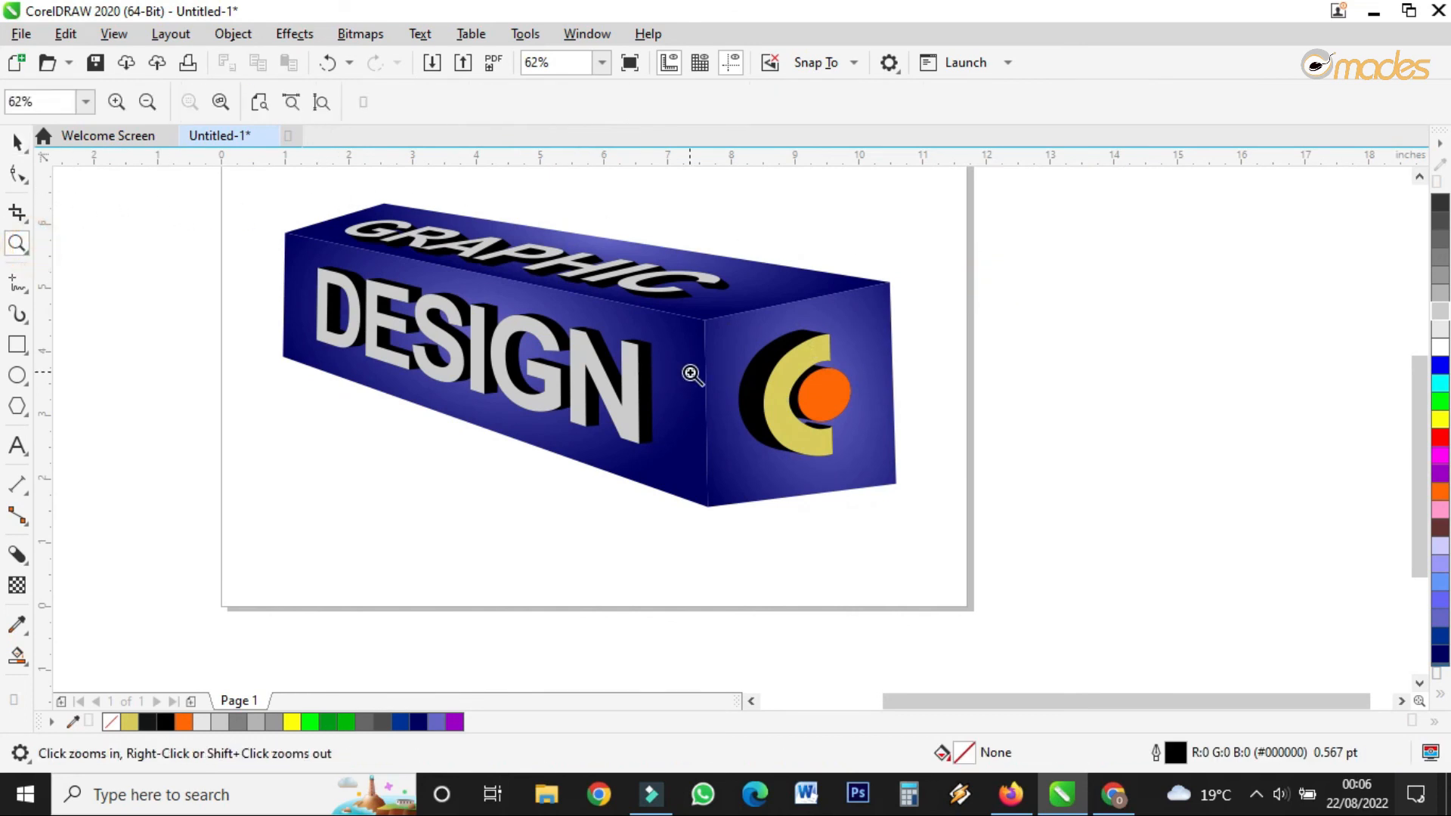
{"action": "left_click", "coordinate": [17, 143]}
{"action": "scroll", "coordinate": [674, 525], "scroll_direction": "down", "scroll_amount": 1}
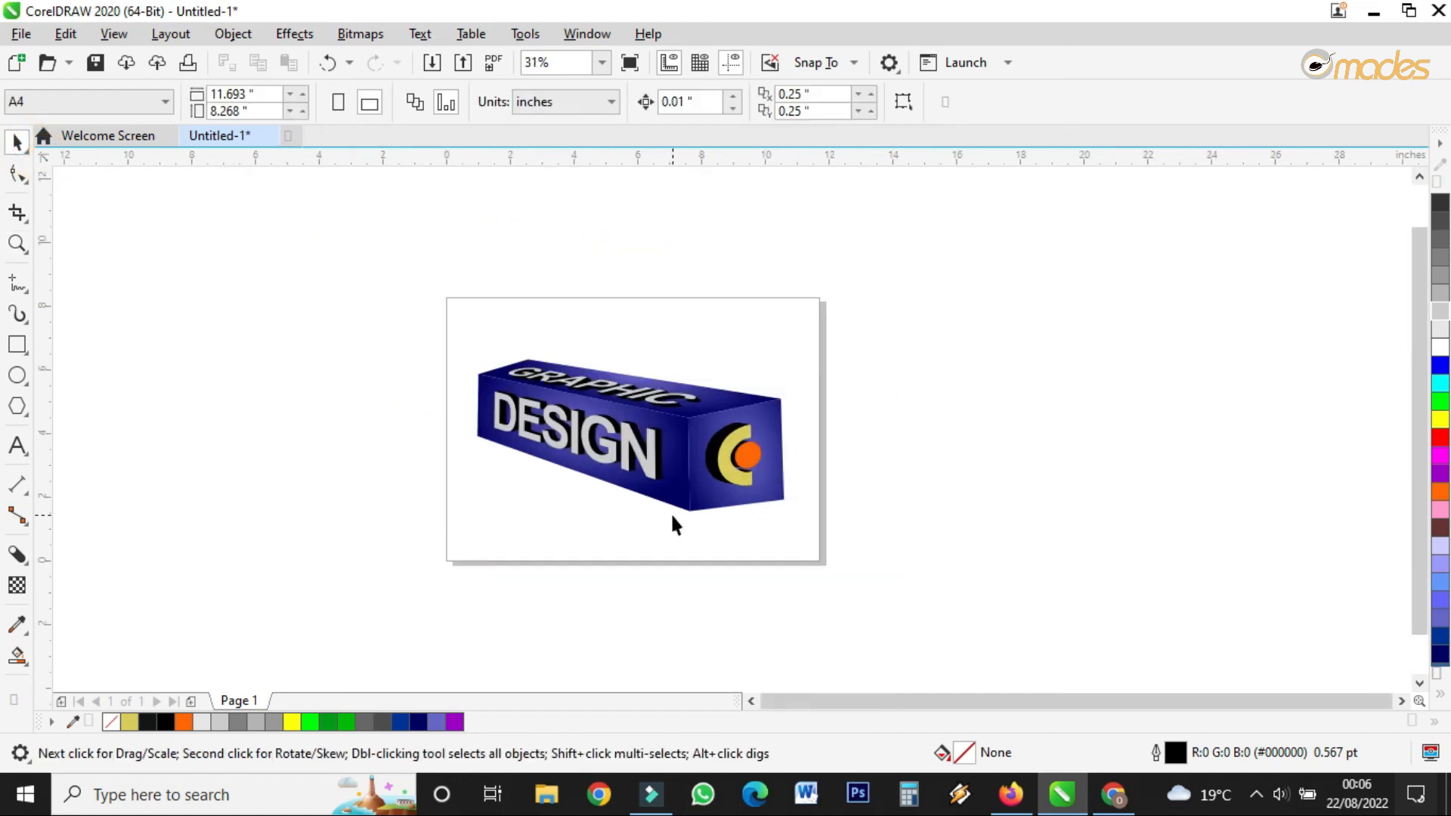
{"action": "left_click_drag", "start_coordinate": [397, 299], "coordinate": [905, 598]}
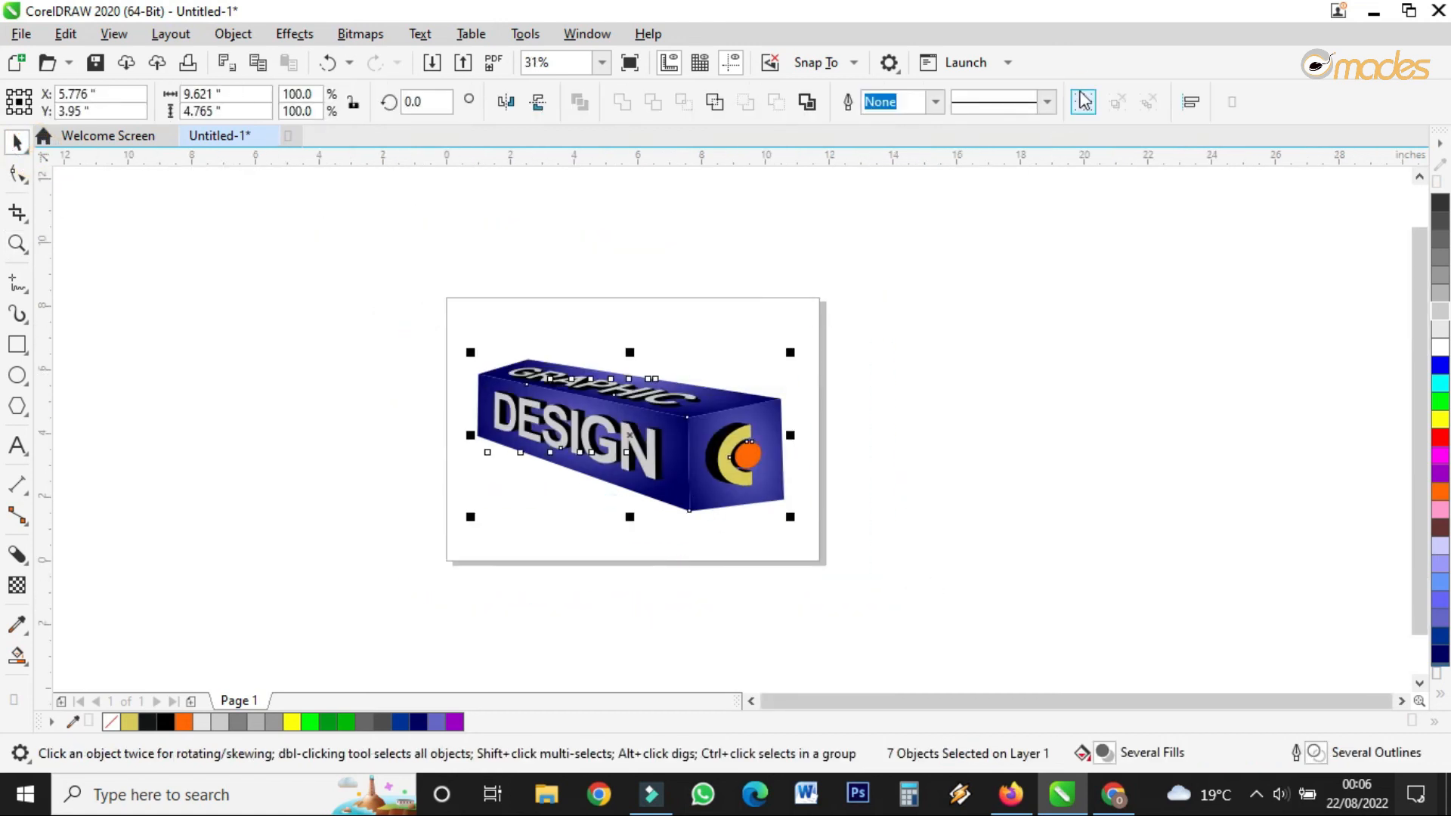
{"action": "left_click", "coordinate": [1084, 101]}
{"action": "scroll", "coordinate": [692, 329], "scroll_direction": "up", "scroll_amount": 1}
{"action": "scroll", "coordinate": [691, 332], "scroll_direction": "down", "scroll_amount": 1}
{"action": "scroll", "coordinate": [703, 370], "scroll_direction": "up", "scroll_amount": 1}
{"action": "scroll", "coordinate": [971, 266], "scroll_direction": "down", "scroll_amount": 1}
- Examine the GRAPHIC text and logo up close, and view the finished page in full-screen preview
{"action": "left_click", "coordinate": [837, 364]}
{"action": "scroll", "coordinate": [837, 366], "scroll_direction": "up", "scroll_amount": 2}
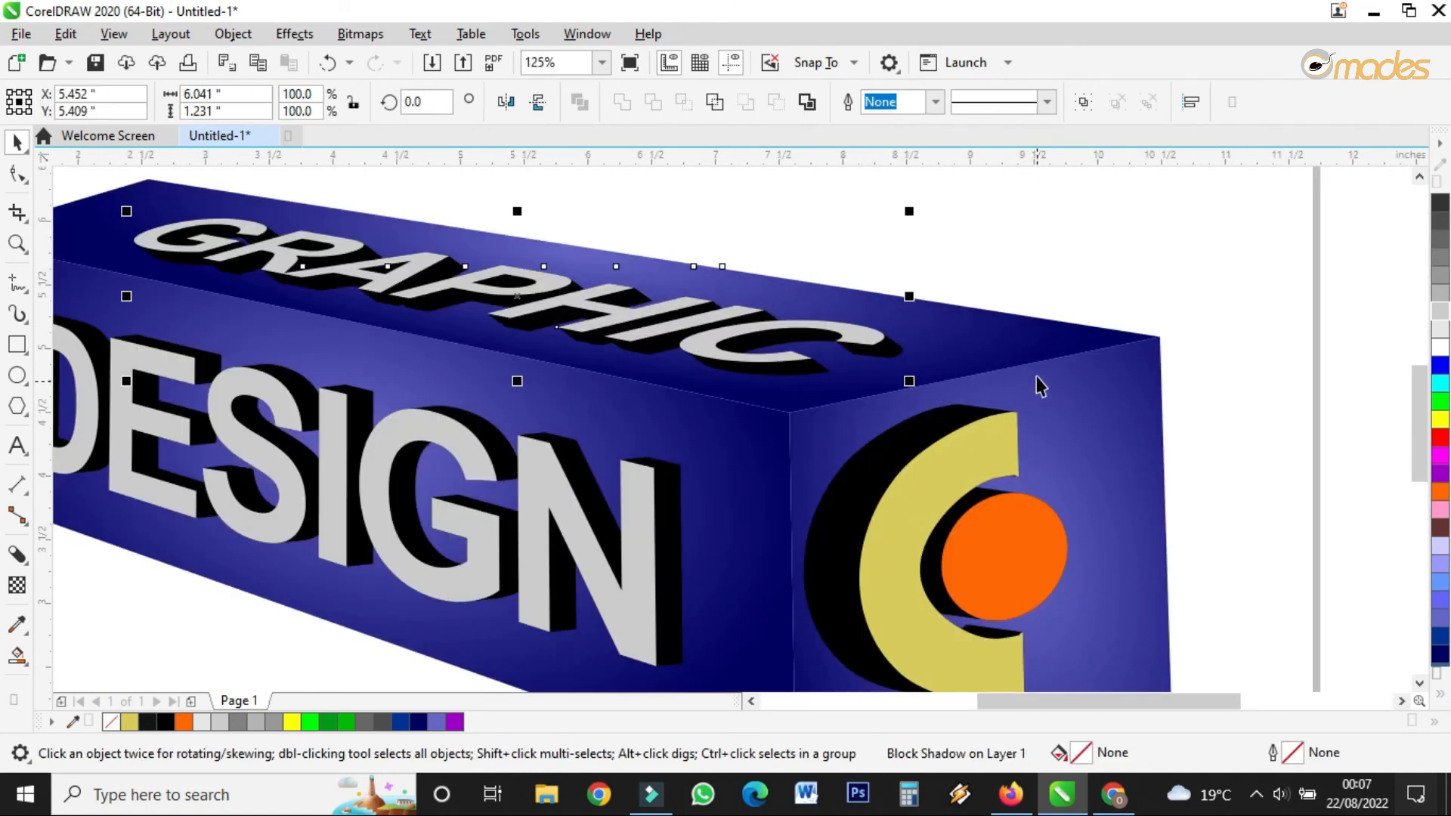
{"action": "scroll", "coordinate": [802, 294], "scroll_direction": "down", "scroll_amount": 2}
{"action": "left_click", "coordinate": [1000, 331]}
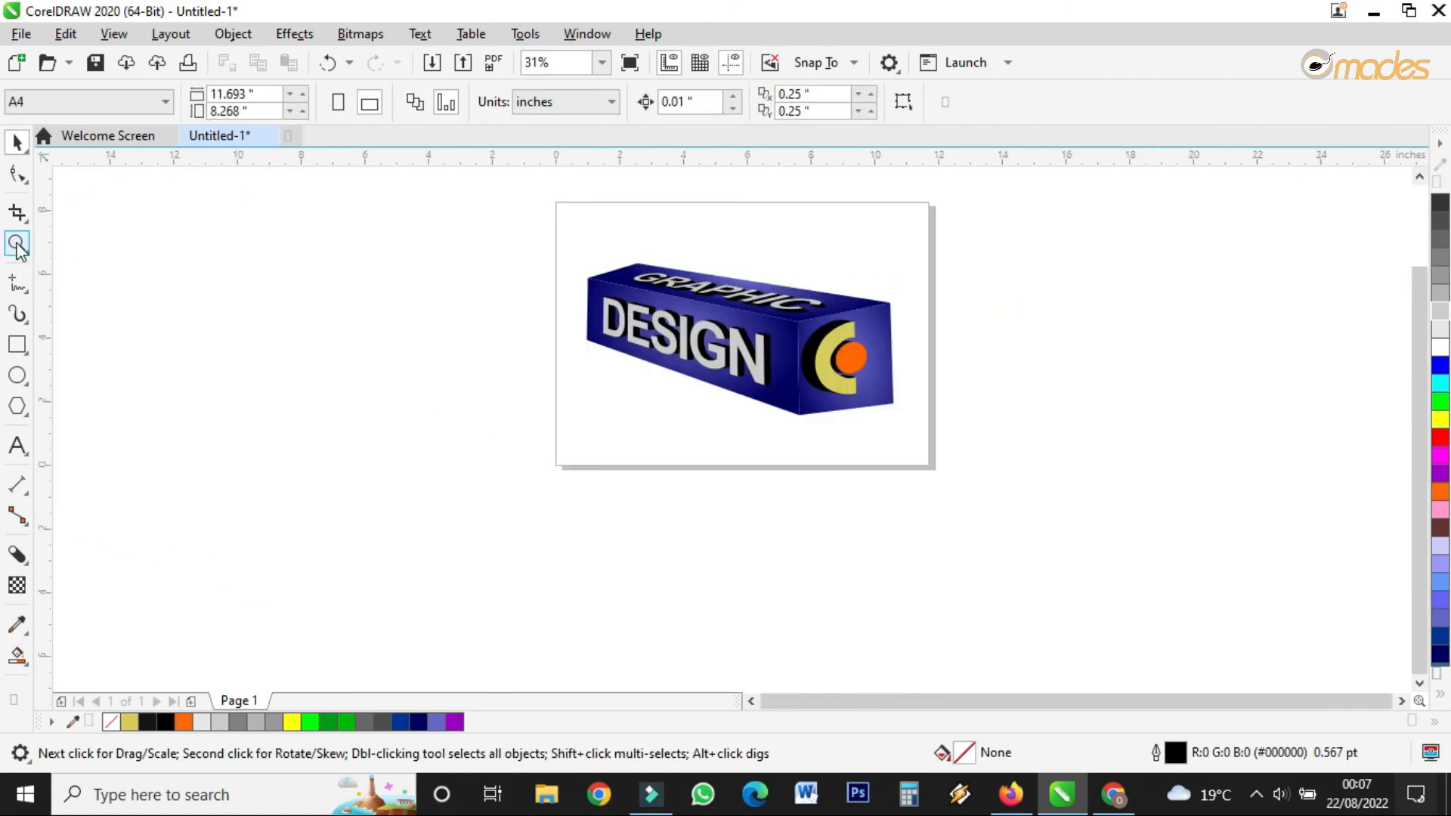
{"action": "left_click", "coordinate": [16, 244]}
{"action": "left_click_drag", "start_coordinate": [544, 195], "coordinate": [986, 493]}
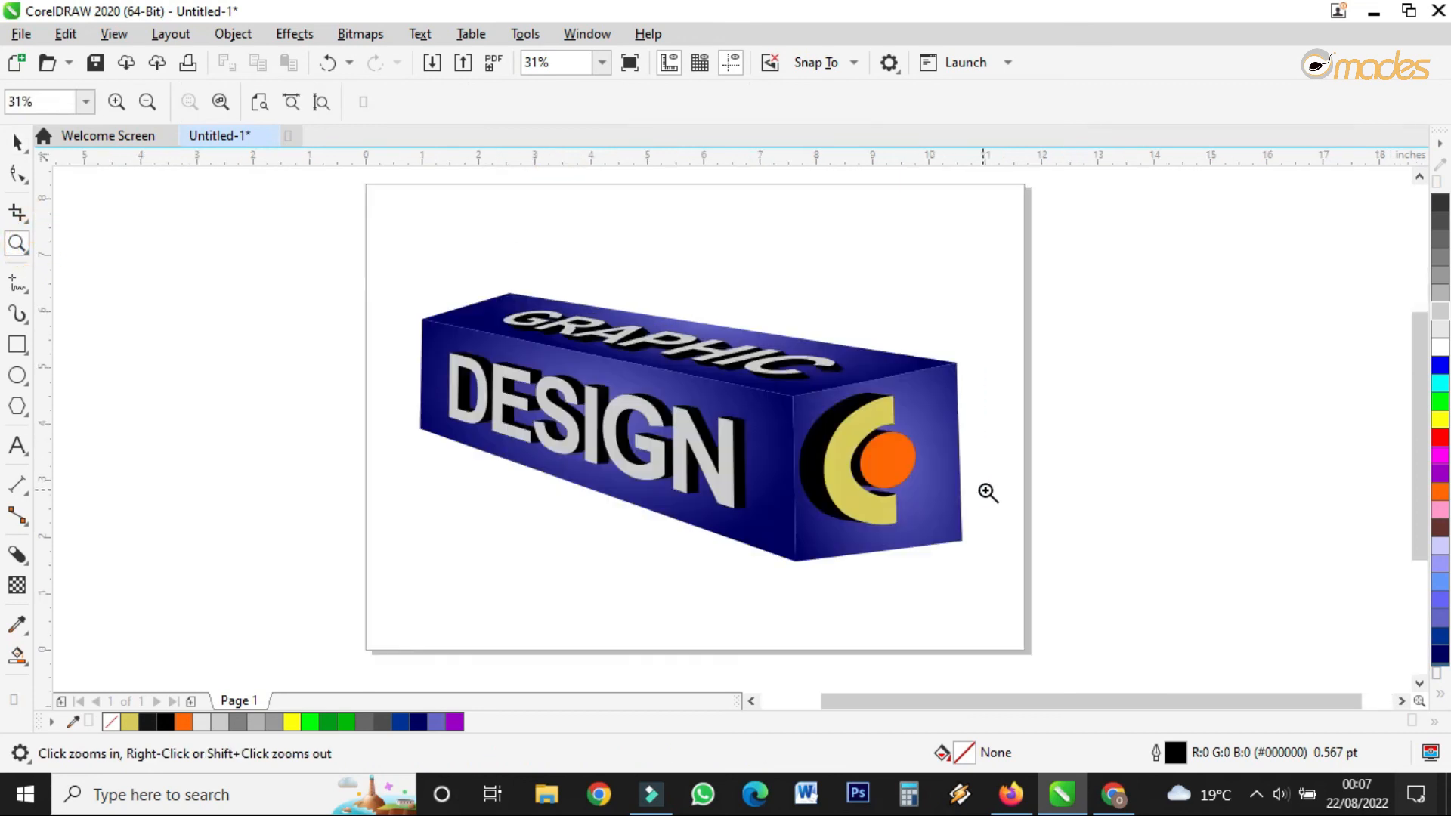
{"action": "left_click", "coordinate": [639, 63]}
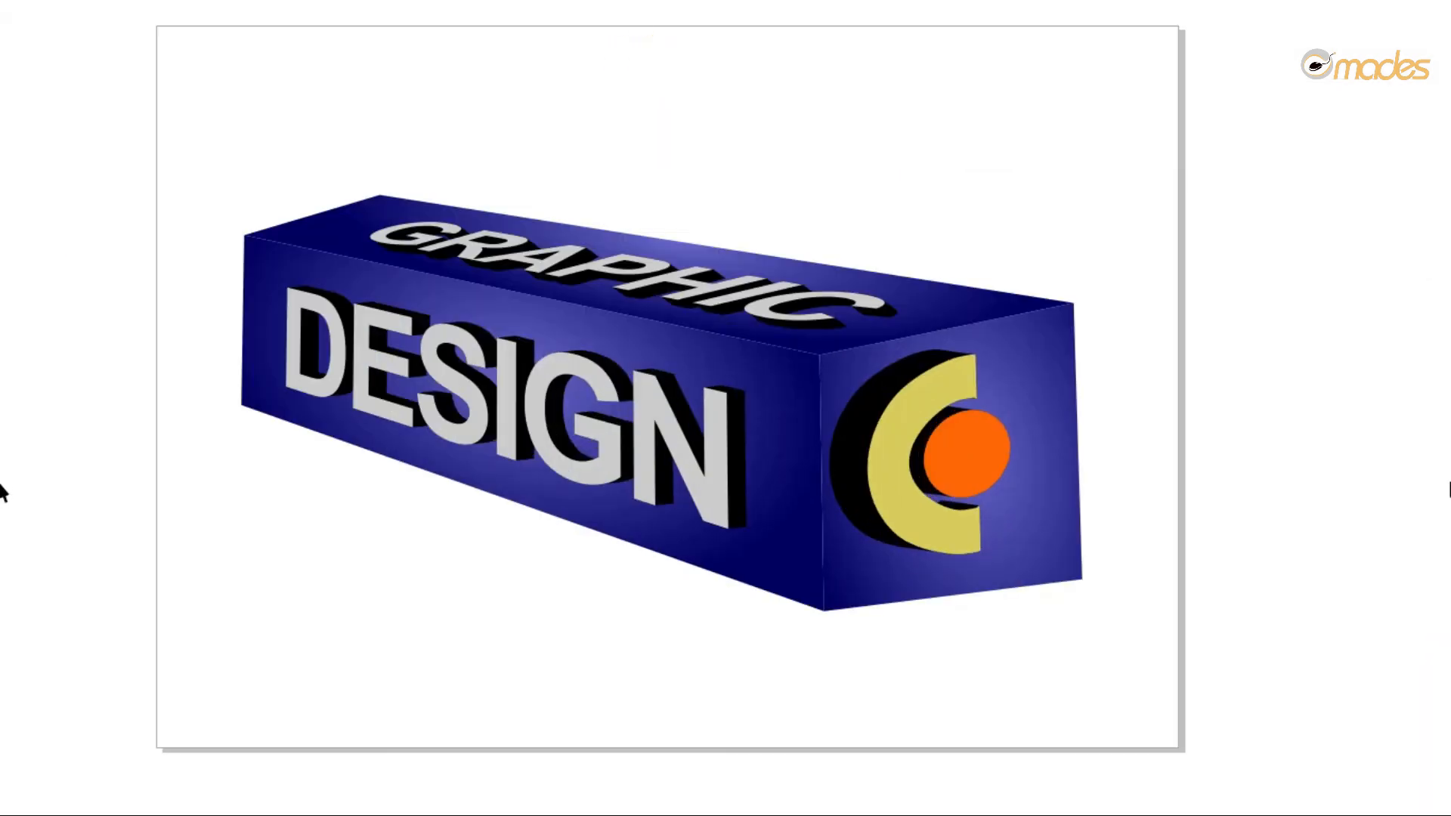